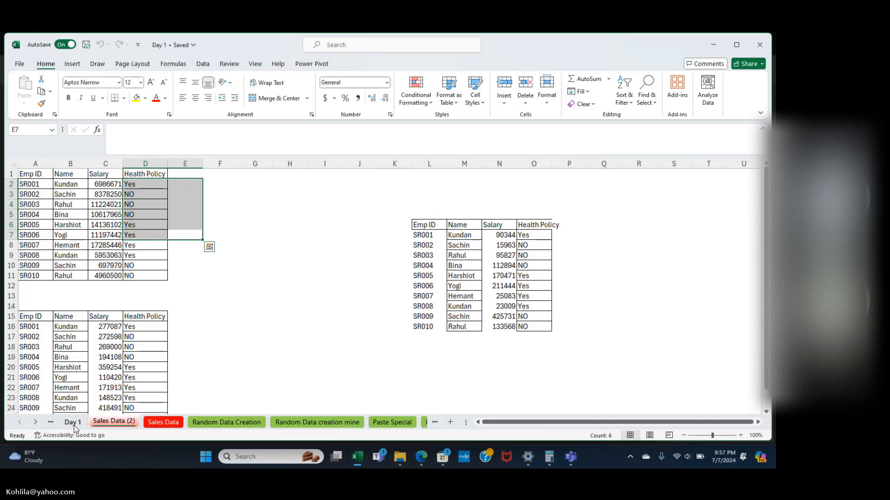
Switch to the Day 1 sheet and scroll along the sheet tabs to review them.
{"action": "left_click", "coordinate": [74, 424]}
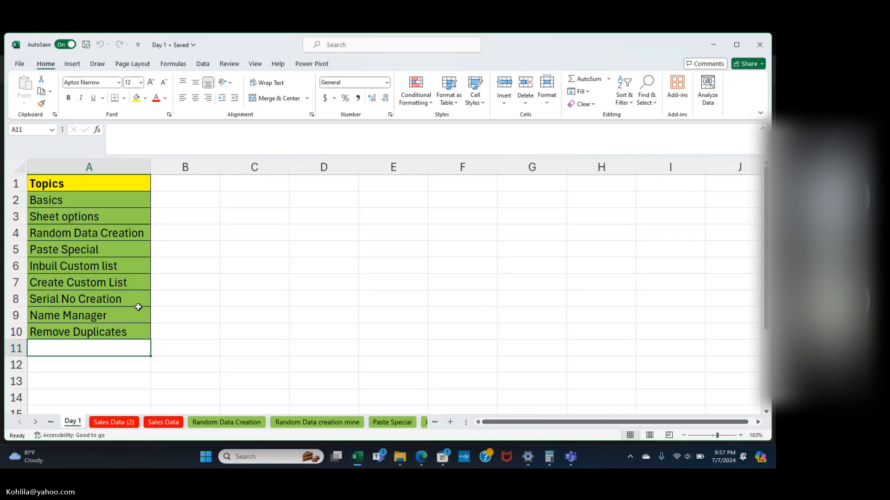
{"action": "scroll", "coordinate": [325, 425], "scroll_direction": "right", "scroll_amount": 2}
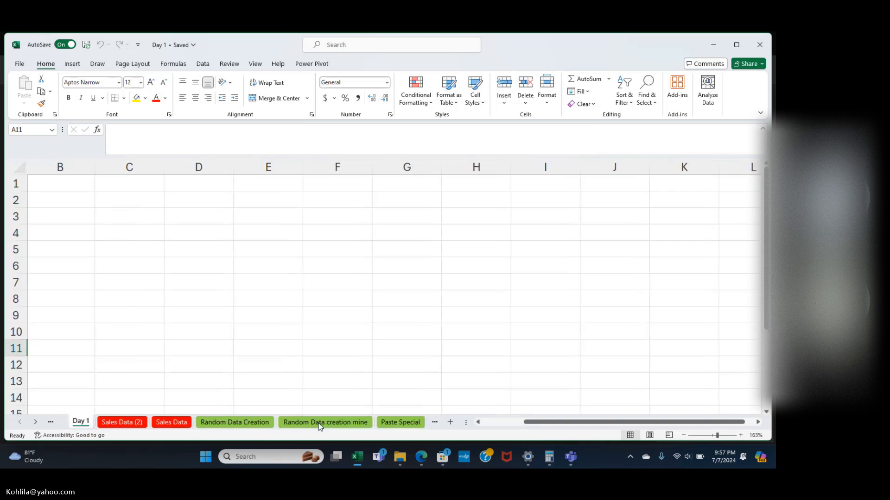
{"action": "scroll", "coordinate": [318, 426], "scroll_direction": "right", "scroll_amount": 5}
{"action": "scroll", "coordinate": [322, 424], "scroll_direction": "right", "scroll_amount": 4}
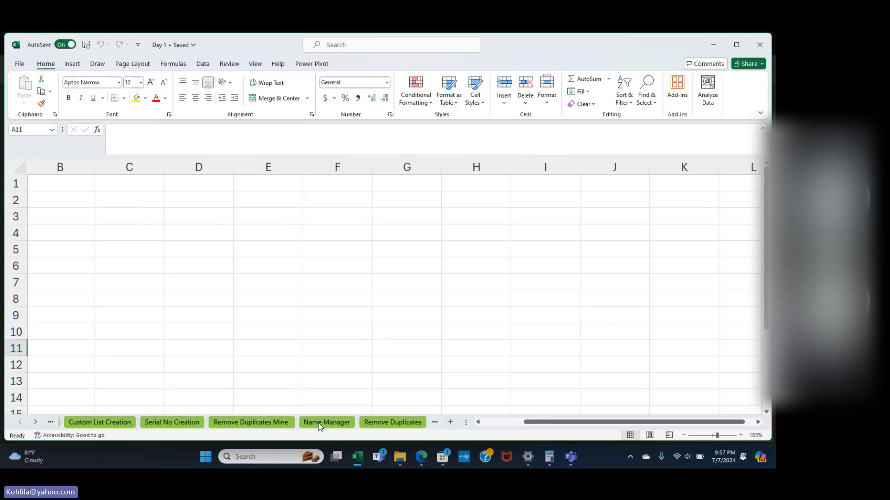
{"action": "scroll", "coordinate": [347, 425], "scroll_direction": "left", "scroll_amount": 8}
{"action": "scroll", "coordinate": [373, 425], "scroll_direction": "right", "scroll_amount": 6}
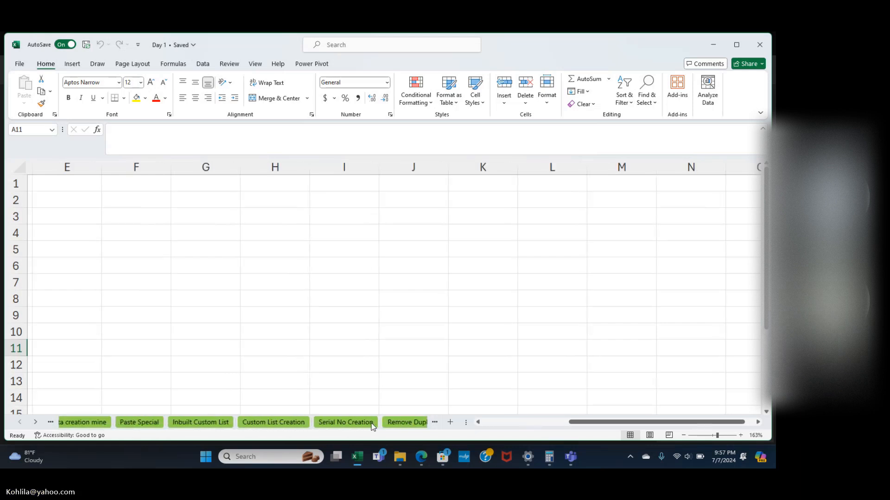
{"action": "scroll", "coordinate": [373, 425], "scroll_direction": "right", "scroll_amount": 4}
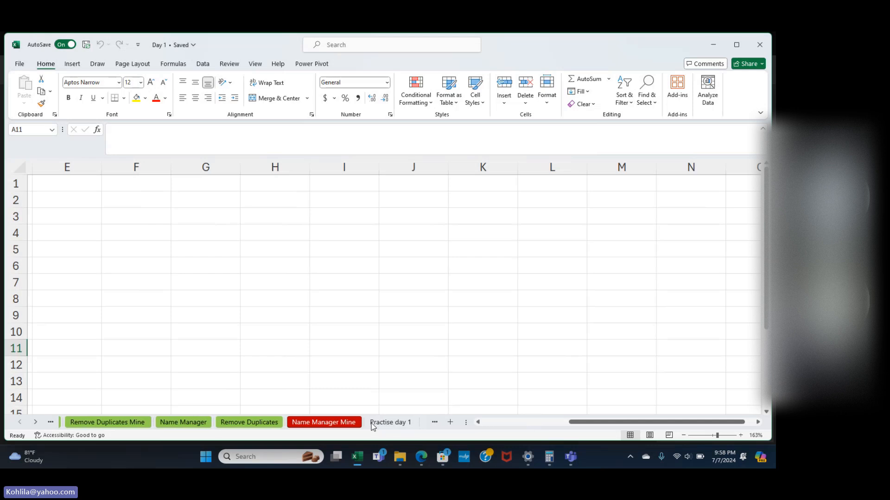
{"action": "scroll", "coordinate": [373, 425], "scroll_direction": "left", "scroll_amount": 6}
{"action": "scroll", "coordinate": [373, 425], "scroll_direction": "left", "scroll_amount": 5}
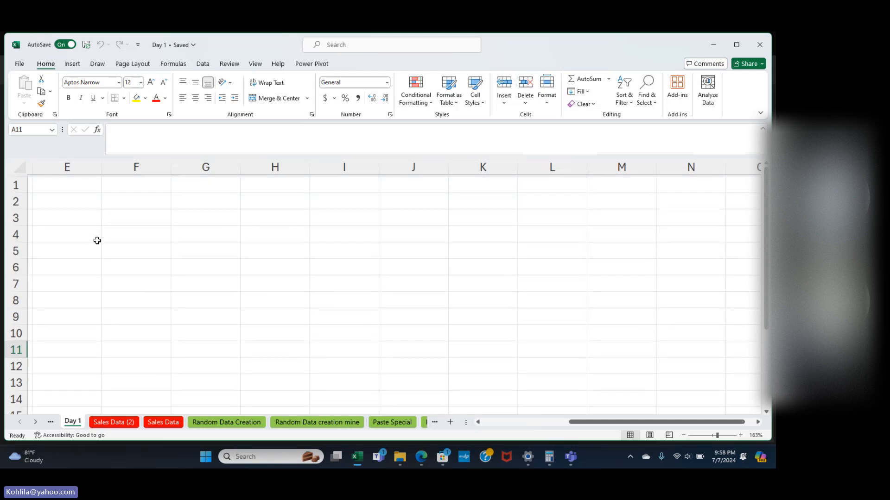
{"action": "scroll", "coordinate": [112, 342], "scroll_direction": "left", "scroll_amount": 1}
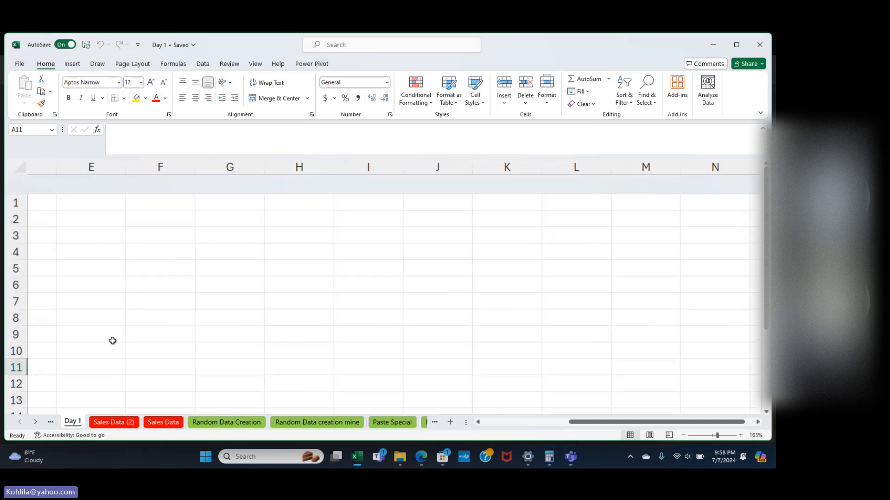
{"action": "scroll", "coordinate": [113, 341], "scroll_direction": "left", "scroll_amount": 5}
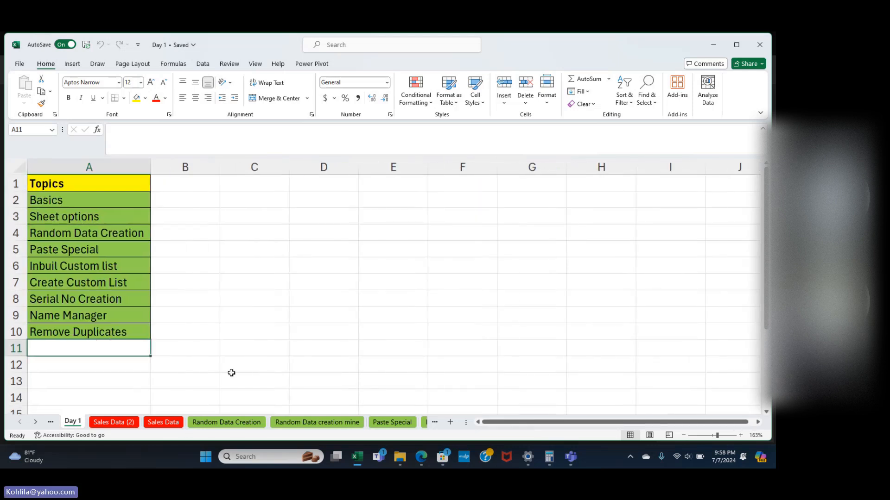
Insert a new sheet after Day 1 and rename it Basics.
{"action": "left_click", "coordinate": [449, 423]}
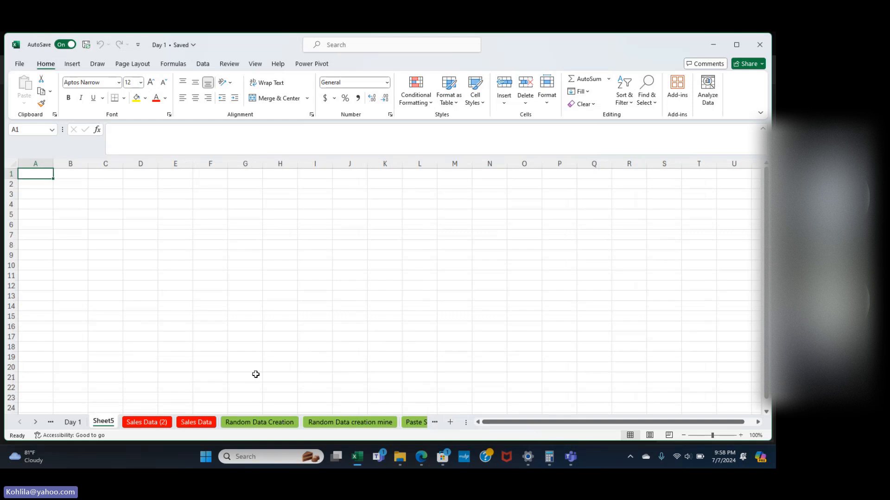
{"action": "double_click", "coordinate": [105, 421]}
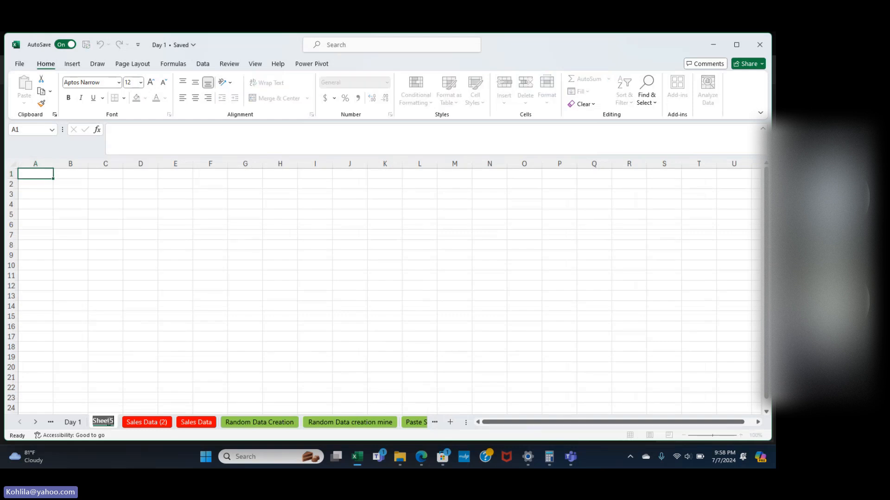
{"action": "type", "text": "Bais"}
{"action": "key", "text": "Return"}
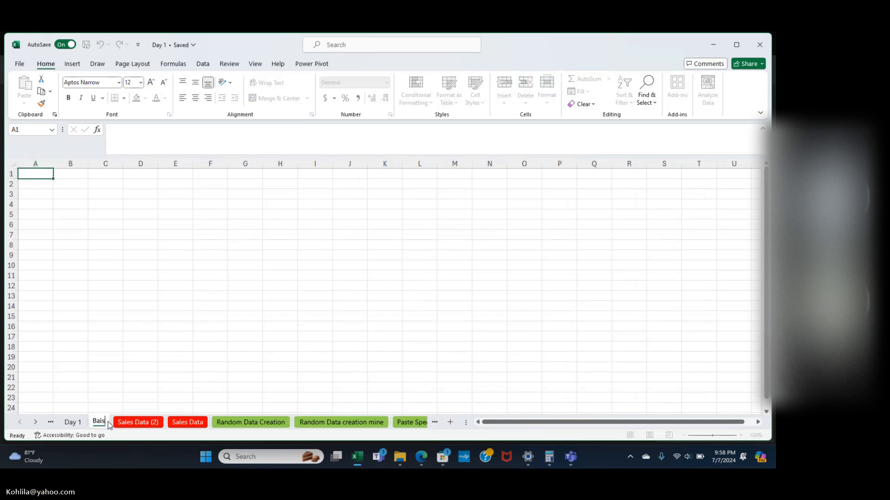
{"action": "type", "text": "cs"}
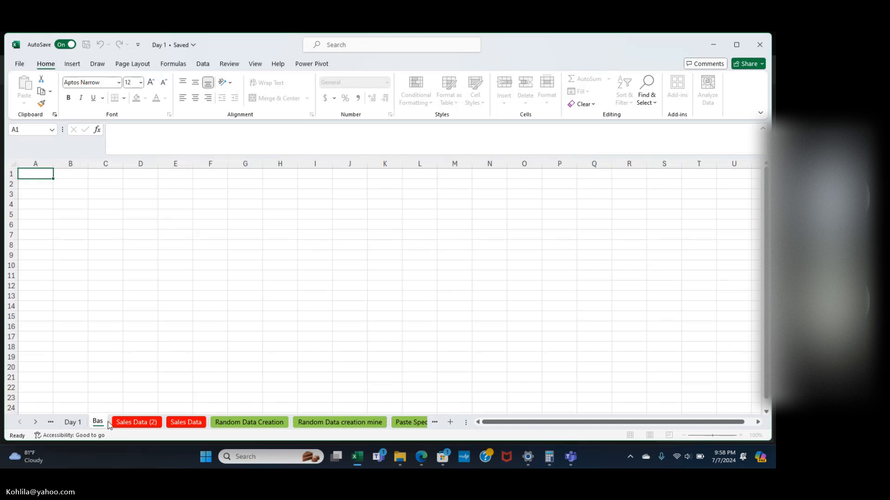
{"action": "key", "text": "Return"}
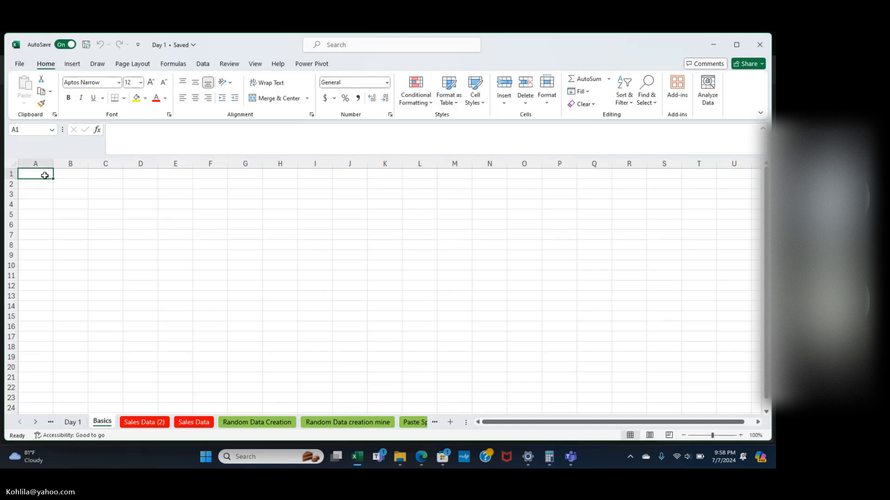
Enter Roe, Column and Cell in A2:A4 of the Basics sheet.
{"action": "key", "text": "Return"}
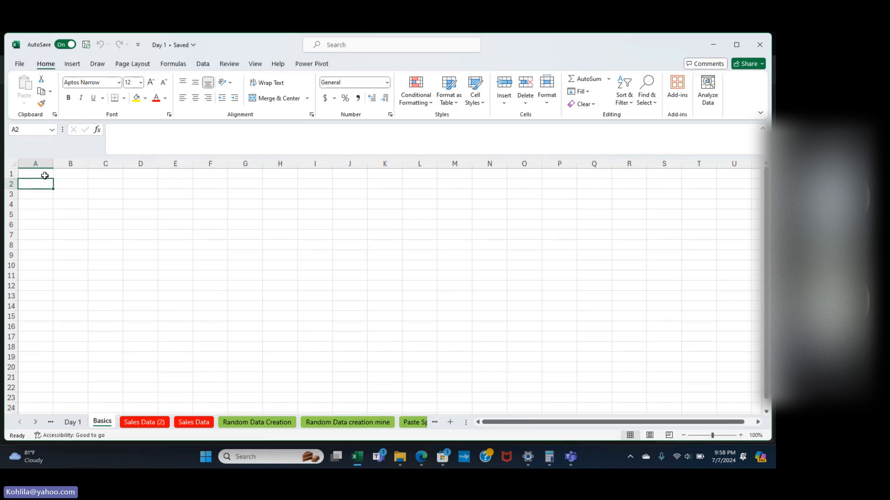
{"action": "type", "text": "Roe"}
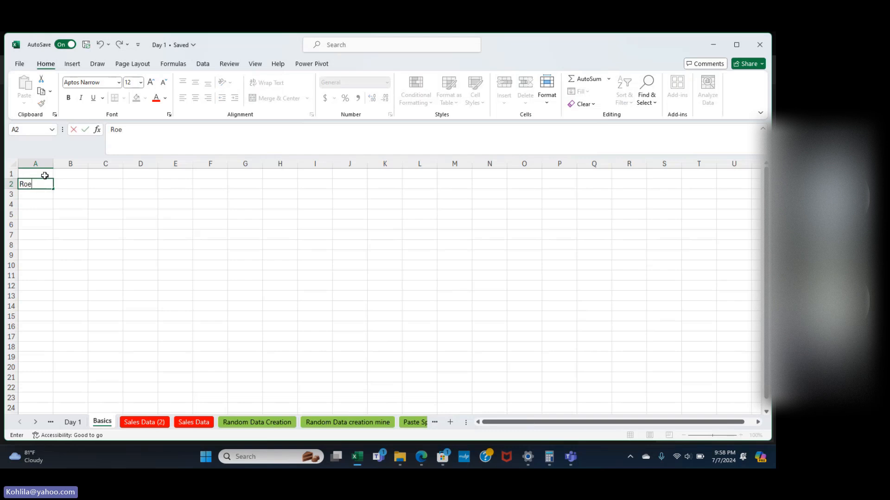
{"action": "key", "text": "Return"}
{"action": "type", "text": "Column"}
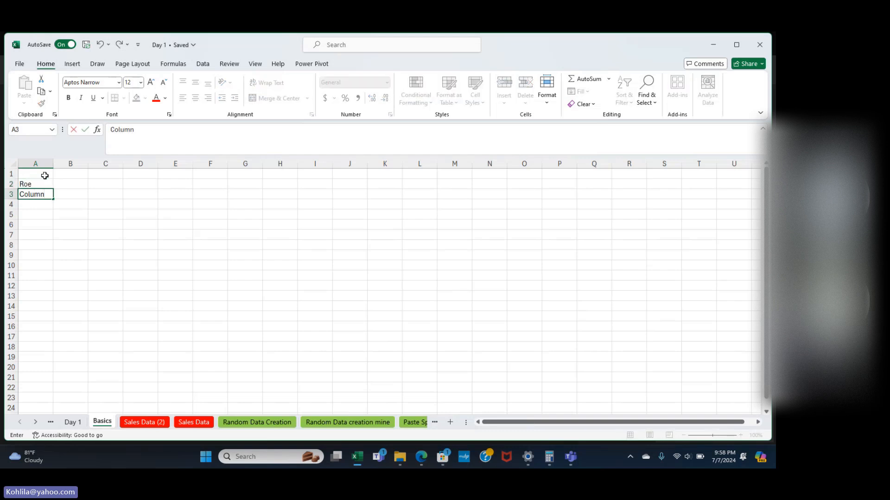
{"action": "key", "text": "Return"}
{"action": "type", "text": "Cell"}
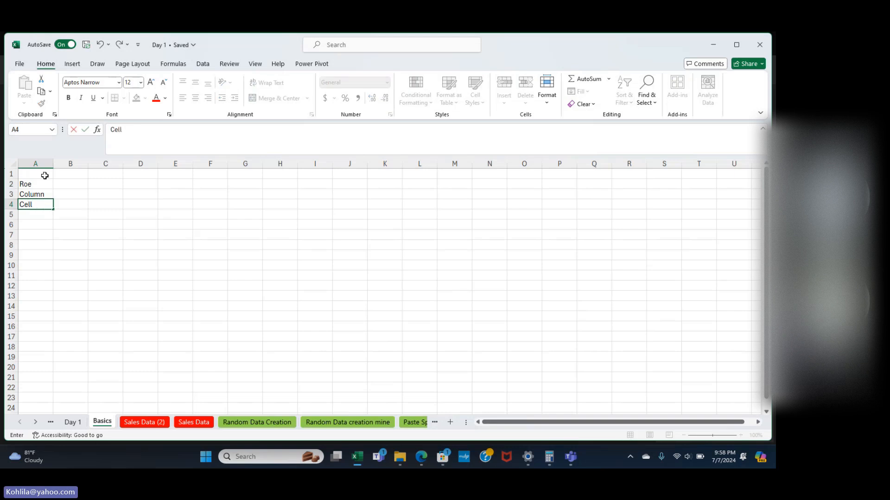
{"action": "key", "text": "Return"}
Add Range in A5, leave A6 blank, then Sheet and Worksheet in A7:A8.
{"action": "key", "text": "shift+space"}
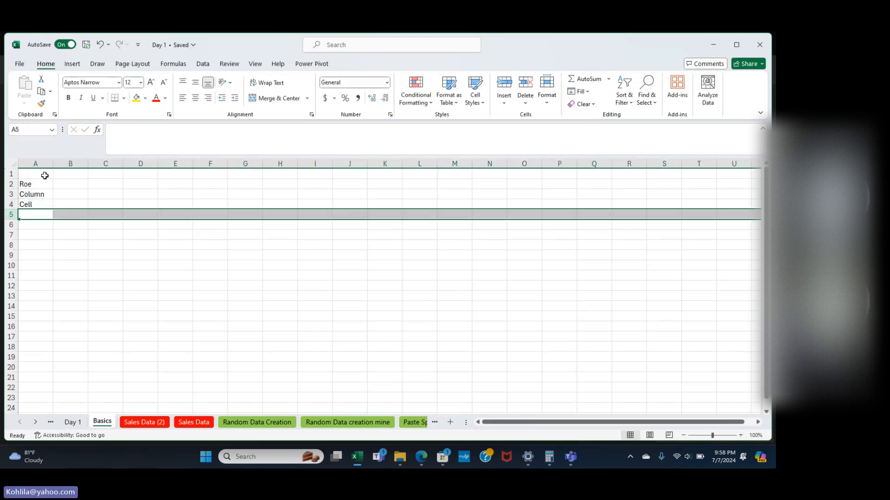
{"action": "type", "text": "Range"}
{"action": "key", "text": "Return"}
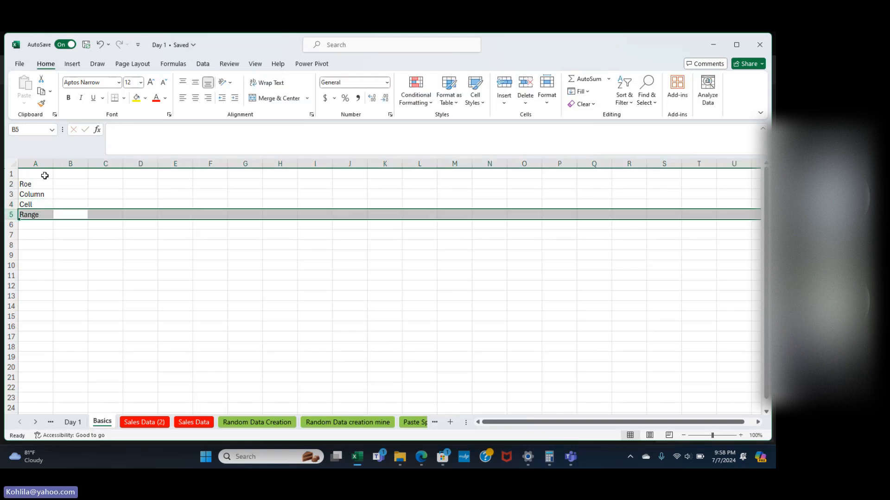
{"action": "key", "text": "Return"}
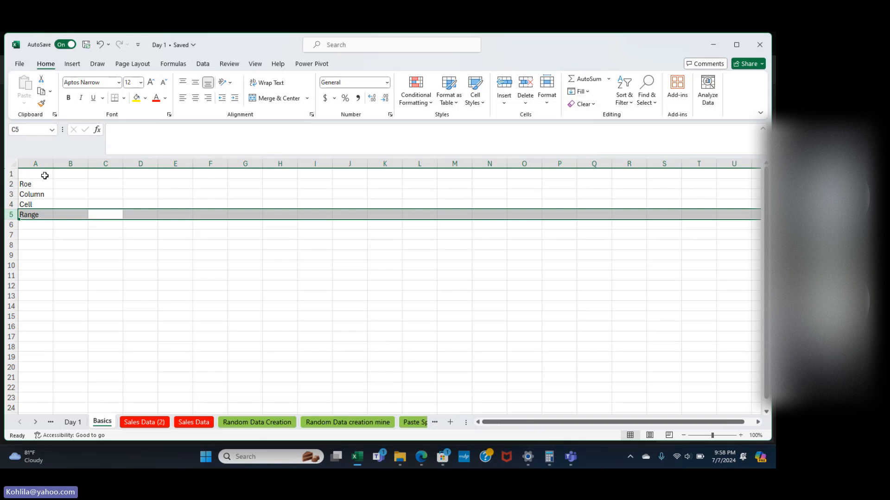
{"action": "key", "text": "Down"}
{"action": "key", "text": "Home"}
{"action": "key", "text": "Down"}
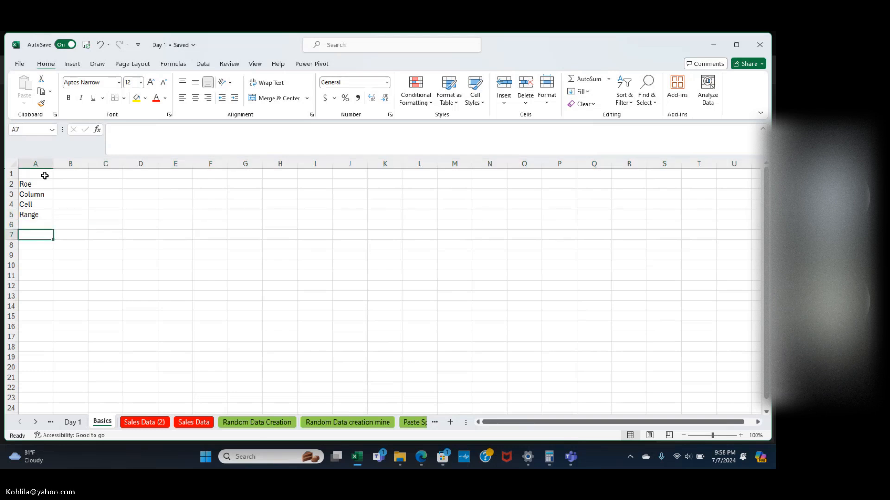
{"action": "type", "text": "Sheet"}
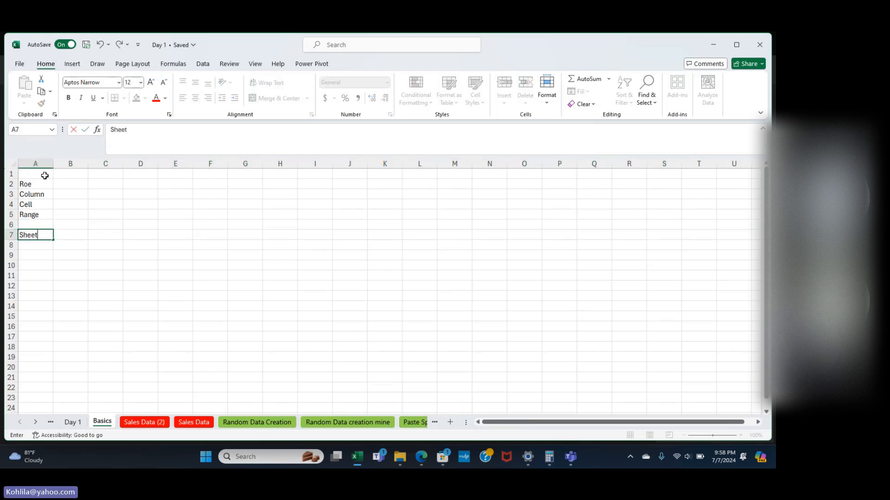
{"action": "key", "text": "Return"}
{"action": "type", "text": "Worksheet"}
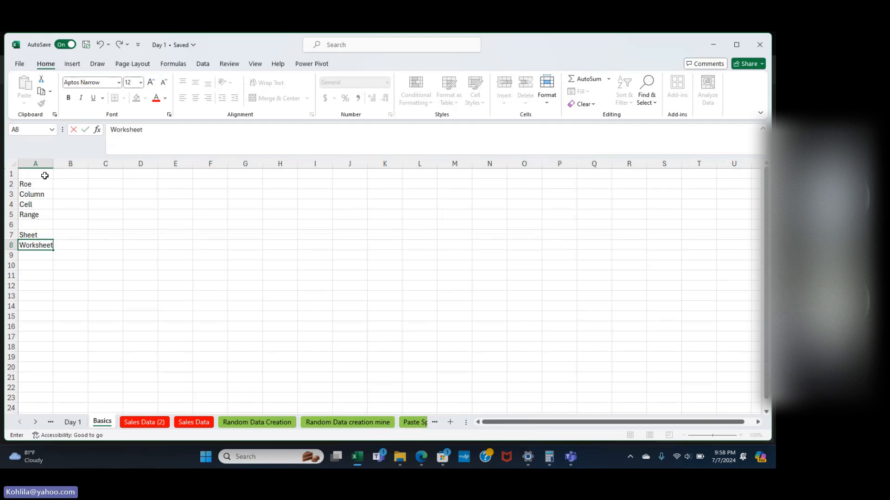
{"action": "key", "text": "Return"}
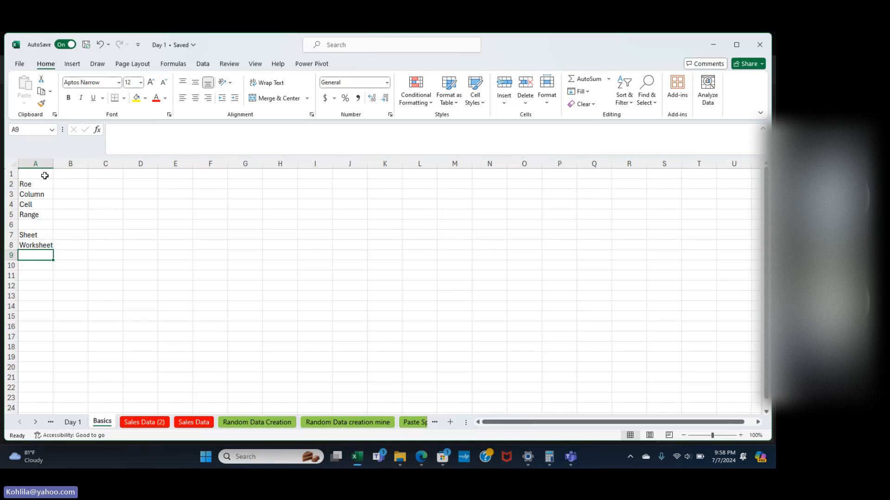
{"action": "left_click", "coordinate": [41, 183]}
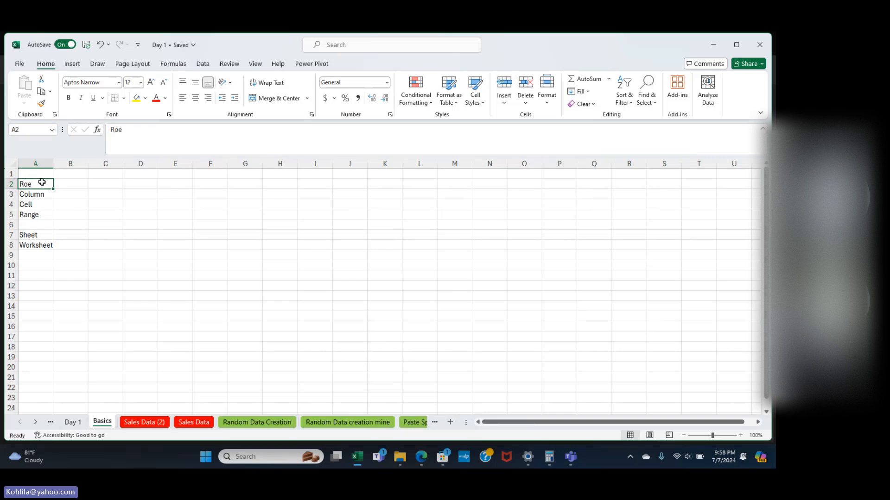
{"action": "key", "text": "F2"}
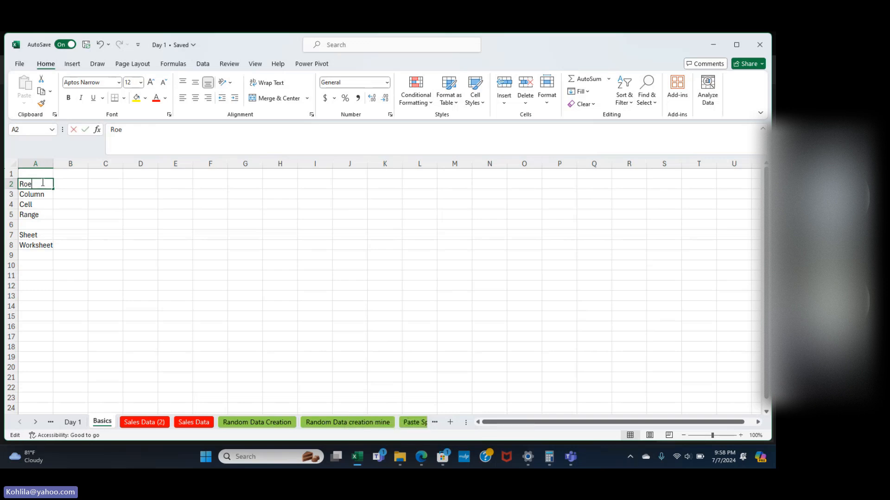
{"action": "key", "text": "F2"}
{"action": "type", "text": "w"}
{"action": "key", "text": "Return"}
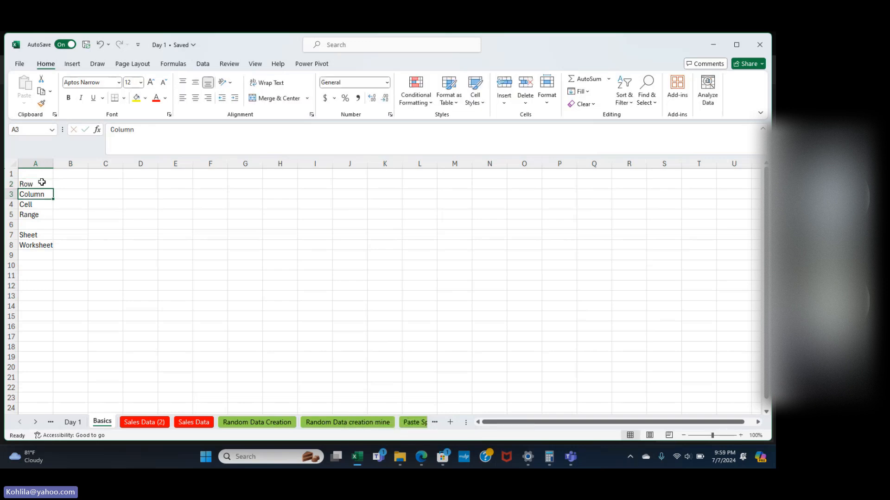
{"action": "left_click", "coordinate": [42, 183]}
{"action": "key", "text": "Right"}
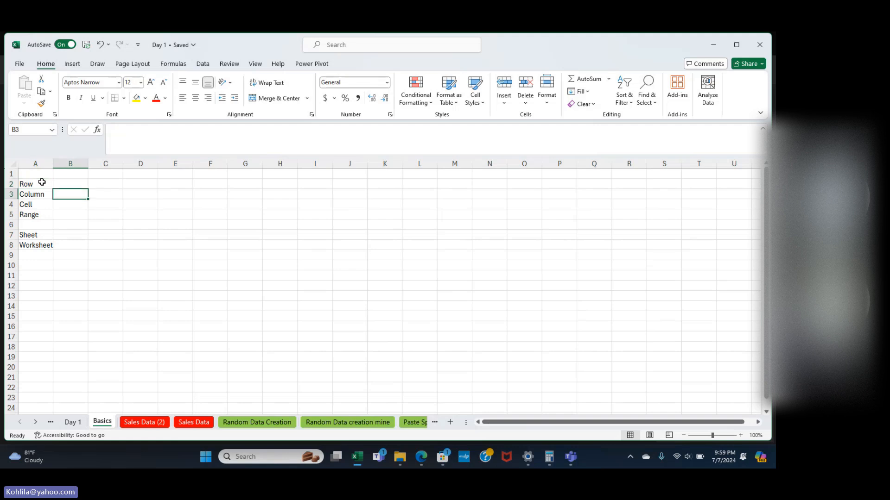
{"action": "key", "text": "Right"}
{"action": "key", "text": "Down"}
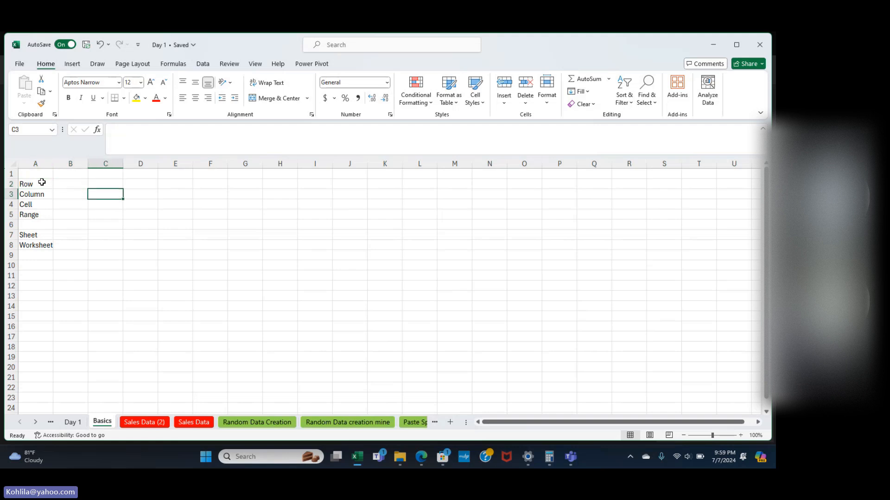
{"action": "key", "text": "Left"}
{"action": "key", "text": "Up"}
{"action": "key", "text": "Down"}
{"action": "key", "text": "Down"}
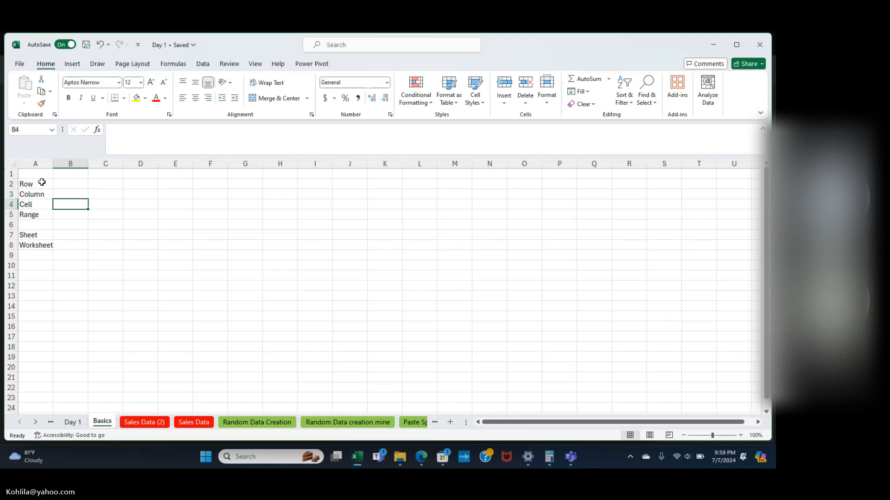
{"action": "left_click", "coordinate": [41, 182]}
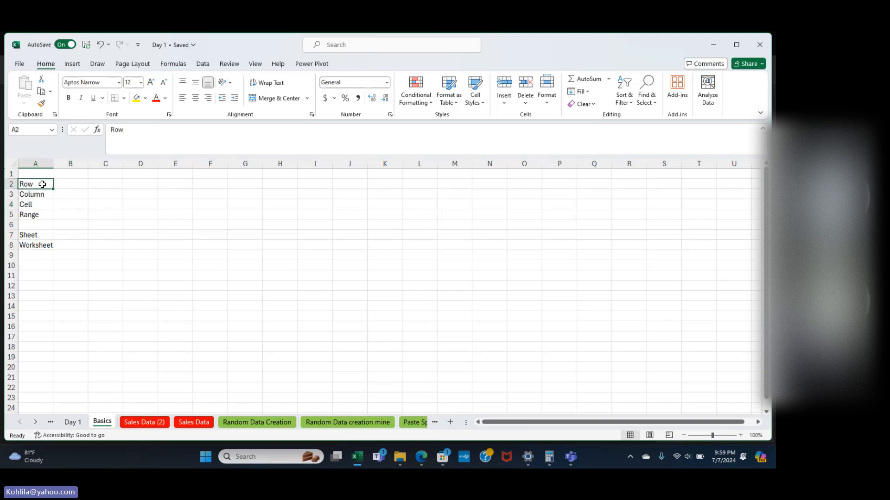
{"action": "left_click", "coordinate": [73, 205]}
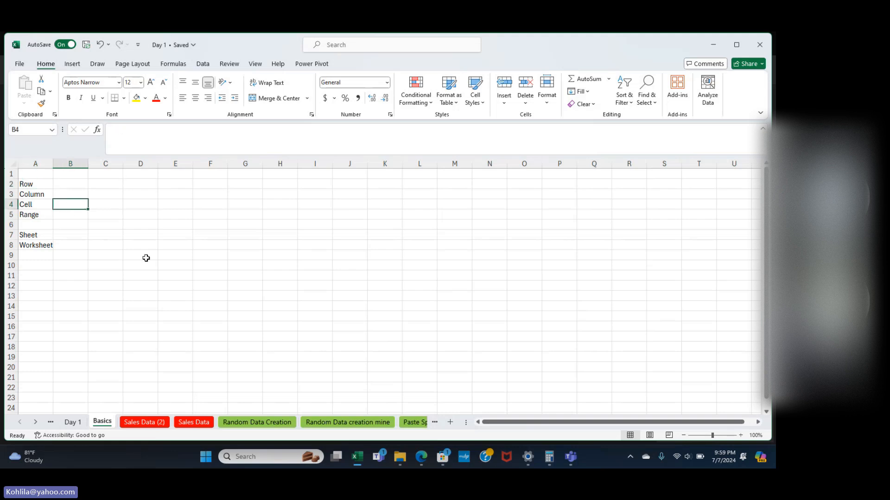
{"action": "left_click", "coordinate": [160, 218]}
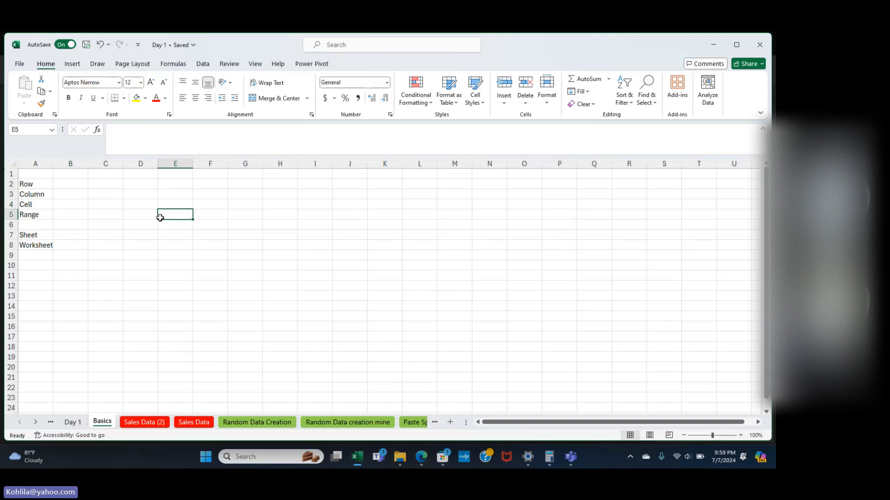
{"action": "left_click", "coordinate": [125, 207]}
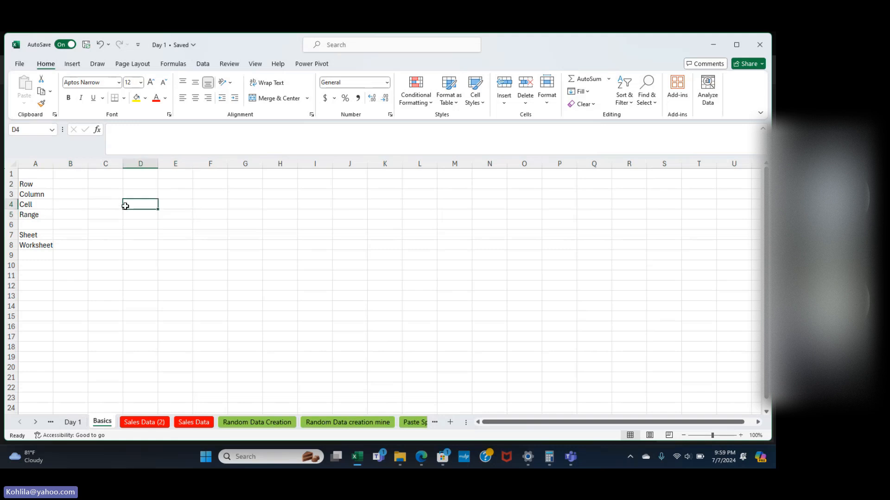
{"action": "left_click", "coordinate": [35, 205]}
{"action": "left_click", "coordinate": [70, 204]}
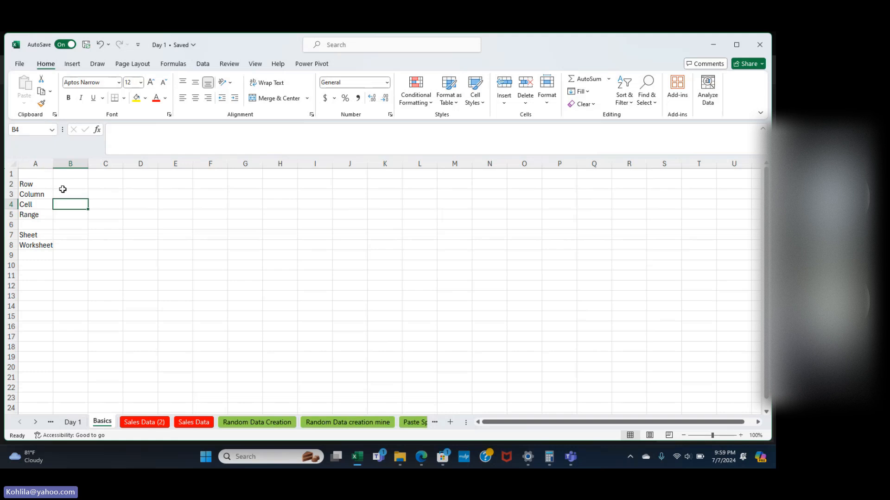
Fill B4 yellow, then select rows 1, 2, 10 and columns C, F, H as examples.
{"action": "left_click", "coordinate": [136, 98]}
{"action": "left_click", "coordinate": [6, 173]}
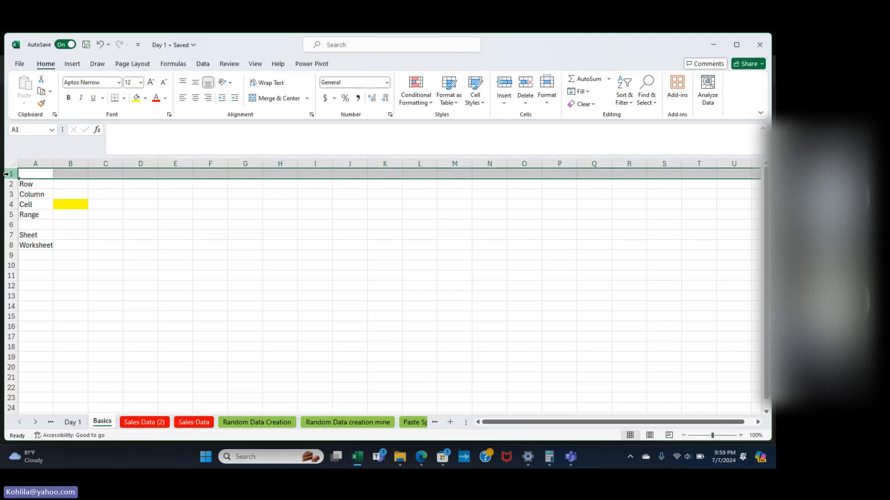
{"action": "left_click", "coordinate": [6, 183]}
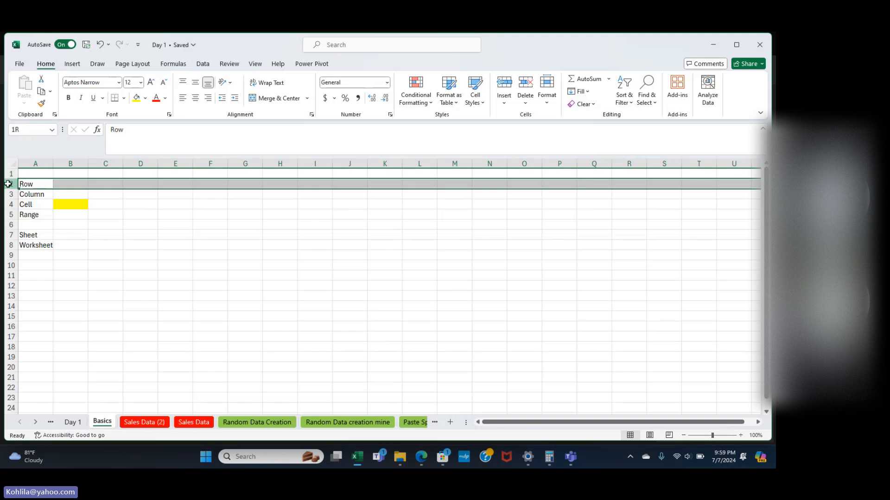
{"action": "left_click", "coordinate": [4, 265]}
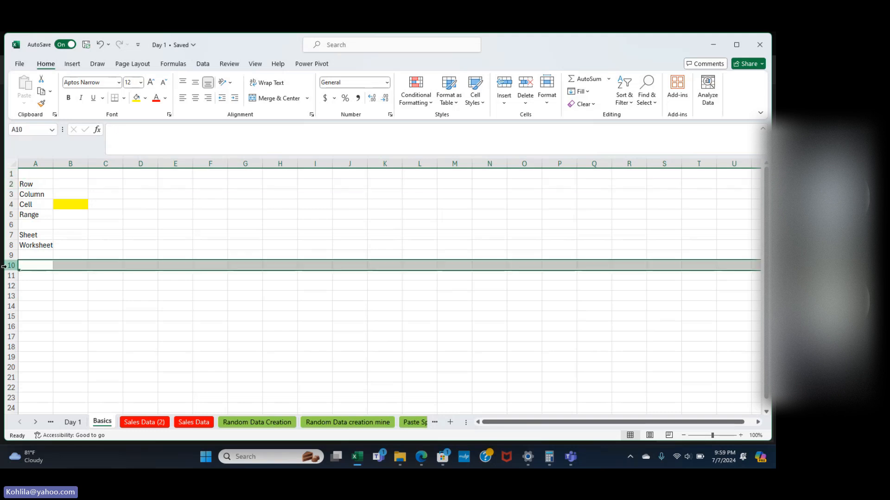
{"action": "left_click", "coordinate": [107, 163]}
{"action": "left_click", "coordinate": [210, 164]}
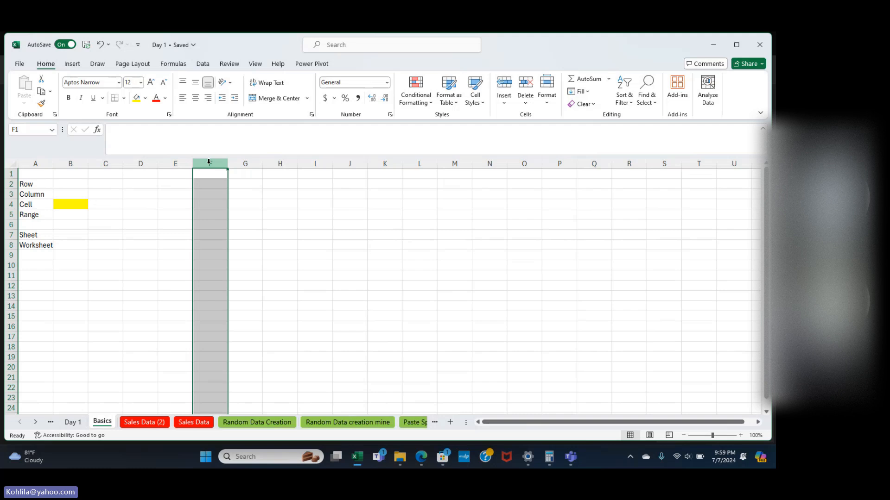
{"action": "left_click", "coordinate": [272, 163]}
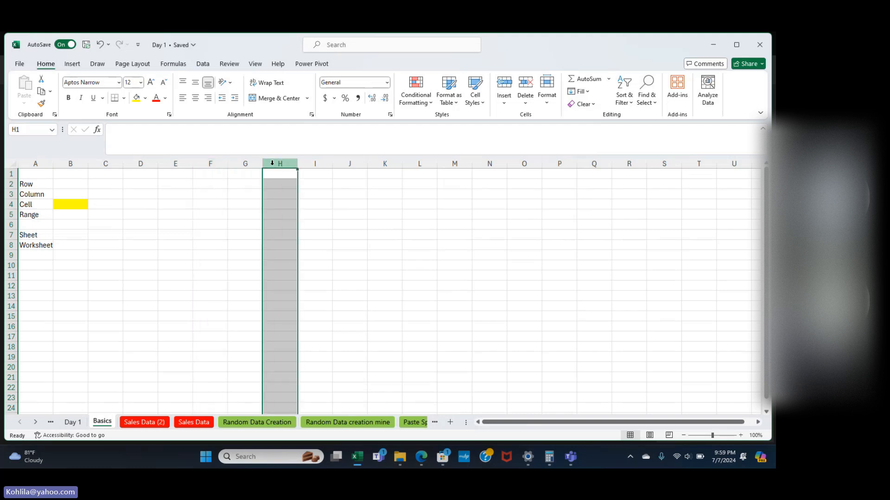
{"action": "left_click", "coordinate": [82, 185]}
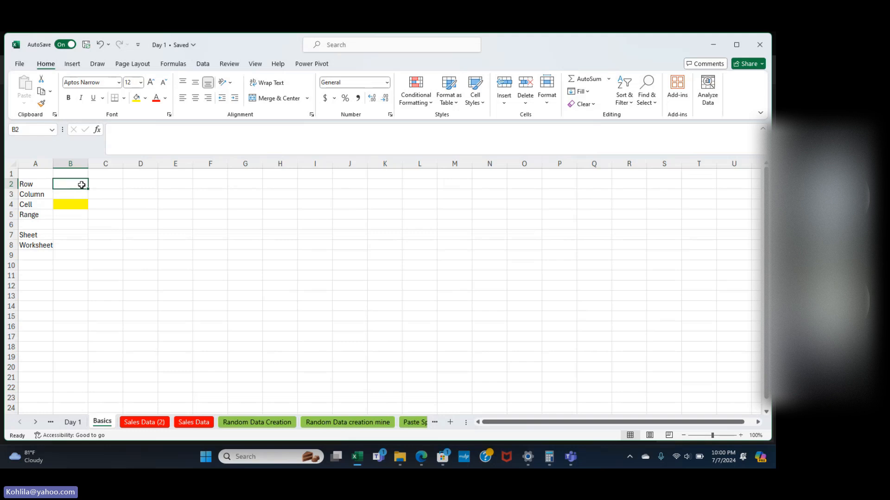
Select cell B5, then select the block F4:L15.
{"action": "left_click", "coordinate": [70, 213]}
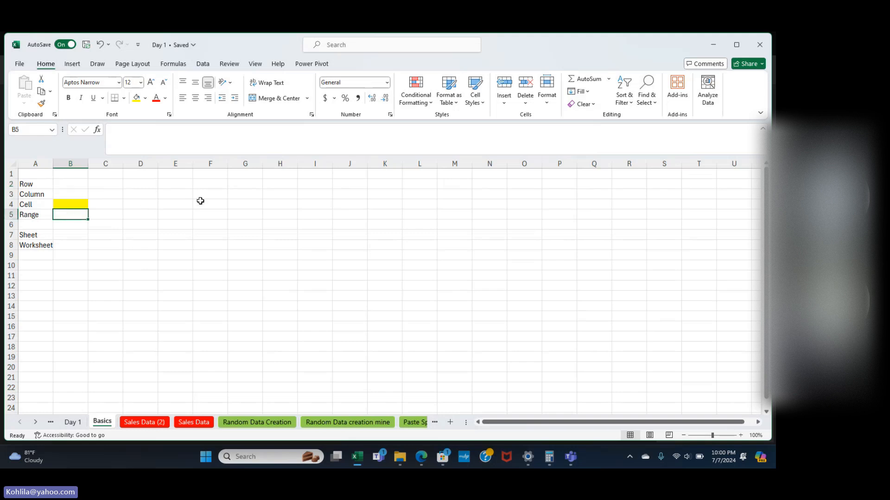
{"action": "left_click_drag", "start_coordinate": [199, 202], "coordinate": [416, 316]}
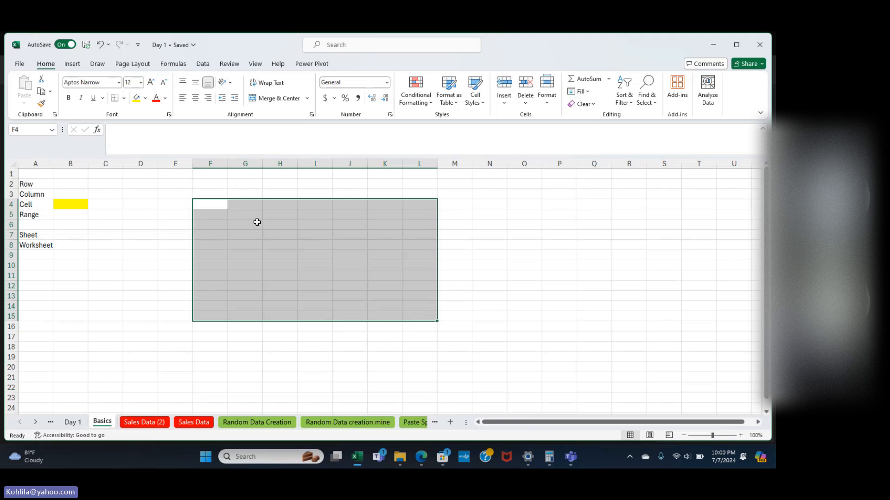
Apply All Borders to every cell of F4:L15.
{"action": "left_click", "coordinate": [124, 99]}
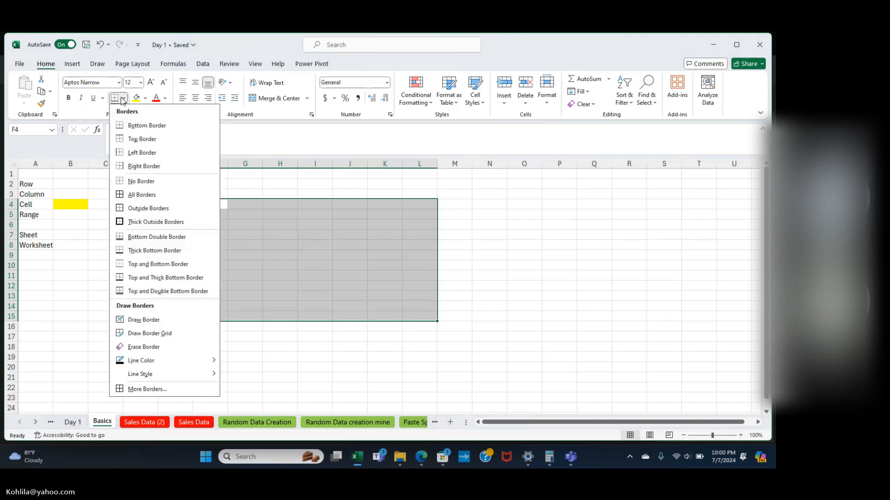
{"action": "left_click", "coordinate": [131, 195]}
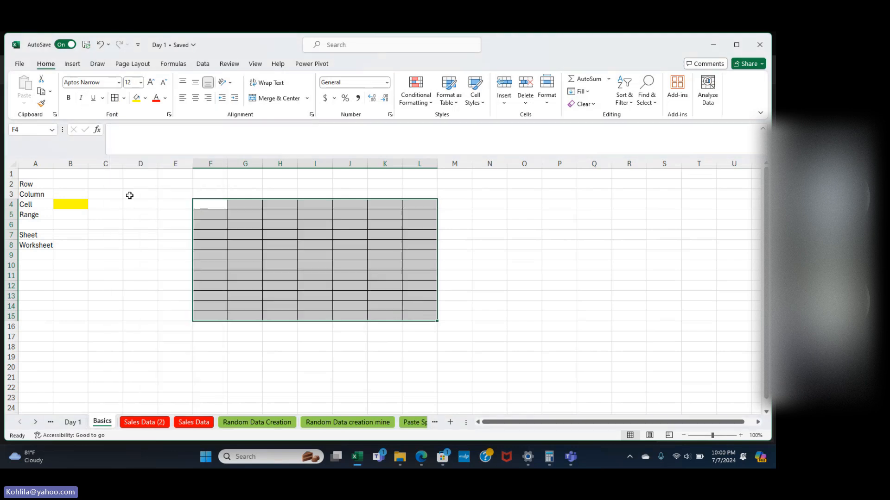
{"action": "left_click", "coordinate": [298, 224]}
Enter three sample names into F4, F5 and F6, then return to F4.
{"action": "left_click", "coordinate": [223, 207]}
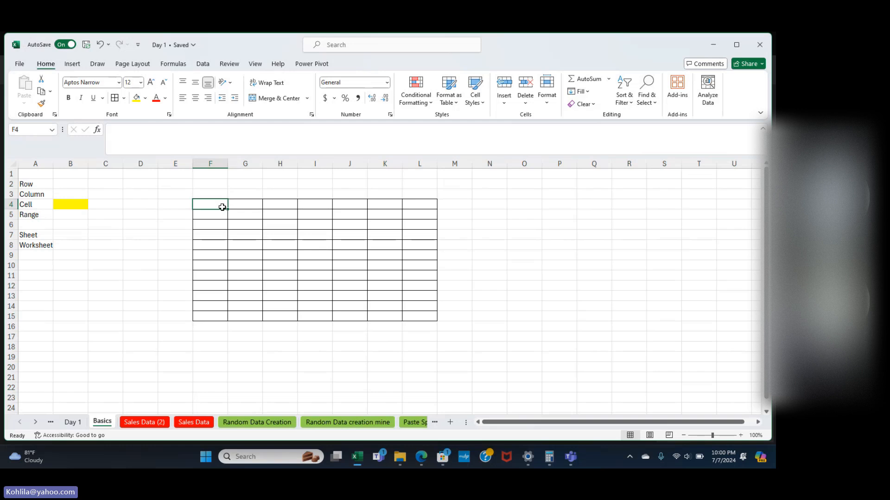
{"action": "type", "text": "kundan"}
{"action": "key", "text": "Return"}
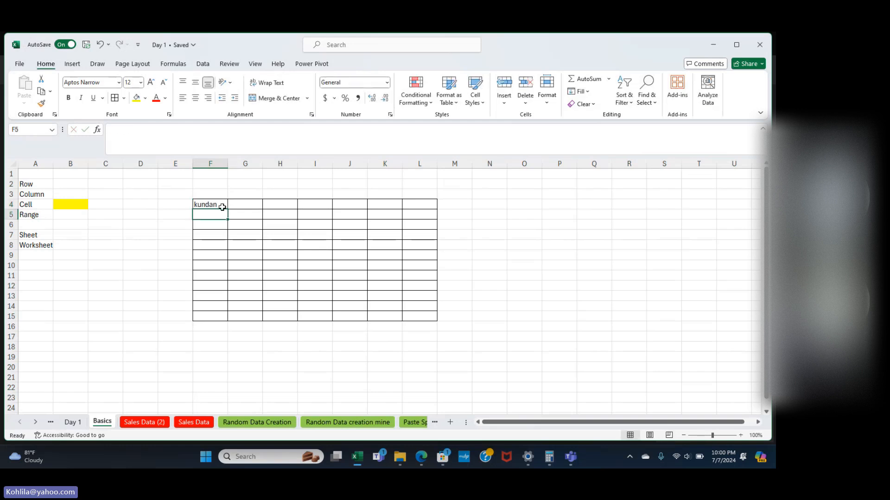
{"action": "type", "text": "sachi"}
{"action": "key", "text": "Return"}
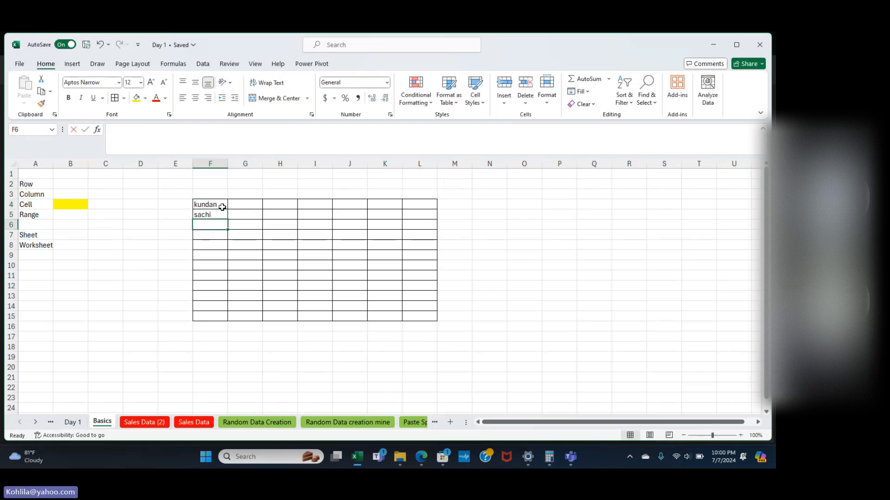
{"action": "type", "text": "ca\\"}
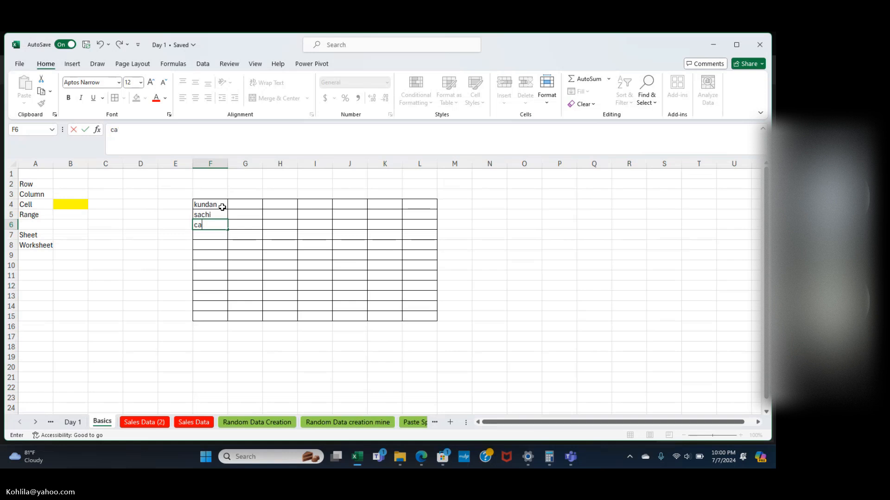
{"action": "key", "text": "BackSpace"}
{"action": "type", "text": "hauhan"}
{"action": "key", "text": "Return"}
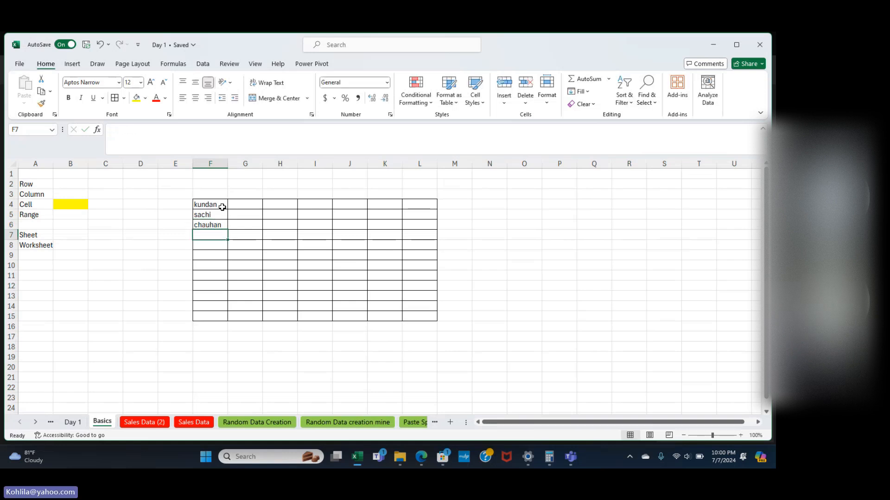
{"action": "key", "text": "Up"}
{"action": "key", "text": "Right"}
{"action": "key", "text": "Right"}
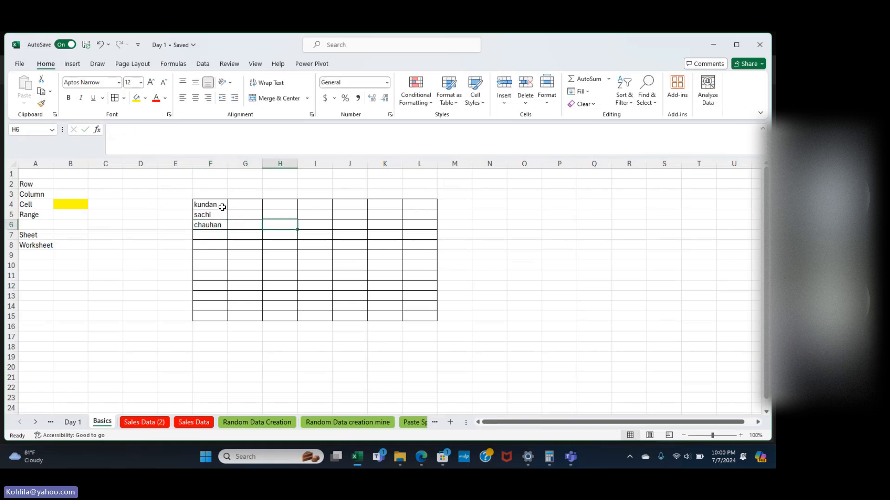
{"action": "key", "text": "Up"}
{"action": "key", "text": "Up"}
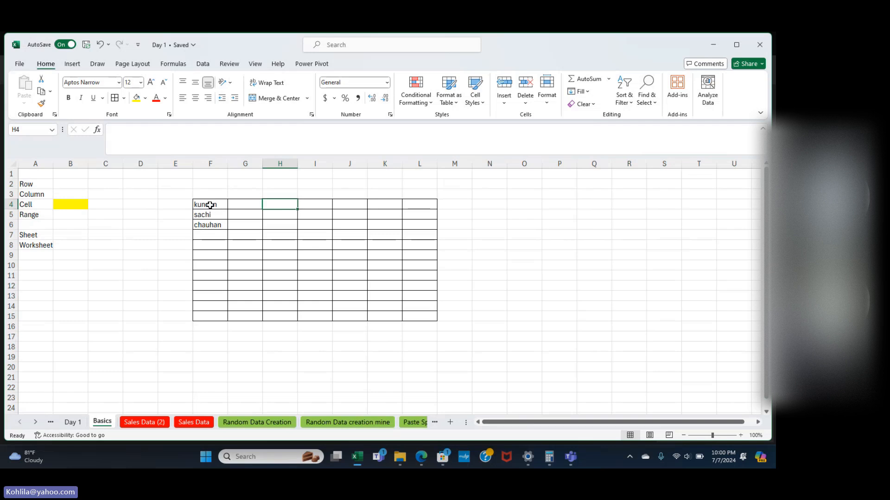
{"action": "left_click", "coordinate": [210, 205]}
{"action": "mouse_move", "coordinate": [210, 205]}
{"action": "left_mouse_down"}
{"action": "mouse_move", "coordinate": [417, 303]}
{"action": "mouse_move", "coordinate": [417, 316]}
{"action": "left_mouse_up"}
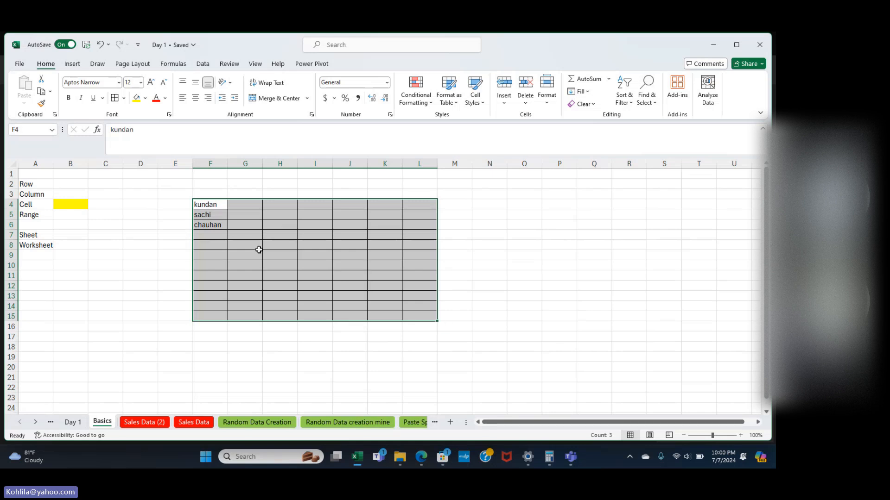
{"action": "left_click", "coordinate": [132, 276]}
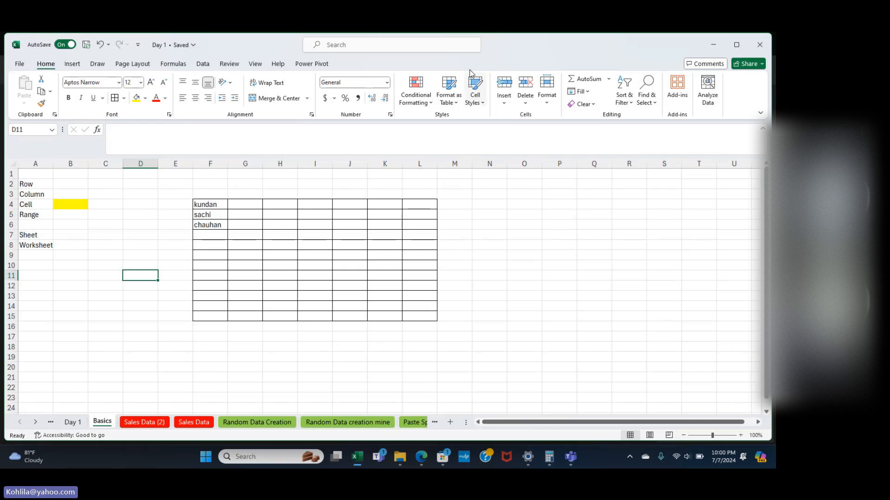
{"action": "left_click", "coordinate": [68, 246]}
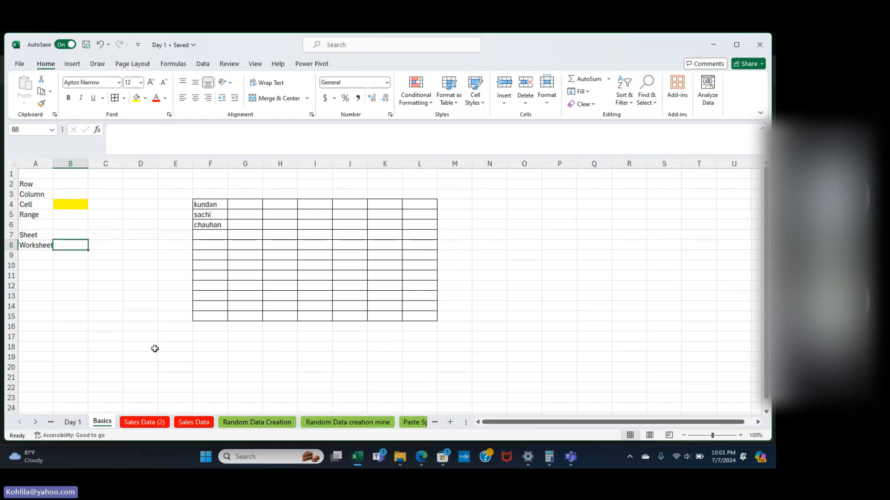
Switch to the Random Data Creation sheet with its RAND and RANDBETWEEN examples.
{"action": "left_click", "coordinate": [227, 425]}
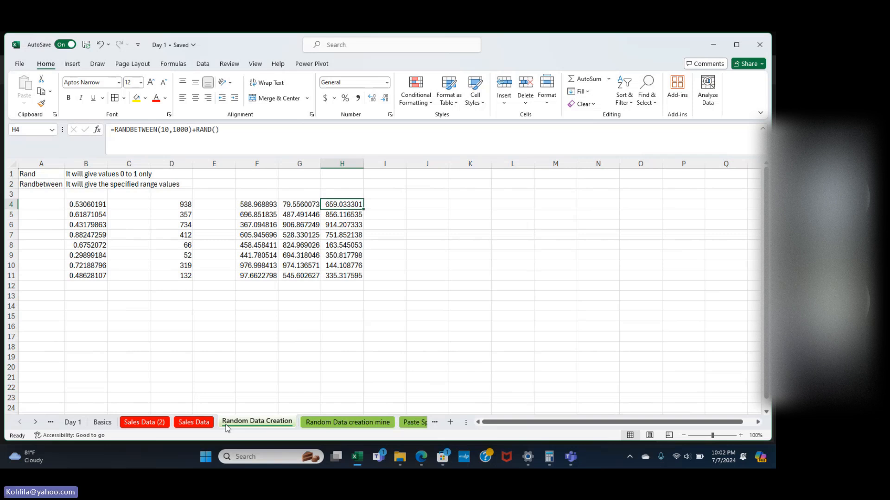
Enter =RAND() in J4 and fill it down through J16.
{"action": "left_click", "coordinate": [41, 173]}
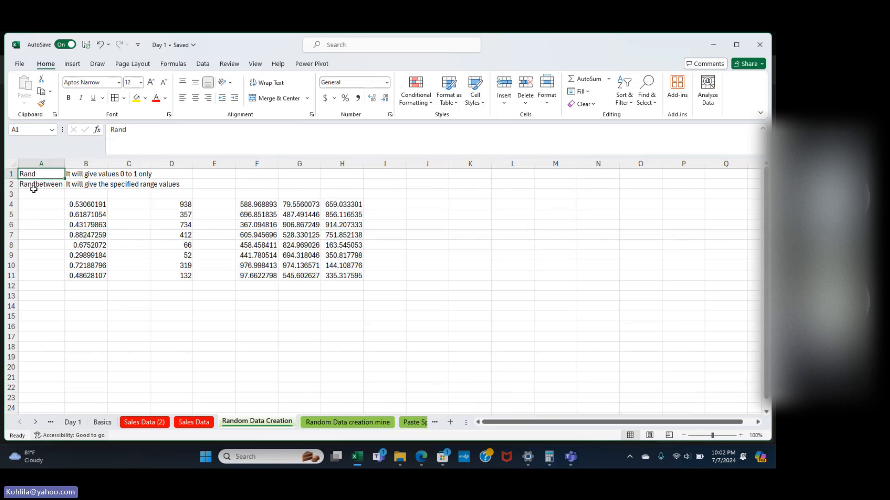
{"action": "left_click", "coordinate": [39, 186]}
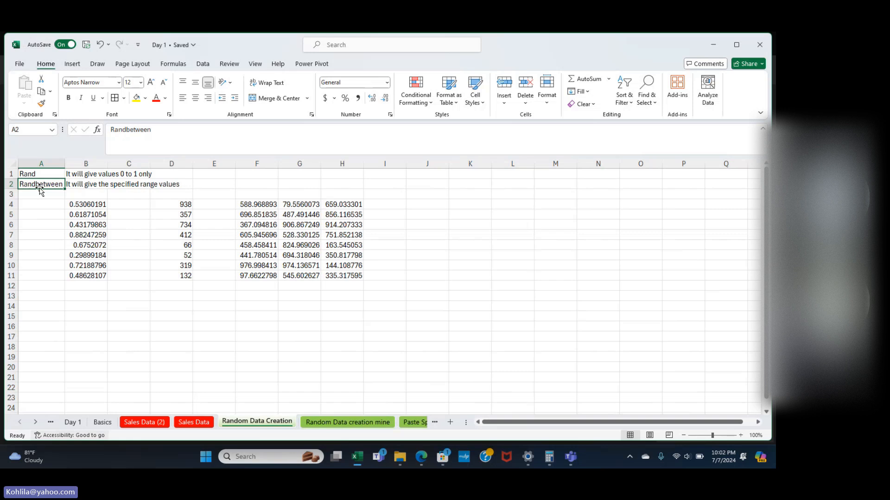
{"action": "left_click", "coordinate": [447, 205]}
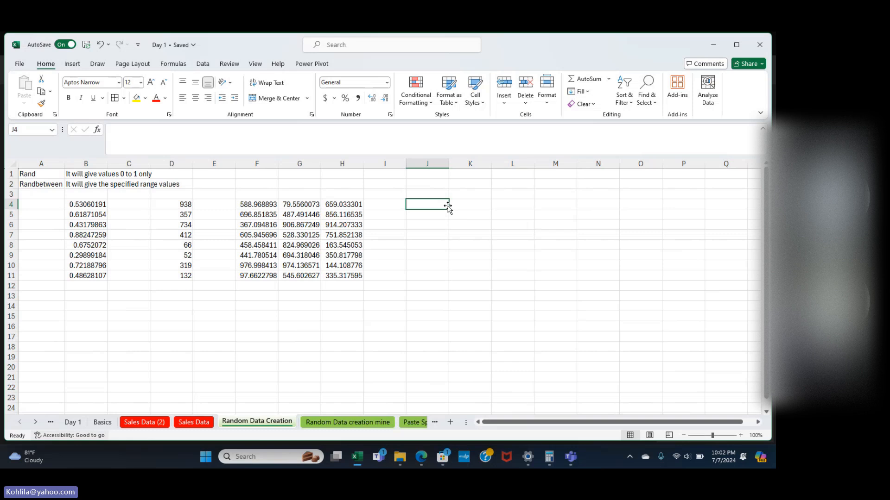
{"action": "type", "text": "="}
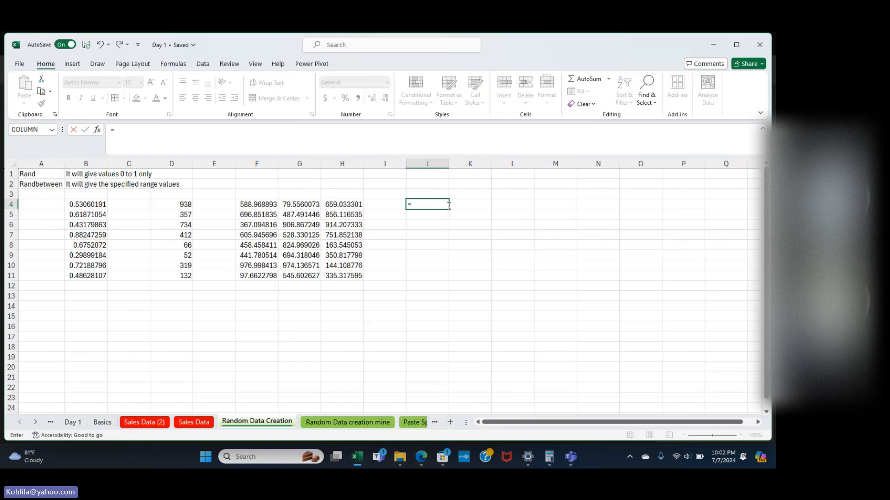
{"action": "type", "text": "rand"}
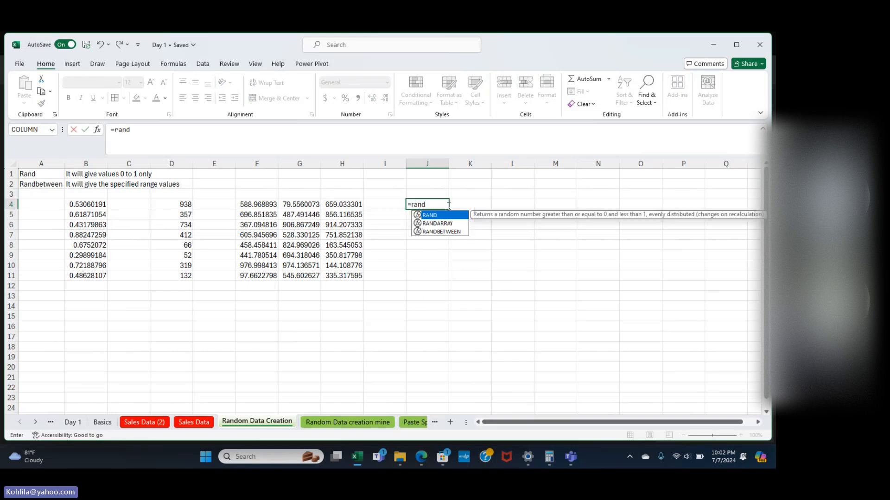
{"action": "type", "text": "()"}
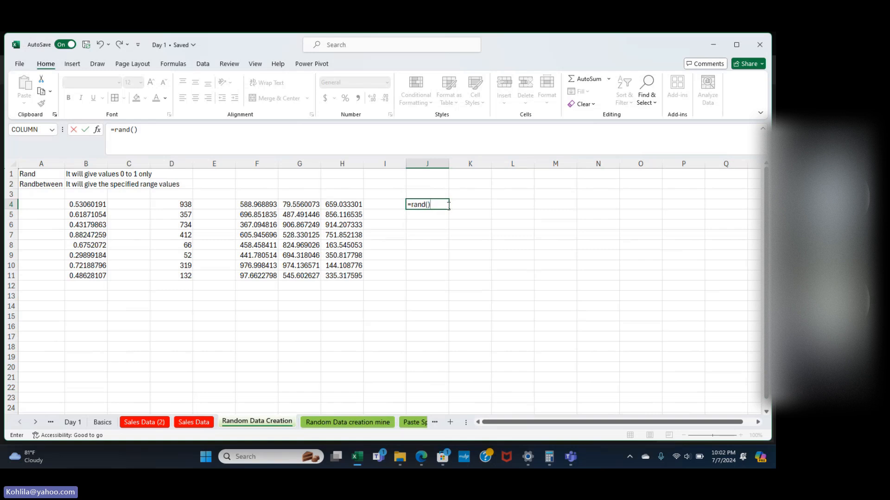
{"action": "key", "text": "BackSpace"}
{"action": "type", "text": ")"}
{"action": "key", "text": "Return"}
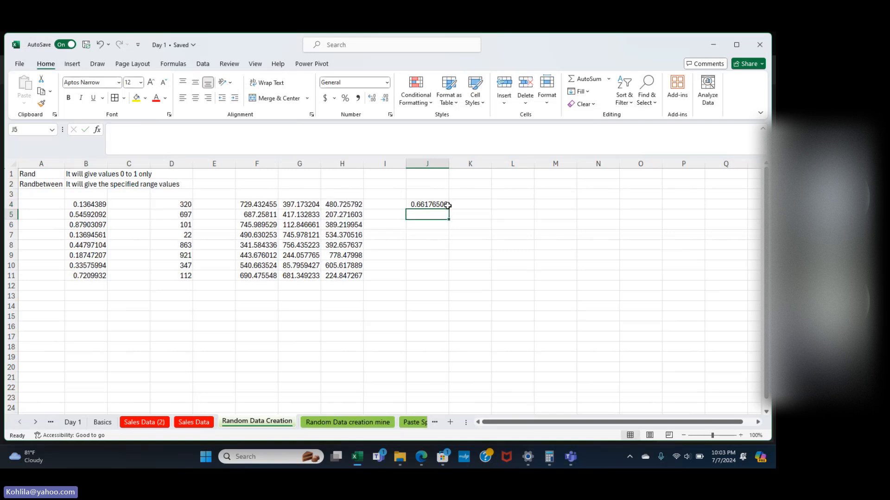
{"action": "left_click", "coordinate": [448, 206]}
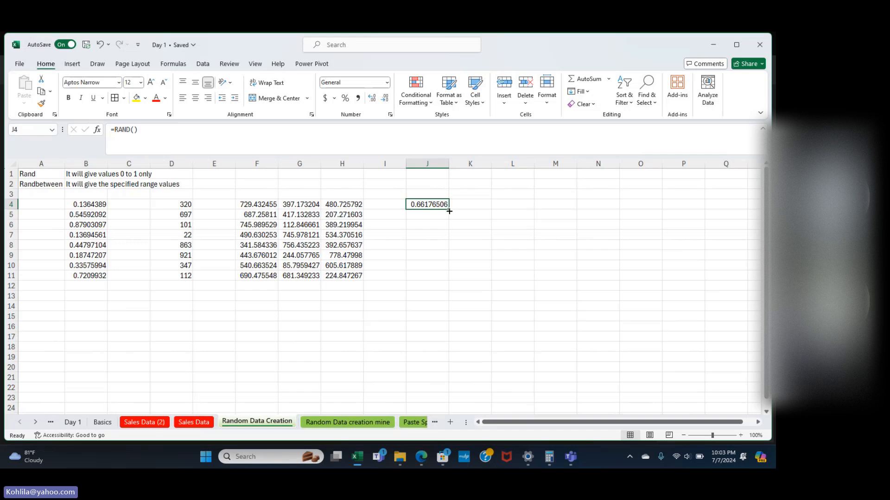
{"action": "left_click_drag", "start_coordinate": [449, 211], "coordinate": [458, 329]}
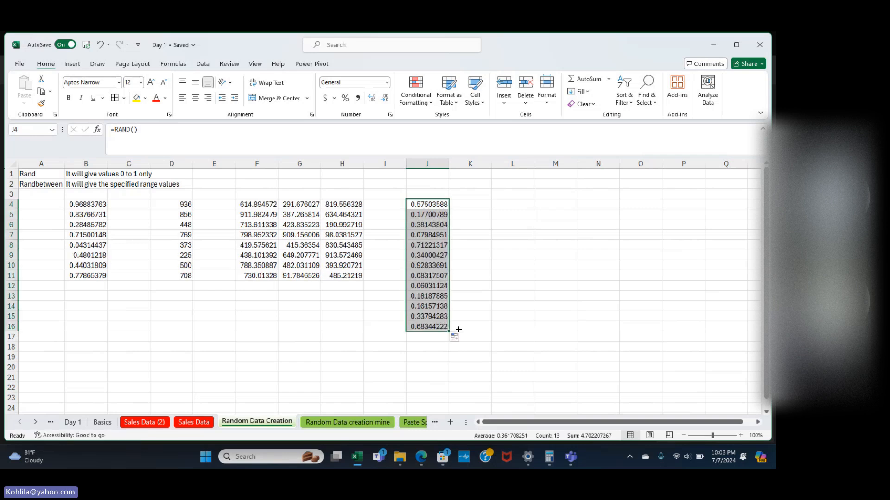
{"action": "left_click", "coordinate": [444, 327]}
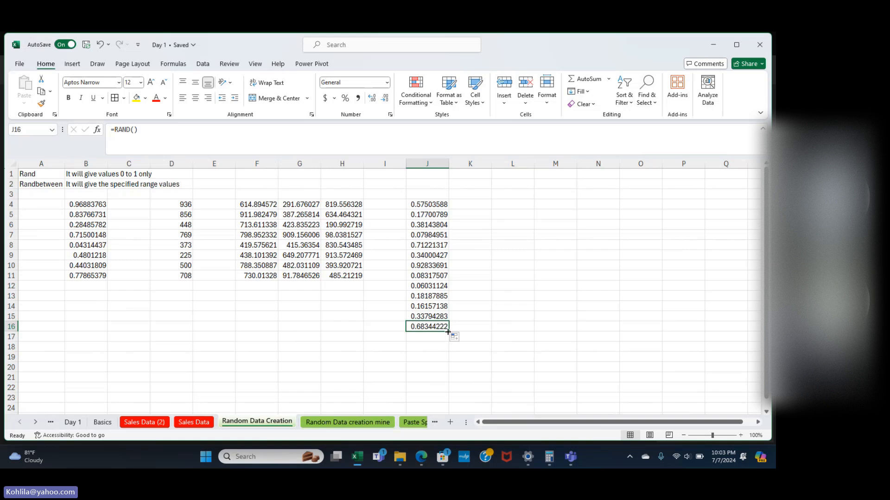
Extend the RAND formulas down to J24, then across to column N.
{"action": "left_click_drag", "start_coordinate": [448, 333], "coordinate": [451, 402]}
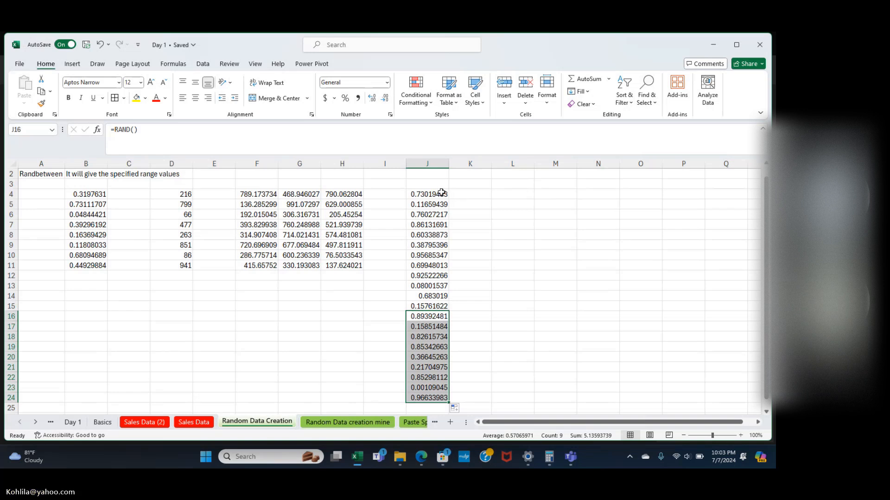
{"action": "left_click_drag", "start_coordinate": [441, 193], "coordinate": [433, 276]}
{"action": "left_click_drag", "start_coordinate": [433, 311], "coordinate": [636, 366]}
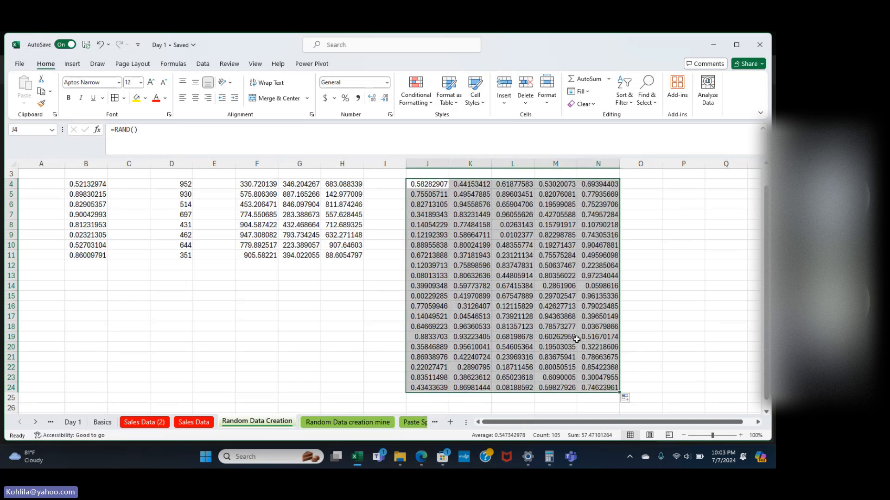
{"action": "scroll", "coordinate": [648, 280], "scroll_direction": "up", "scroll_amount": 1}
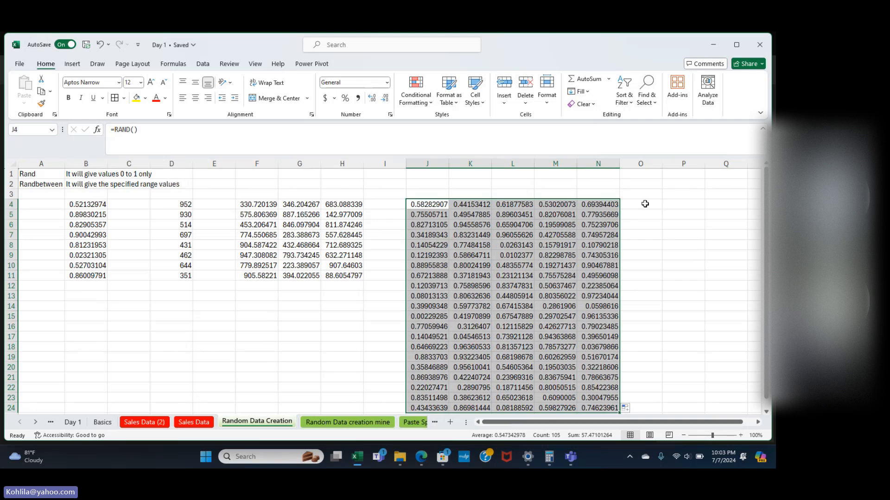
{"action": "left_click", "coordinate": [646, 203]}
{"action": "scroll", "coordinate": [646, 204], "scroll_direction": "right", "scroll_amount": 4}
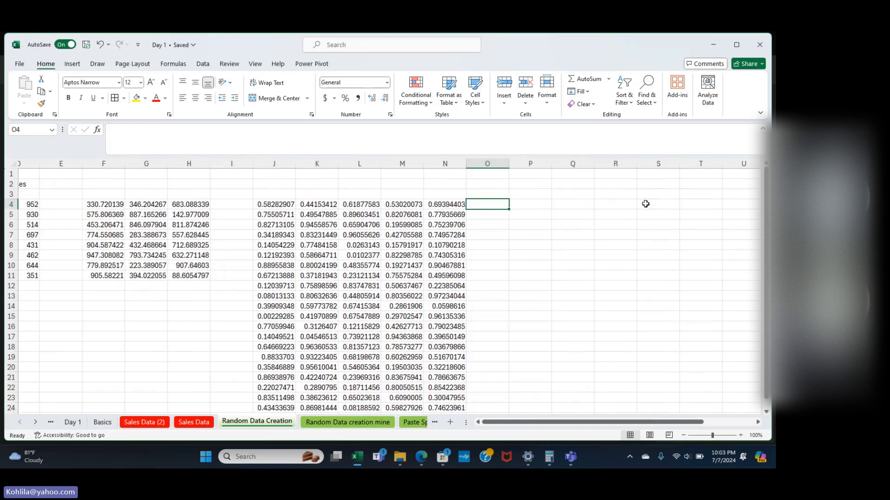
Enter =RANDBETWEEN(10000,50000) in Q4 and fill it down to Q24.
{"action": "left_click", "coordinate": [563, 202]}
{"action": "type", "text": "=rand"}
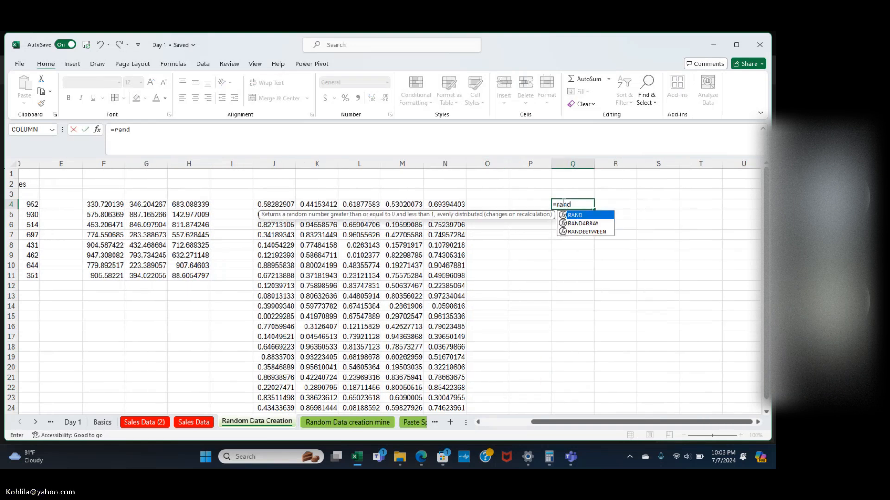
{"action": "type", "text": "between"}
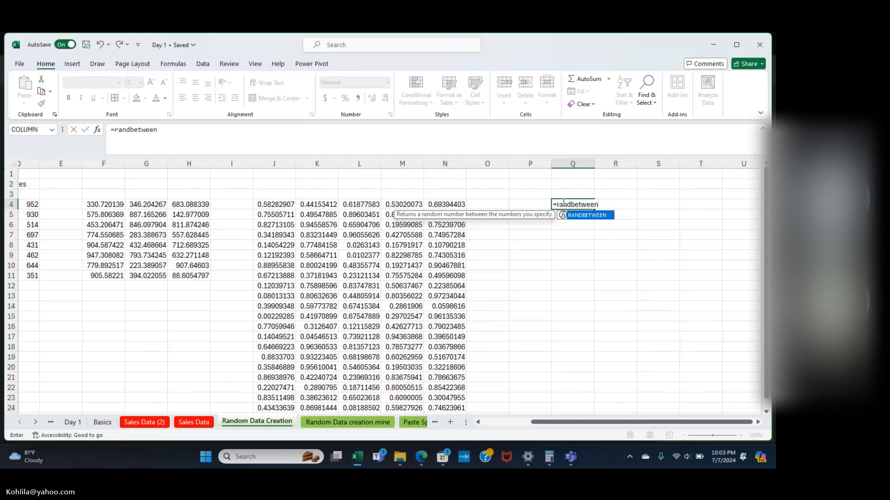
{"action": "type", "text": "("}
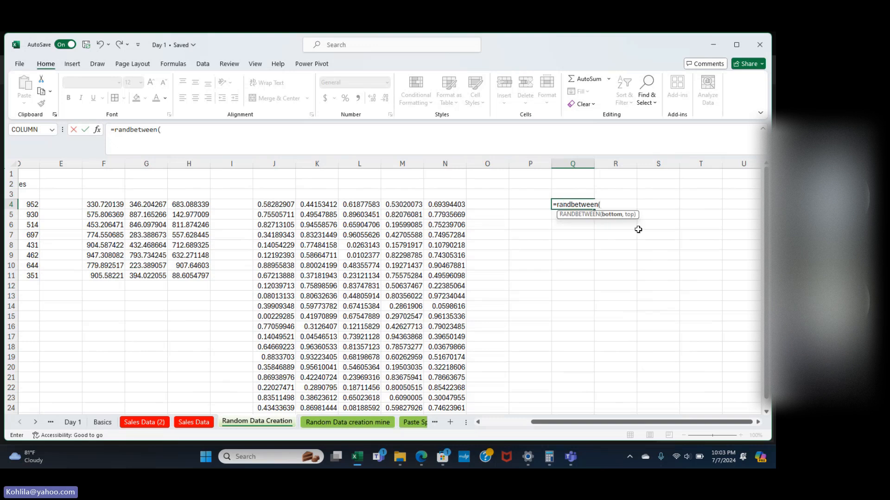
{"action": "type", "text": "10000,"}
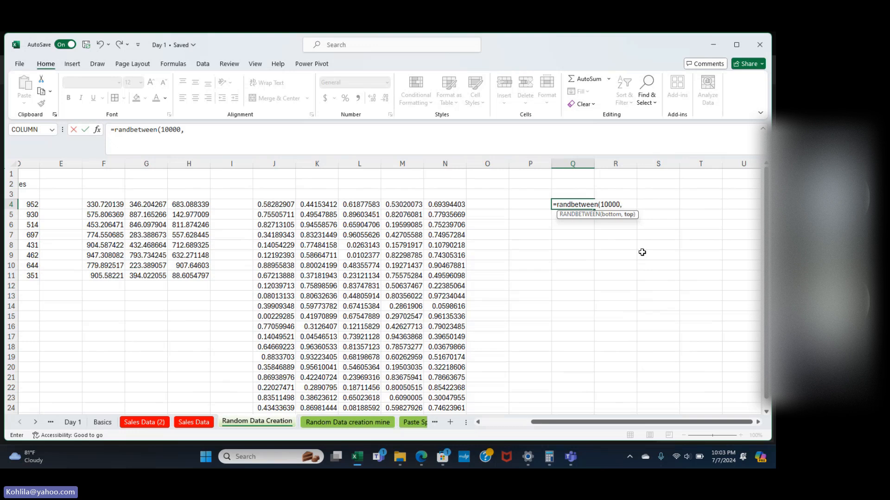
{"action": "type", "text": "50000)"}
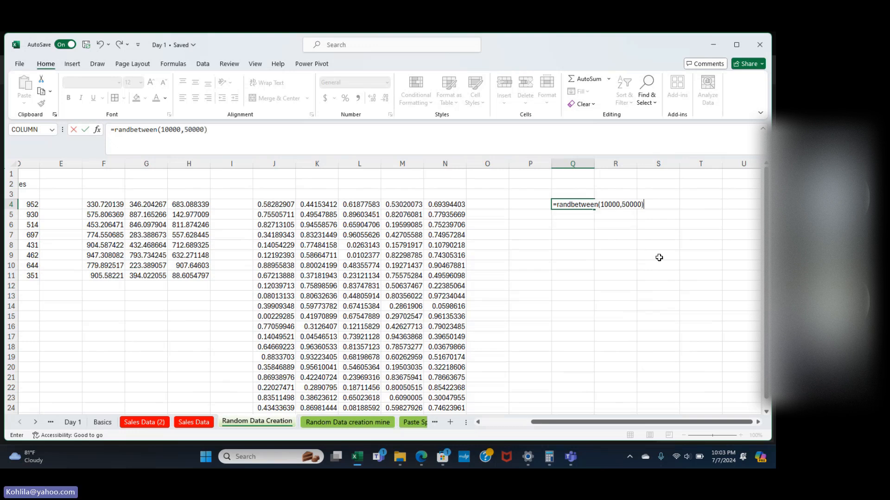
{"action": "key", "text": "Return"}
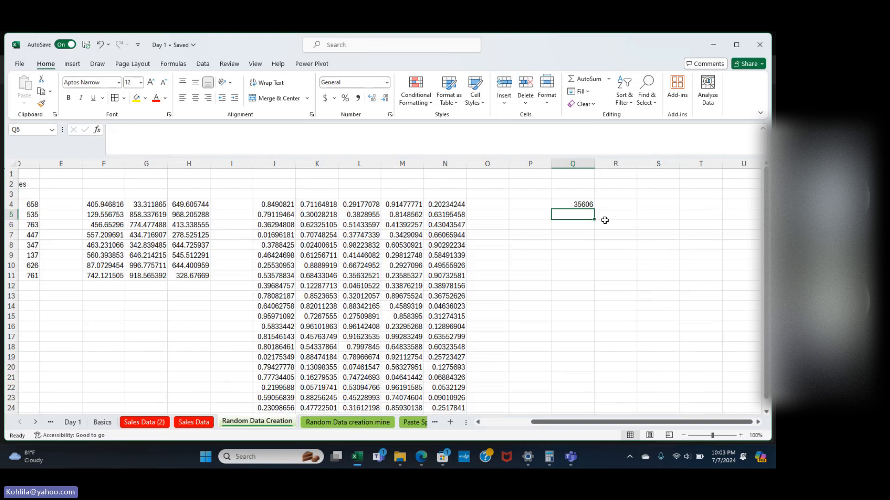
{"action": "left_click", "coordinate": [588, 204]}
{"action": "left_click_drag", "start_coordinate": [595, 209], "coordinate": [604, 421]}
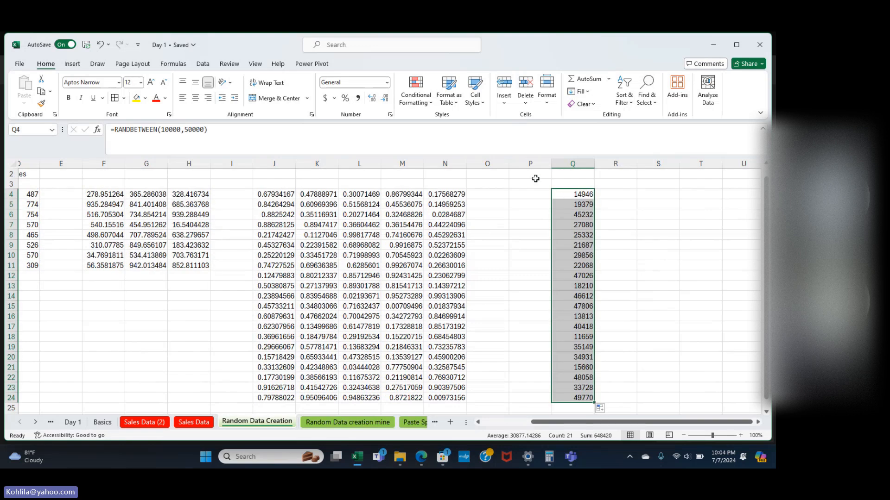
{"action": "left_click", "coordinate": [536, 194]}
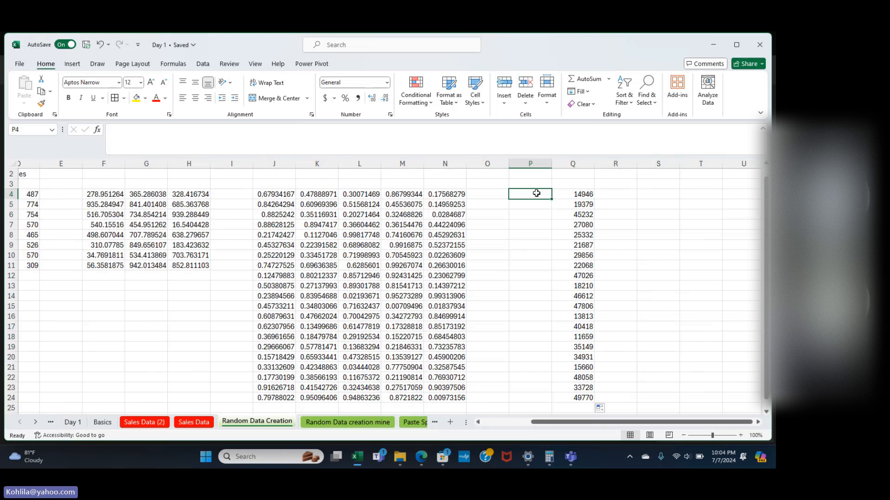
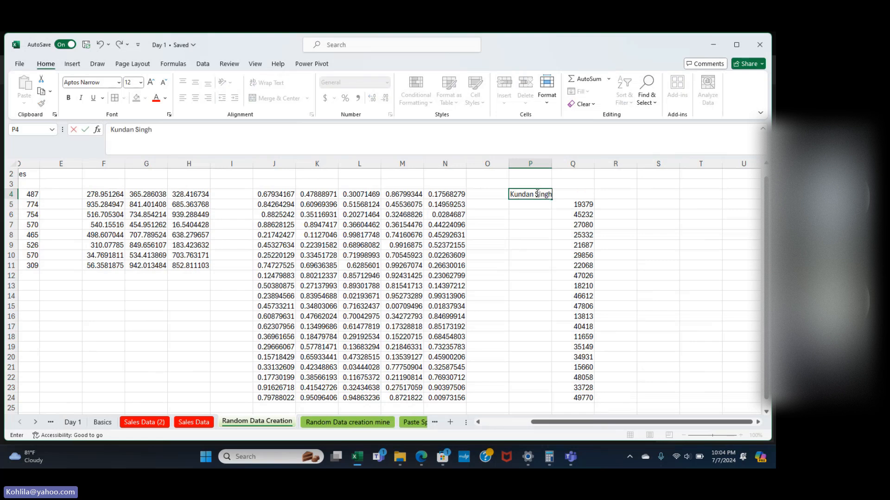
{"action": "key", "text": "Return"}
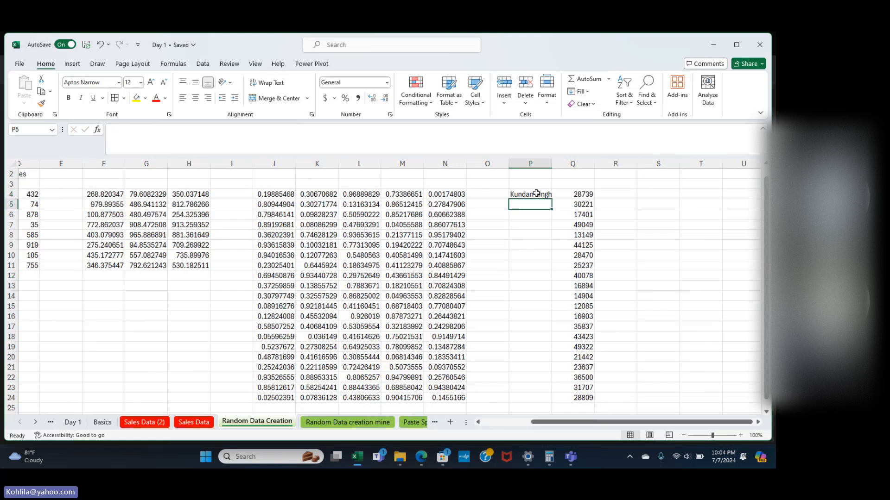
{"action": "left_click", "coordinate": [536, 193]}
{"action": "left_click_drag", "start_coordinate": [552, 199], "coordinate": [551, 393]}
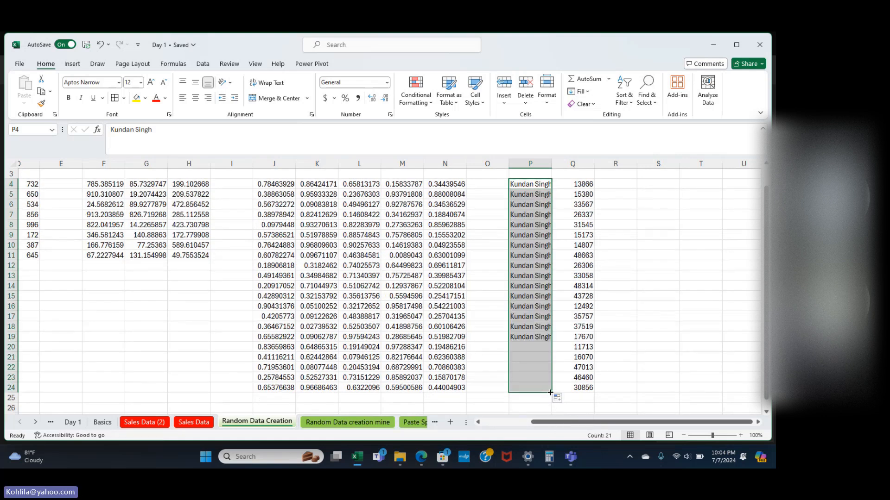
{"action": "left_click", "coordinate": [534, 185]}
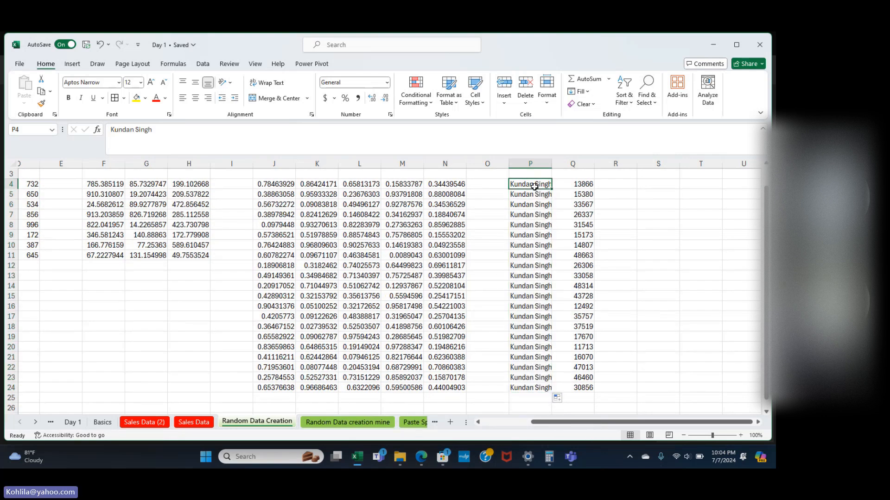
{"action": "scroll", "coordinate": [531, 185], "scroll_direction": "up", "scroll_amount": 1}
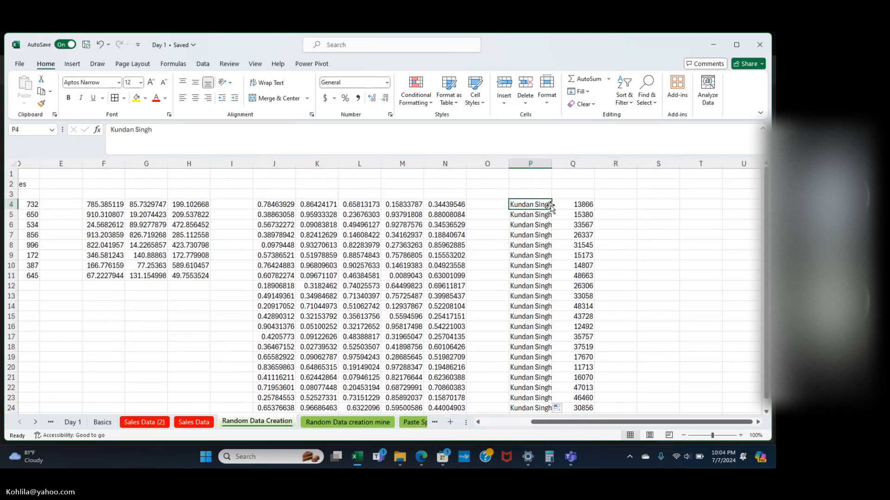
{"action": "key", "text": "BackSpace"}
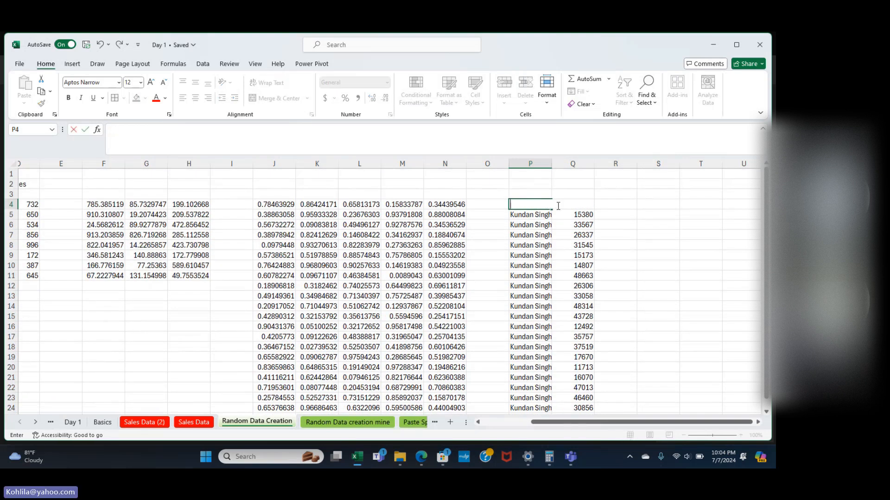
{"action": "type", "text": "Mr"}
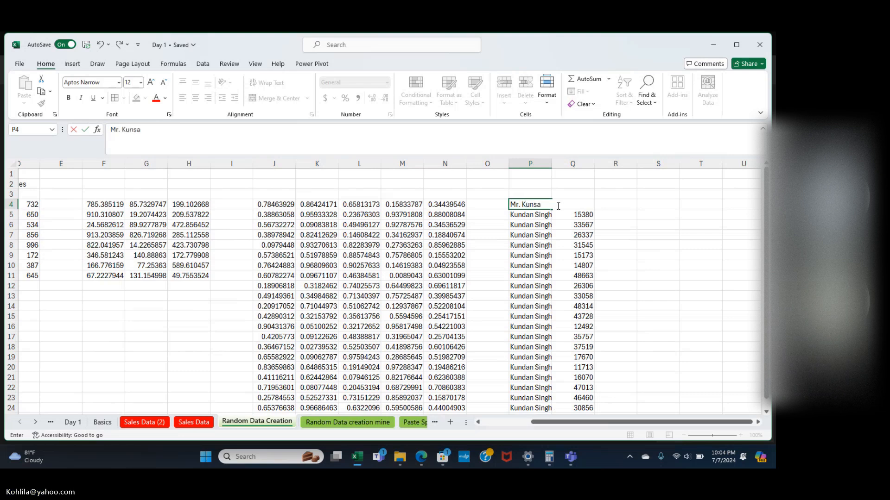
{"action": "key", "text": "Return"}
{"action": "left_click", "coordinate": [546, 205]}
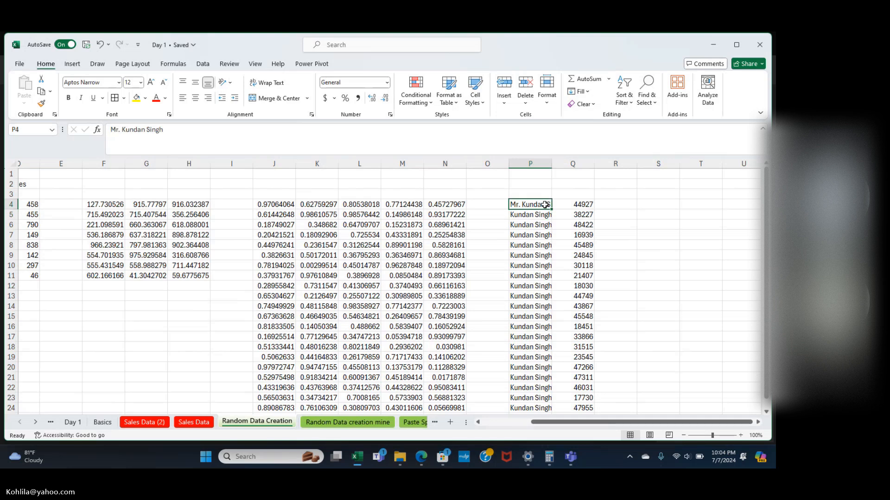
{"action": "double_click", "coordinate": [551, 208]}
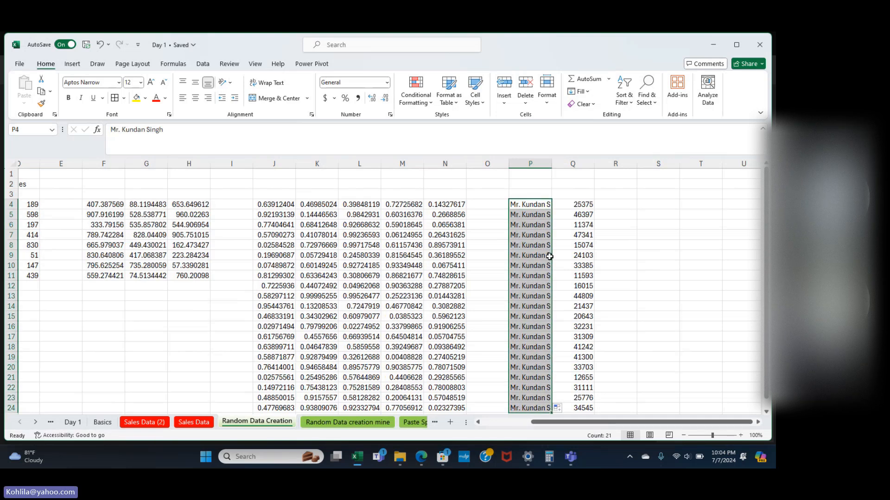
{"action": "double_click", "coordinate": [551, 166]}
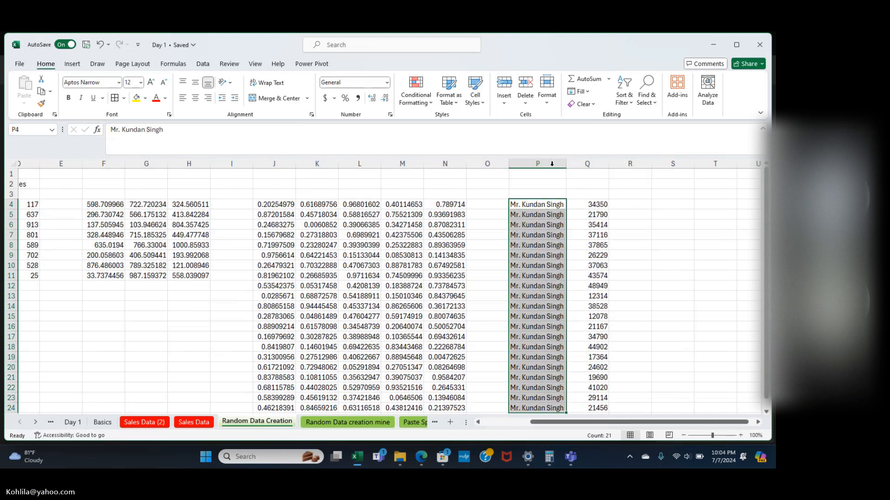
{"action": "left_click", "coordinate": [551, 204]}
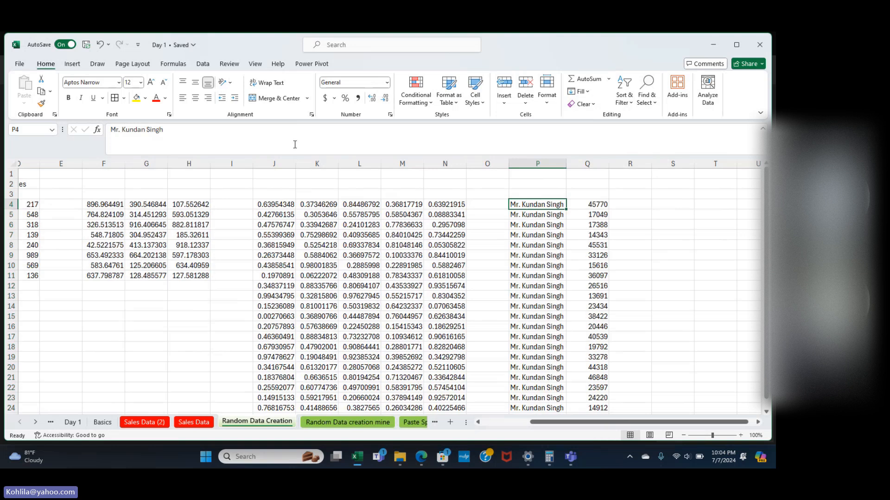
{"action": "left_click", "coordinate": [21, 63]}
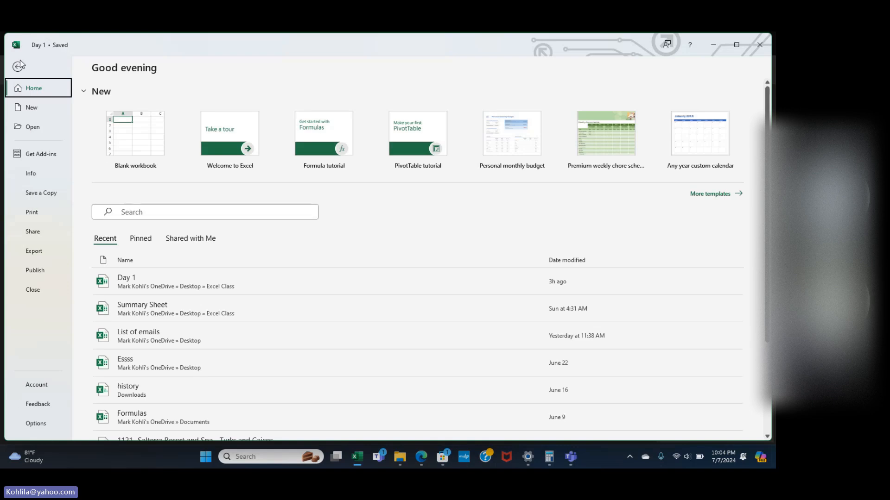
{"action": "left_click", "coordinate": [36, 423]}
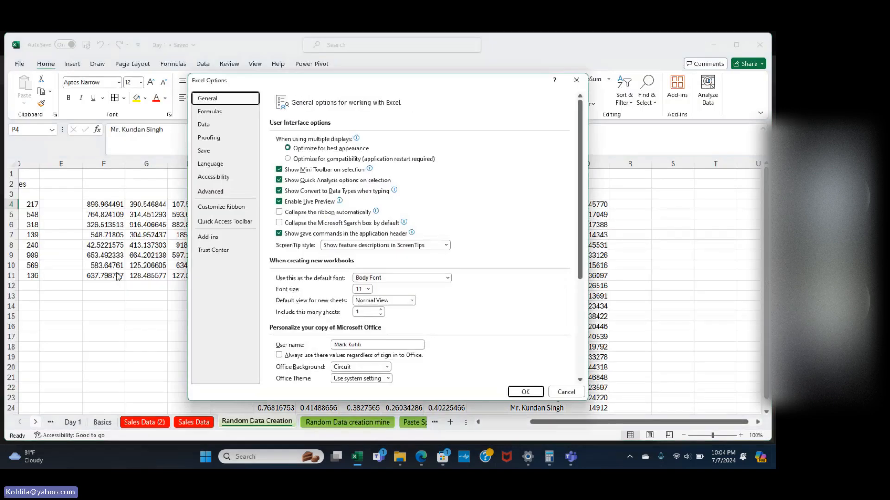
{"action": "left_click", "coordinate": [215, 194]}
{"action": "scroll", "coordinate": [341, 243], "scroll_direction": "down", "scroll_amount": 15}
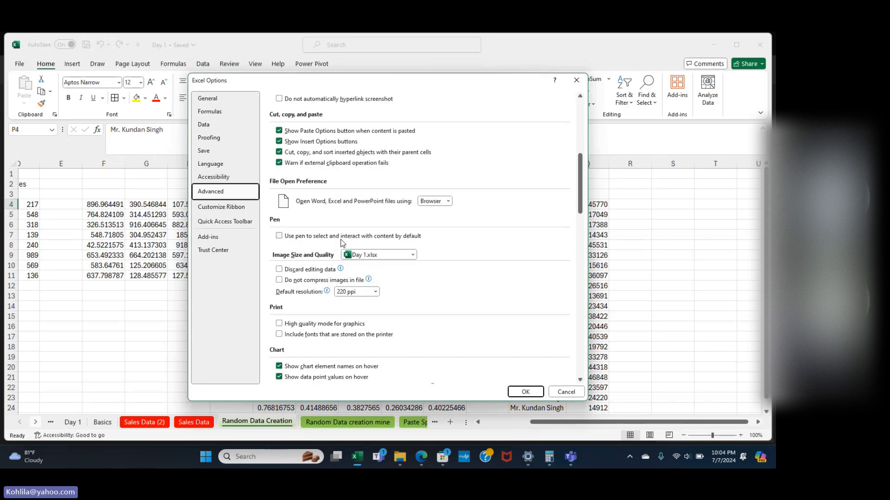
{"action": "scroll", "coordinate": [342, 242], "scroll_direction": "down", "scroll_amount": 15}
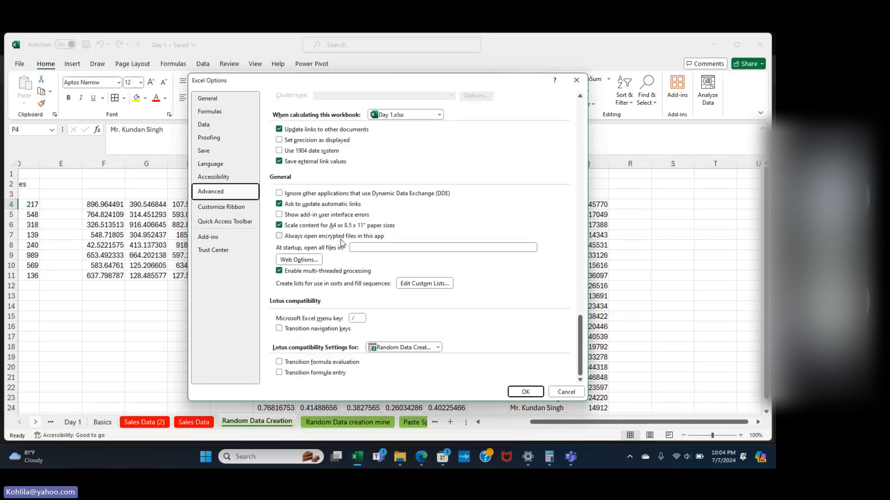
{"action": "left_click", "coordinate": [417, 284]}
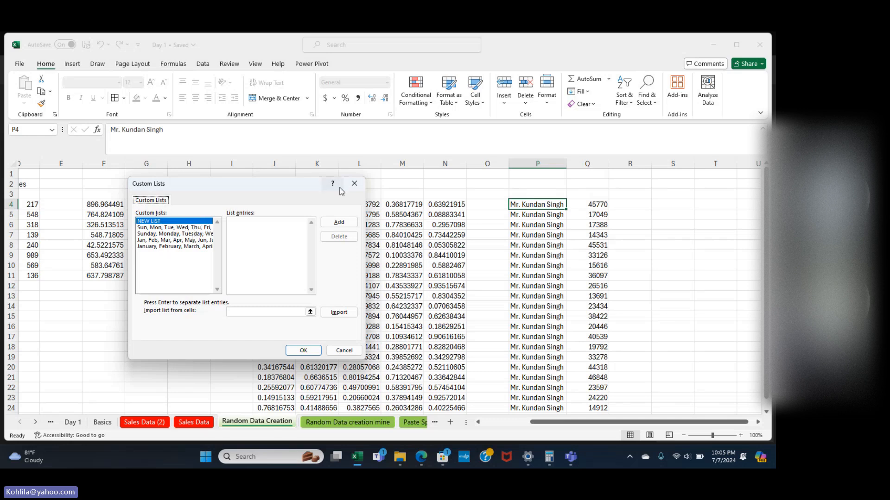
{"action": "left_click", "coordinate": [353, 185]}
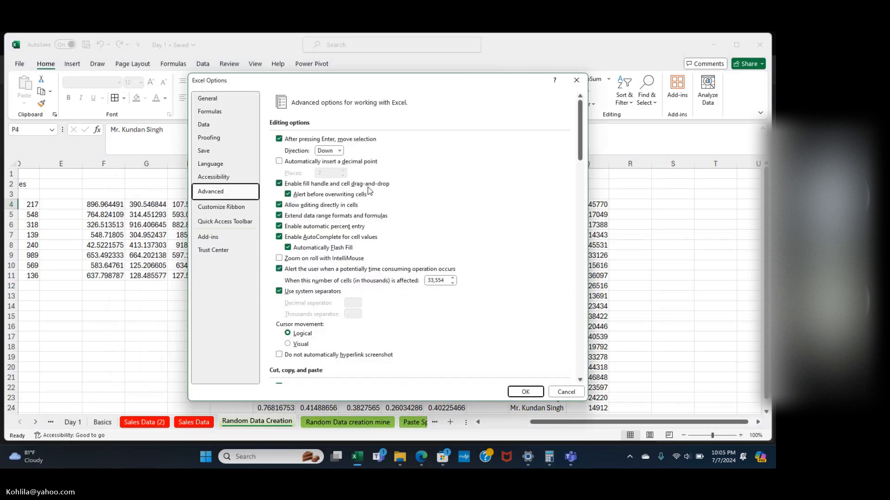
{"action": "left_click", "coordinate": [573, 82]}
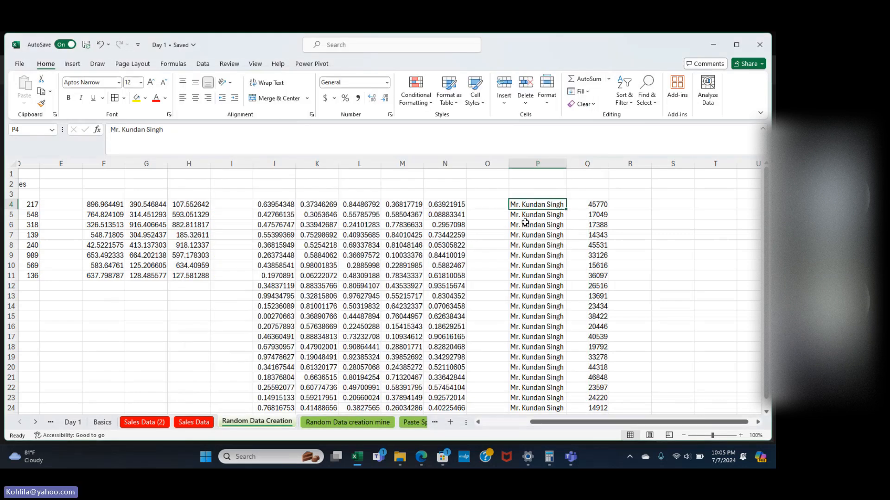
Replace P4's name with Jan and fill the month series down to P19.
{"action": "left_click", "coordinate": [551, 214]}
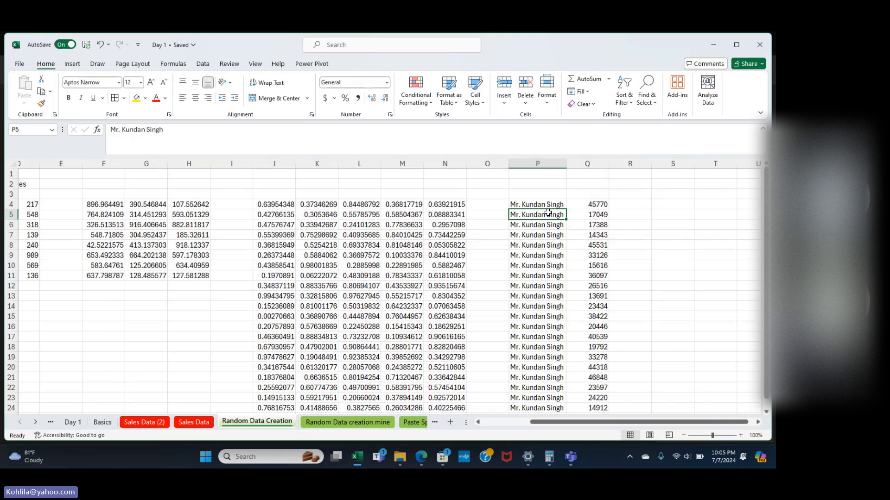
{"action": "left_click", "coordinate": [547, 206]}
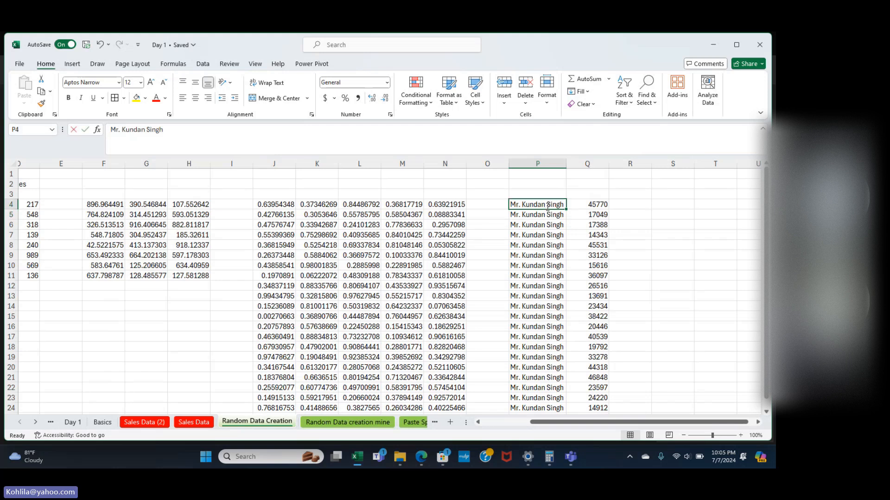
{"action": "key", "text": "BackSpace"}
{"action": "type", "text": "Jan"}
{"action": "key", "text": "Return"}
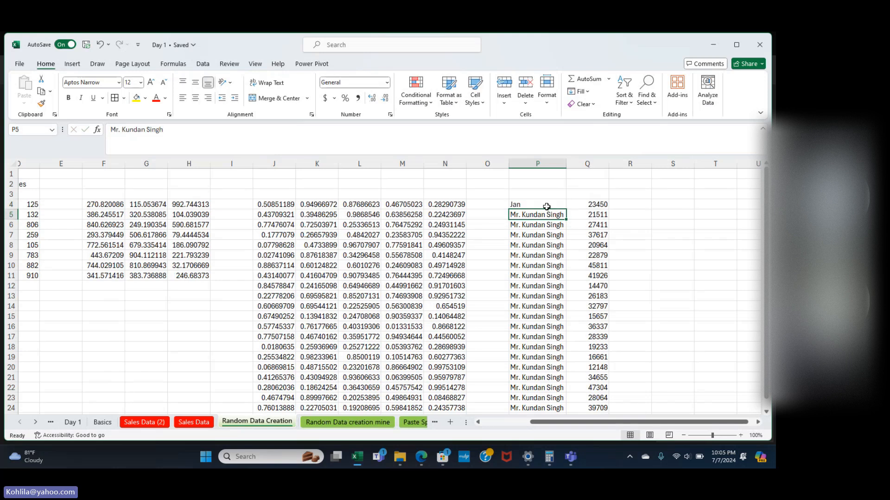
{"action": "left_click", "coordinate": [547, 207]}
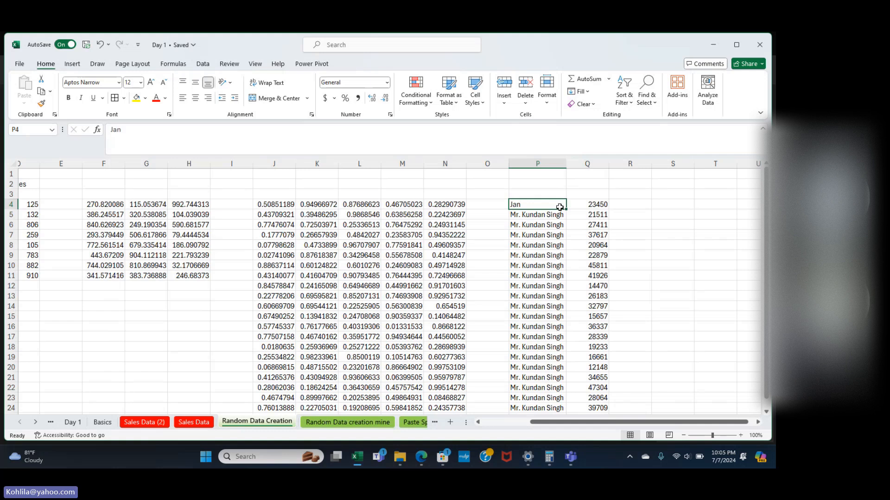
{"action": "left_click_drag", "start_coordinate": [566, 210], "coordinate": [566, 362]}
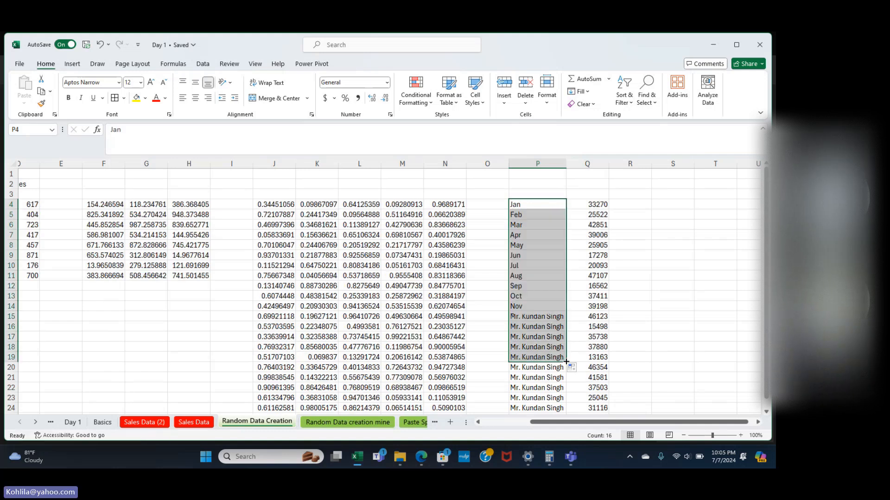
{"action": "left_click", "coordinate": [679, 254]}
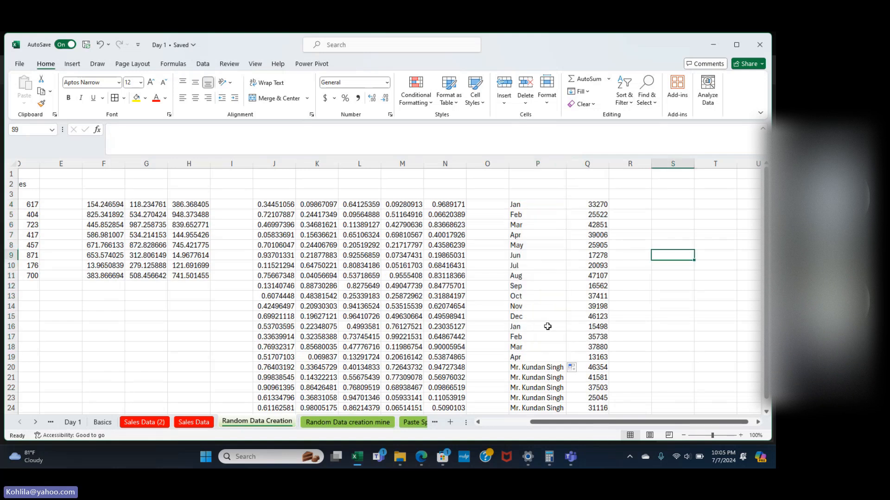
Check the filled values in P4 and P5 and the formula behind Q4.
{"action": "left_click", "coordinate": [549, 213]}
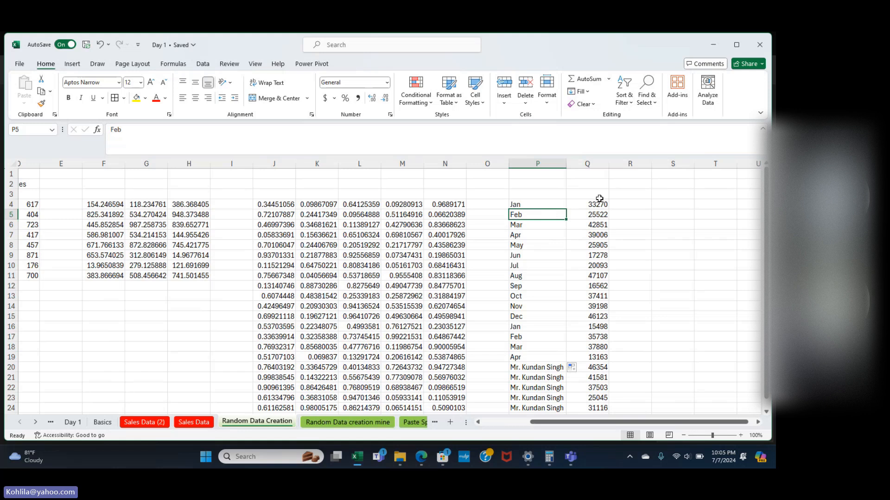
{"action": "left_click", "coordinate": [550, 201]}
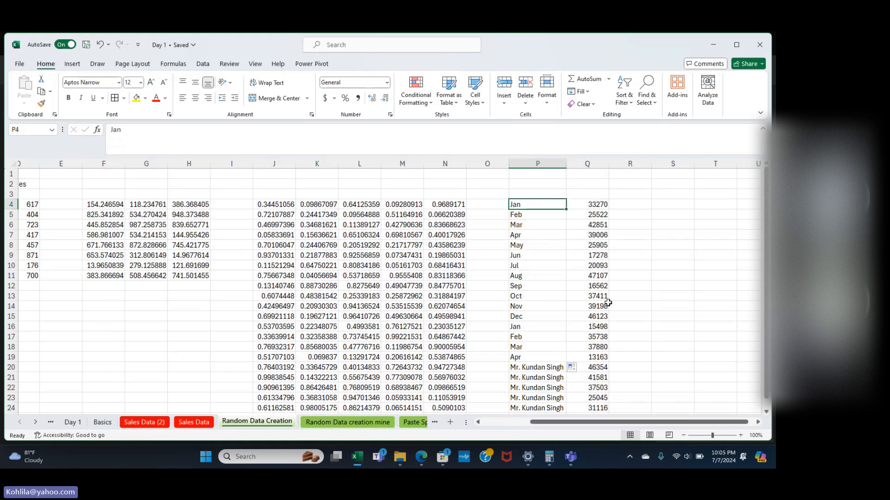
{"action": "left_click", "coordinate": [601, 209]}
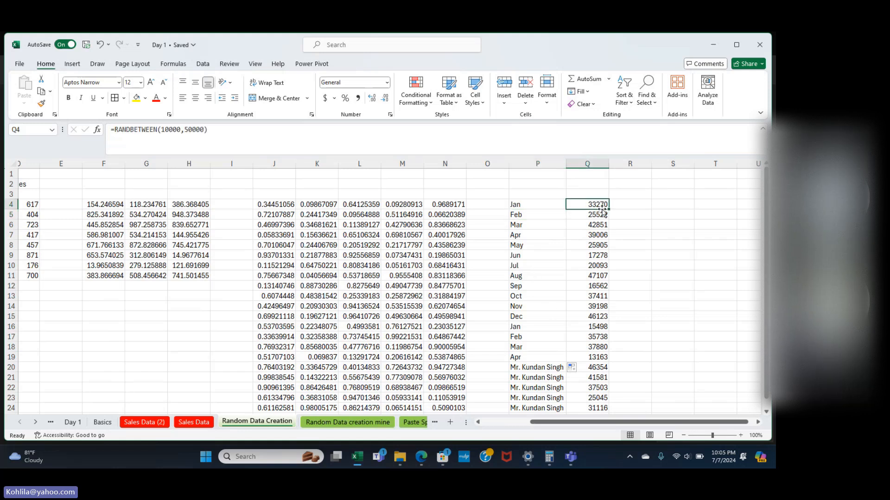
{"action": "scroll", "coordinate": [602, 210], "scroll_direction": "right", "scroll_amount": 8}
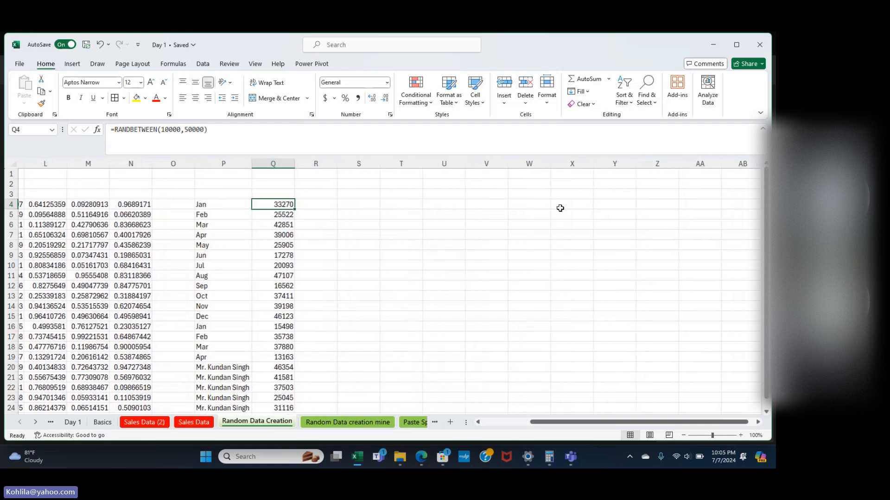
{"action": "left_click", "coordinate": [402, 202]}
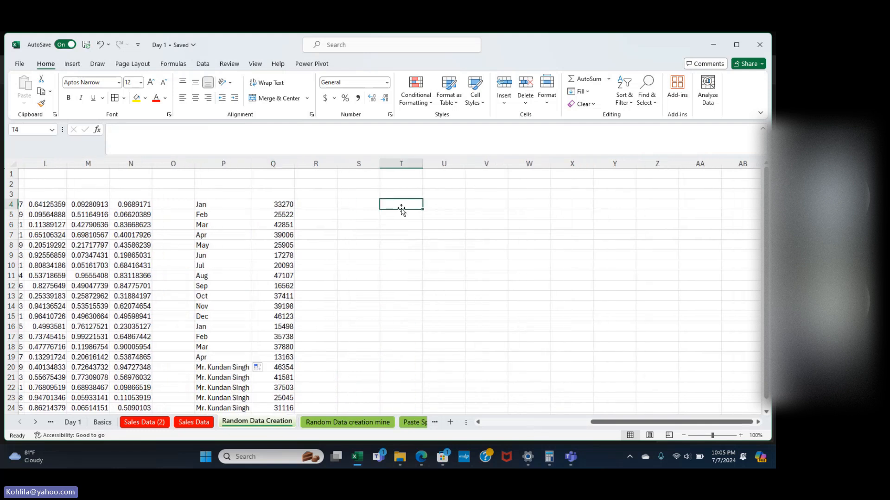
Type OTP in S3, make it bold, and give it a blue fill.
{"action": "left_click", "coordinate": [364, 191]}
{"action": "type", "text": "OT"}
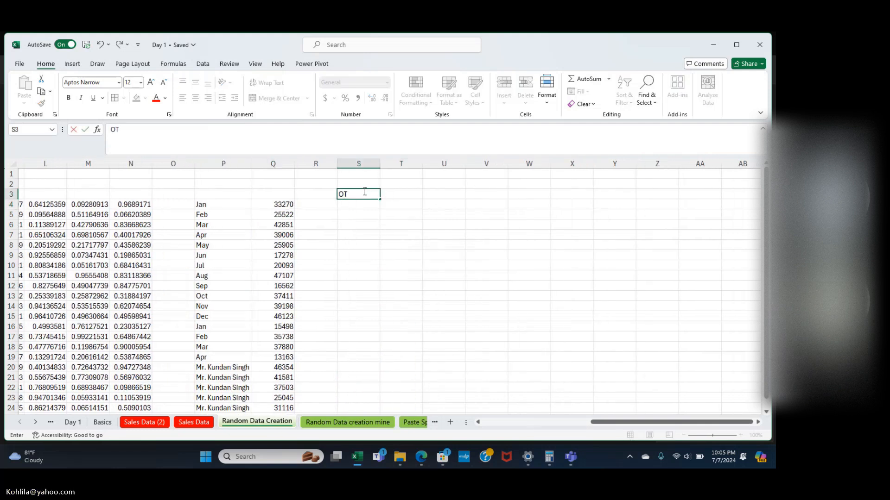
{"action": "type", "text": "P"}
{"action": "key", "text": "ctrl+Return"}
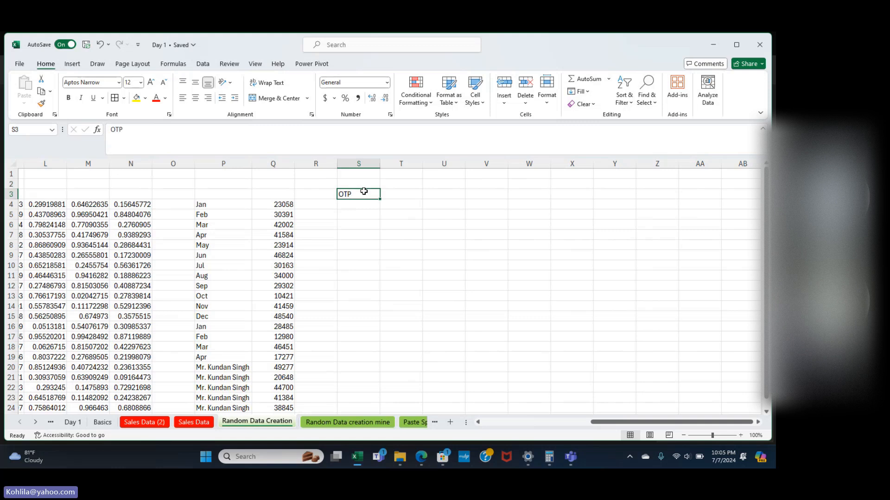
{"action": "key", "text": "ctrl+b"}
{"action": "key", "text": "Return"}
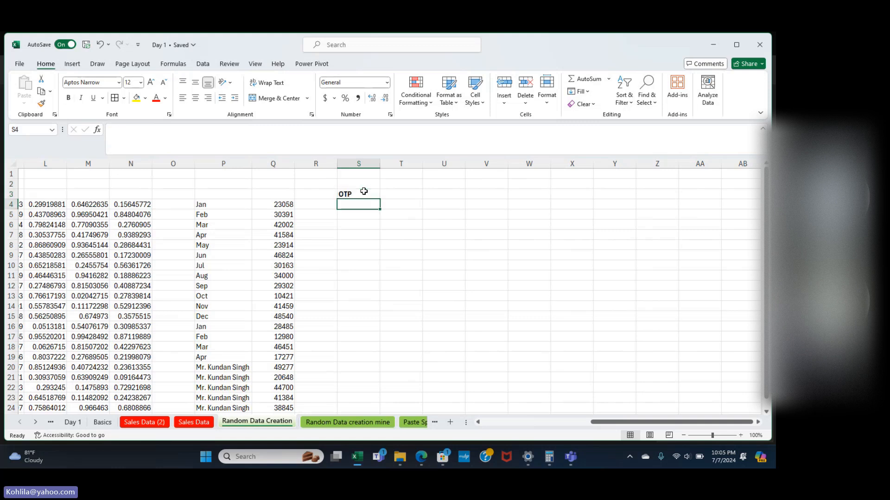
{"action": "left_click", "coordinate": [364, 191]}
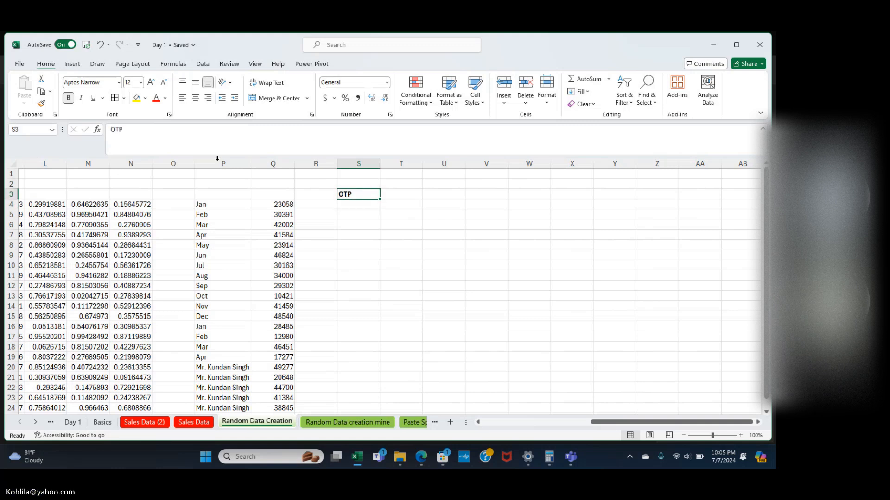
{"action": "left_click", "coordinate": [145, 98]}
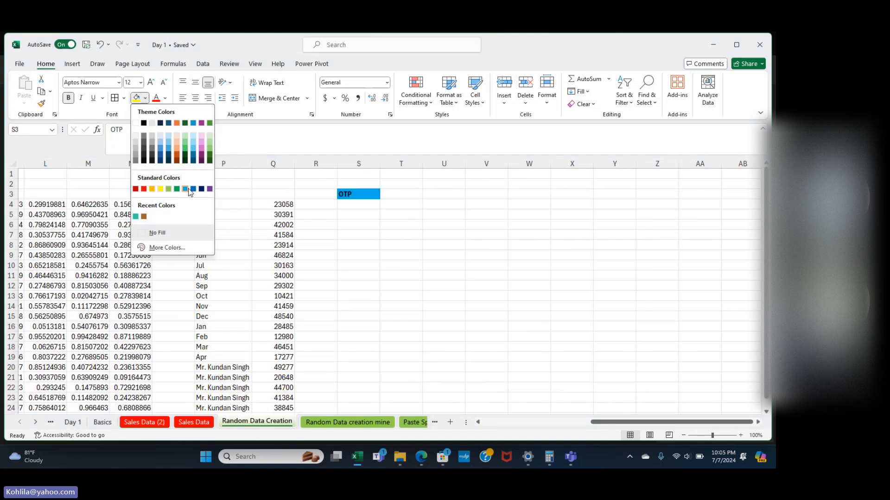
{"action": "left_click", "coordinate": [187, 189]}
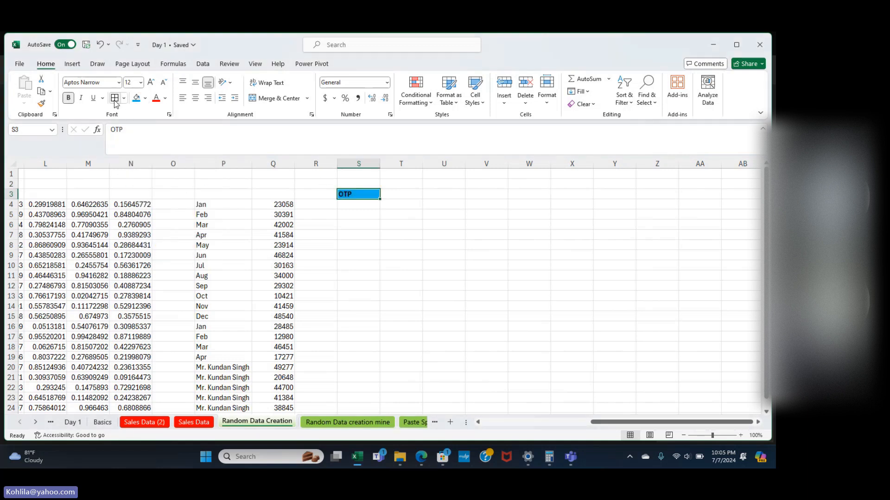
{"action": "left_click", "coordinate": [391, 216]}
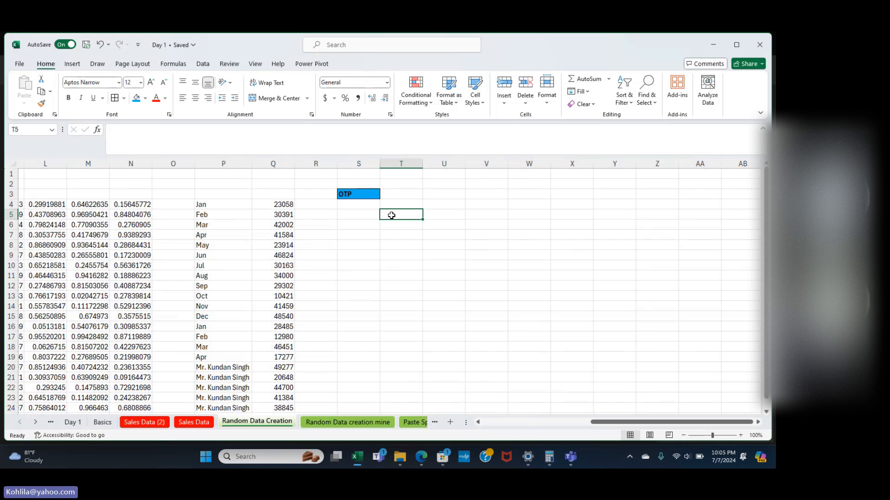
{"action": "left_click", "coordinate": [444, 202]}
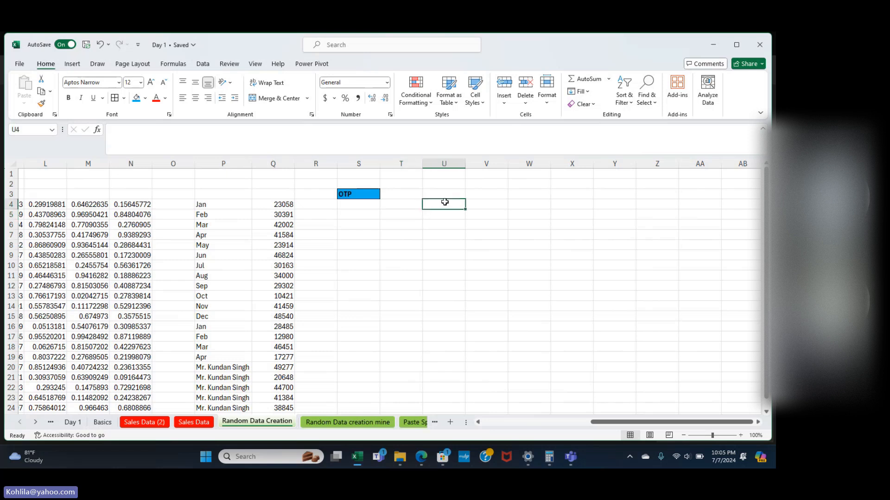
Enter =RANDBETWEEN(1000,9999) in U4 and fill it down to U22.
{"action": "type", "text": "="}
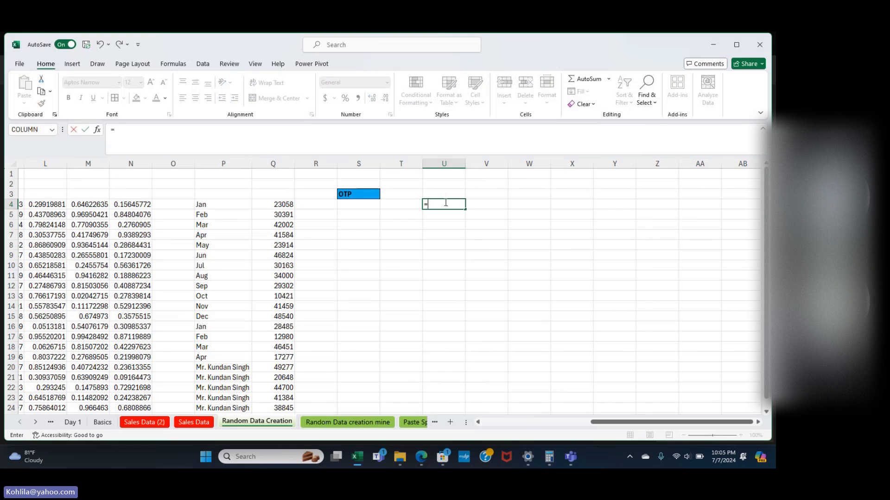
{"action": "type", "text": "Ramdbett"}
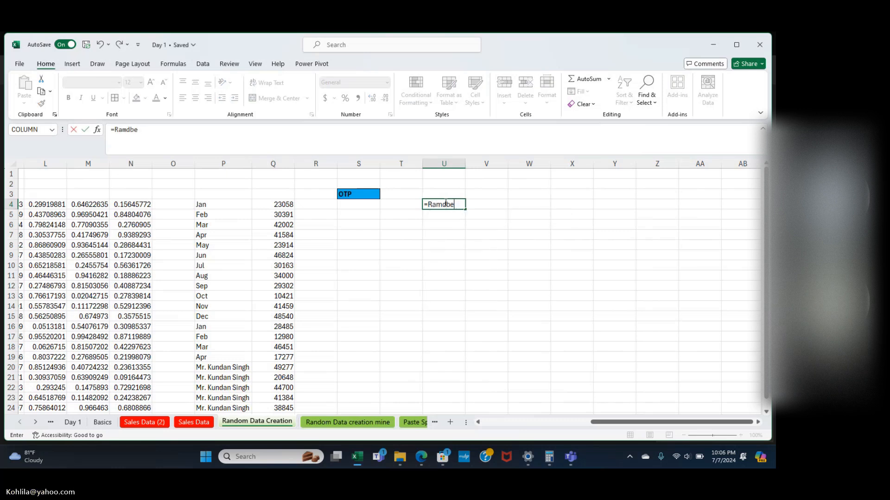
{"action": "key", "text": "BackSpace"}
{"action": "key", "text": "BackSpace"}
{"action": "key", "text": "BackSpace"}
{"action": "key", "text": "BackSpace"}
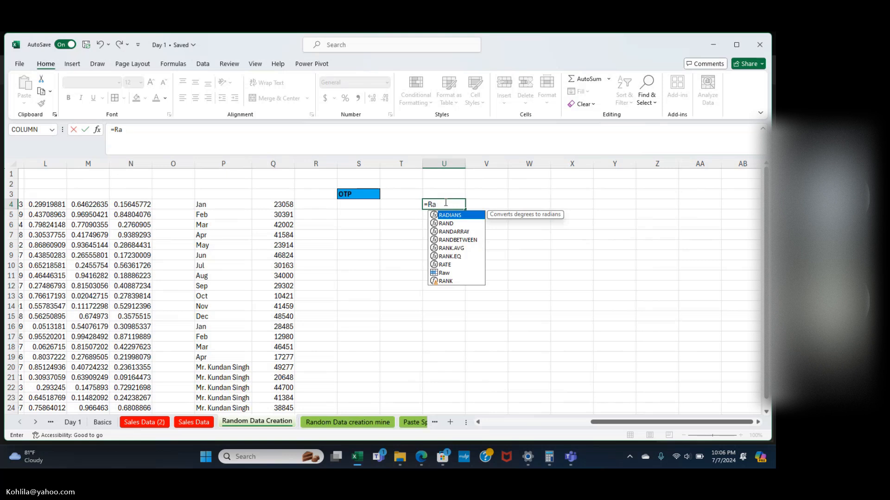
{"action": "type", "text": "nd"}
{"action": "key", "text": "Down"}
{"action": "key", "text": "Down"}
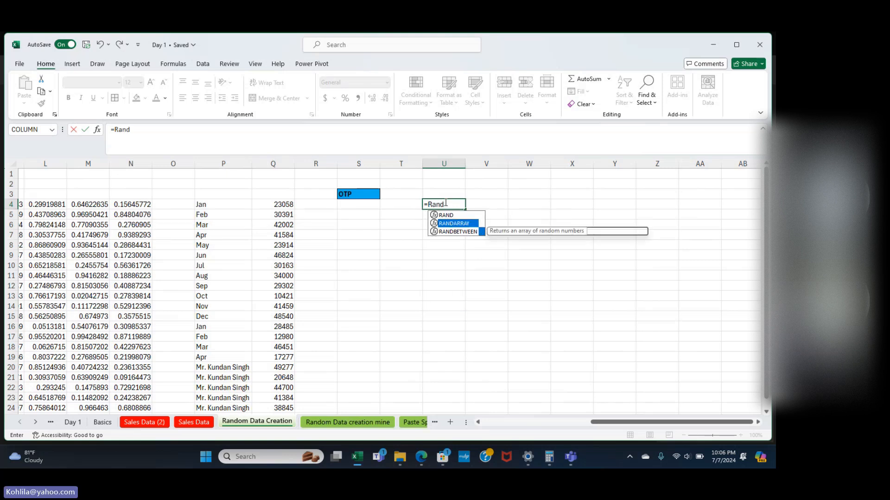
{"action": "key", "text": "Tab"}
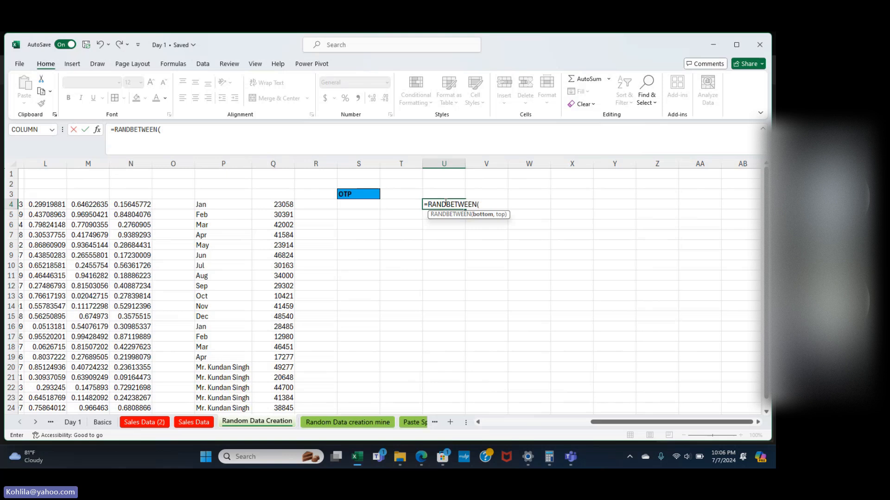
{"action": "type", "text": "1000,9999"}
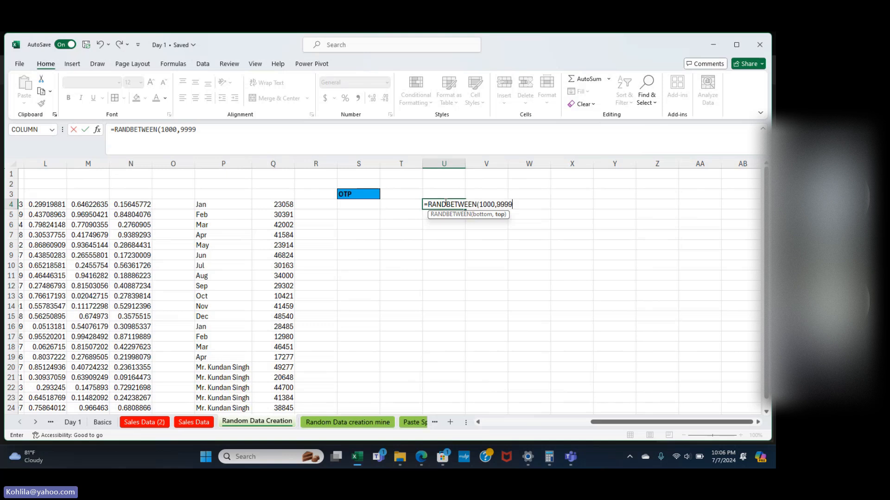
{"action": "type", "text": ")"}
{"action": "key", "text": "Return"}
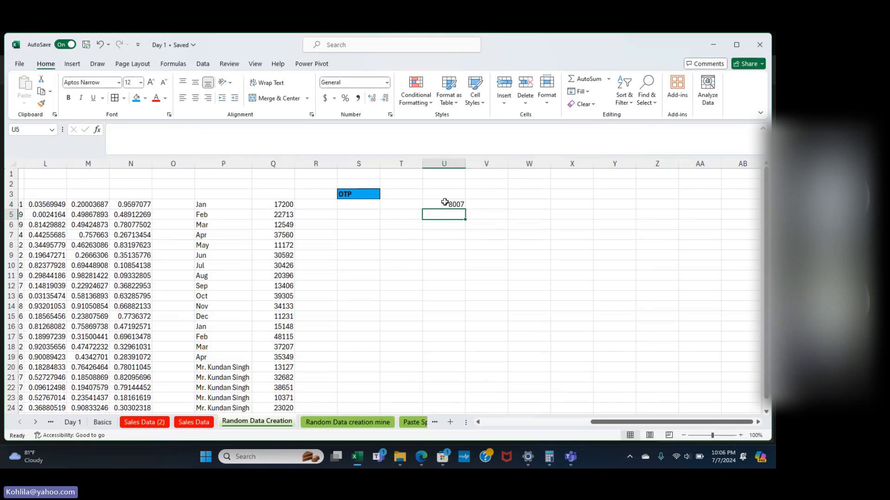
{"action": "left_click", "coordinate": [445, 202]}
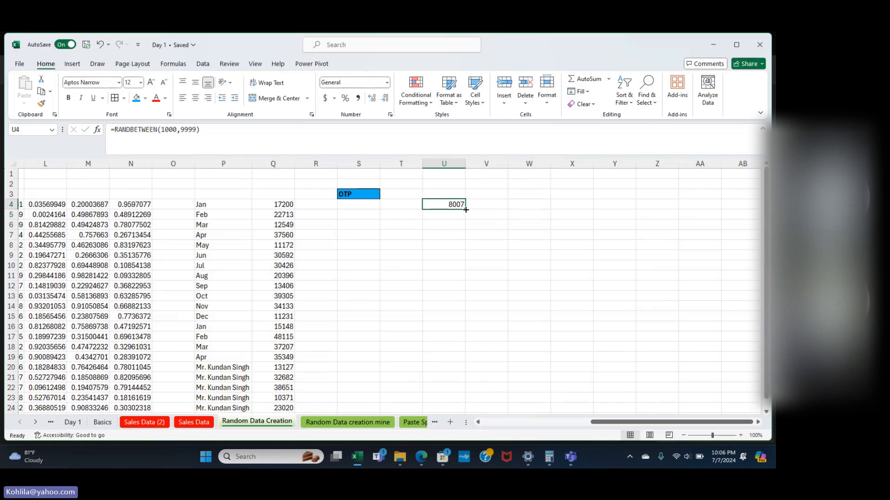
{"action": "left_click_drag", "start_coordinate": [465, 210], "coordinate": [471, 396]}
{"action": "left_click", "coordinate": [504, 264]}
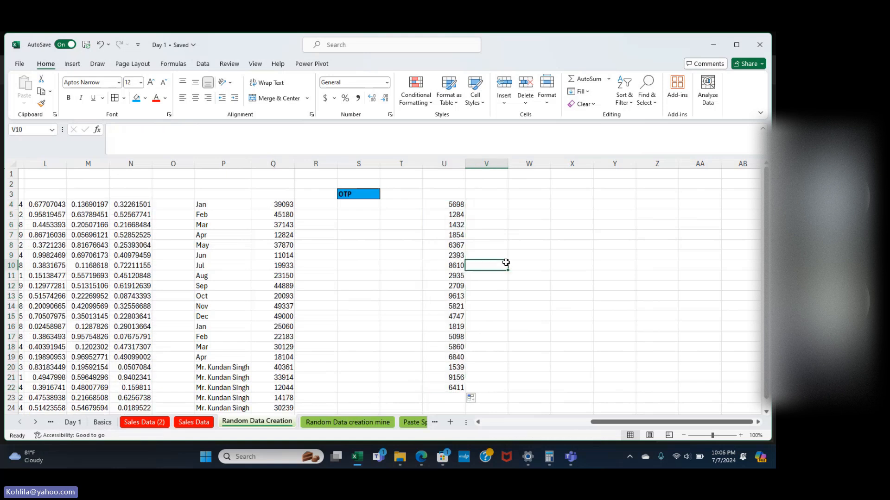
Type test entries kd, dfs and dasd into T8, T9 and T10.
{"action": "left_click", "coordinate": [402, 246]}
{"action": "type", "text": "kd"}
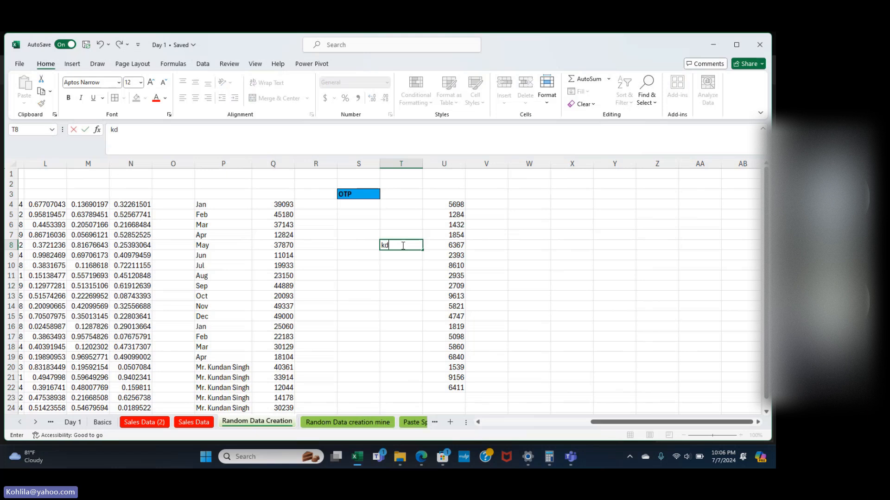
{"action": "key", "text": "Return"}
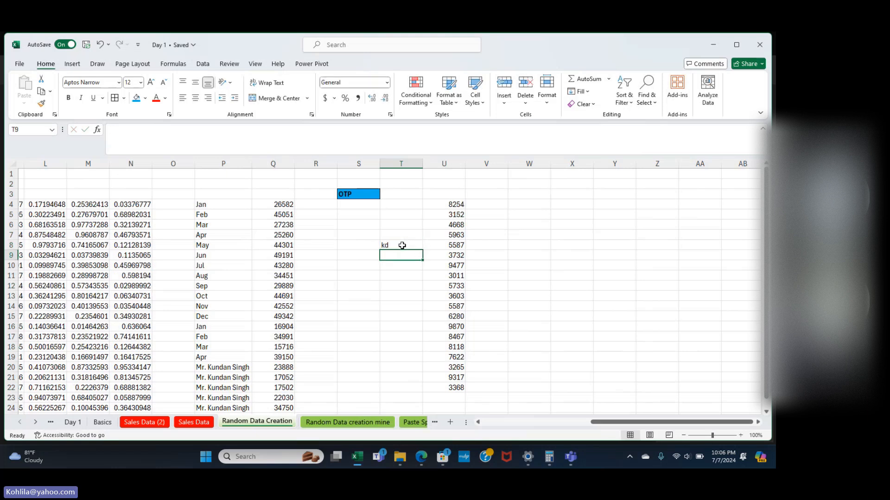
{"action": "type", "text": "dfs"}
{"action": "key", "text": "Return"}
{"action": "type", "text": "dasd"}
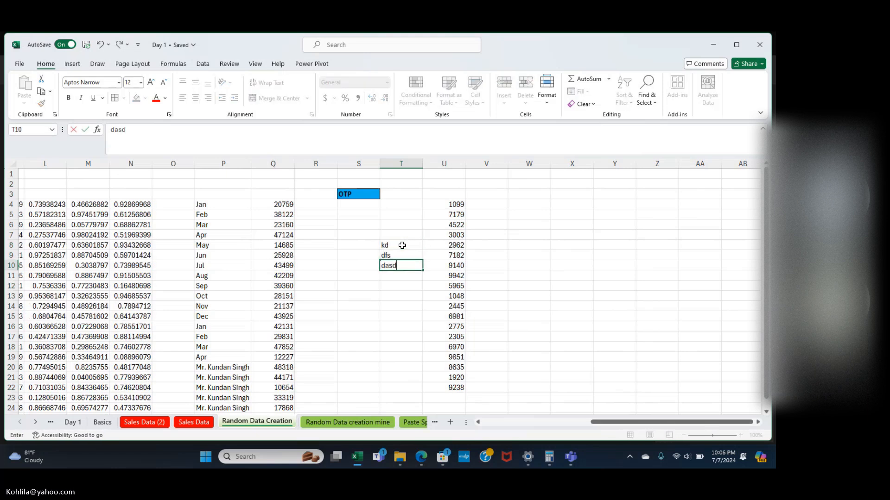
{"action": "key", "text": "Return"}
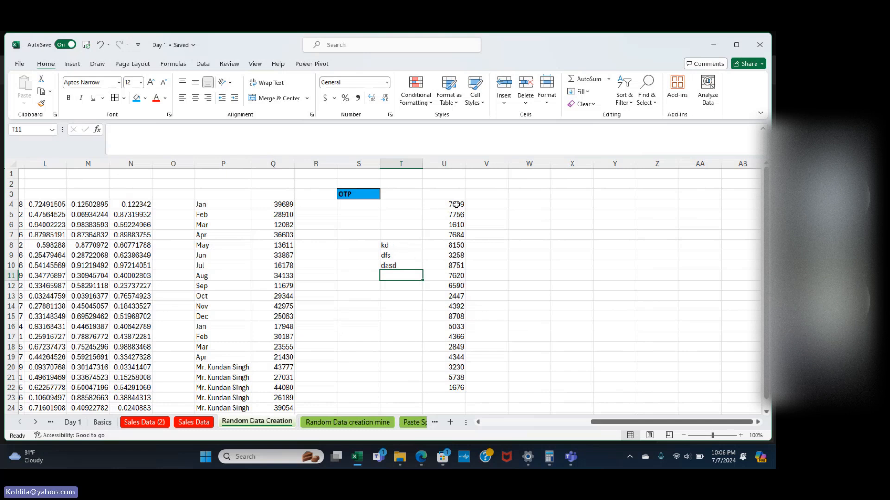
Select the random number ranges in columns U and Q to inspect their formulas.
{"action": "left_click_drag", "start_coordinate": [455, 205], "coordinate": [456, 389]}
{"action": "scroll", "coordinate": [165, 298], "scroll_direction": "left", "scroll_amount": 4}
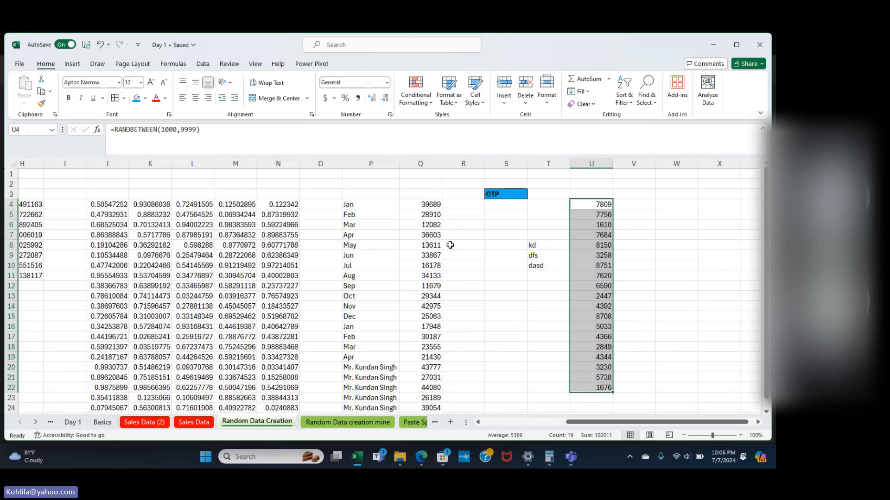
{"action": "left_click", "coordinate": [424, 203]}
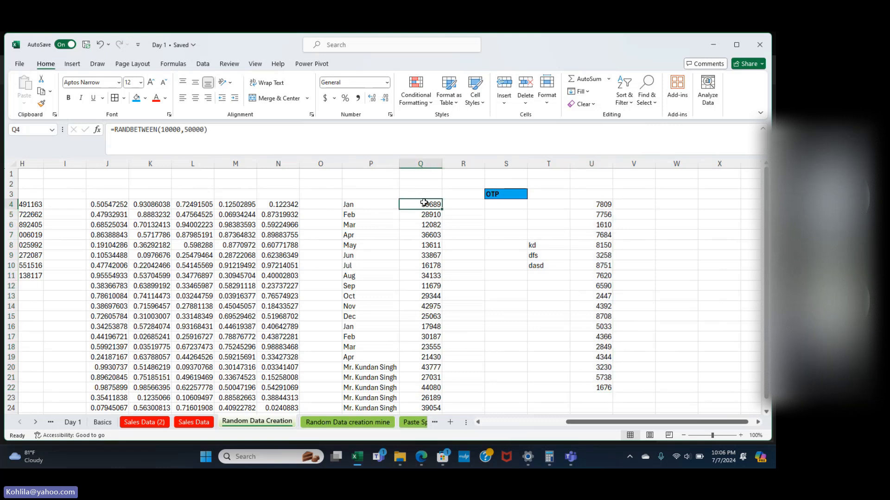
{"action": "left_click_drag", "start_coordinate": [424, 203], "coordinate": [428, 379]}
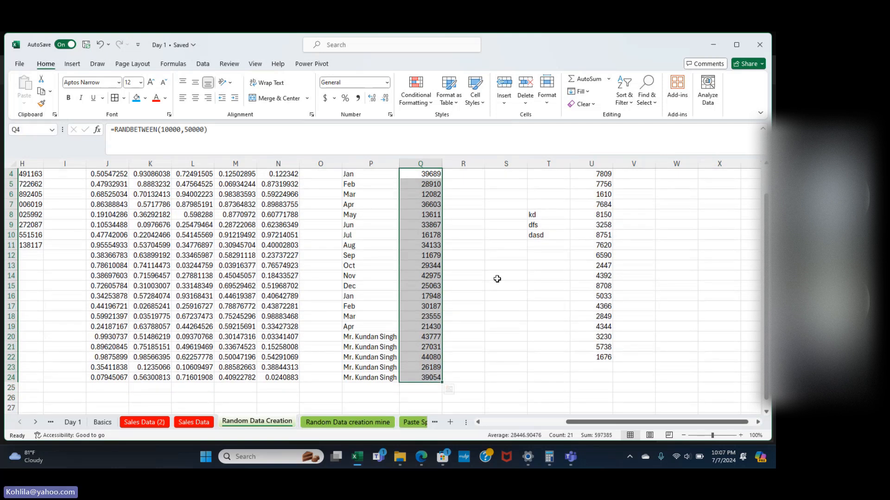
{"action": "scroll", "coordinate": [497, 279], "scroll_direction": "up", "scroll_amount": 1}
{"action": "scroll", "coordinate": [497, 279], "scroll_direction": "right", "scroll_amount": 2}
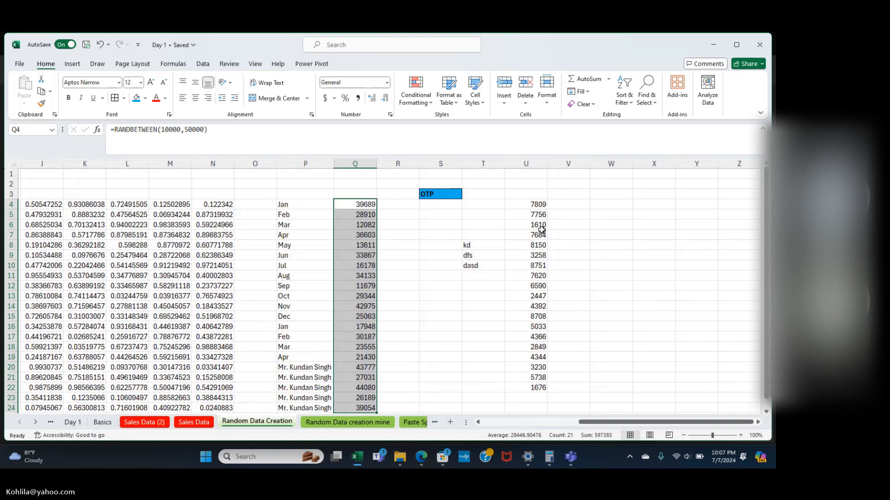
{"action": "left_click_drag", "start_coordinate": [544, 205], "coordinate": [540, 391]}
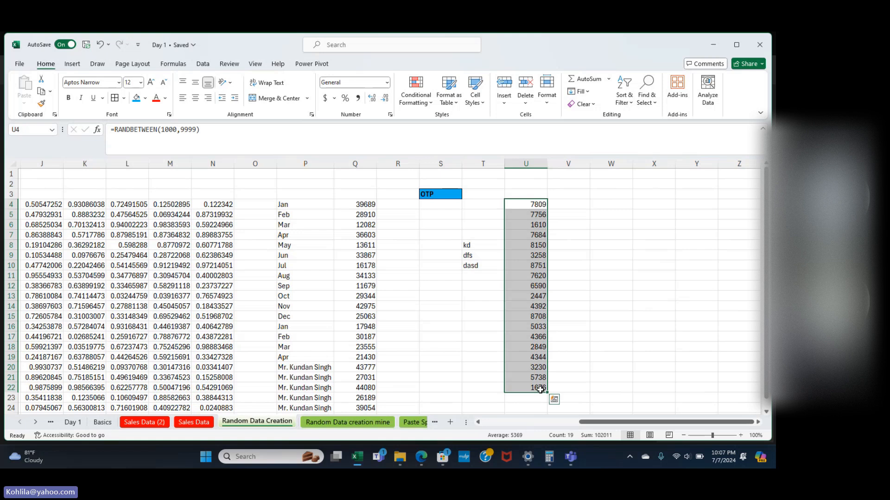
{"action": "left_click", "coordinate": [493, 380]}
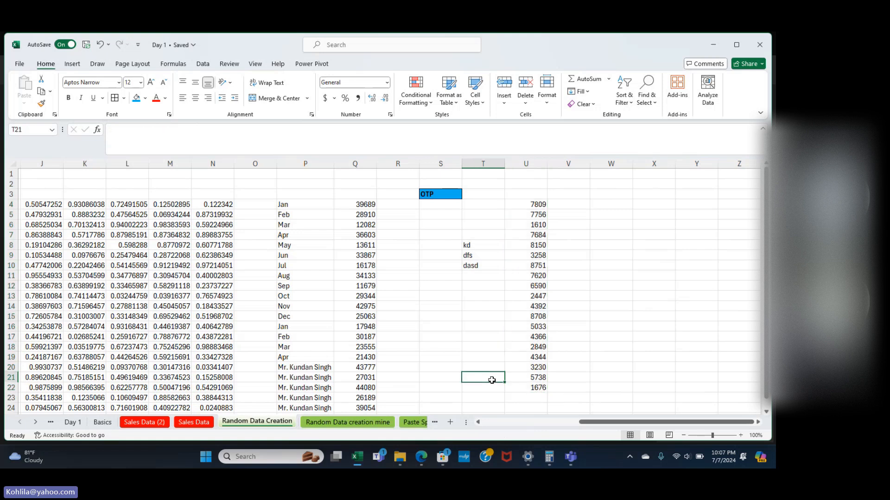
Switch to the 'Random Data creation mine' sheet and inspect the formulas in B3, H3 and E3.
{"action": "left_click", "coordinate": [352, 422]}
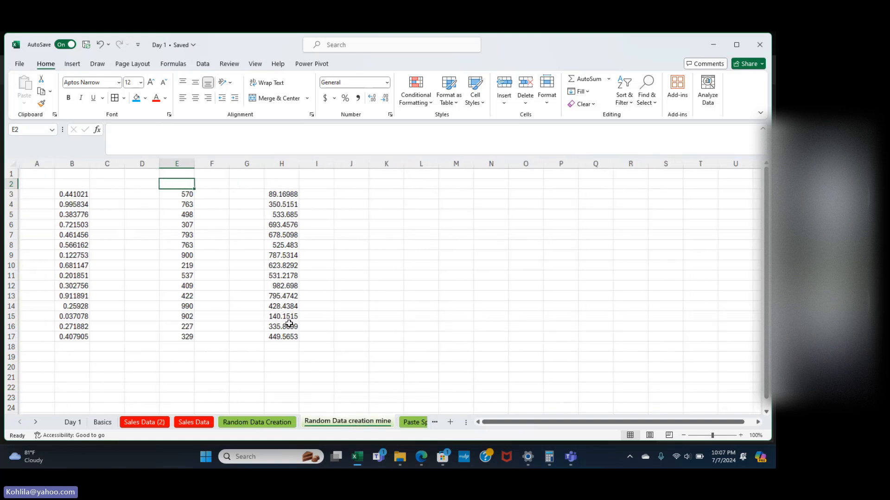
{"action": "left_click", "coordinate": [73, 199]}
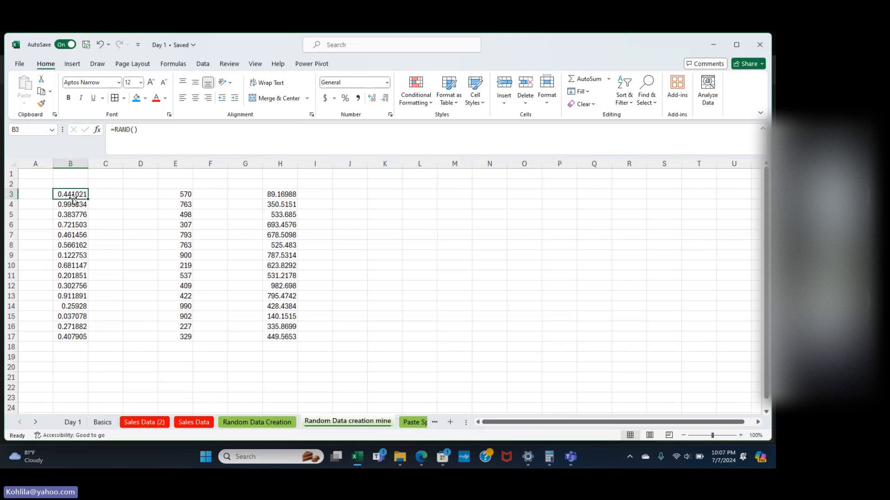
{"action": "left_click", "coordinate": [278, 195]}
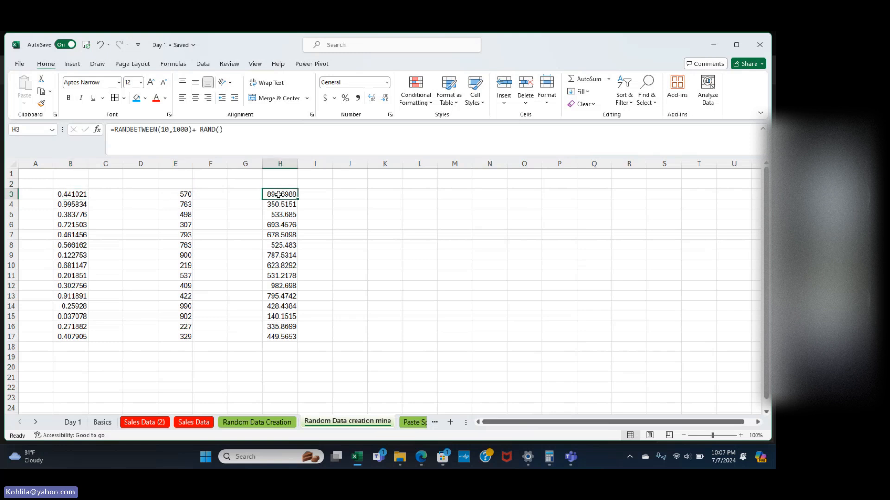
{"action": "left_click", "coordinate": [187, 194]}
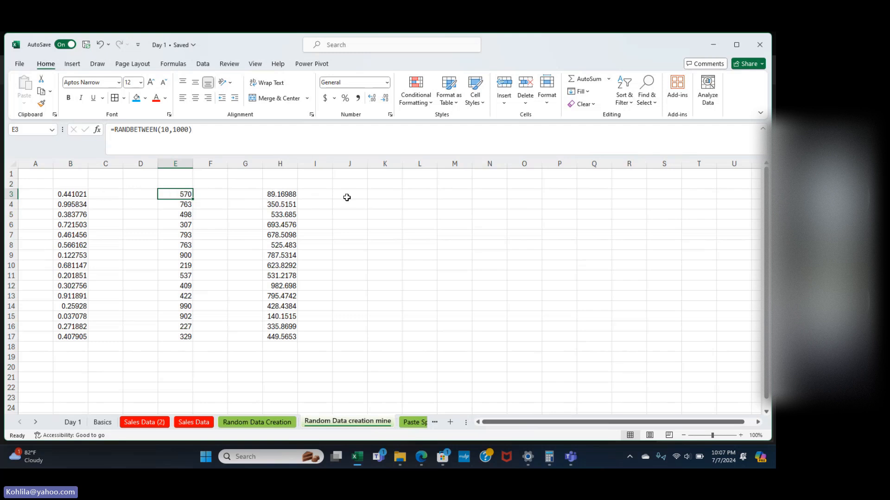
{"action": "left_click", "coordinate": [84, 197]}
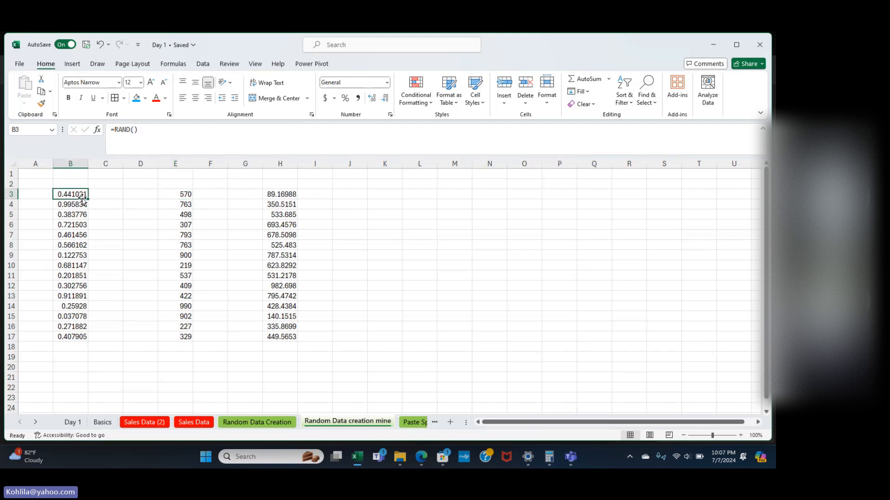
{"action": "left_click", "coordinate": [177, 195]}
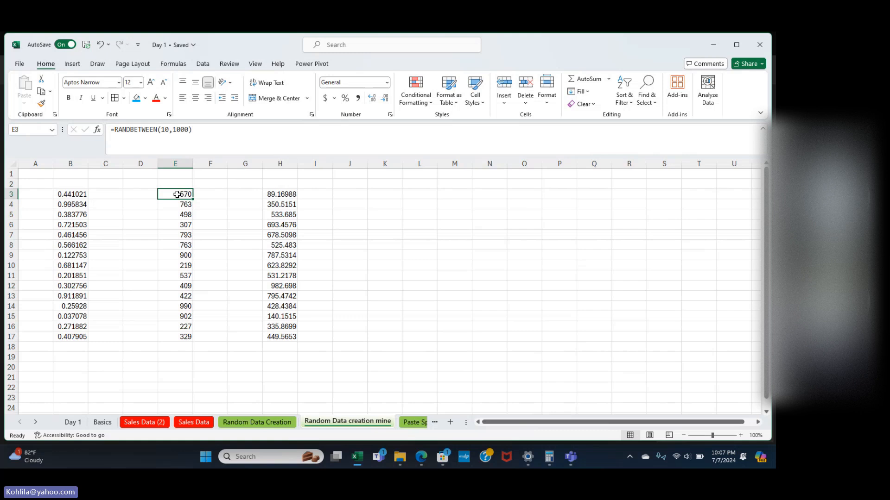
{"action": "left_click", "coordinate": [357, 193]}
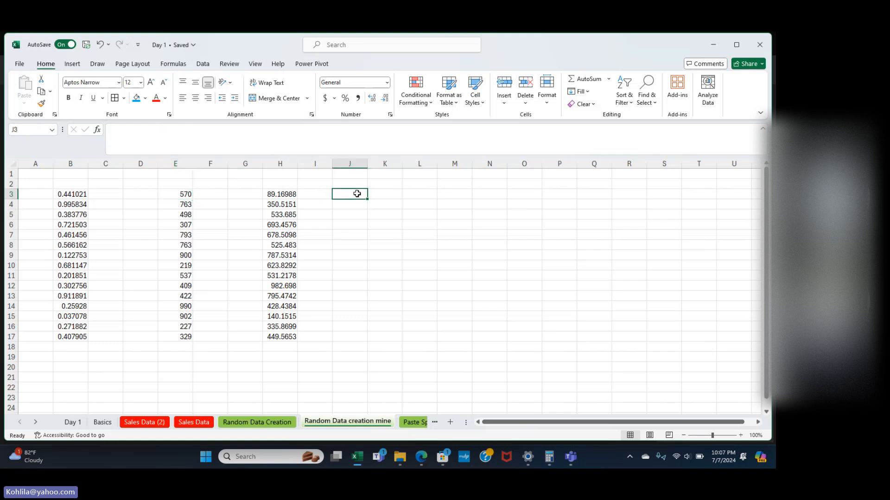
Enter =RANDBETWEEN(10,99)+RAND() in J3 and fill it down to J17.
{"action": "type", "text": "="}
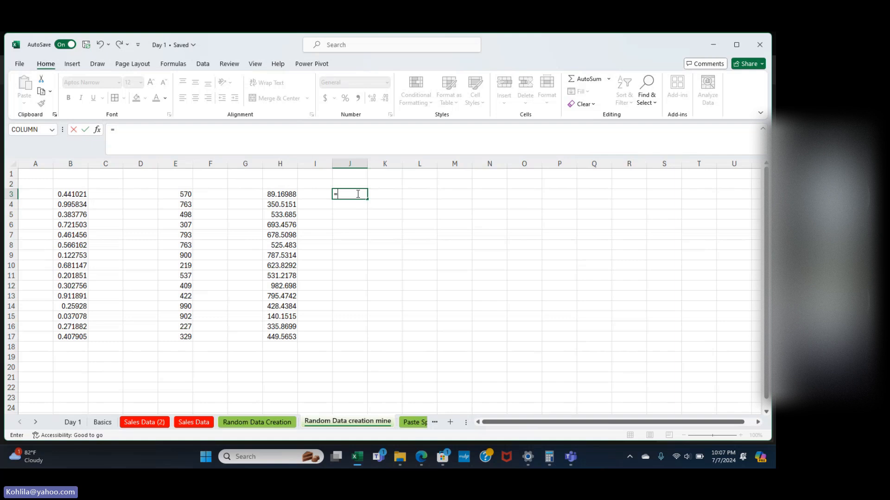
{"action": "type", "text": "randb"}
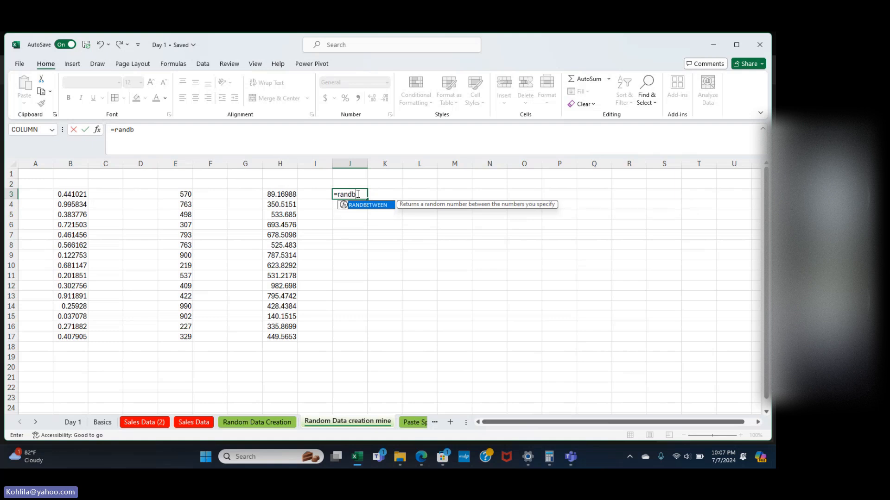
{"action": "type", "text": "etw"}
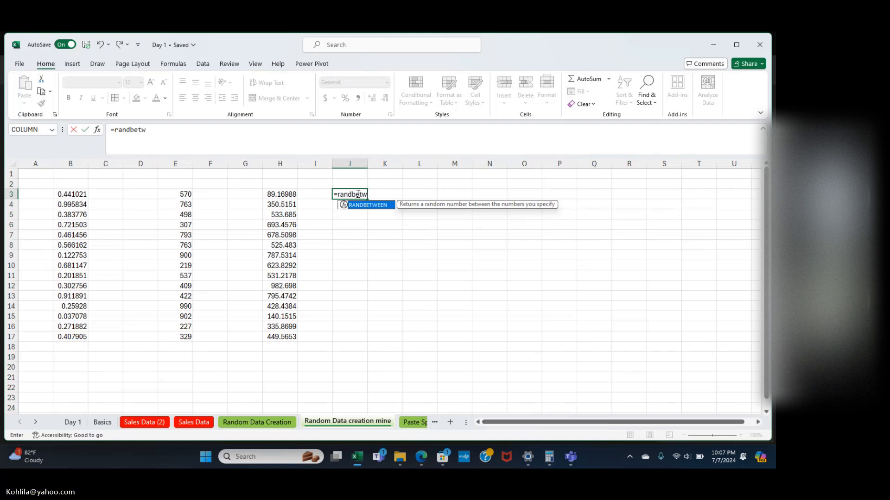
{"action": "key", "text": "Tab"}
{"action": "type", "text": "1"}
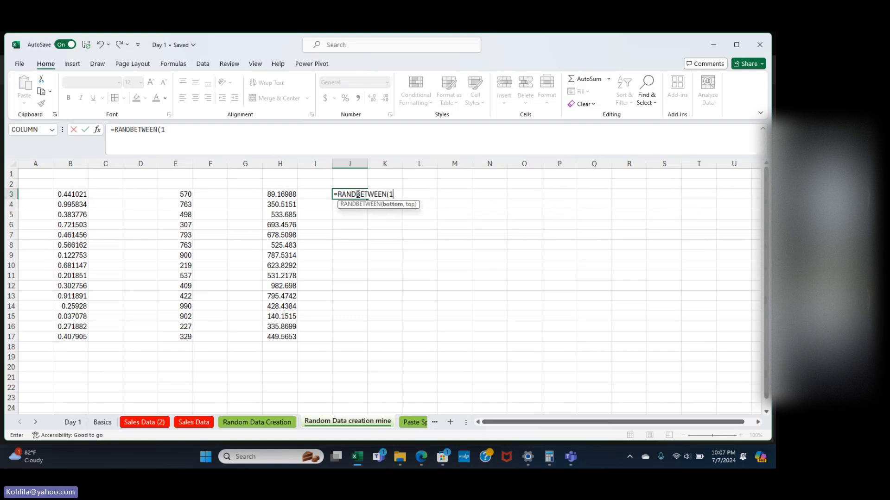
{"action": "type", "text": "0"}
{"action": "type", "text": ",99)"}
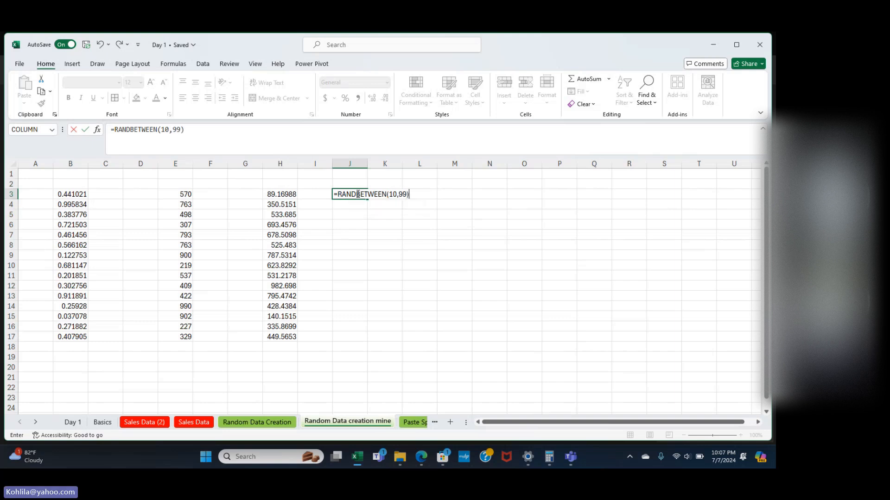
{"action": "type", "text": "+rand"}
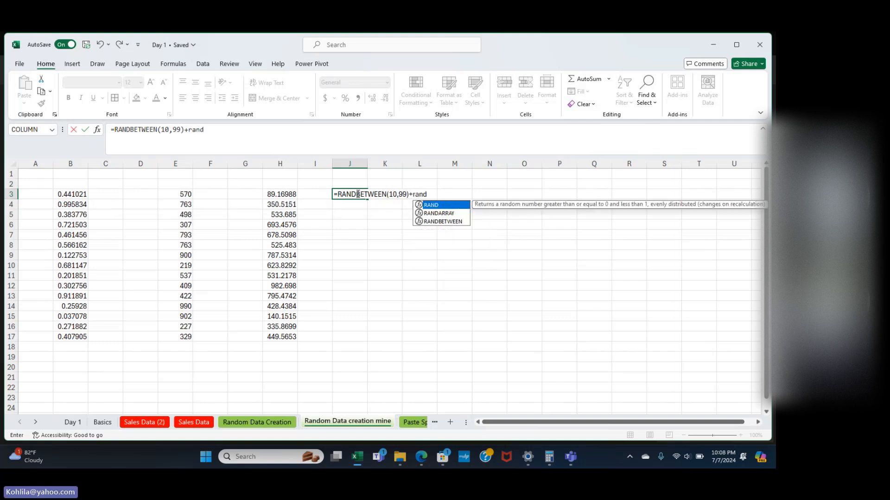
{"action": "type", "text": "()"}
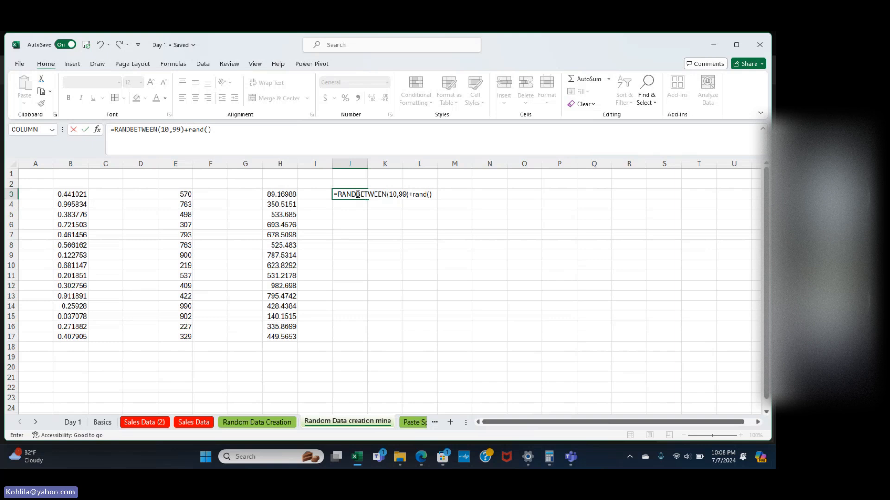
{"action": "key", "text": "Return"}
{"action": "left_click", "coordinate": [358, 193]}
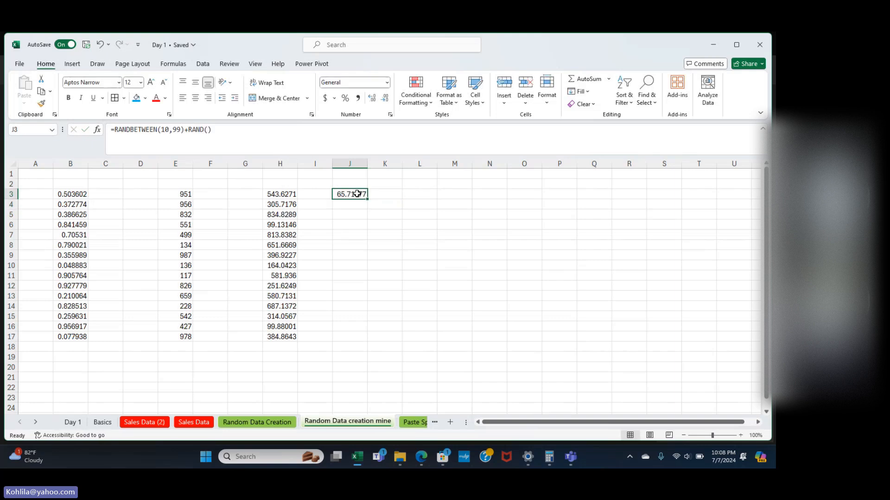
{"action": "left_click_drag", "start_coordinate": [367, 199], "coordinate": [362, 345]}
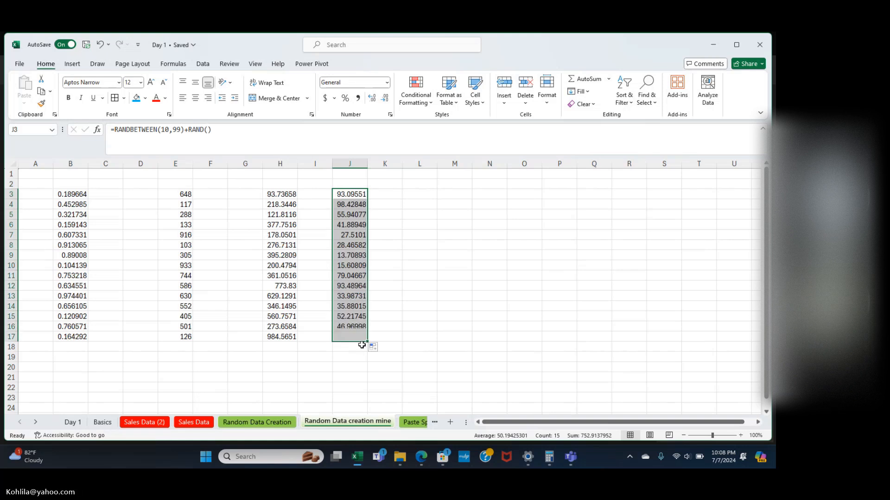
{"action": "left_click", "coordinate": [383, 331]}
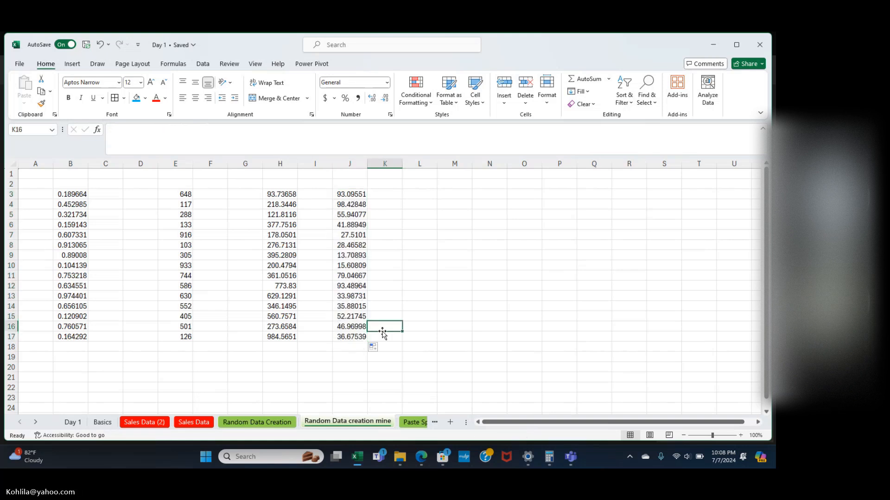
Enter Jan and Feb in I3 and I4 on the Random Data creation mine sheet.
{"action": "left_click", "coordinate": [408, 422]}
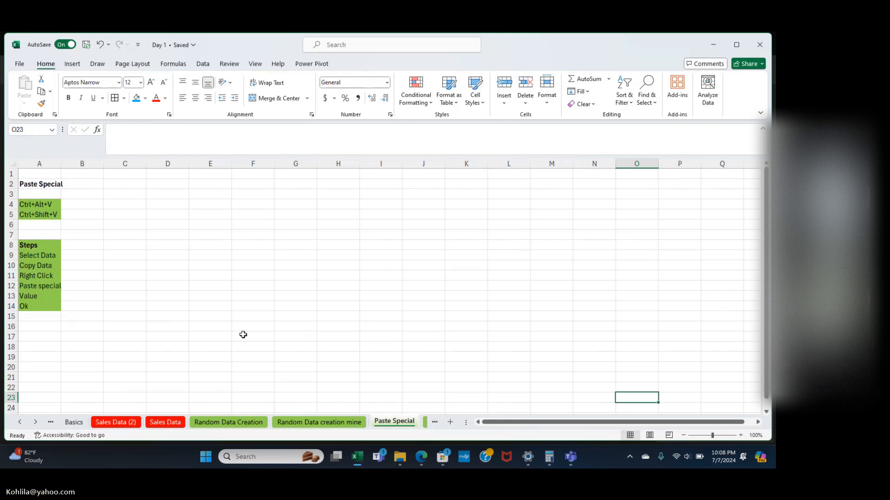
{"action": "left_click", "coordinate": [310, 422]}
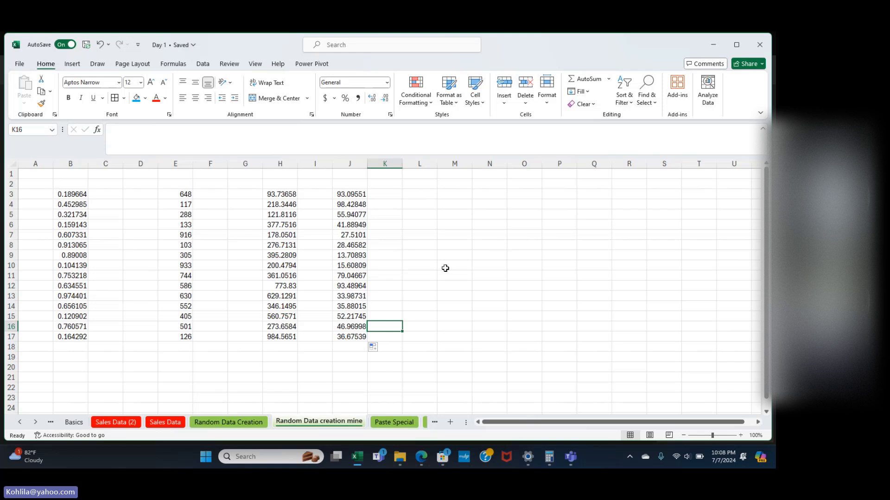
{"action": "left_click", "coordinate": [325, 193]}
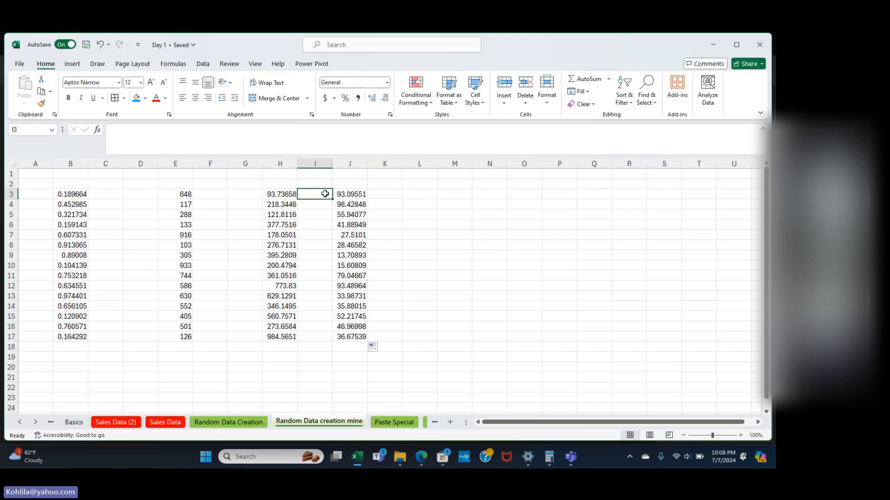
{"action": "type", "text": "Jan"}
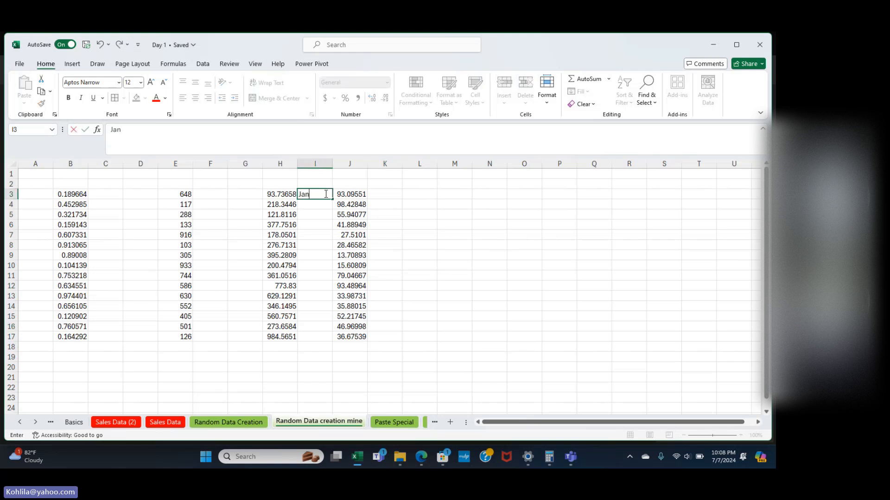
{"action": "key", "text": "Return"}
{"action": "type", "text": "Feb"}
{"action": "key", "text": "Return"}
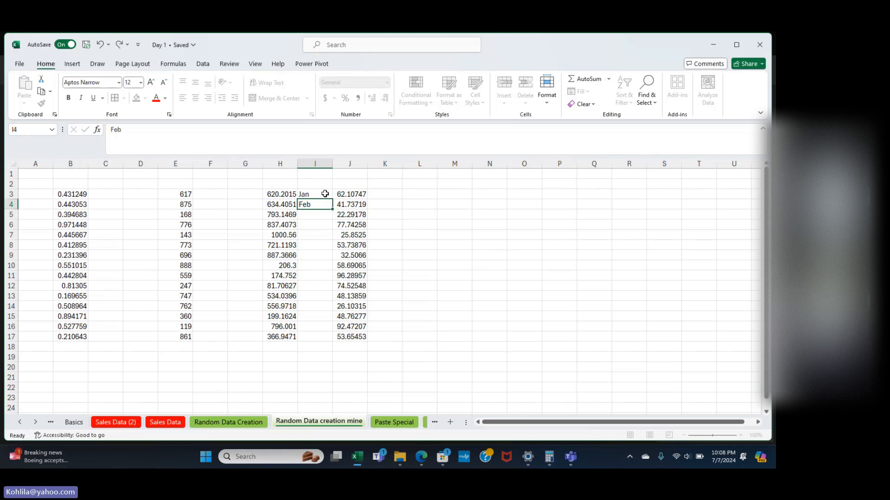
{"action": "key", "text": "Return"}
Insert columns ahead of the months, then extend the Jan, Feb series down to K17.
{"action": "left_click", "coordinate": [315, 164]}
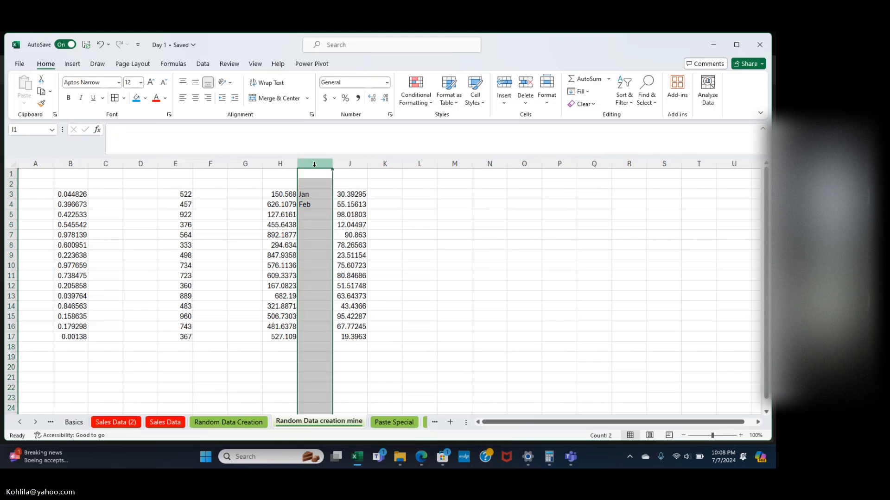
{"action": "key", "text": "ctrl+shift+plus"}
{"action": "key", "text": "ctrl+shift+plus"}
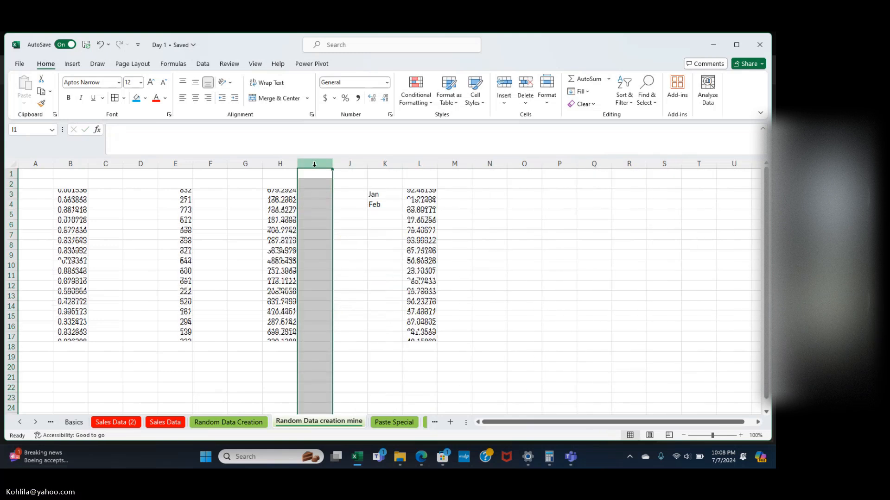
{"action": "left_click", "coordinate": [396, 194]}
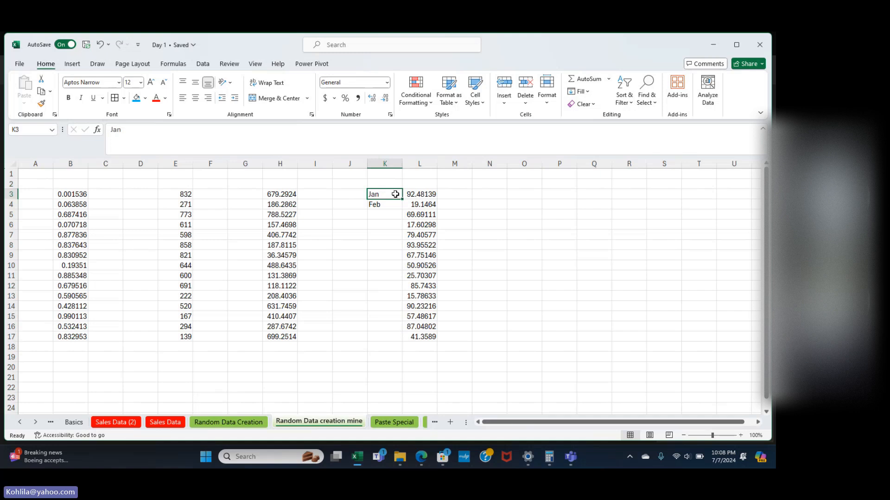
{"action": "left_click_drag", "start_coordinate": [396, 194], "coordinate": [398, 339]}
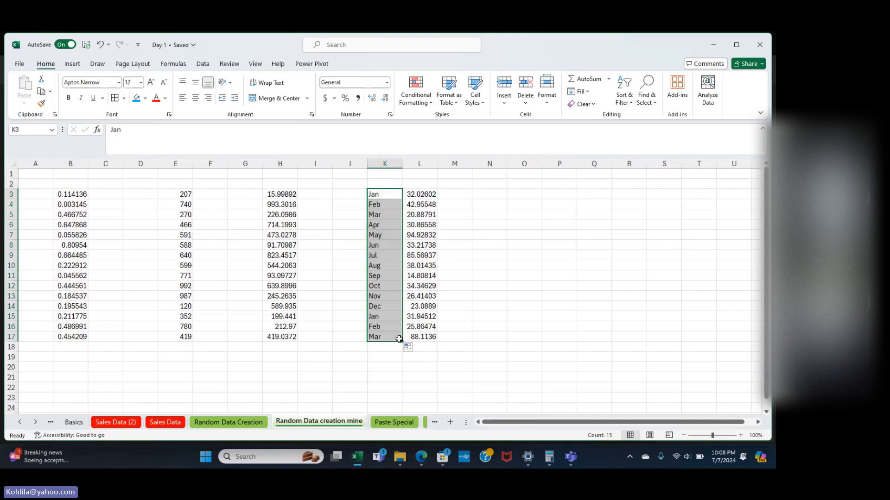
{"action": "left_click", "coordinate": [474, 274]}
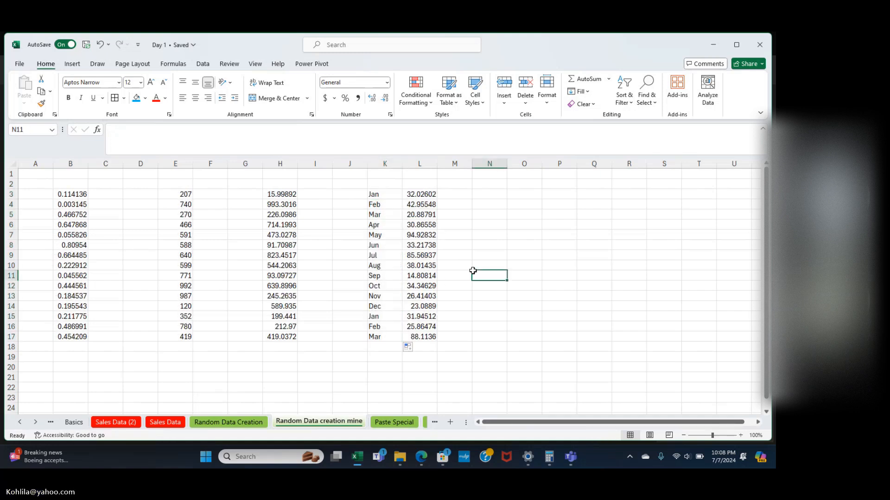
{"action": "left_click", "coordinate": [427, 196]}
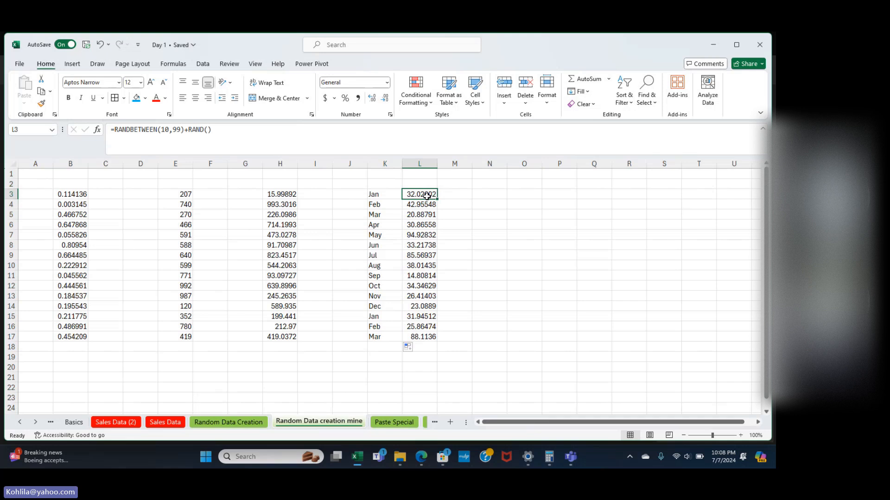
{"action": "key", "text": "shift+Down"}
{"action": "key", "text": "shift+Down"}
{"action": "key", "text": "shift+Down"}
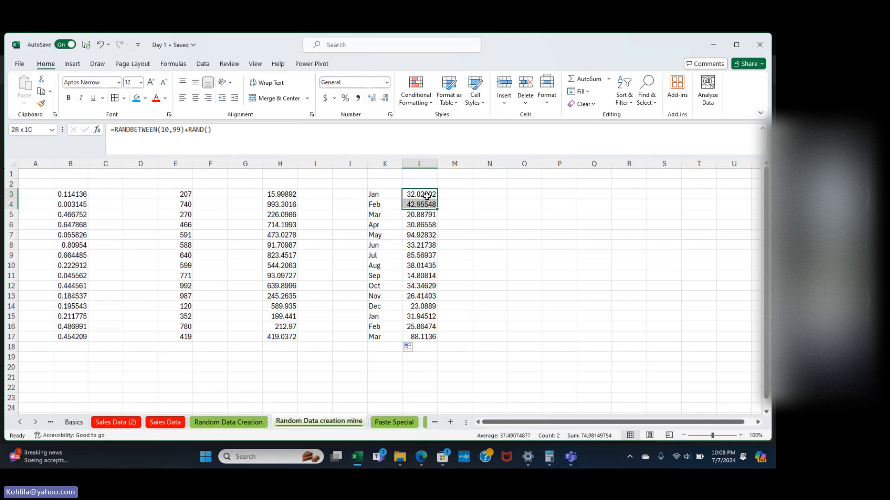
{"action": "key", "text": "Down"}
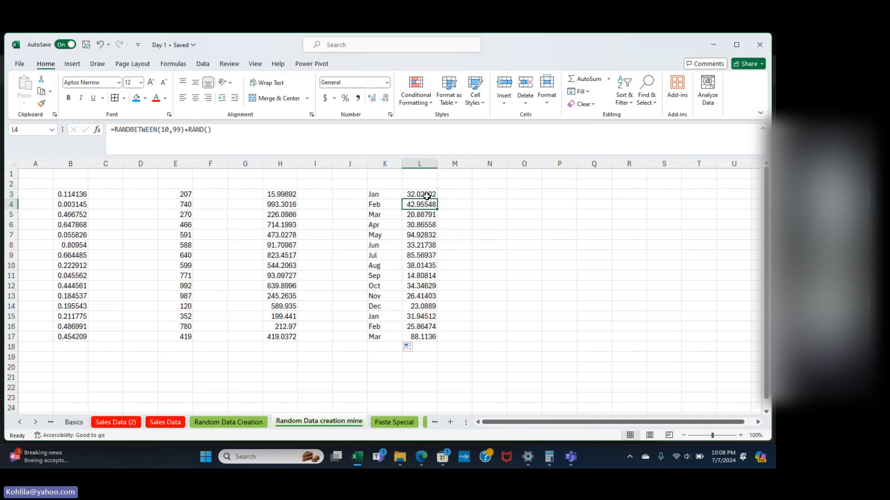
{"action": "key", "text": "Up"}
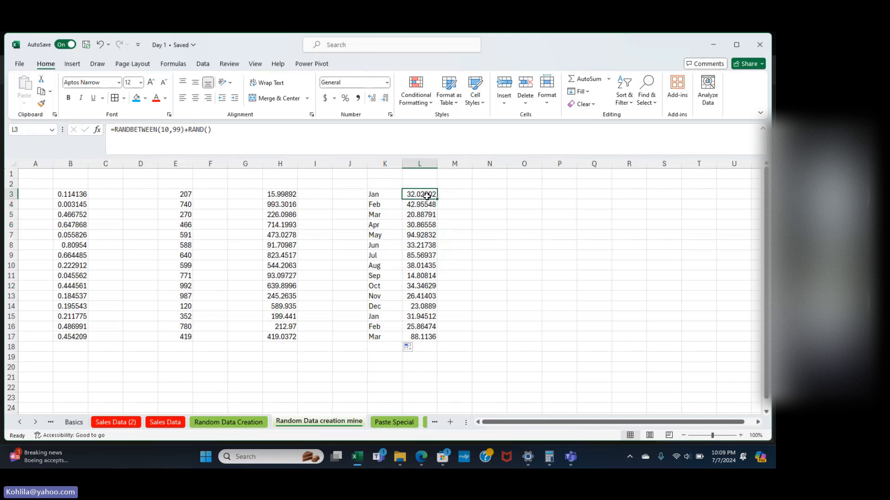
{"action": "key", "text": "shift+Down"}
{"action": "key", "text": "shift+Down"}
{"action": "key", "text": "shift+Down"}
{"action": "key", "text": "shift+Down"}
{"action": "key", "text": "shift+Down"}
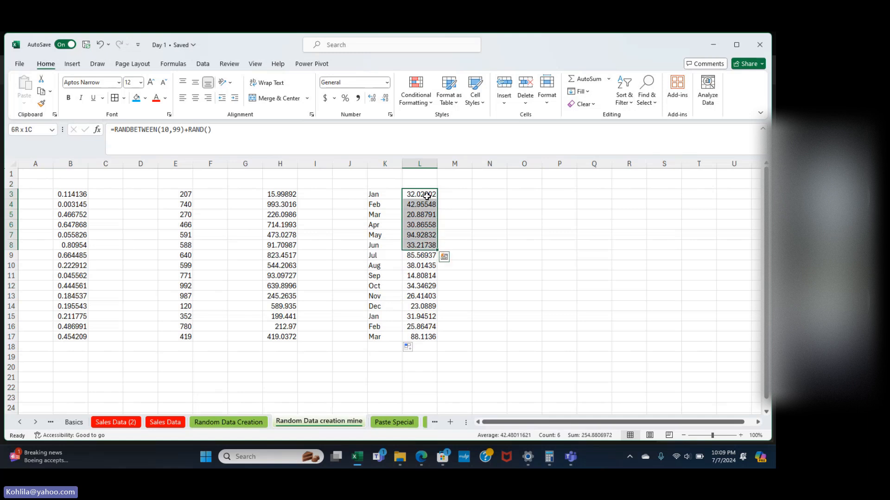
{"action": "key", "text": "shift+Left"}
{"action": "key", "text": "shift+Left"}
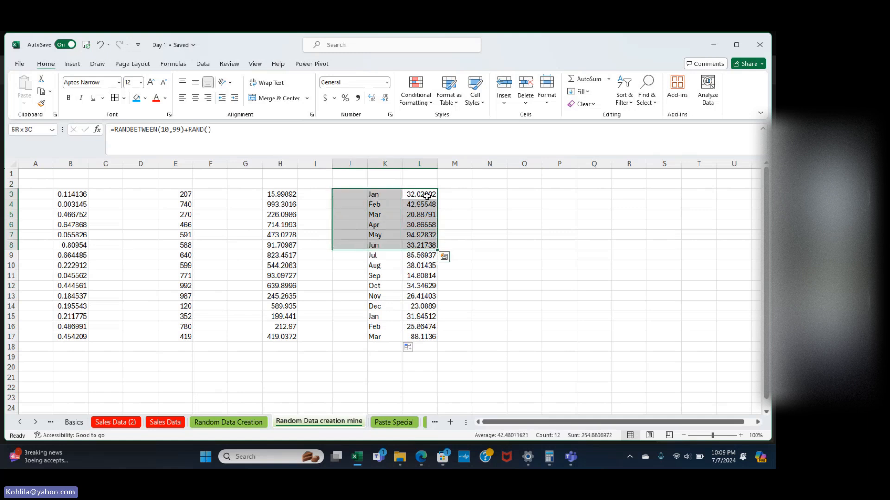
{"action": "key", "text": "shift+Right"}
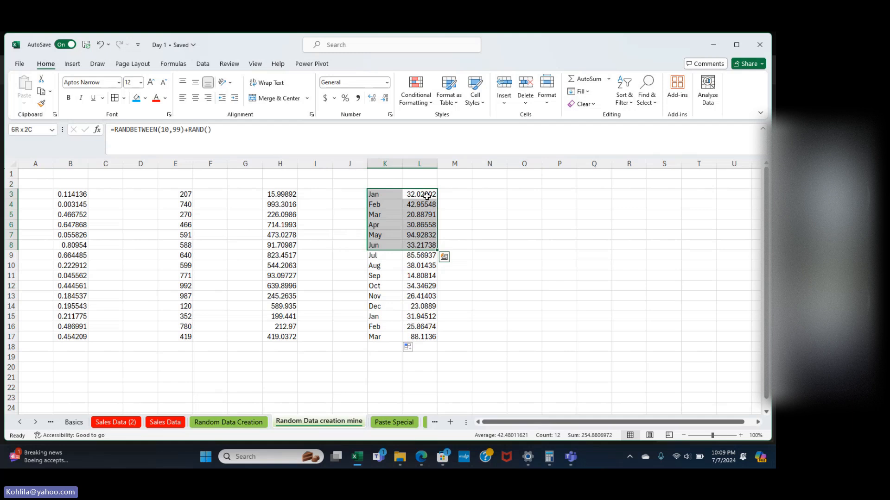
{"action": "key", "text": "shift+Right"}
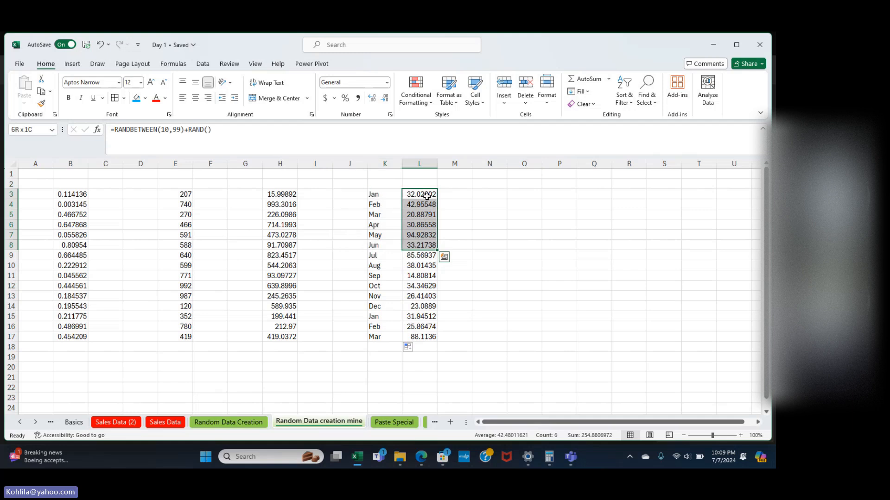
{"action": "key", "text": "shift+Down"}
{"action": "key", "text": "shift+Down"}
{"action": "key", "text": "shift+Down"}
{"action": "key", "text": "shift+Down"}
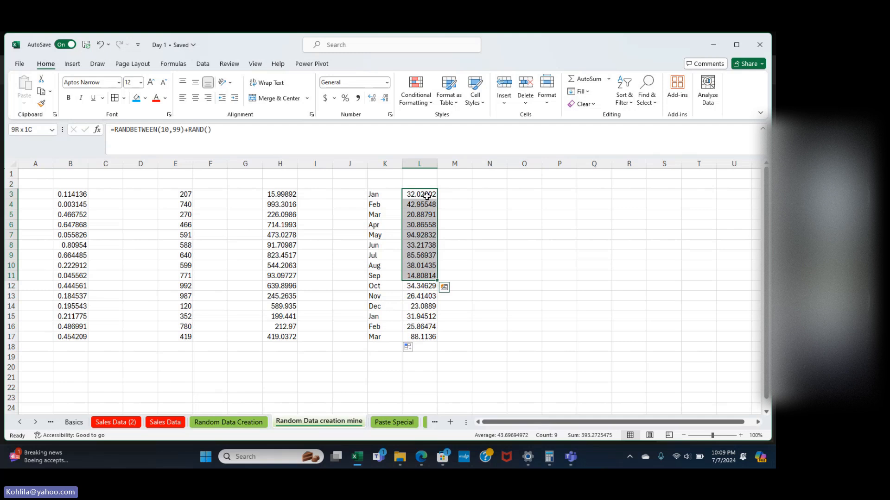
{"action": "left_click", "coordinate": [427, 196]}
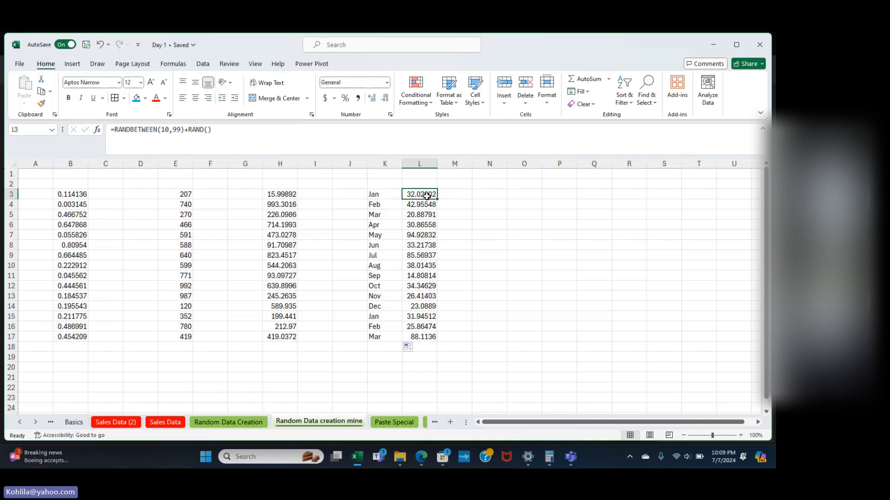
{"action": "key", "text": "ctrl+shift+Down"}
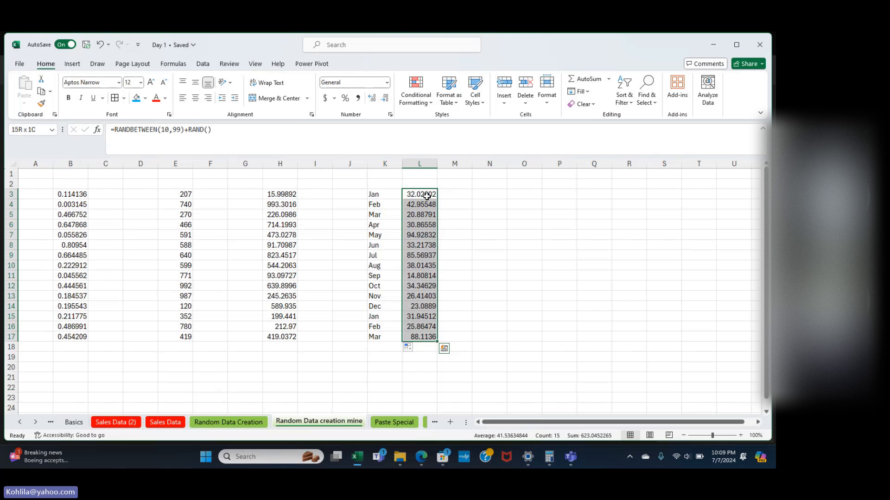
{"action": "key", "text": "shift+Left"}
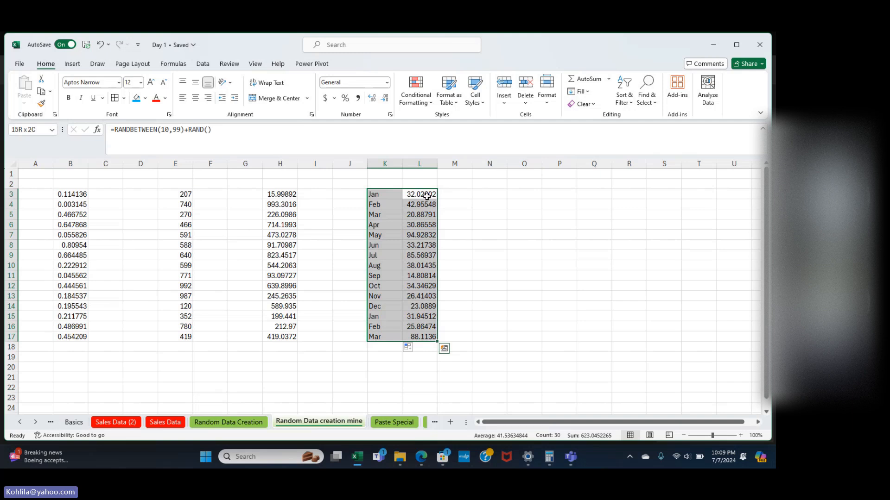
{"action": "key", "text": "ctrl+shift+Left"}
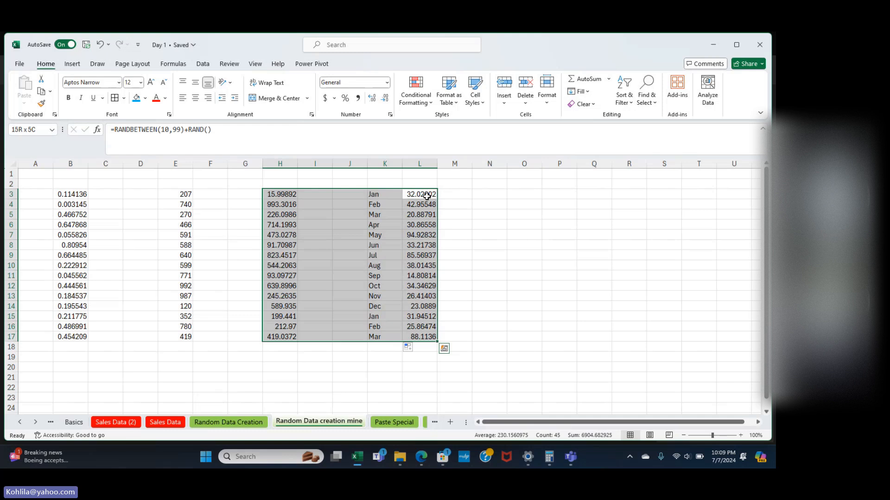
{"action": "key", "text": "ctrl+shift+Left"}
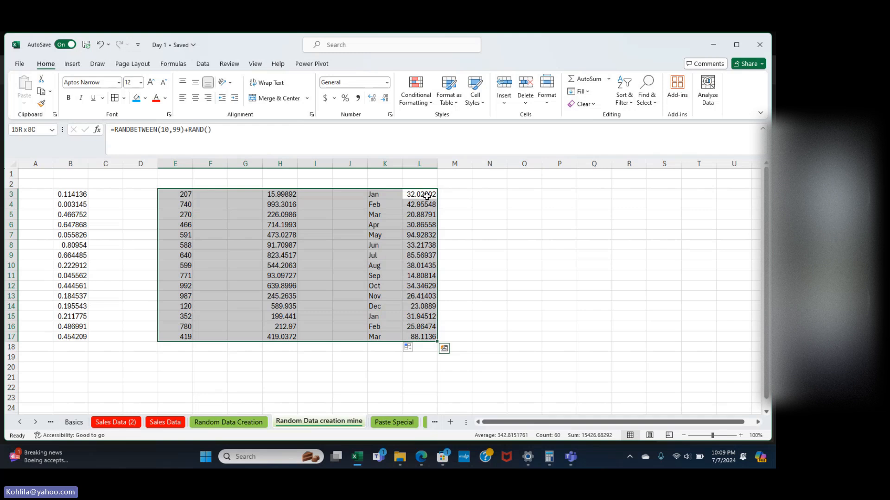
{"action": "key", "text": "ctrl+shift+Left"}
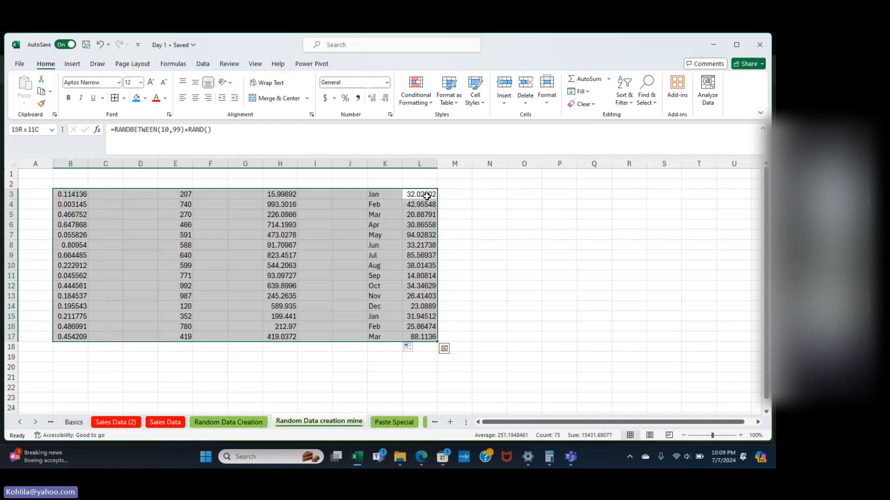
{"action": "key", "text": "Right"}
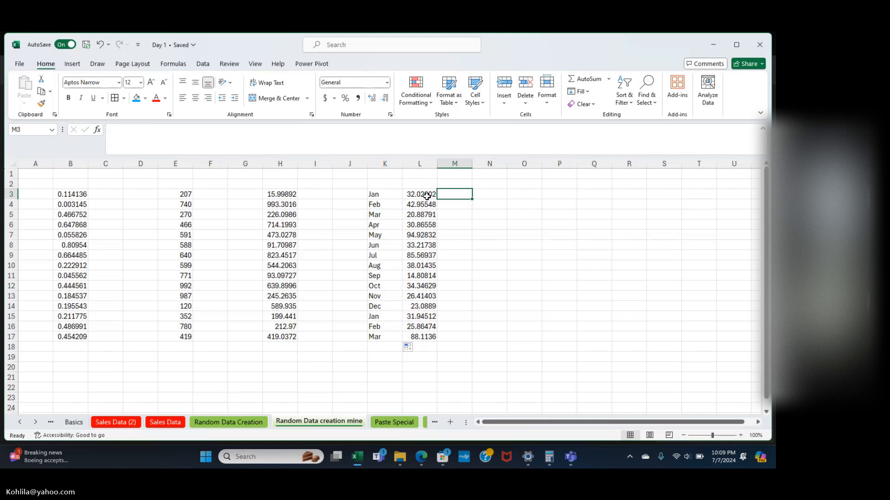
{"action": "left_click", "coordinate": [427, 196]}
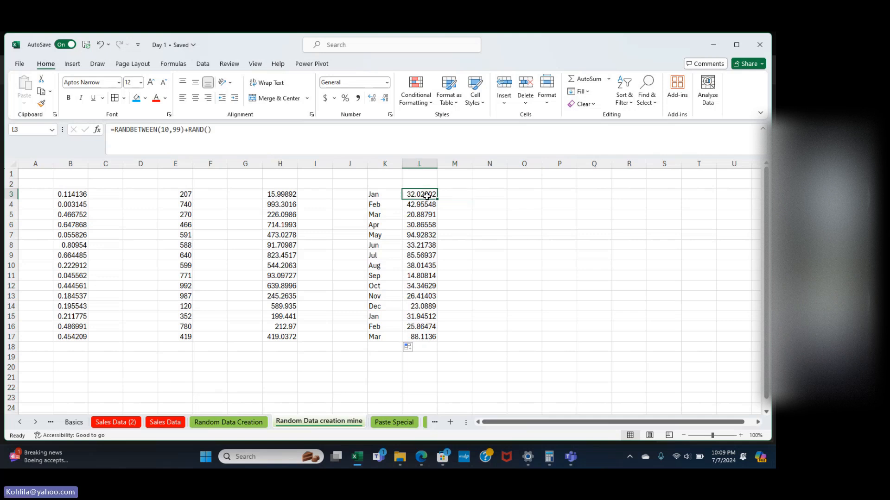
{"action": "key", "text": "shift+Down"}
{"action": "key", "text": "shift+Down"}
{"action": "key", "text": "shift+Down"}
{"action": "key", "text": "shift+Down"}
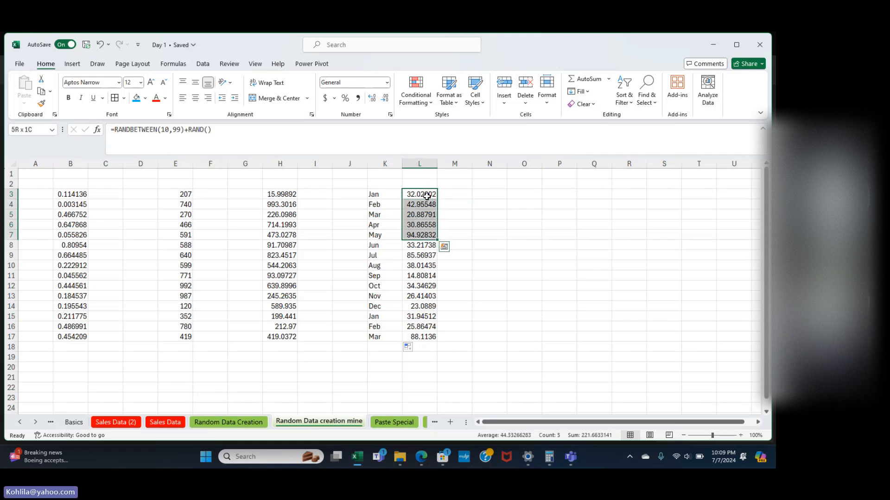
Select L3:L17 and copy the random decimals.
{"action": "left_click", "coordinate": [427, 196]}
{"action": "key", "text": "ctrl+shift+Down"}
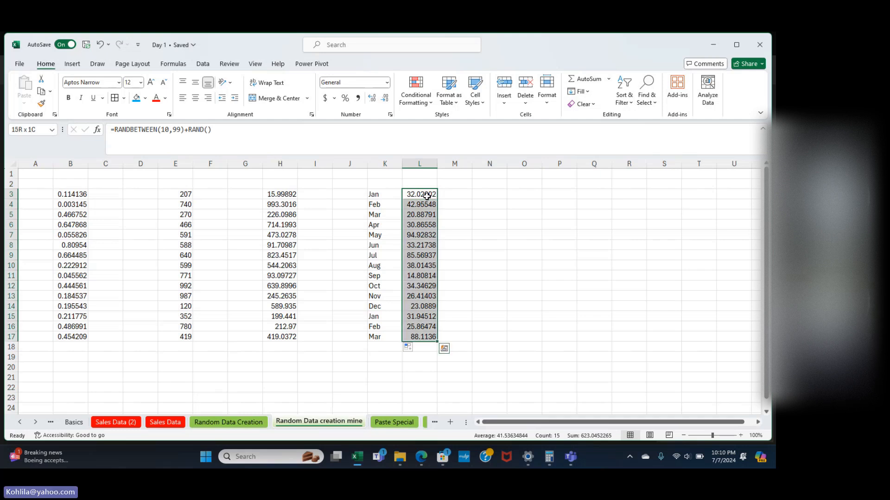
{"action": "key", "text": "ctrl+c"}
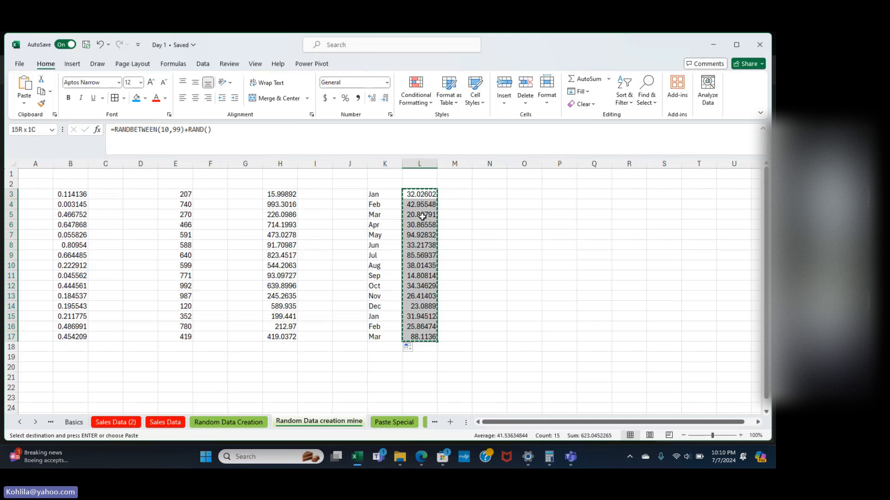
Paste the copied numbers back into L3:L17 as values only, replacing the formulas.
{"action": "right_click", "coordinate": [422, 217]}
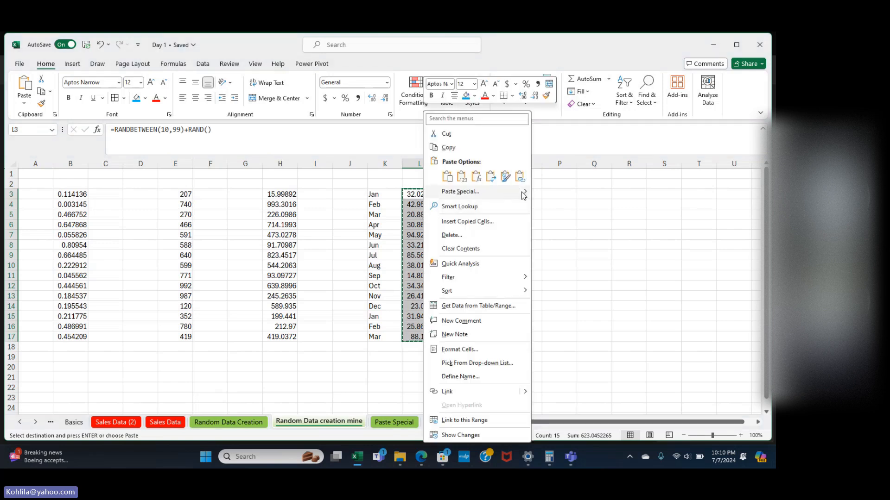
{"action": "mouse_move", "coordinate": [523, 195]}
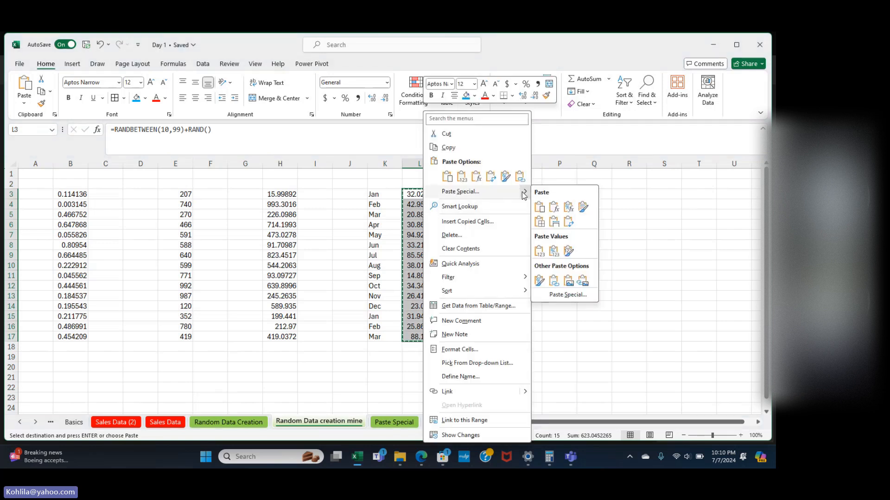
{"action": "left_click", "coordinate": [563, 294]}
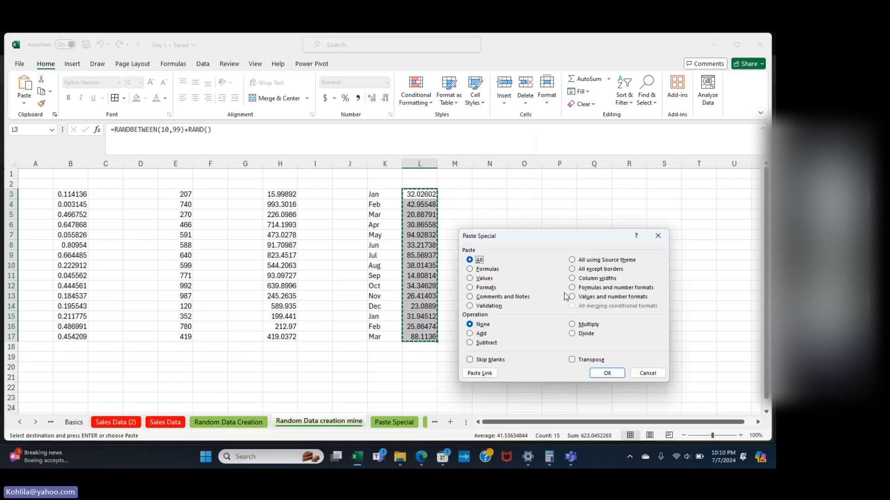
{"action": "left_click", "coordinate": [473, 278]}
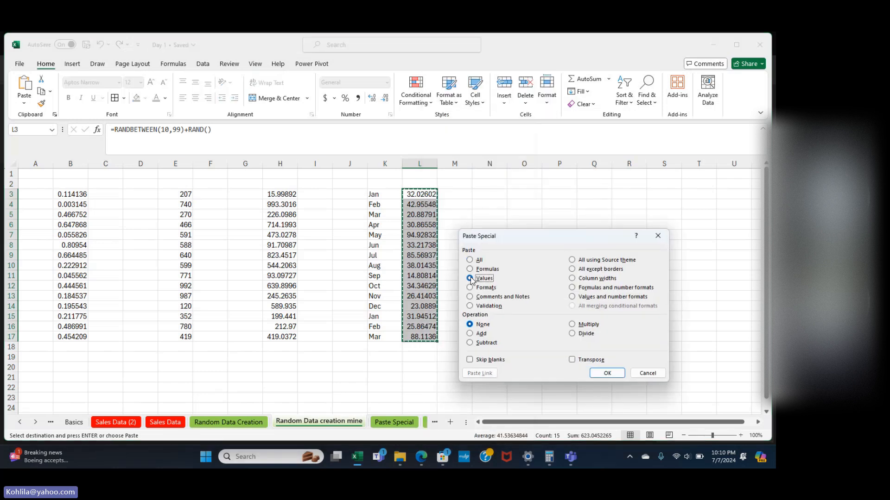
{"action": "left_click", "coordinate": [607, 373]}
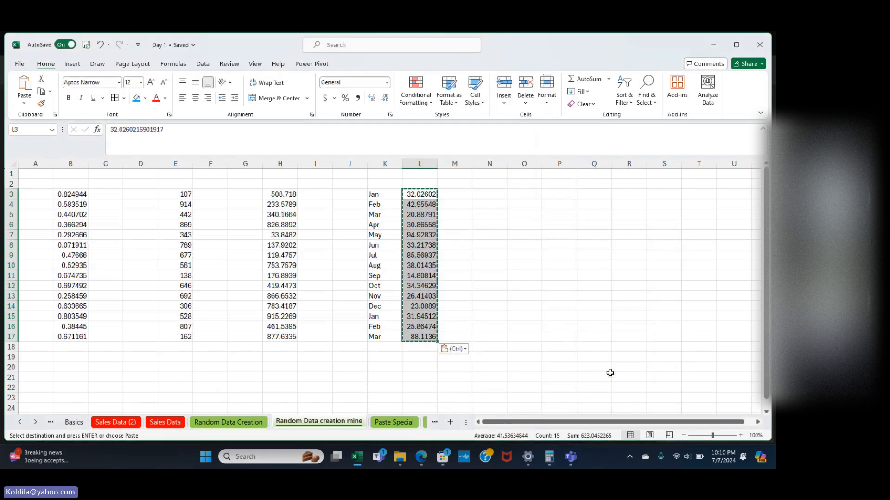
Select the month and value table K3:L17 for bordering.
{"action": "left_click", "coordinate": [532, 296]}
{"action": "left_click", "coordinate": [499, 238]}
{"action": "left_click_drag", "start_coordinate": [389, 195], "coordinate": [417, 338]}
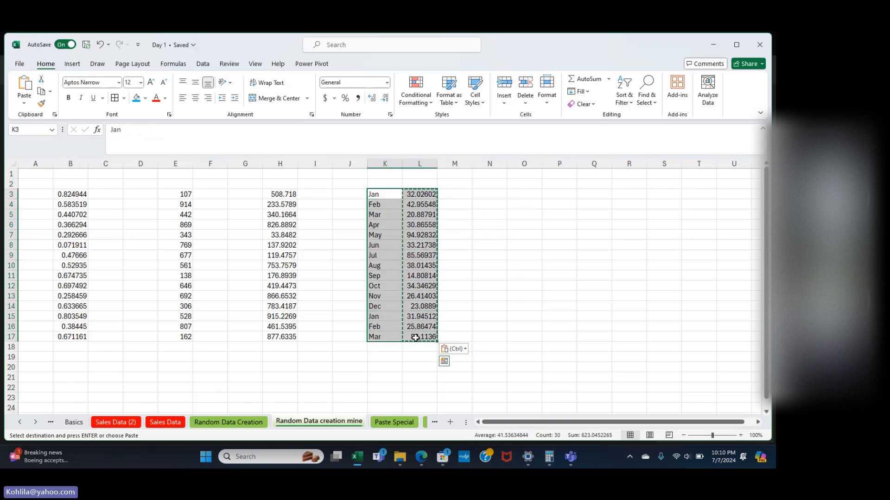
Cancel the pending copy and put the test entry 'dks' in cell O6, replacing the first text typed there.
{"action": "key", "text": "Escape"}
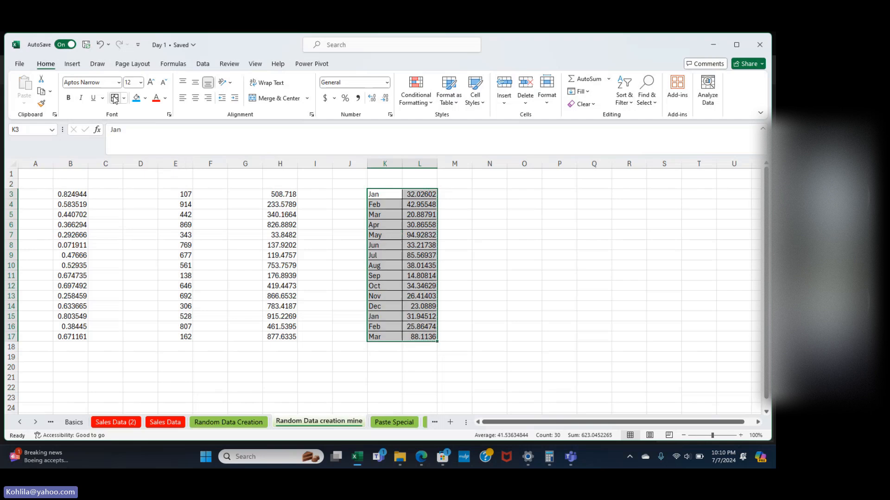
{"action": "left_click", "coordinate": [485, 250]}
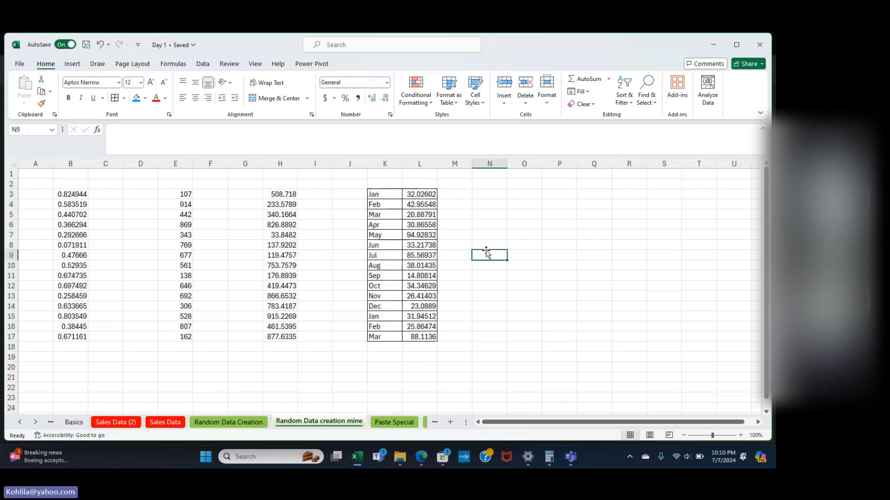
{"action": "left_click", "coordinate": [520, 224]}
{"action": "type", "text": "dksdfkd"}
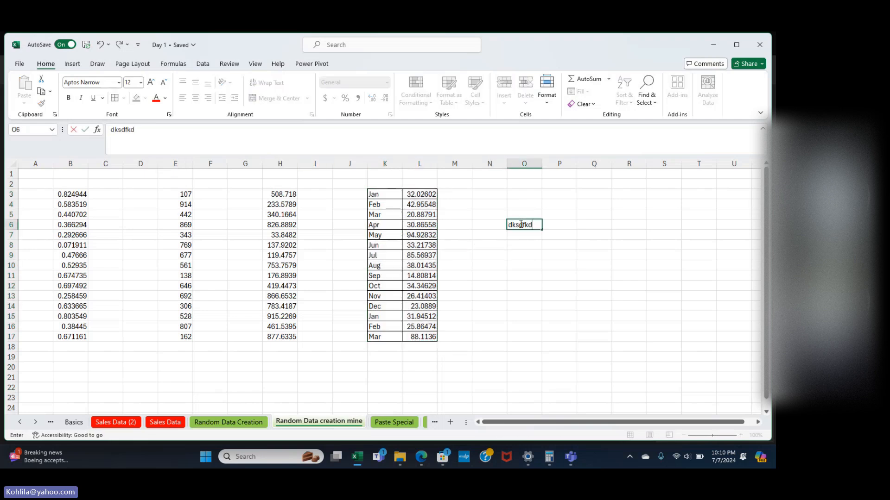
{"action": "key", "text": "Return"}
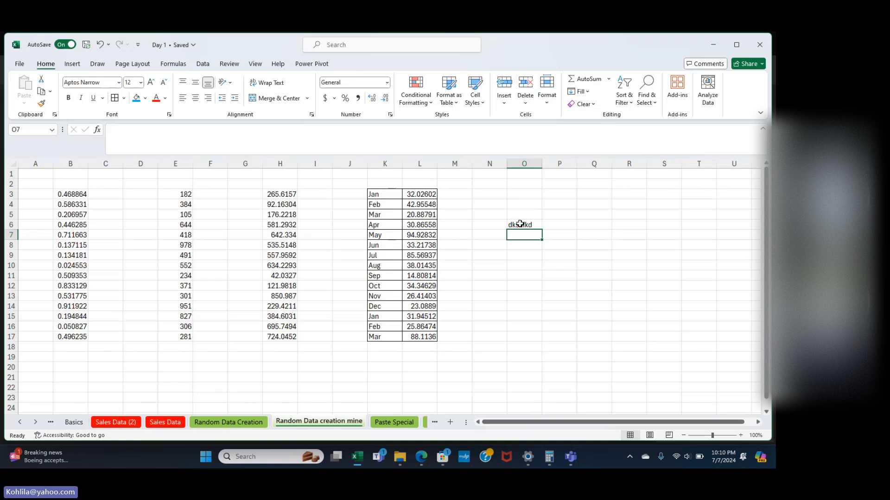
{"action": "left_click", "coordinate": [520, 224]}
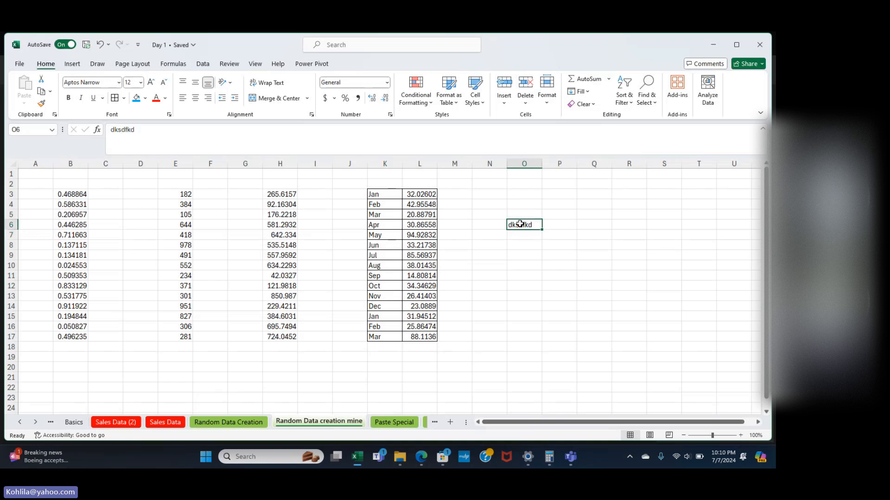
{"action": "key", "text": "BackSpace"}
{"action": "type", "text": "dks"}
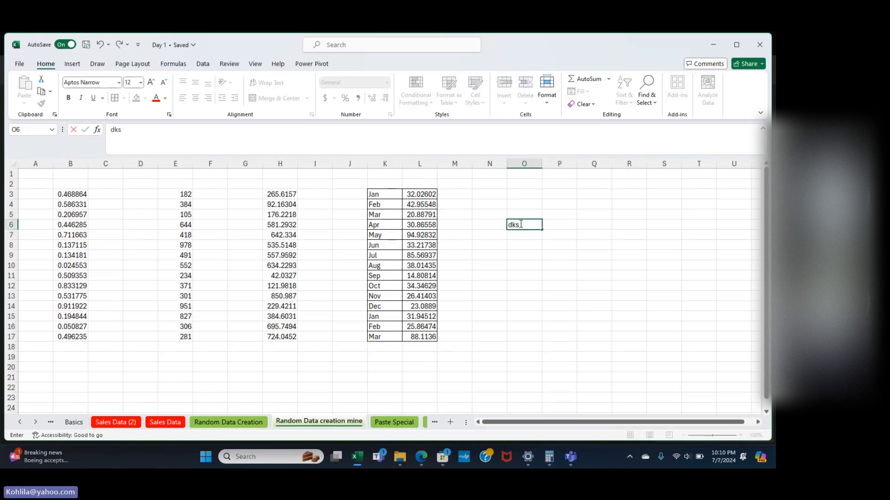
{"action": "key", "text": "Return"}
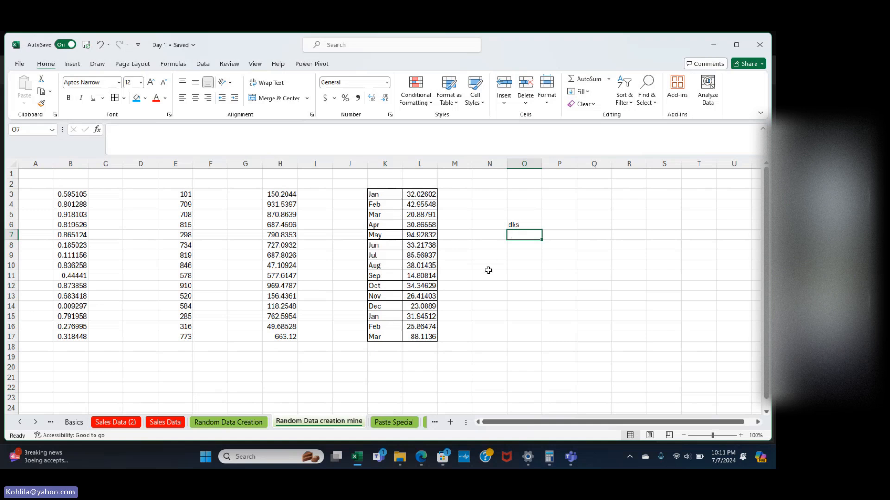
Copy the random numbers in H3:H17 and paste them into P3:P17 as values only.
{"action": "left_click", "coordinate": [275, 192]}
{"action": "key", "text": "ctrl+shift+Down"}
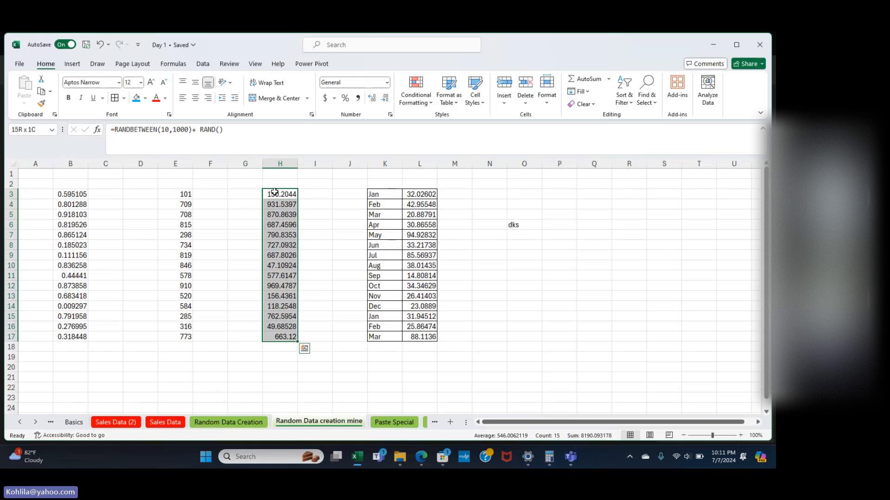
{"action": "key", "text": "ctrl+c"}
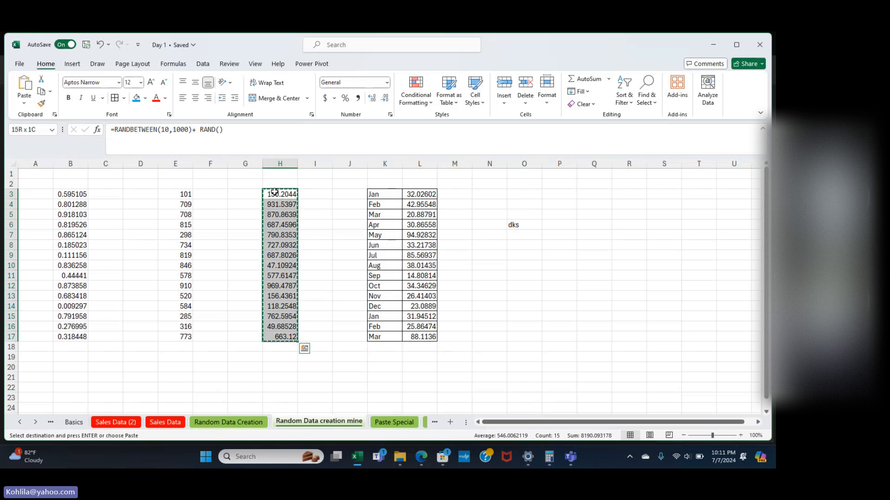
{"action": "left_click", "coordinate": [549, 194]}
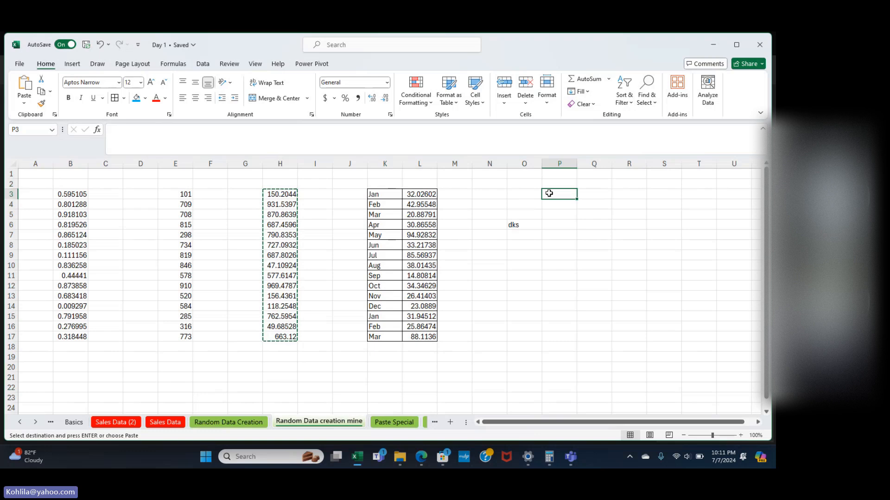
{"action": "right_click", "coordinate": [548, 193]}
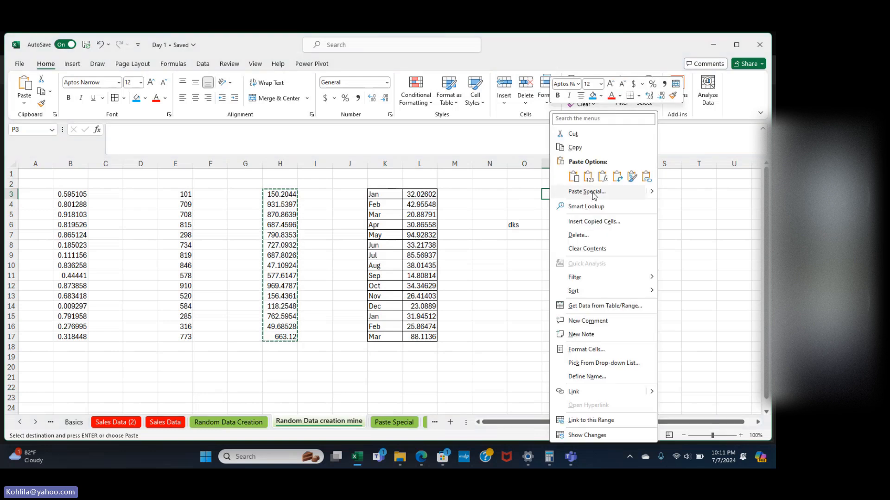
{"action": "mouse_move", "coordinate": [652, 192]}
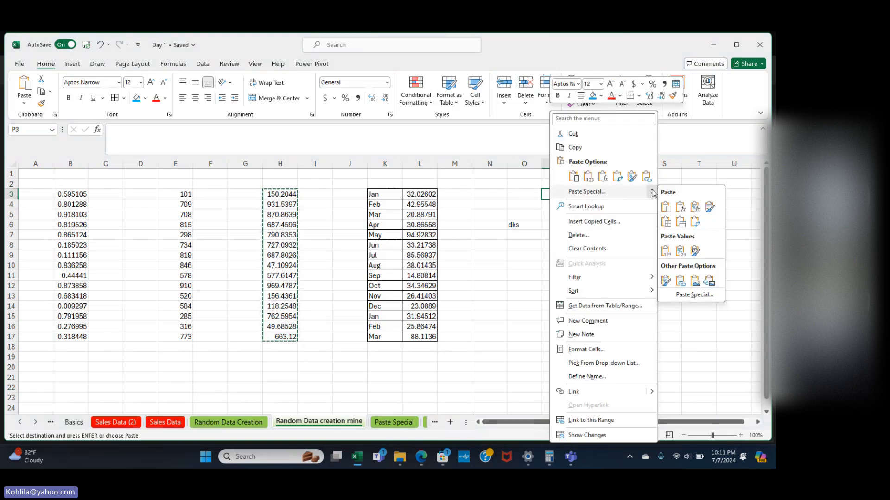
{"action": "left_click", "coordinate": [695, 295]}
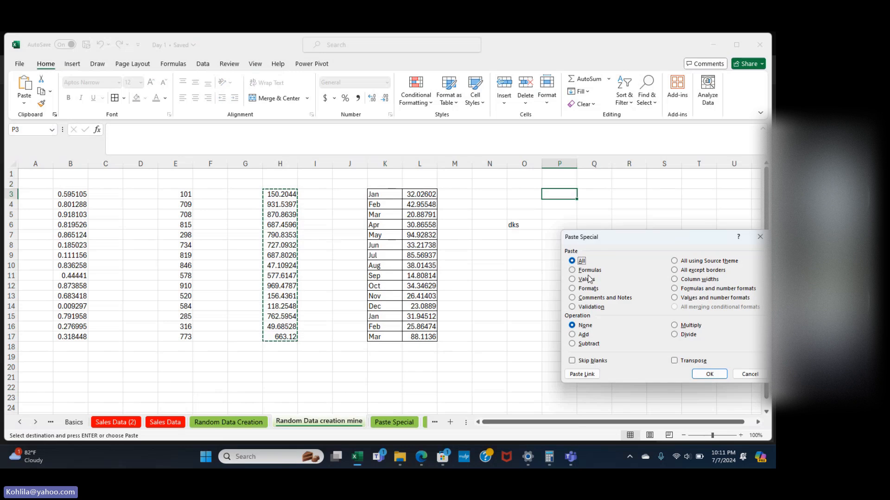
{"action": "left_click", "coordinate": [578, 281]}
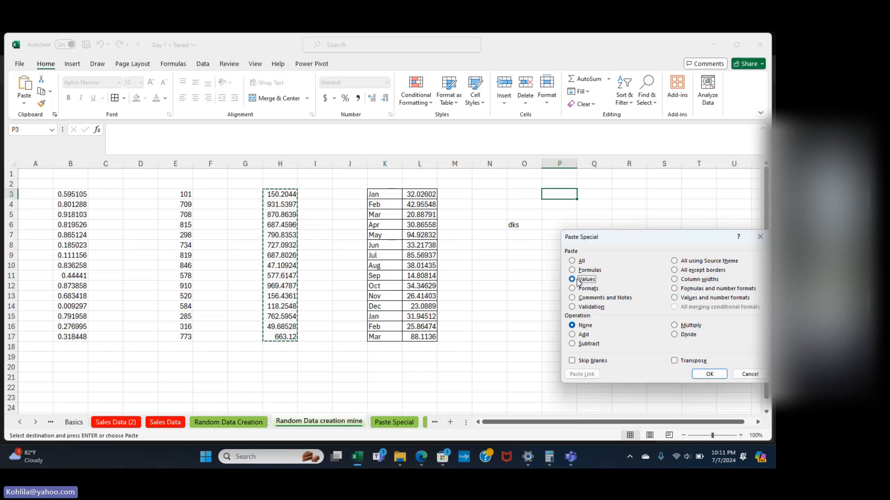
{"action": "left_click", "coordinate": [709, 375]}
{"action": "left_click", "coordinate": [639, 321]}
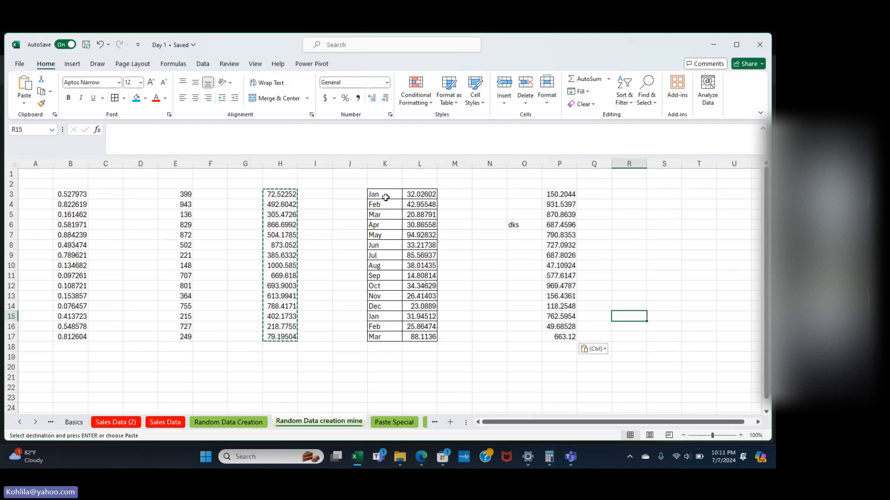
Copy the K3:L17 month table and paste it at S1 as transposed values.
{"action": "left_click_drag", "start_coordinate": [385, 198], "coordinate": [410, 336]}
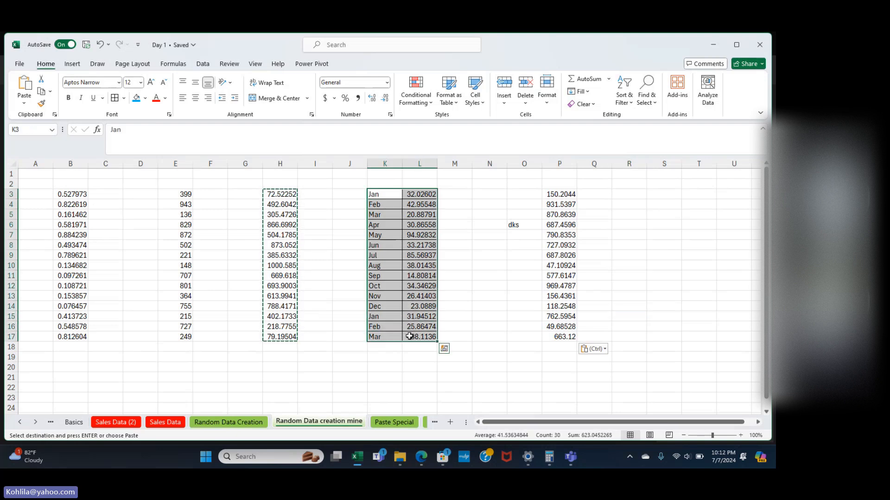
{"action": "key", "text": "ctrl+c"}
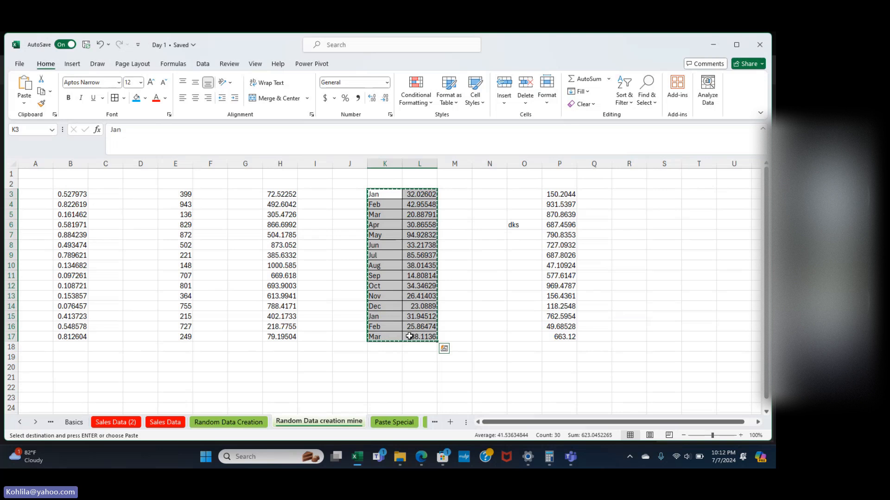
{"action": "scroll", "coordinate": [409, 336], "scroll_direction": "right", "scroll_amount": 3}
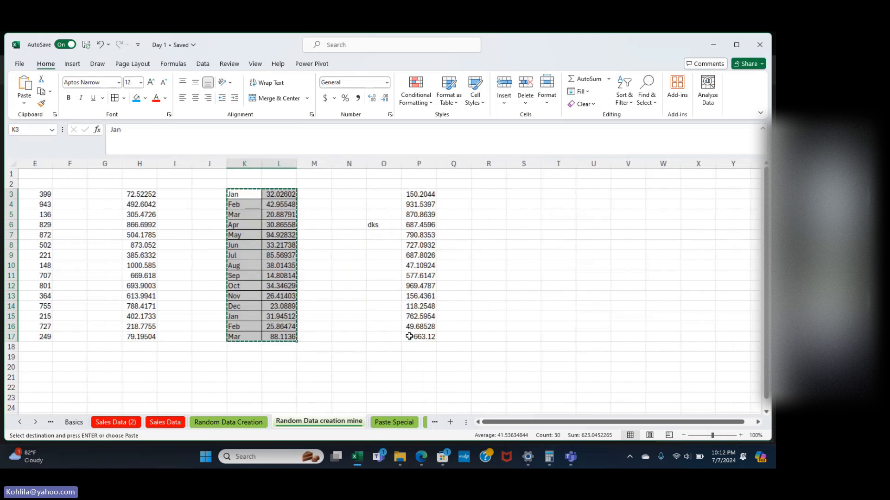
{"action": "left_click", "coordinate": [514, 180]}
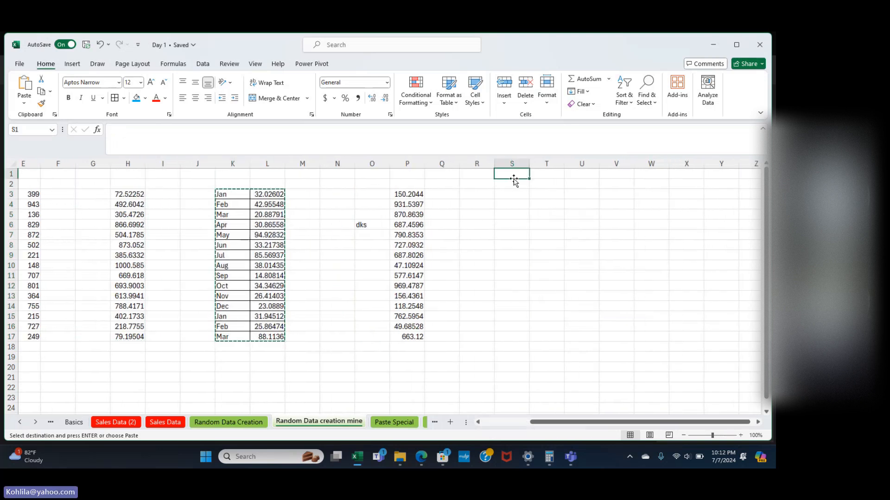
{"action": "right_click", "coordinate": [510, 179]}
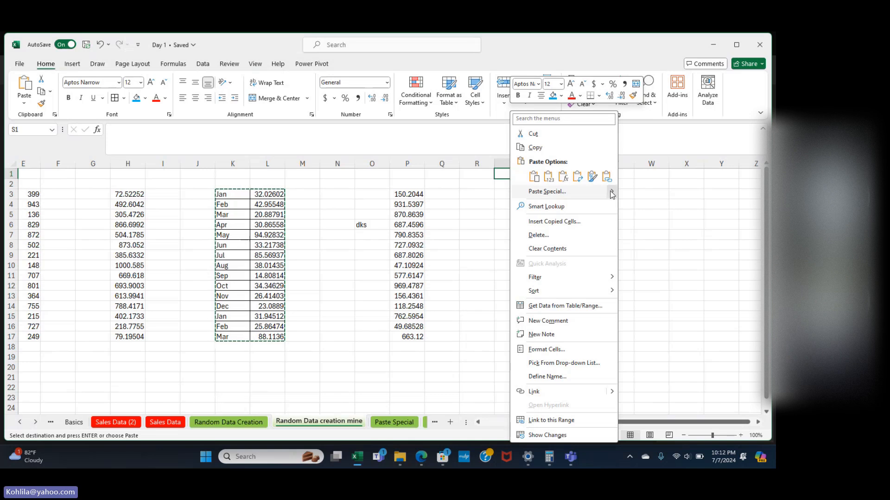
{"action": "mouse_move", "coordinate": [608, 193]}
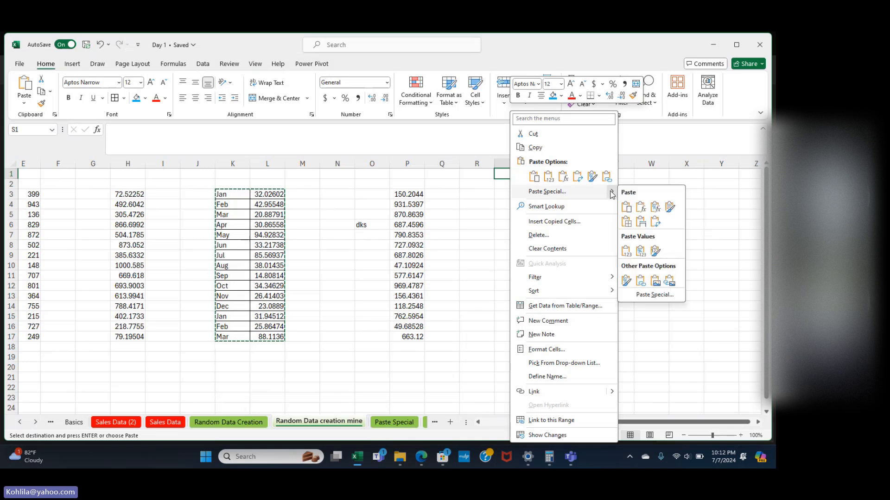
{"action": "left_click", "coordinate": [645, 295]}
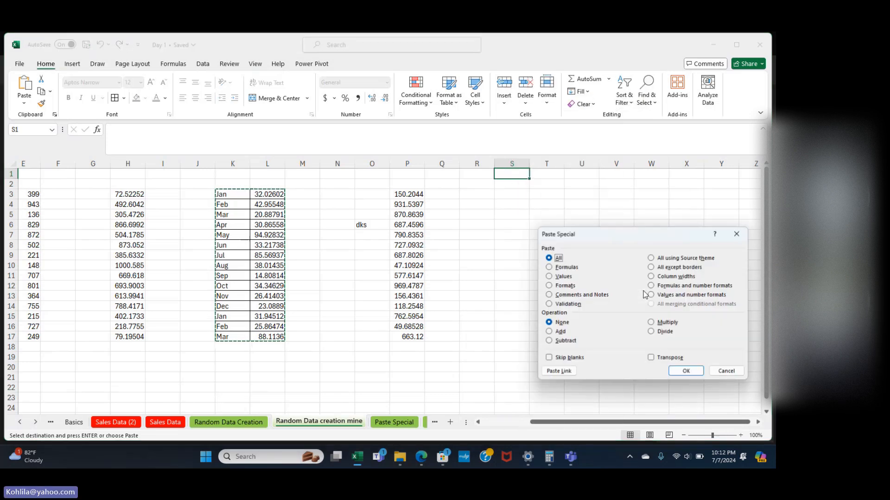
{"action": "left_click", "coordinate": [652, 358]}
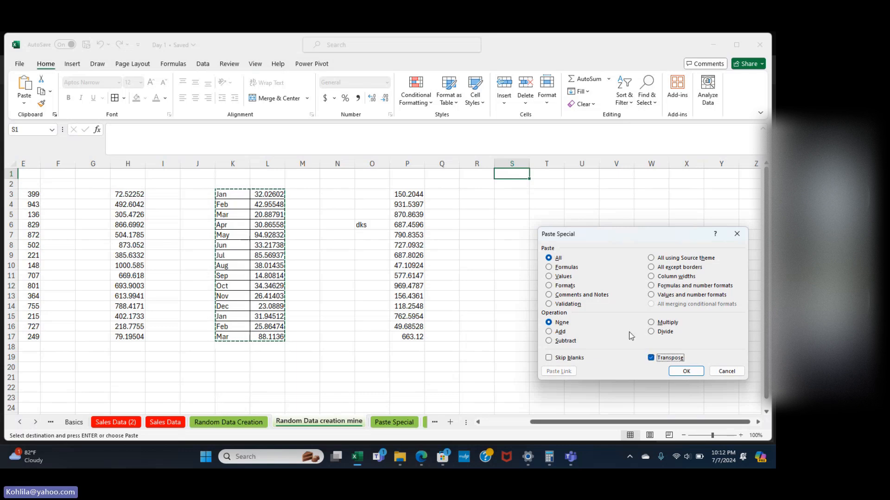
{"action": "left_click", "coordinate": [554, 279]}
{"action": "left_click", "coordinate": [681, 371]}
Clear the copy marquee and switch to the Paste Special sheet.
{"action": "left_click", "coordinate": [629, 267]}
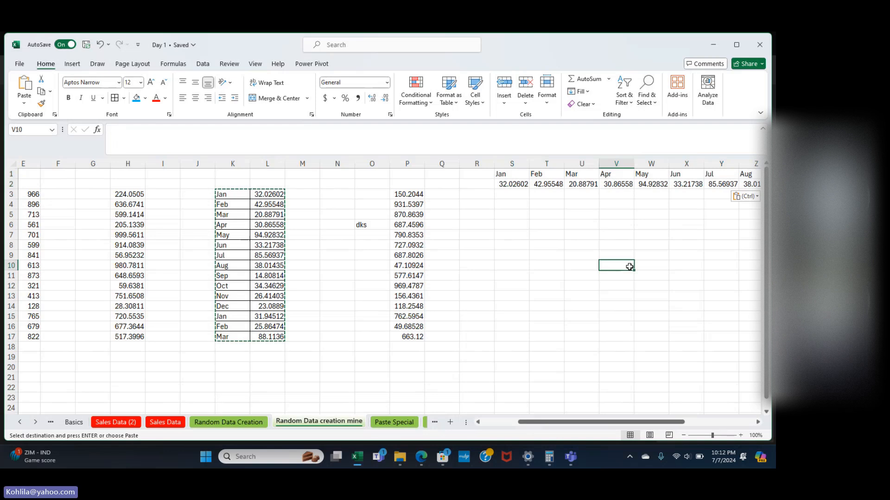
{"action": "scroll", "coordinate": [630, 267], "scroll_direction": "right", "scroll_amount": 7}
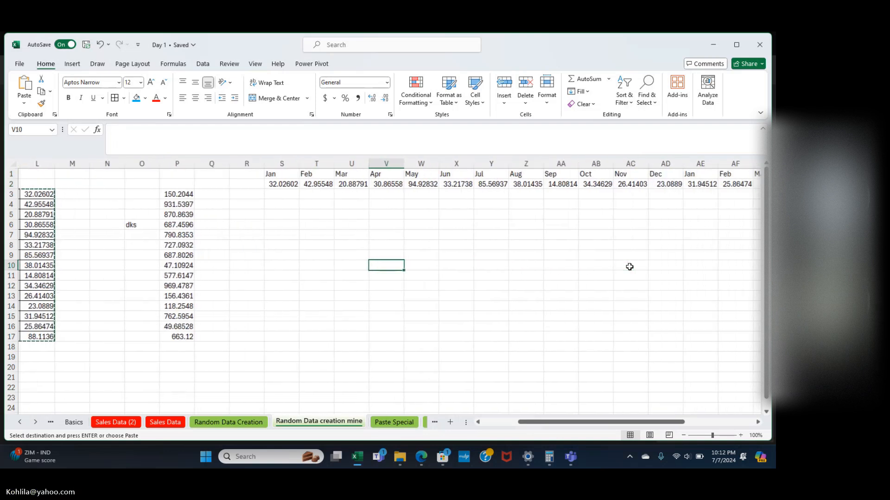
{"action": "scroll", "coordinate": [629, 267], "scroll_direction": "left", "scroll_amount": 6}
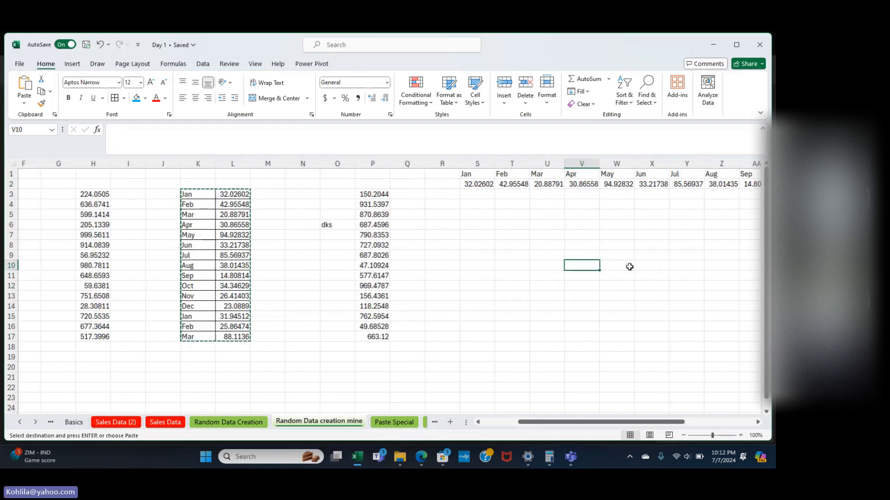
{"action": "scroll", "coordinate": [630, 266], "scroll_direction": "left", "scroll_amount": 4}
{"action": "scroll", "coordinate": [543, 289], "scroll_direction": "right", "scroll_amount": 4}
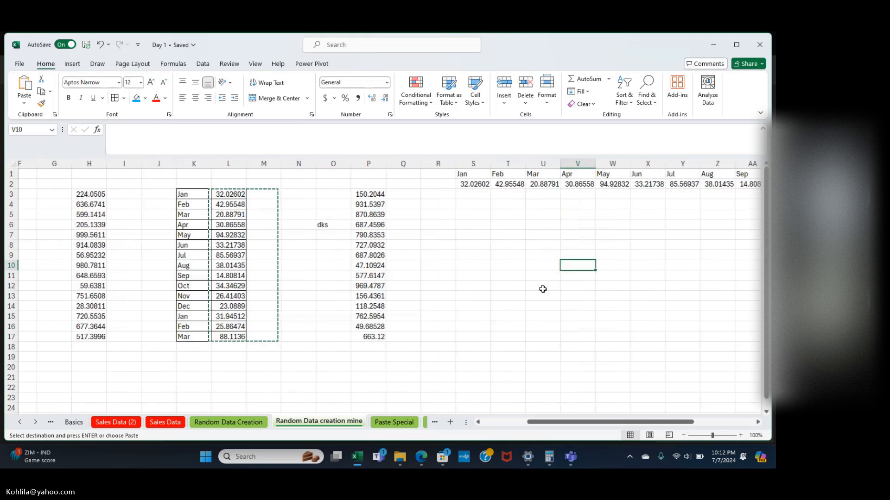
{"action": "key", "text": "Escape"}
{"action": "scroll", "coordinate": [542, 289], "scroll_direction": "right", "scroll_amount": 6}
{"action": "scroll", "coordinate": [421, 312], "scroll_direction": "left", "scroll_amount": 4}
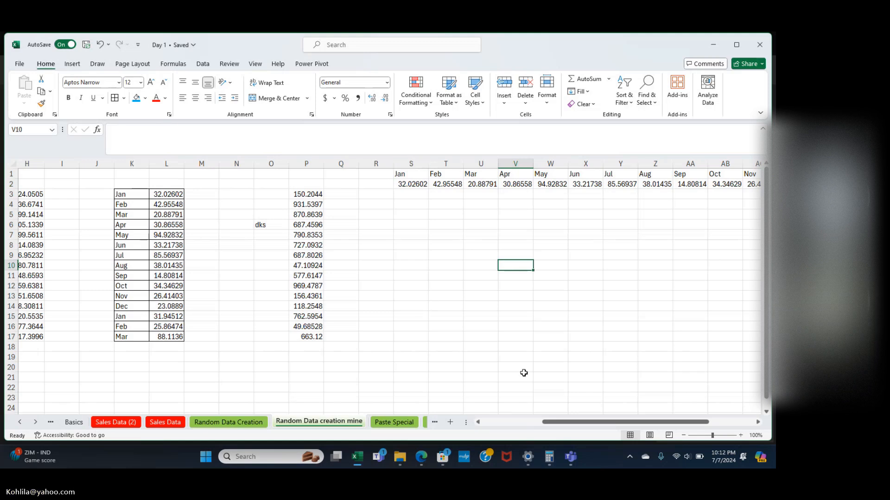
{"action": "left_click", "coordinate": [394, 422]}
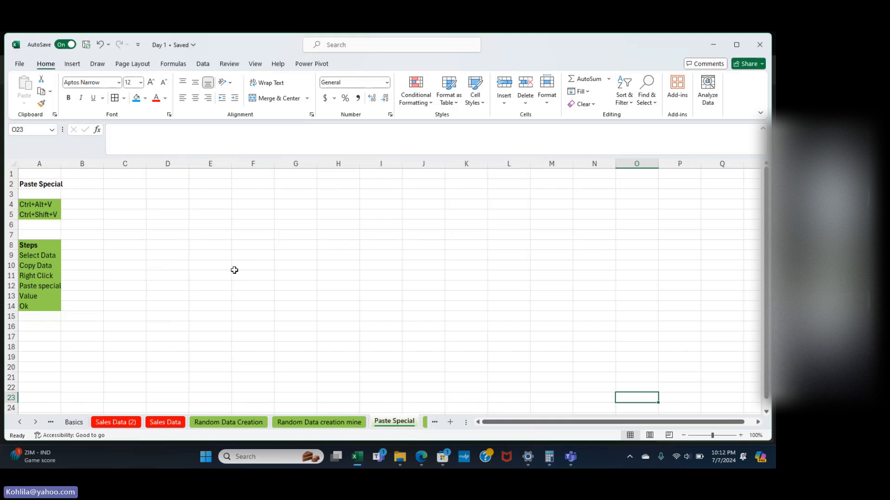
Enter the headings 'Values' in B3 and 'Transpose' in C3.
{"action": "left_click", "coordinate": [86, 195]}
{"action": "type", "text": "V"}
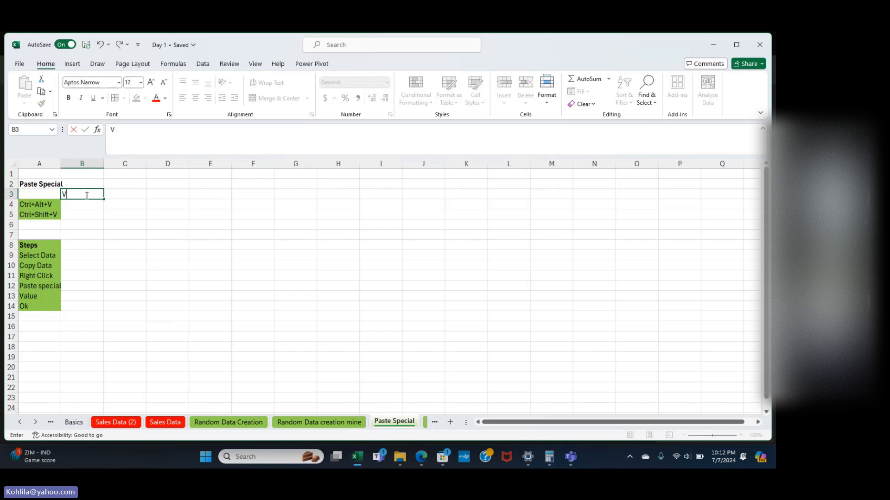
{"action": "type", "text": "alues"}
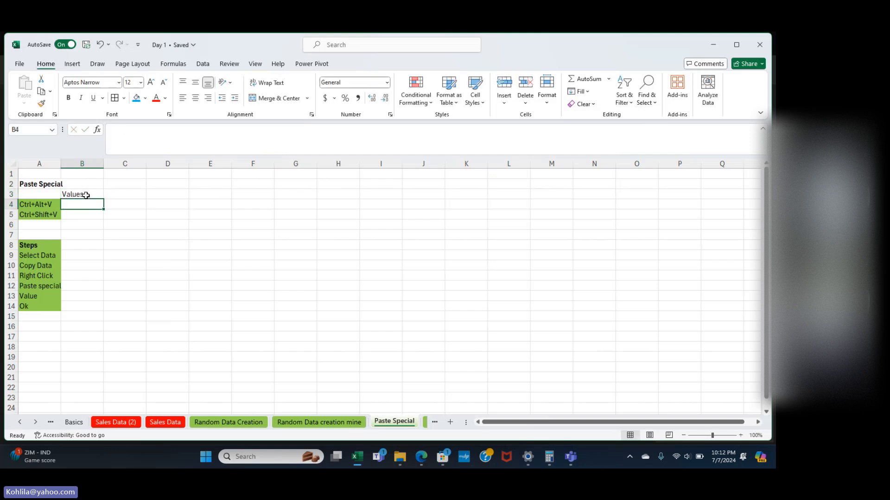
{"action": "key", "text": "Tab"}
{"action": "type", "text": "Tra"}
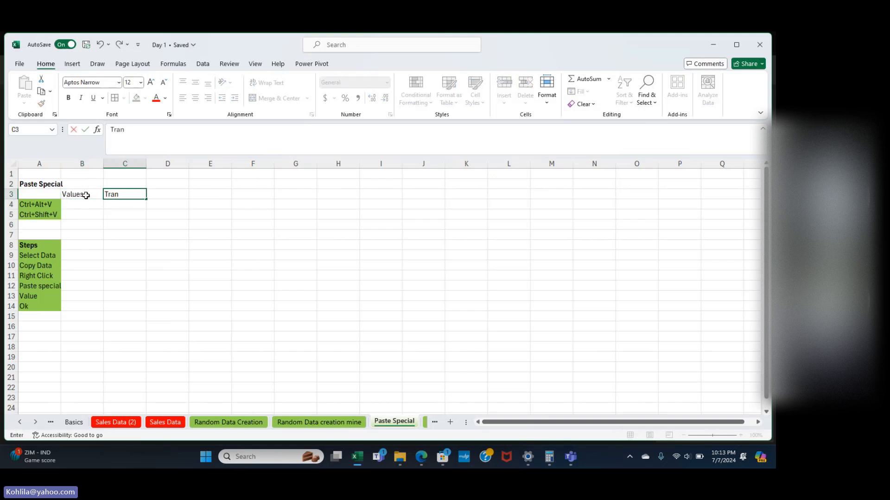
{"action": "type", "text": "nspose"}
{"action": "key", "text": "Return"}
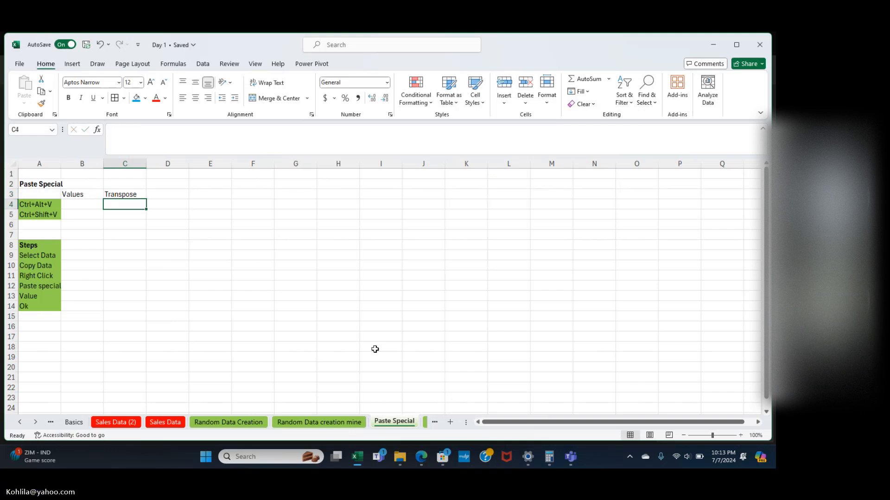
On the Inbuilt Custom List sheet, clear all contents of columns C through O.
{"action": "left_click", "coordinate": [424, 423]}
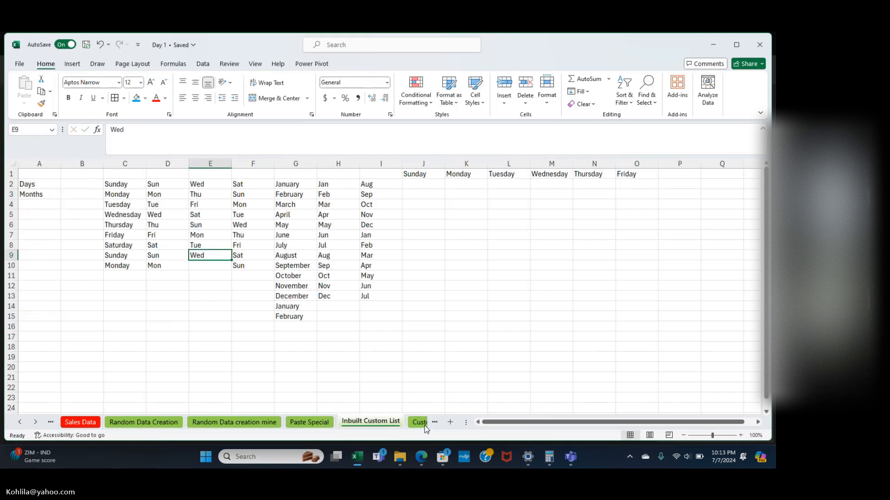
{"action": "scroll", "coordinate": [296, 347], "scroll_direction": "up", "scroll_amount": 3}
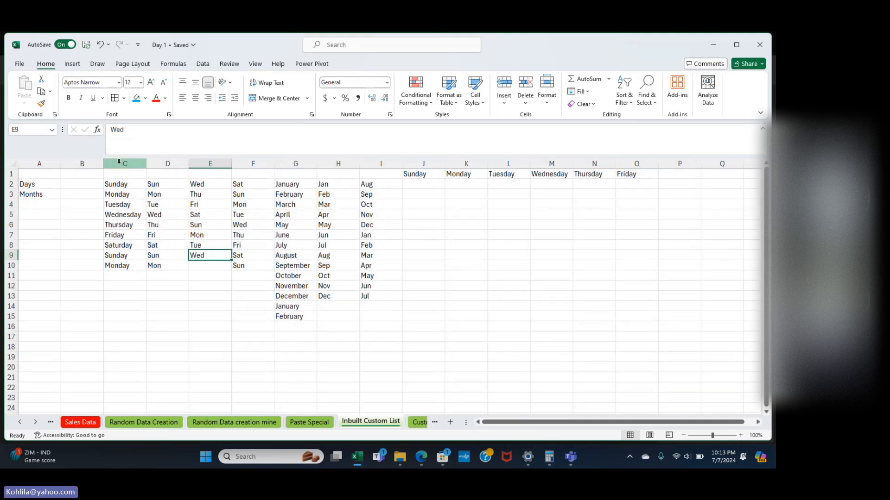
{"action": "left_click_drag", "start_coordinate": [119, 163], "coordinate": [625, 171]}
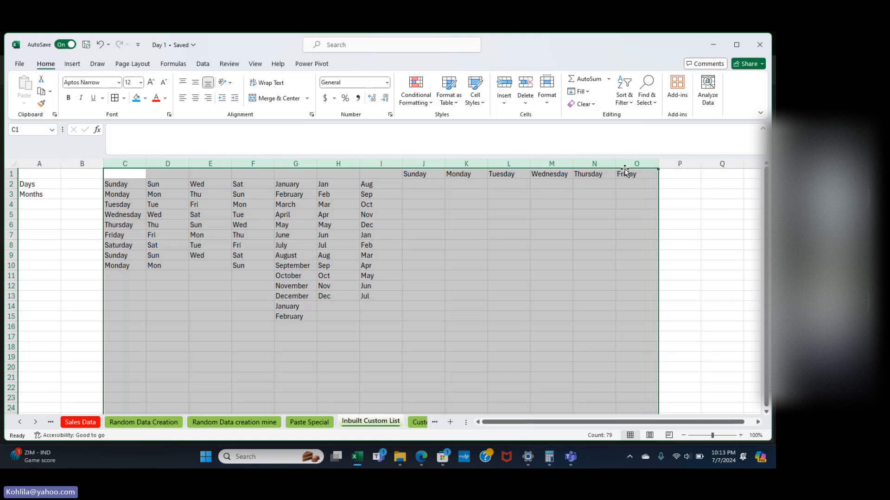
{"action": "key", "text": "Delete"}
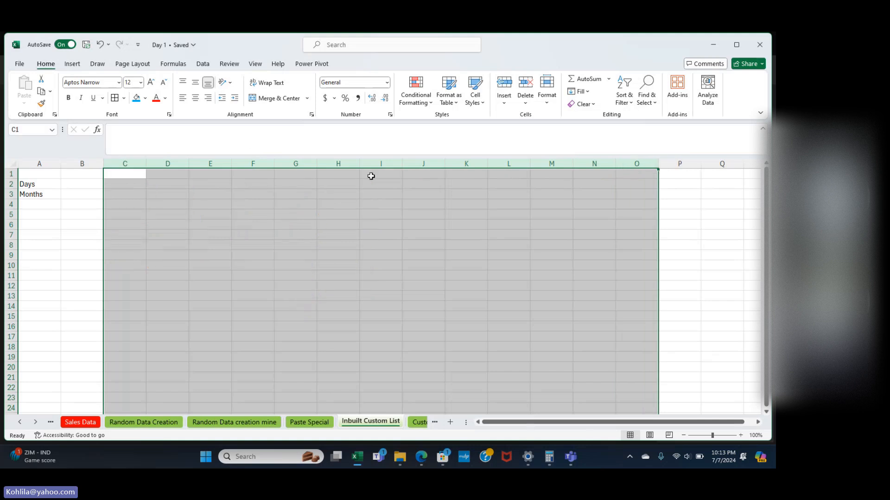
{"action": "left_click", "coordinate": [130, 184]}
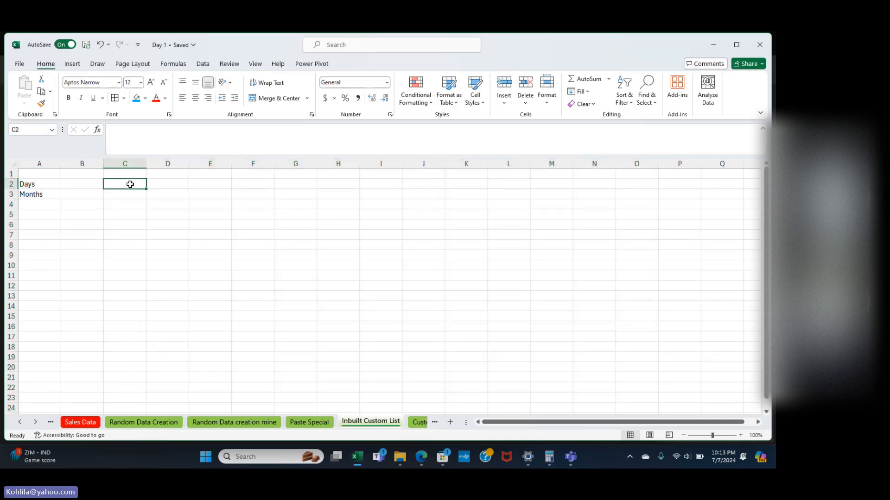
Type January in C3 and fill the month series down to C17.
{"action": "left_click", "coordinate": [136, 195]}
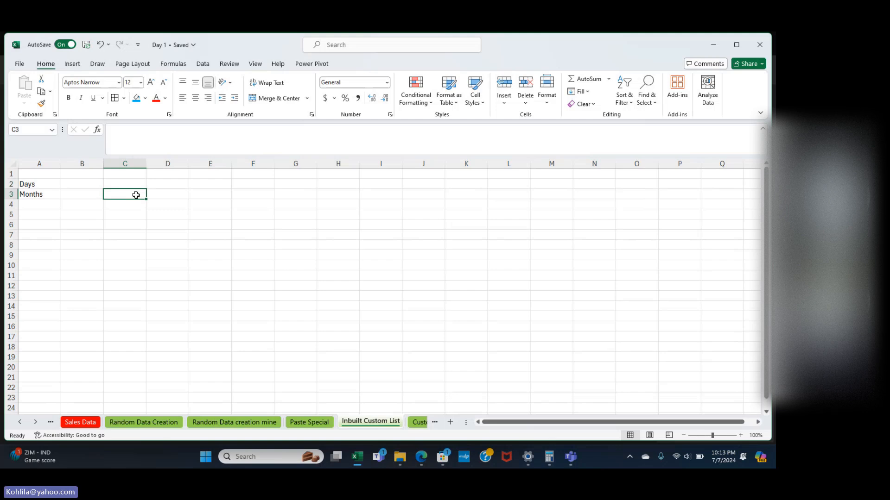
{"action": "type", "text": "J"}
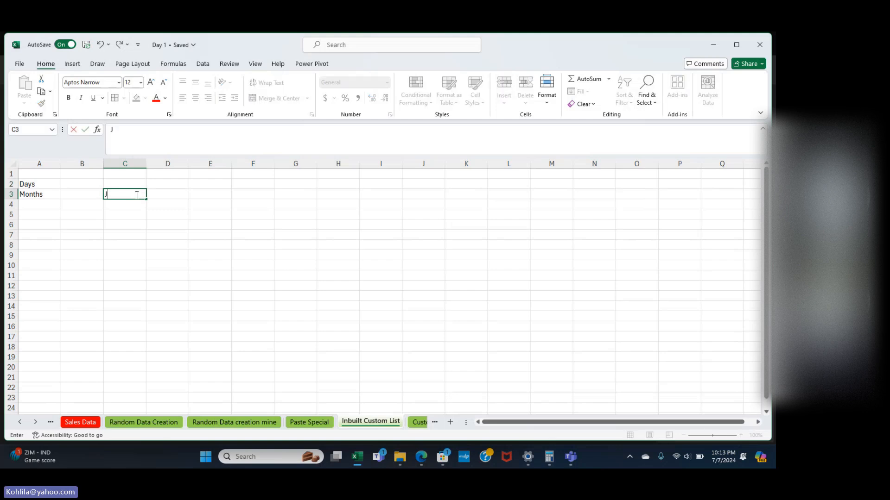
{"action": "type", "text": "anuary"}
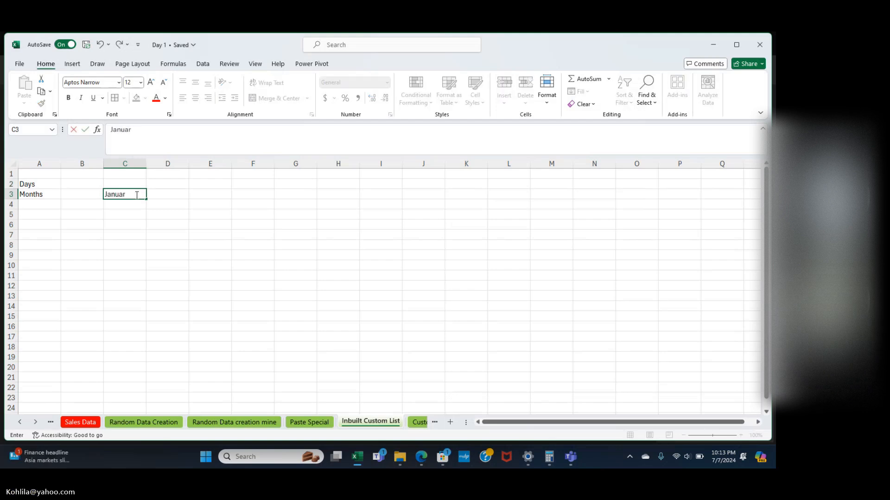
{"action": "key", "text": "Return"}
{"action": "left_click", "coordinate": [136, 196]}
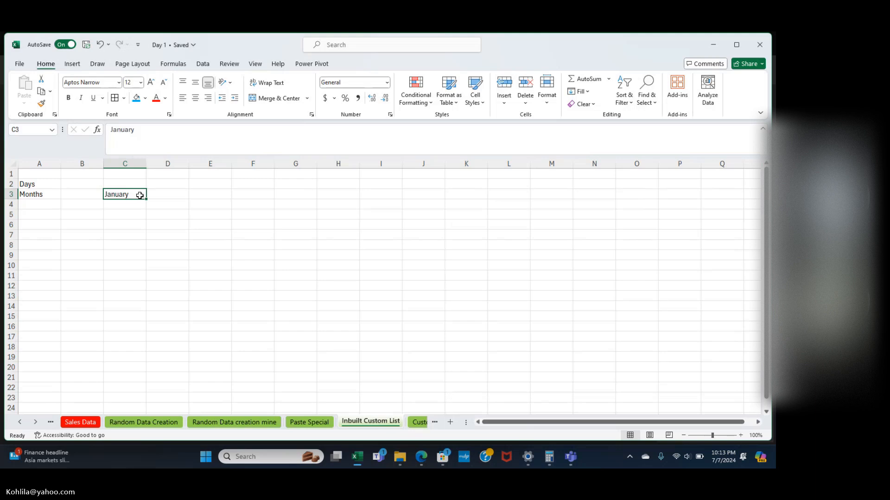
{"action": "left_click_drag", "start_coordinate": [146, 200], "coordinate": [138, 341]}
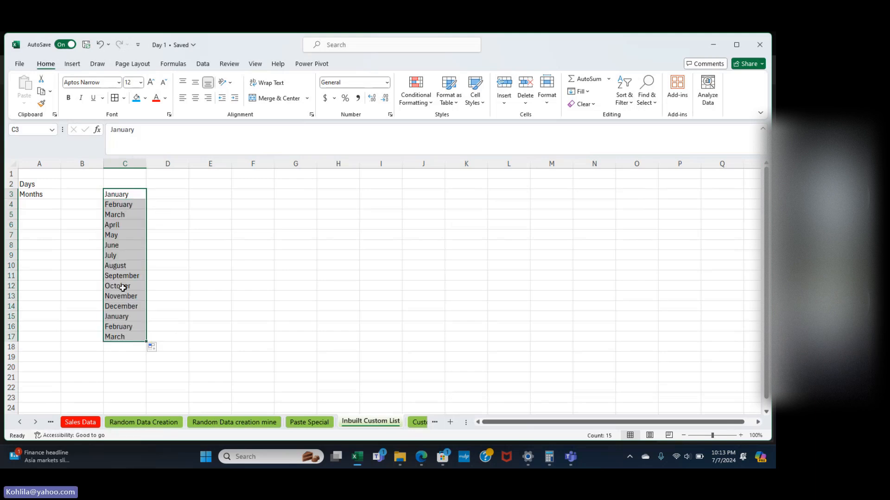
Enter Apr in D3 and fill the abbreviated months Apr through Mar down to D14.
{"action": "left_click", "coordinate": [180, 193]}
{"action": "type", "text": "Ja"}
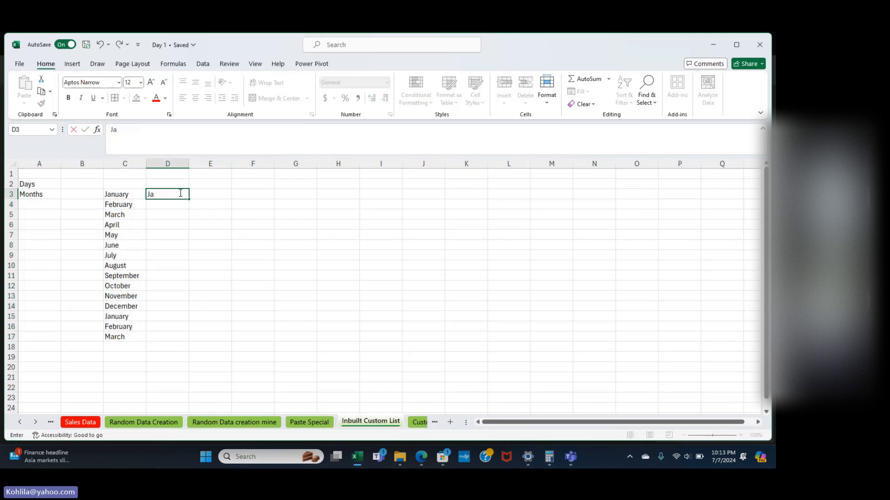
{"action": "key", "text": "BackSpace"}
{"action": "key", "text": "BackSpace"}
{"action": "type", "text": "Mar"}
{"action": "key", "text": "Return"}
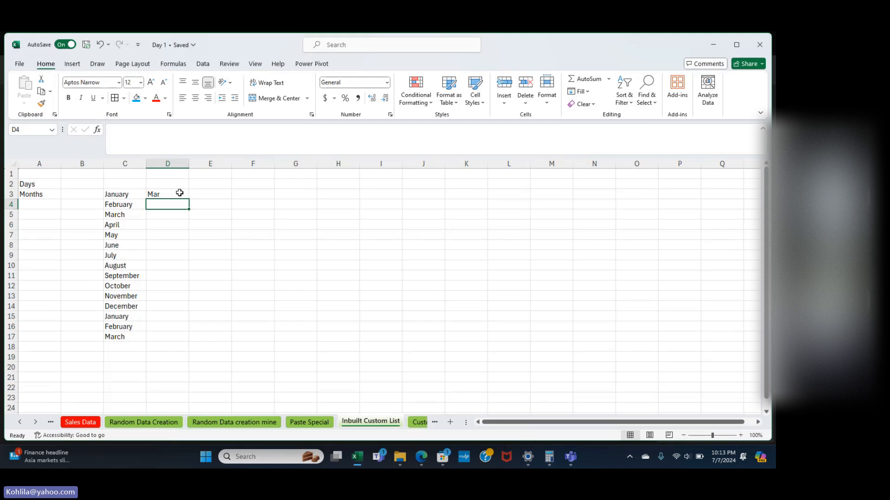
{"action": "left_click", "coordinate": [180, 193]}
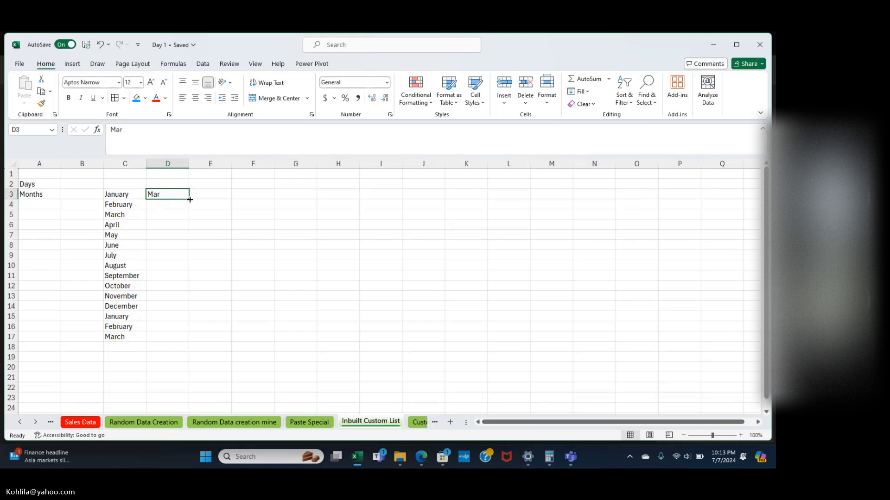
{"action": "type", "text": "Apr"}
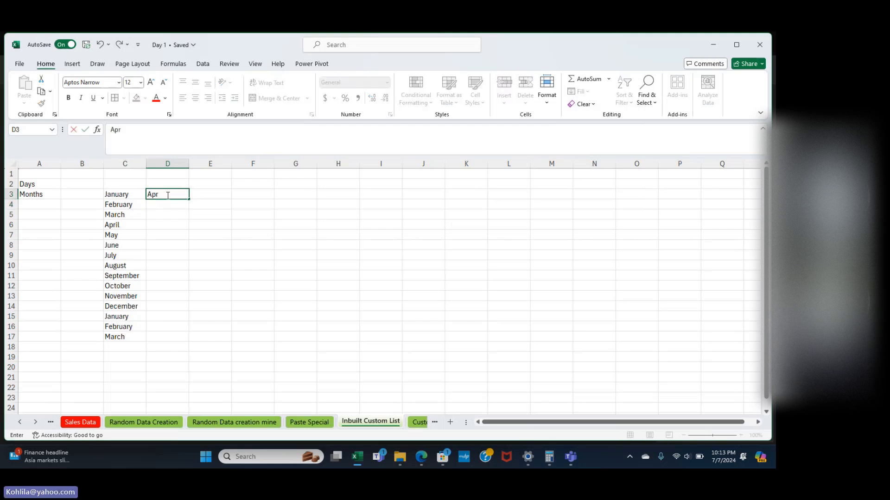
{"action": "key", "text": "Return"}
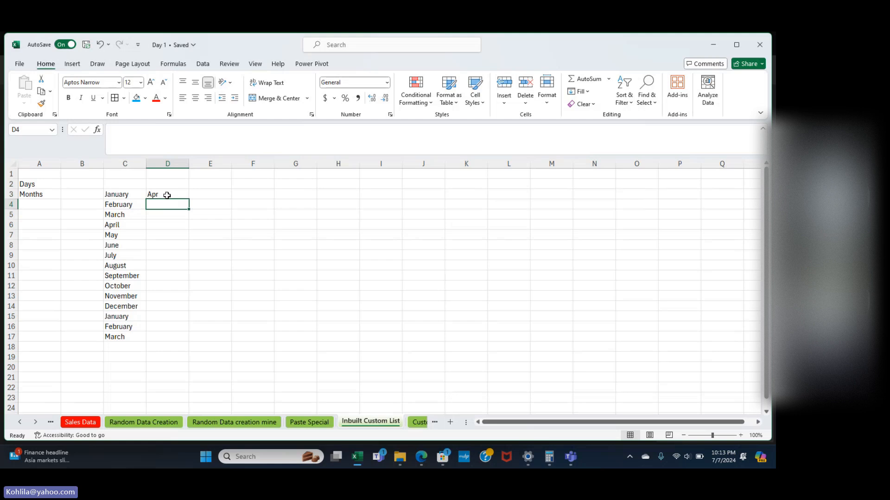
{"action": "left_click", "coordinate": [167, 194]}
{"action": "left_click_drag", "start_coordinate": [189, 200], "coordinate": [182, 315]}
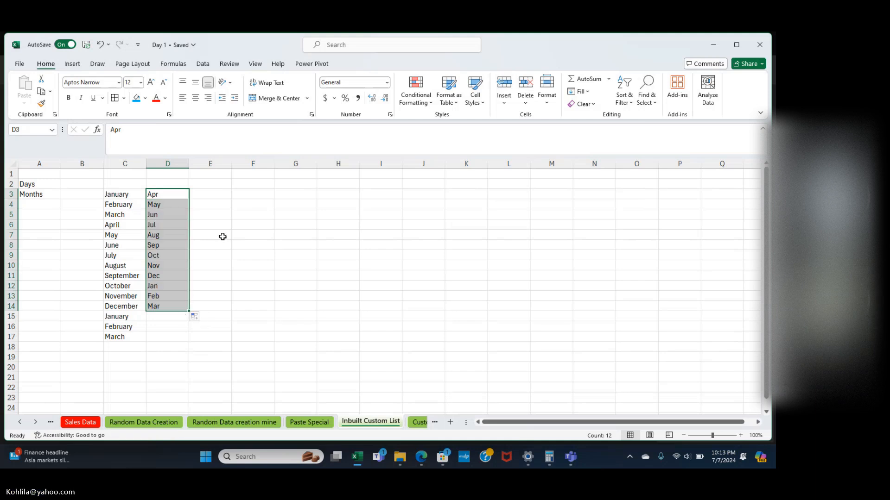
Type Sunday in F3 and fill the weekdays Sunday through Saturday down to F9.
{"action": "left_click", "coordinate": [222, 237]}
{"action": "left_click", "coordinate": [203, 197]}
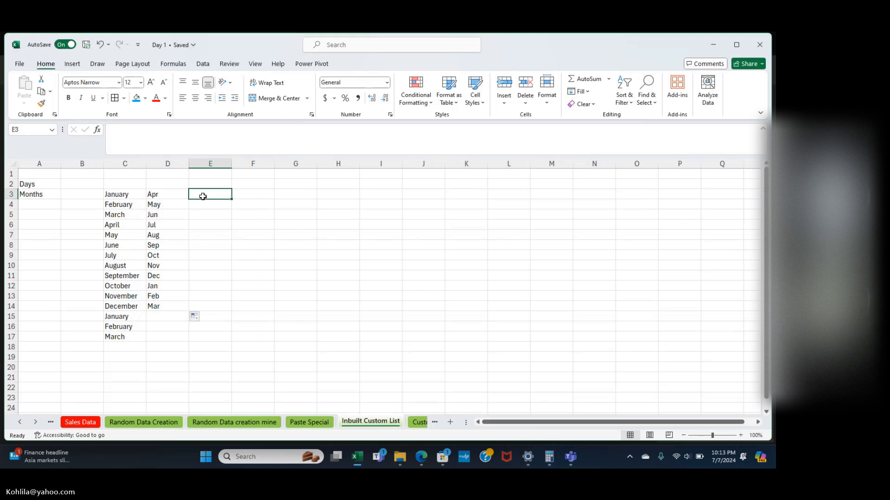
{"action": "key", "text": "Right"}
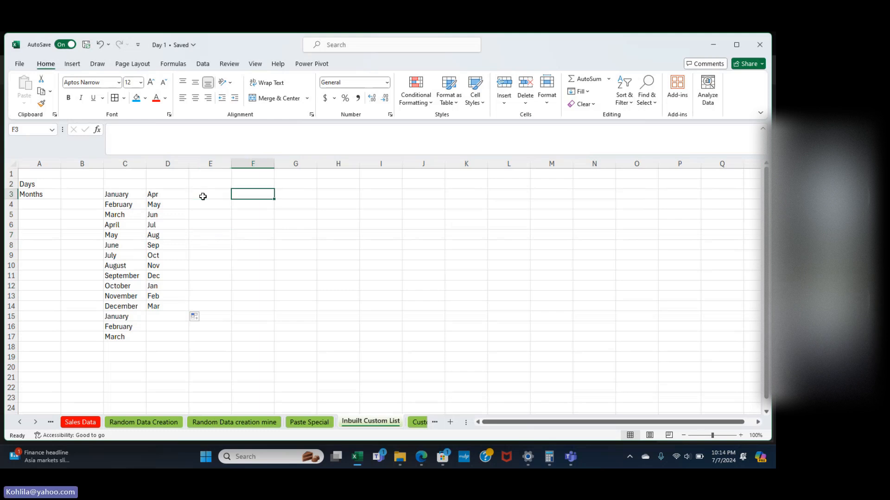
{"action": "type", "text": "Sunda"}
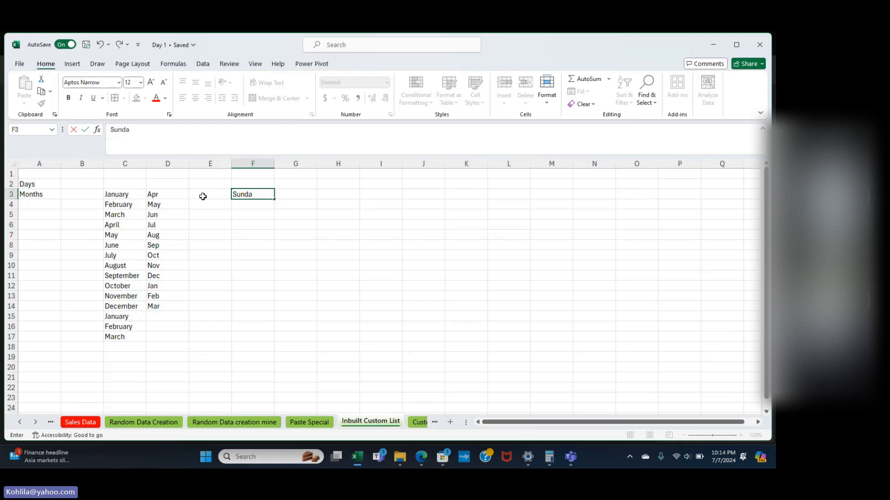
{"action": "type", "text": "y"}
{"action": "key", "text": "Return"}
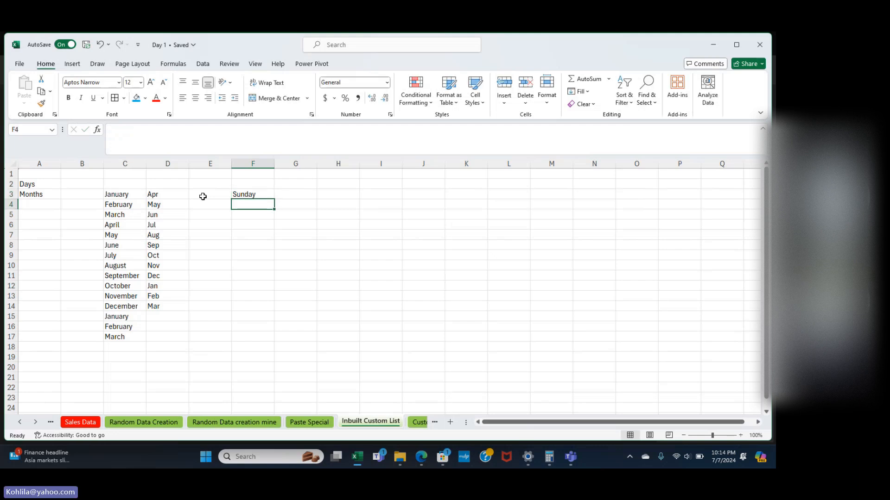
{"action": "left_click", "coordinate": [235, 194]}
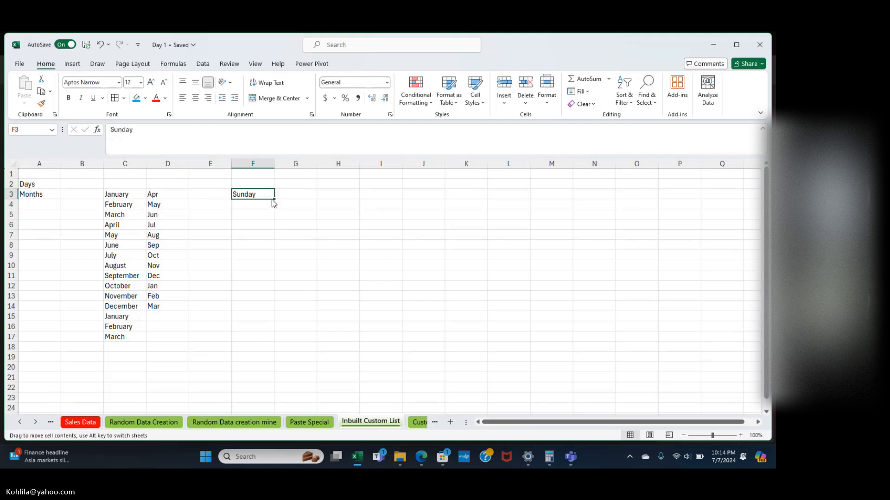
{"action": "left_click_drag", "start_coordinate": [274, 203], "coordinate": [275, 260]}
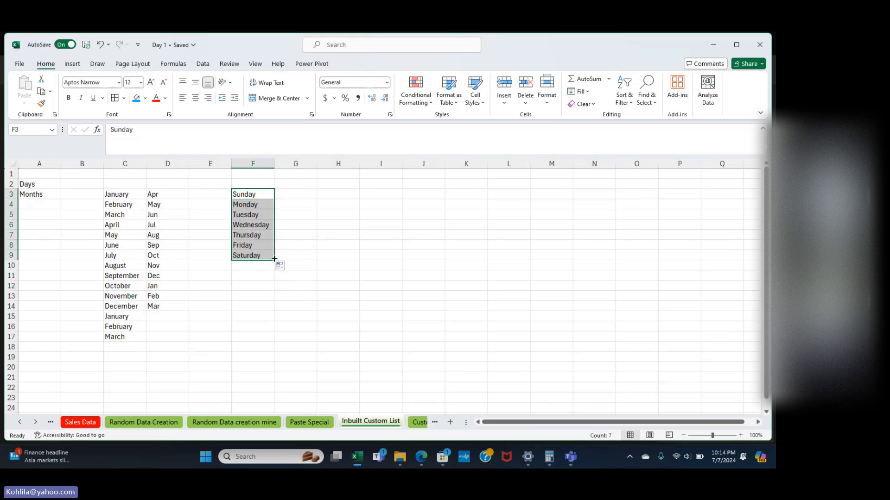
Fill G3:G9 with Wed through Tue, then select the month and day lists together.
{"action": "left_click", "coordinate": [297, 197]}
{"action": "scroll", "coordinate": [300, 196], "scroll_direction": "down", "scroll_amount": 3}
{"action": "scroll", "coordinate": [301, 197], "scroll_direction": "down", "scroll_amount": 1}
{"action": "scroll", "coordinate": [301, 196], "scroll_direction": "up", "scroll_amount": 5}
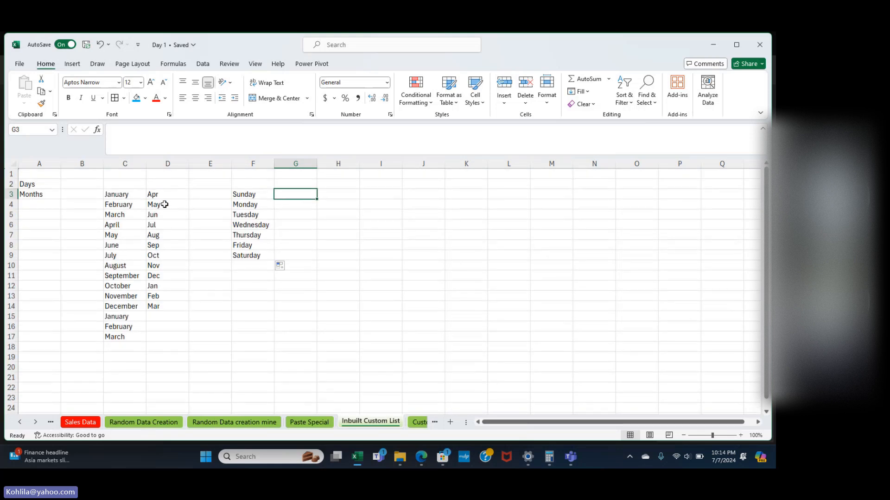
{"action": "double_click", "coordinate": [302, 198]}
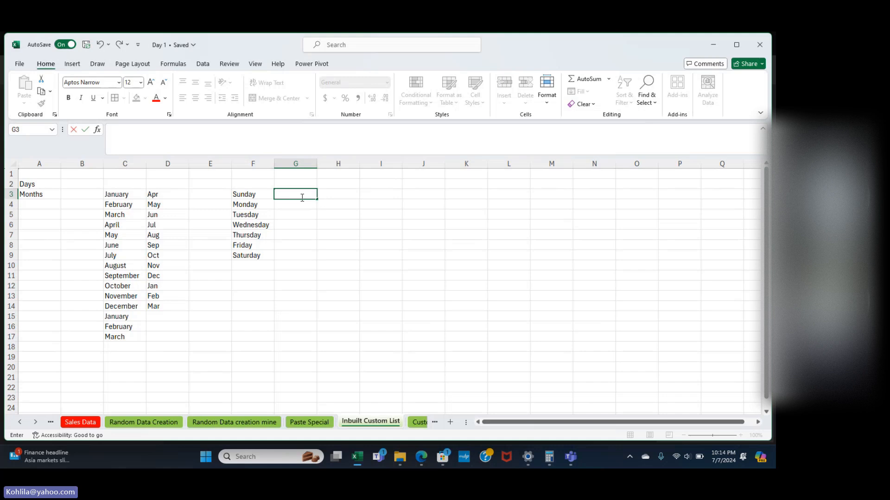
{"action": "type", "text": "We"}
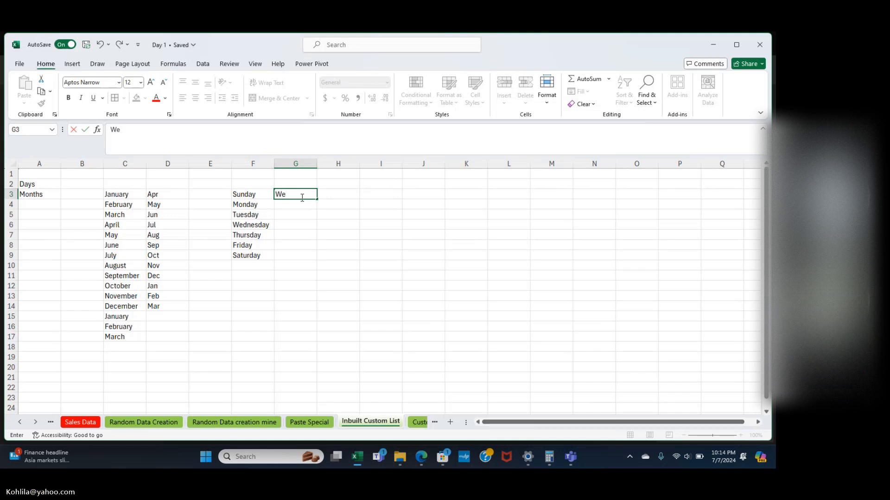
{"action": "type", "text": "d"}
{"action": "key", "text": "Return"}
{"action": "left_click", "coordinate": [308, 194]}
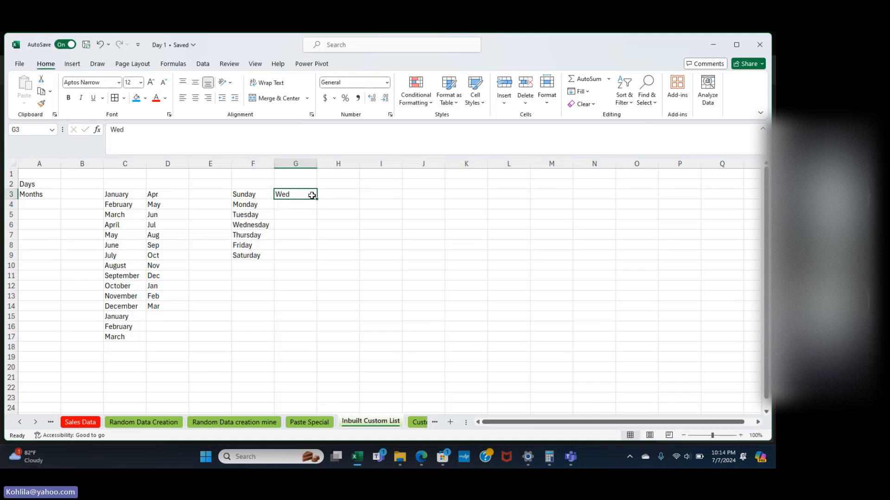
{"action": "left_click_drag", "start_coordinate": [318, 200], "coordinate": [315, 258]}
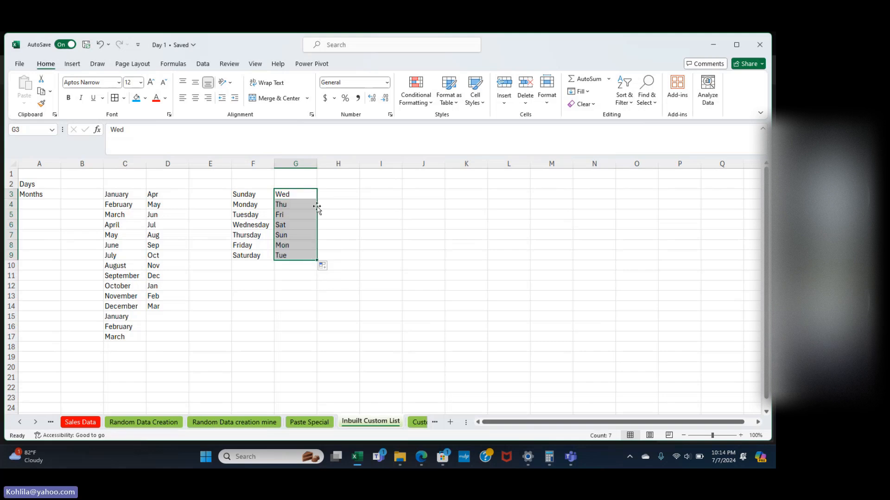
{"action": "left_click", "coordinate": [326, 205]}
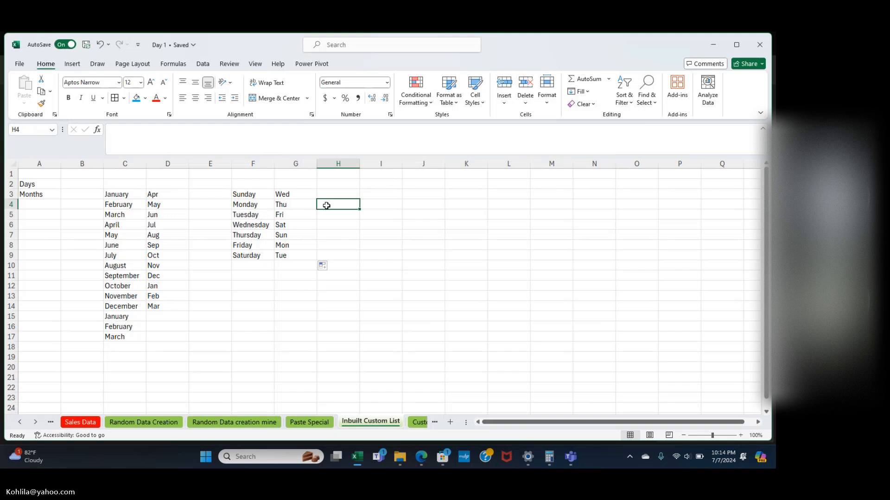
{"action": "left_click_drag", "start_coordinate": [120, 196], "coordinate": [285, 332]}
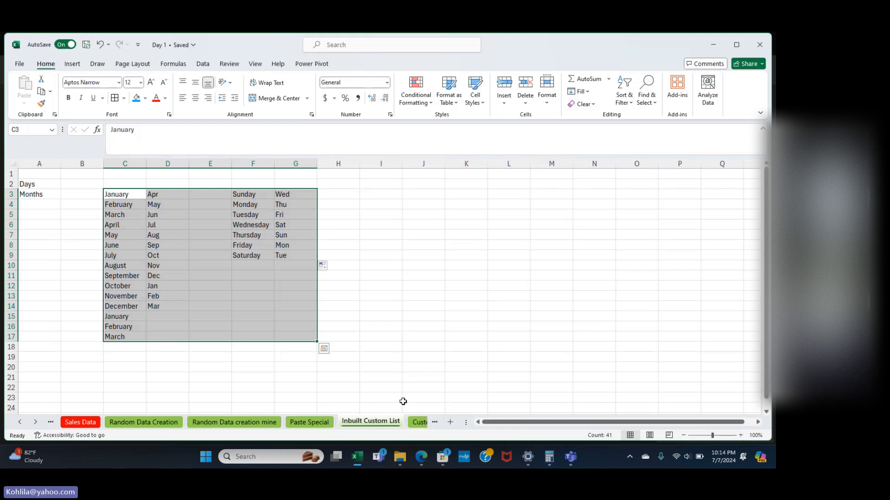
On the Custom List Creation sheet, clear the names below H3 and repeat H3's name down to H11.
{"action": "left_click", "coordinate": [416, 423]}
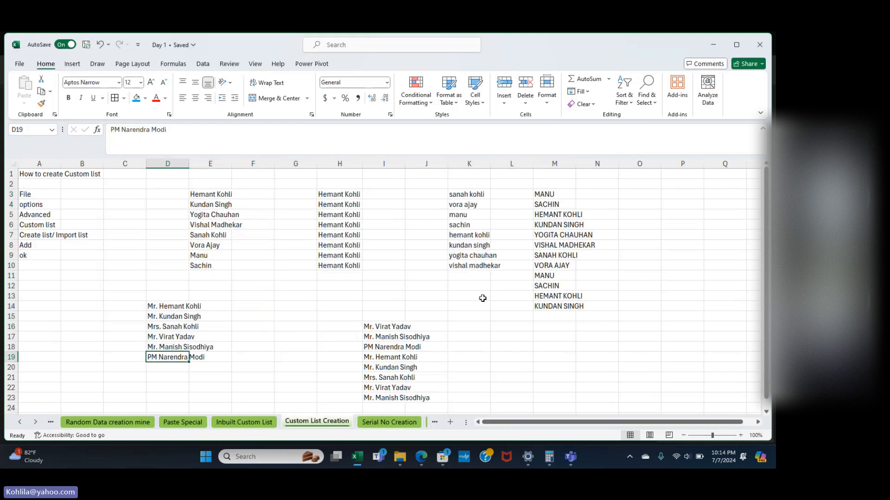
{"action": "scroll", "coordinate": [483, 299], "scroll_direction": "right", "scroll_amount": 1}
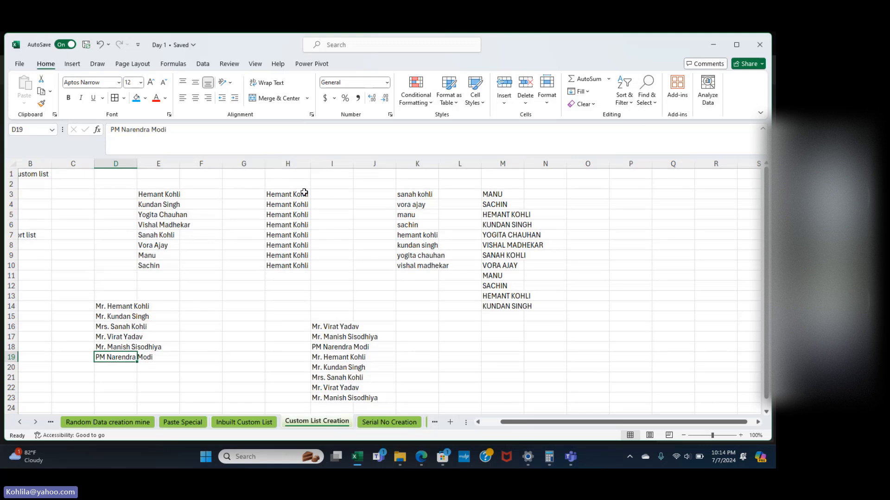
{"action": "left_click_drag", "start_coordinate": [282, 207], "coordinate": [284, 280]}
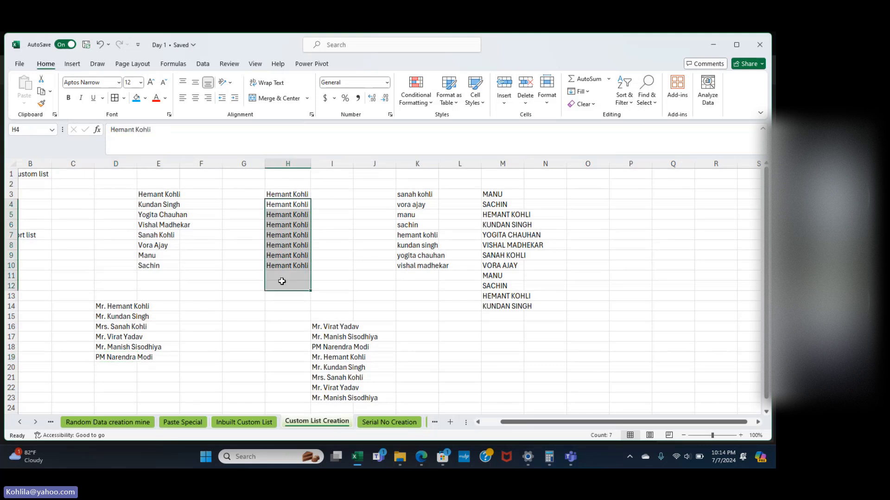
{"action": "key", "text": "Delete"}
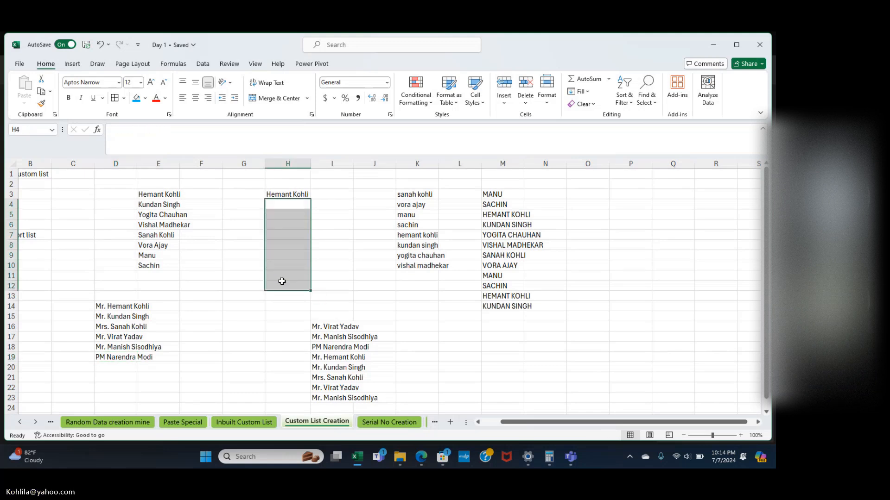
{"action": "left_click", "coordinate": [288, 195]}
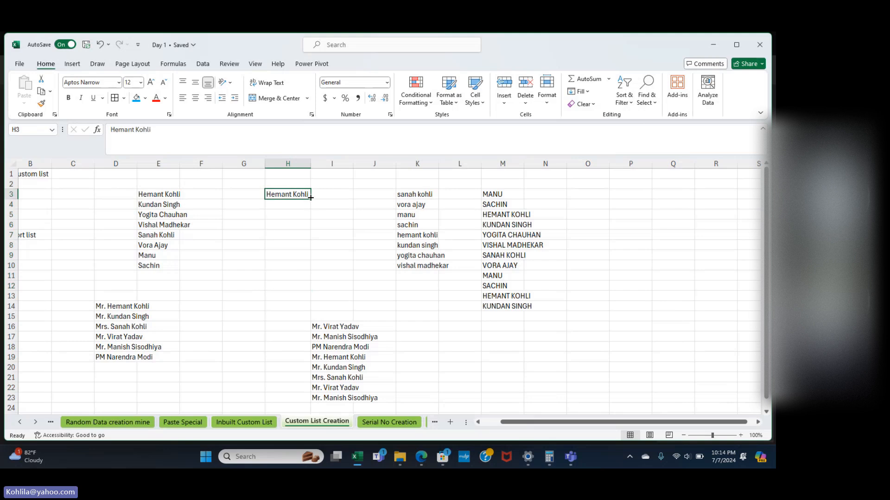
{"action": "left_click_drag", "start_coordinate": [310, 198], "coordinate": [307, 283]}
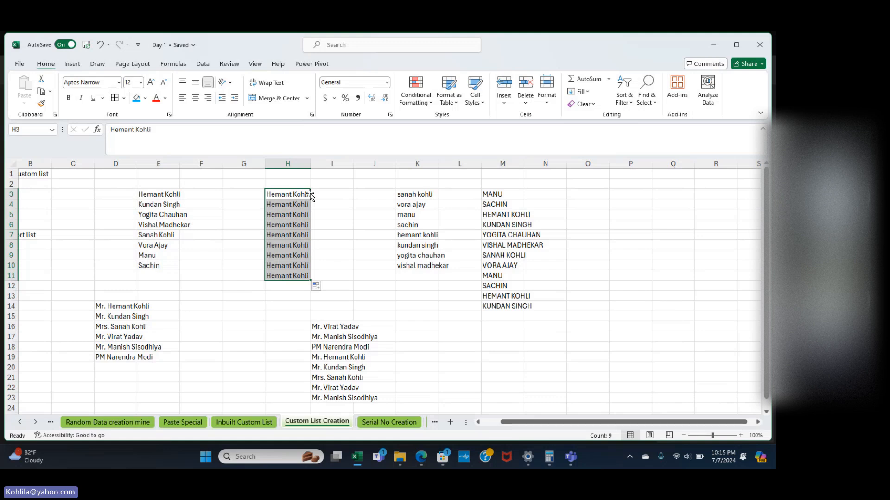
Extend the repeated H3 name further down to row 15.
{"action": "left_click", "coordinate": [286, 195]}
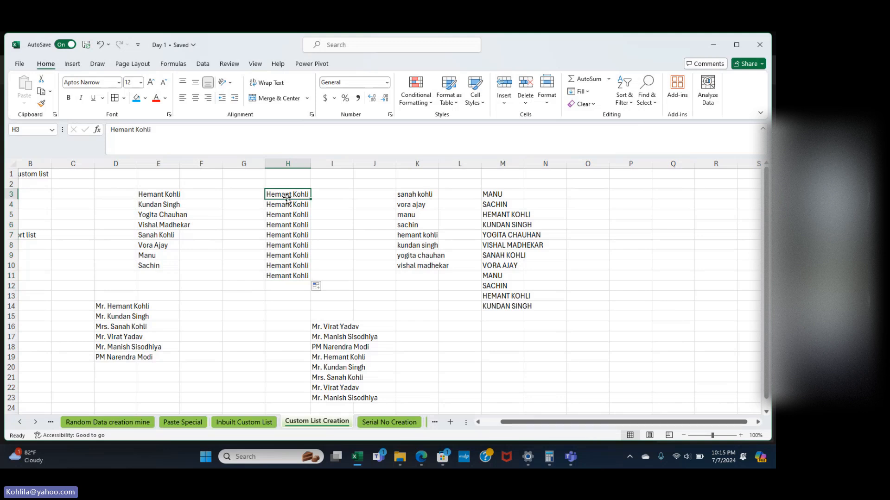
{"action": "double_click", "coordinate": [310, 199]}
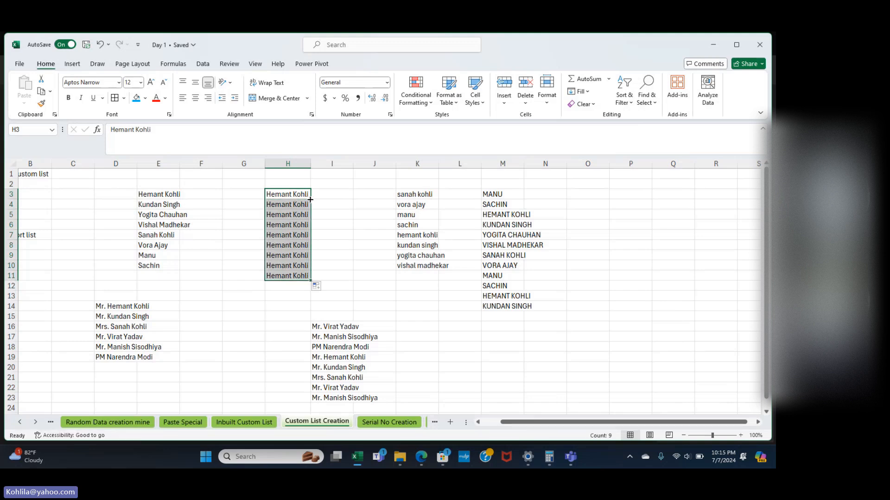
{"action": "left_click", "coordinate": [292, 195]}
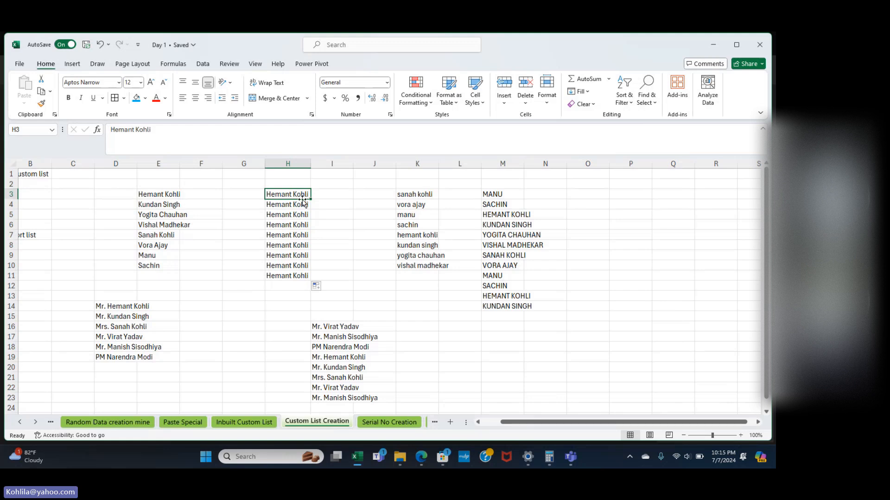
{"action": "left_click_drag", "start_coordinate": [311, 199], "coordinate": [294, 325]}
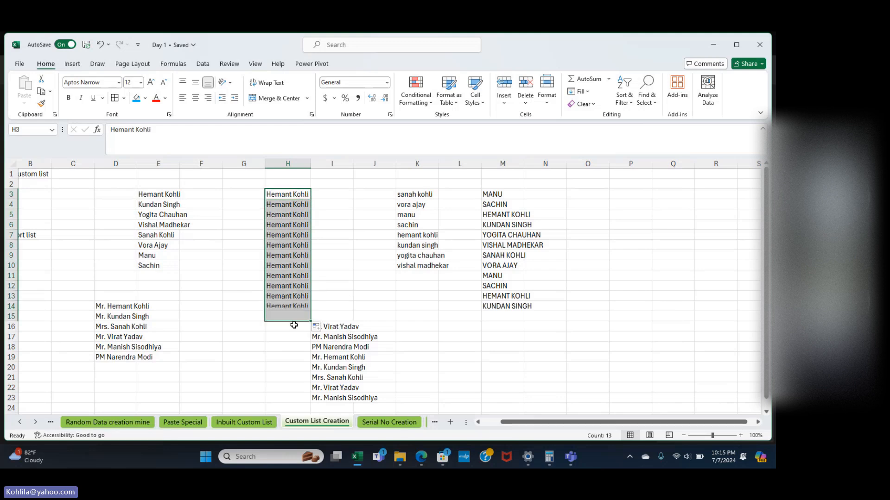
{"action": "left_click", "coordinate": [337, 195]}
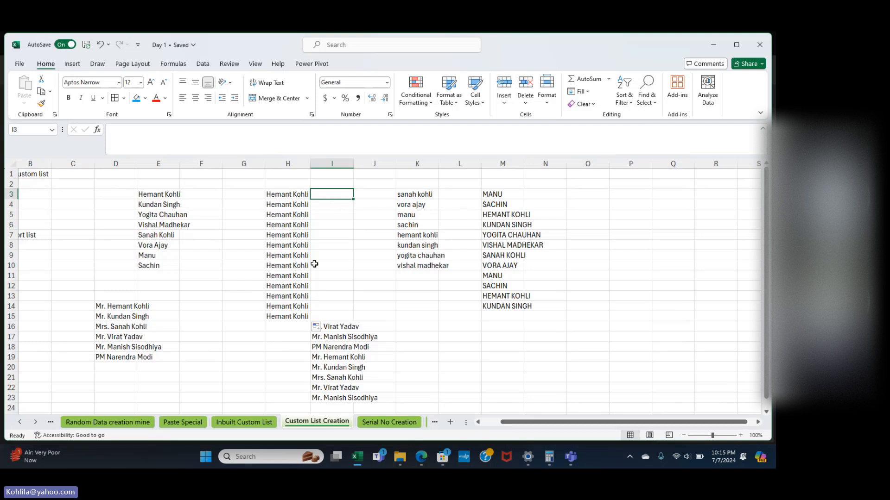
{"action": "left_click", "coordinate": [287, 183]}
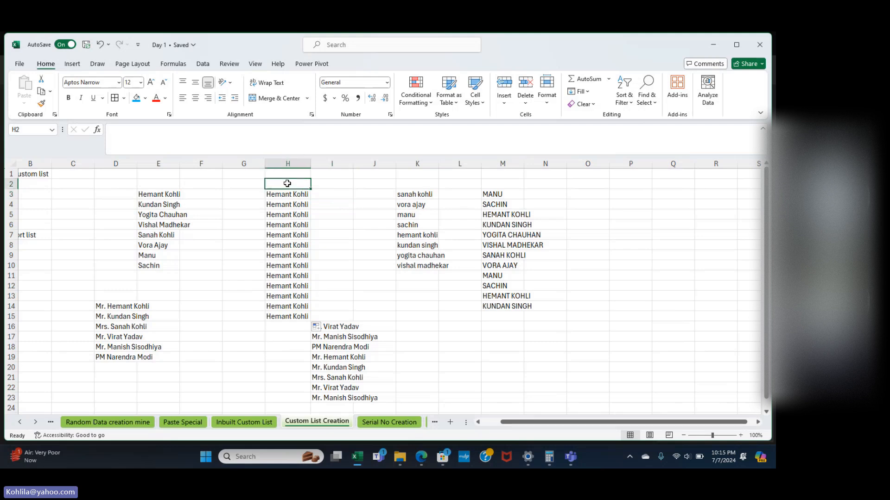
{"action": "scroll", "coordinate": [287, 184], "scroll_direction": "right", "scroll_amount": 3}
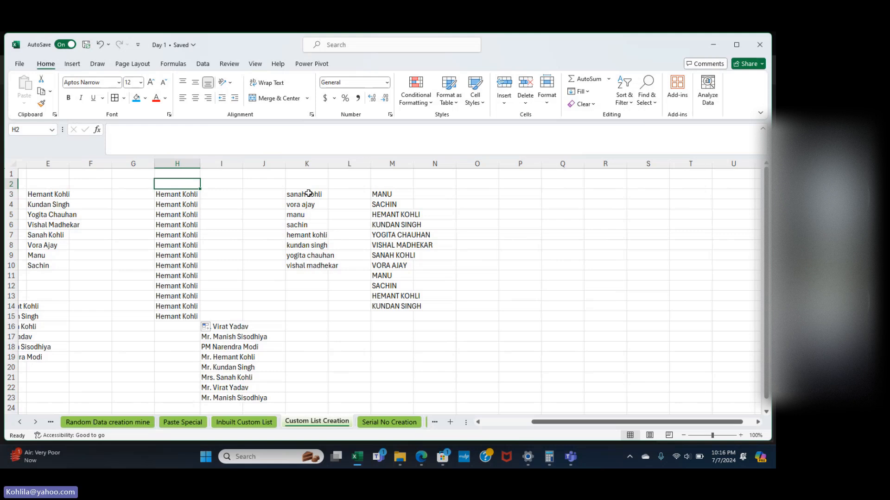
Select the existing eight lowercase names in K3:K10.
{"action": "left_click", "coordinate": [309, 193]}
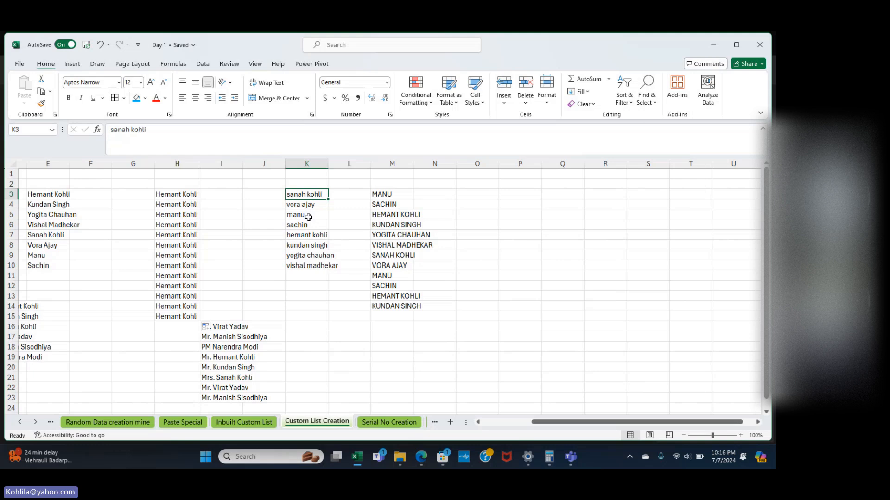
{"action": "left_click_drag", "start_coordinate": [302, 194], "coordinate": [301, 267]}
{"action": "left_click", "coordinate": [301, 266]}
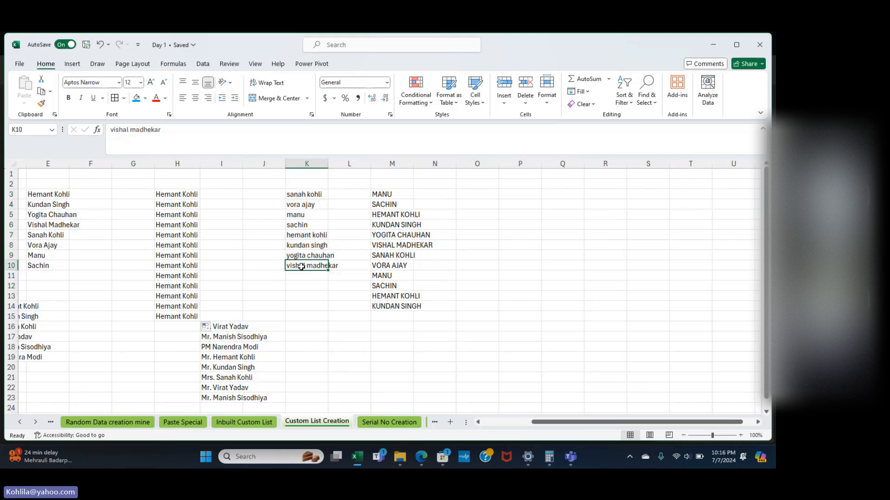
{"action": "left_click", "coordinate": [311, 195]}
{"action": "left_click_drag", "start_coordinate": [310, 196], "coordinate": [309, 264]}
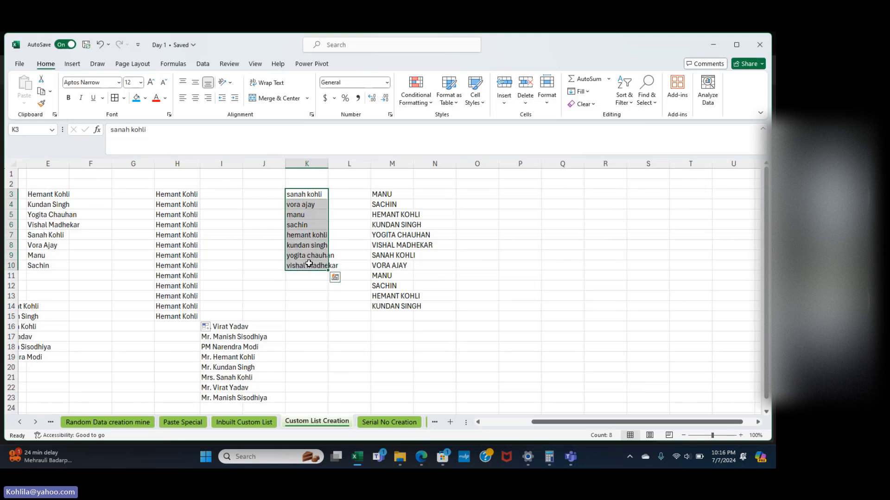
Type two new names into K11 and K12, then select the full list K3:K12.
{"action": "left_click", "coordinate": [307, 274]}
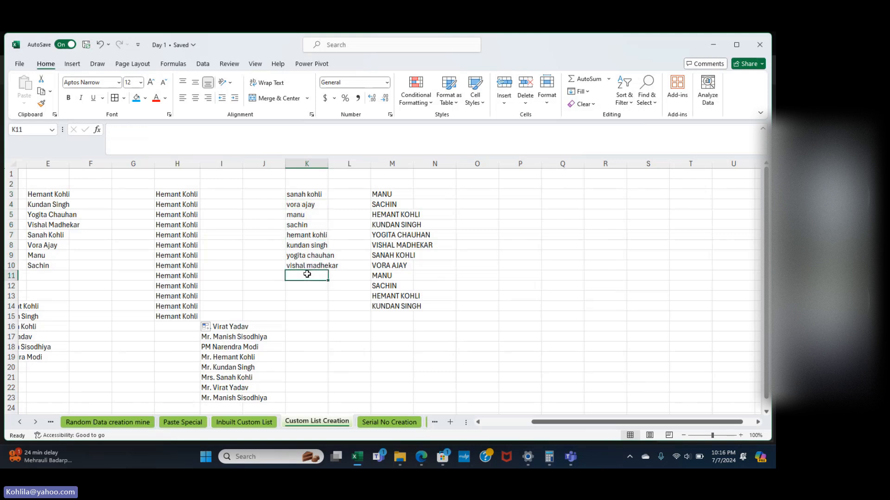
{"action": "type", "text": "Broken"}
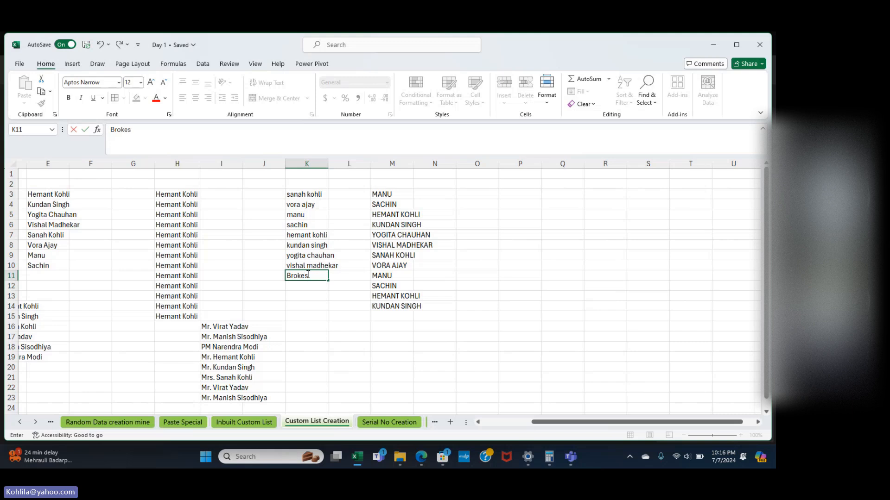
{"action": "key", "text": "BackSpace"}
{"action": "key", "text": "BackSpace"}
{"action": "key", "text": "BackSpace"}
{"action": "key", "text": "BackSpace"}
{"action": "type", "text": "ijesh"}
{"action": "key", "text": "Return"}
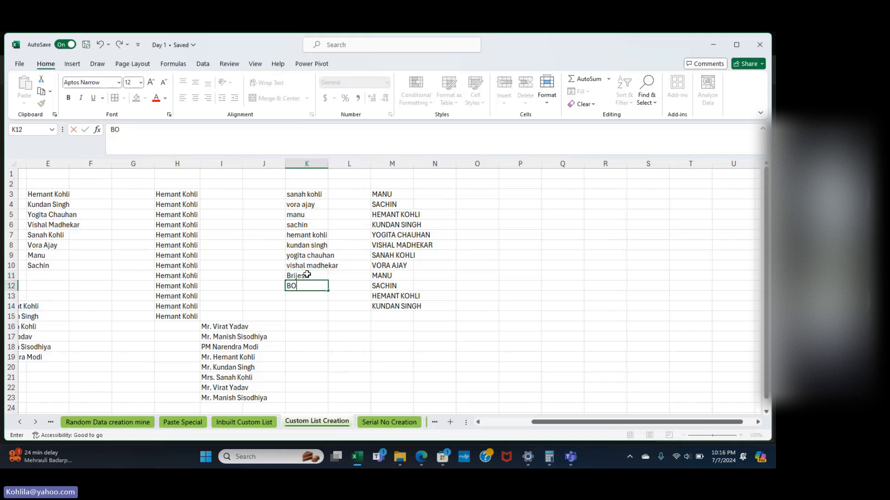
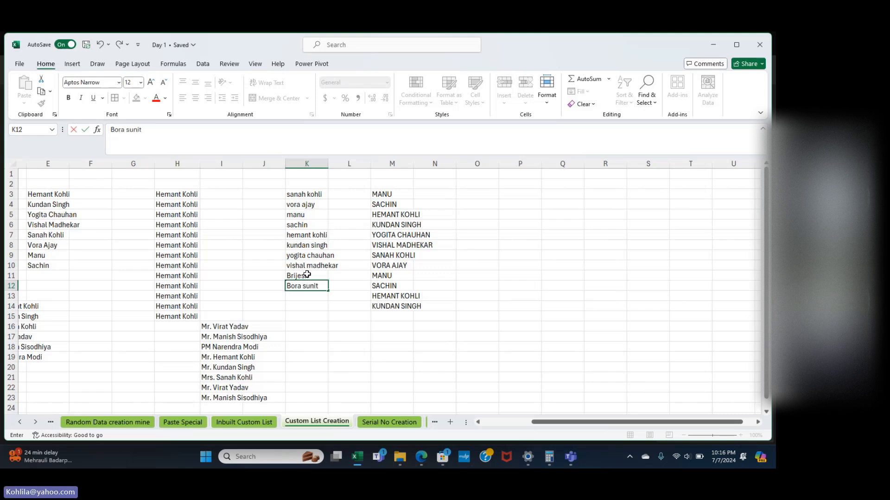
{"action": "key", "text": "Return"}
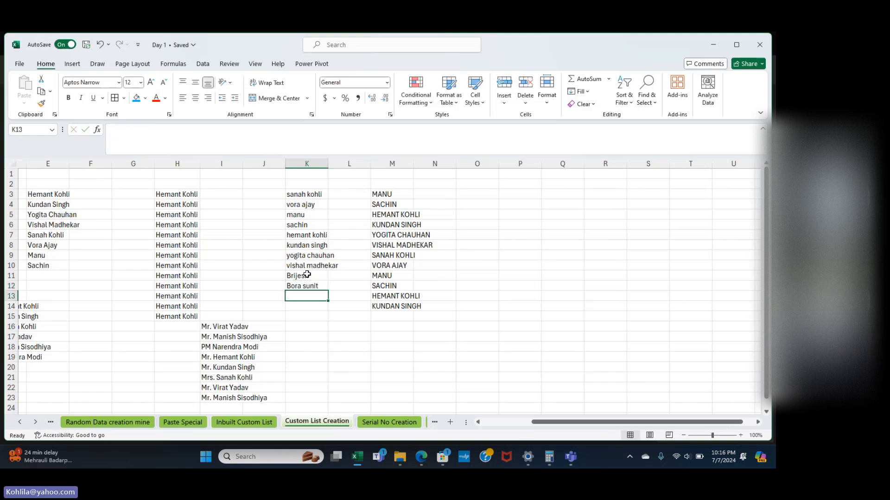
{"action": "left_click_drag", "start_coordinate": [314, 194], "coordinate": [313, 283]}
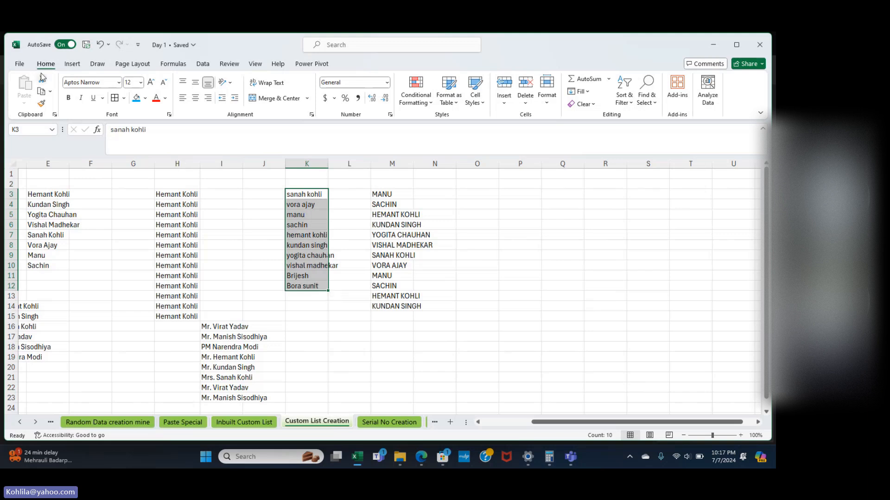
Import $K$3:$K$12 as a new custom list via Options > Advanced > Edit Custom Lists.
{"action": "left_click", "coordinate": [18, 65]}
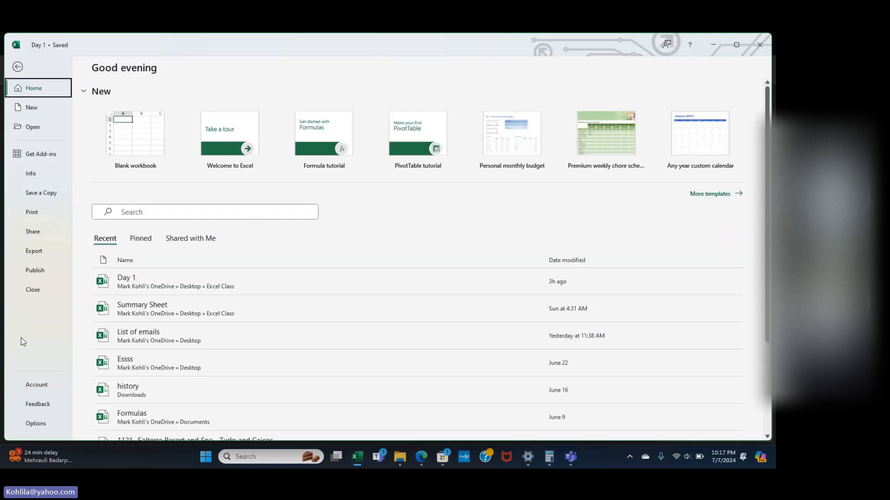
{"action": "left_click", "coordinate": [38, 425]}
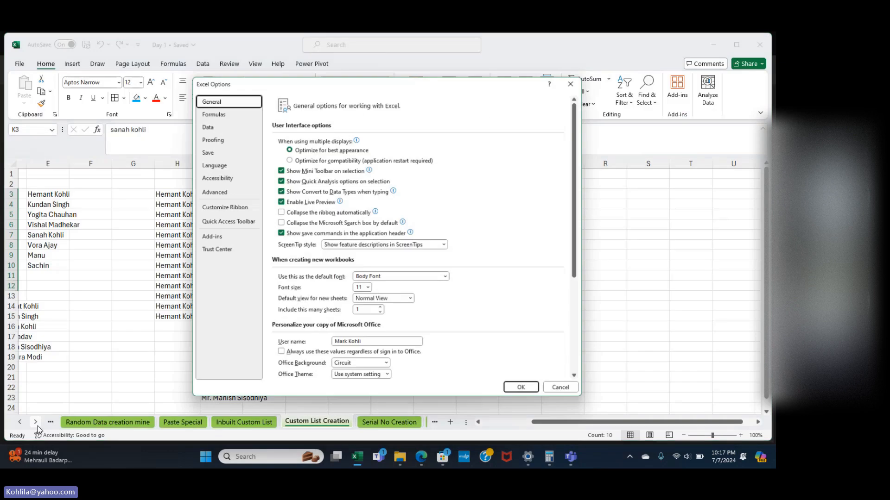
{"action": "left_click", "coordinate": [216, 192]}
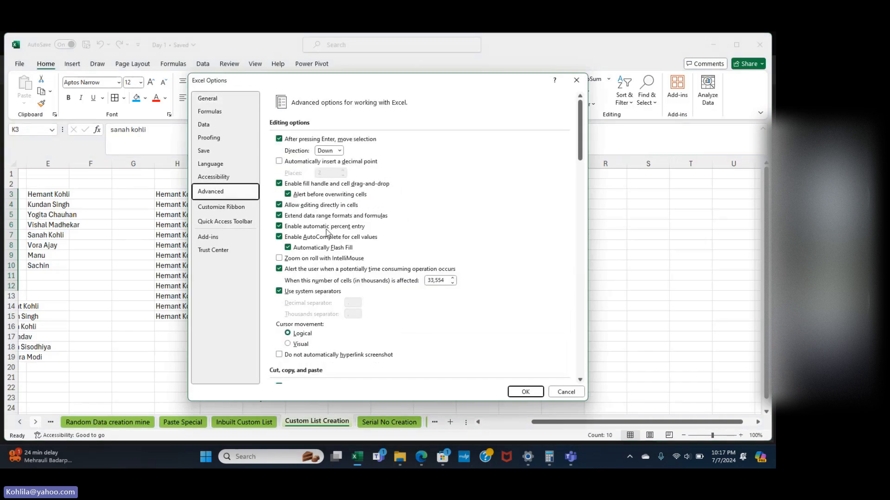
{"action": "scroll", "coordinate": [330, 241], "scroll_direction": "down", "scroll_amount": 20}
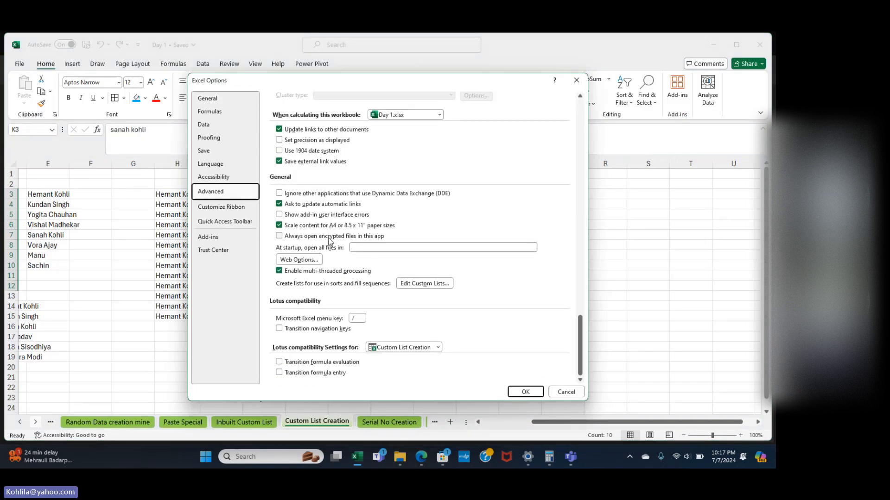
{"action": "left_click", "coordinate": [440, 288]}
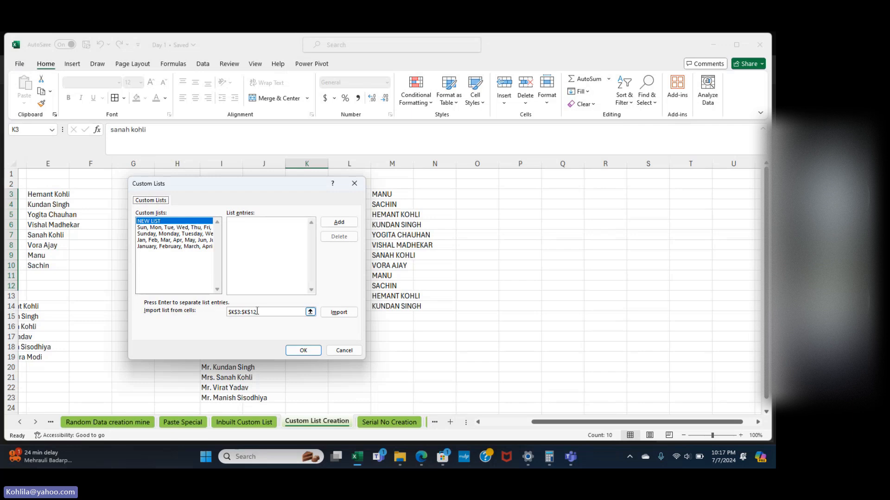
{"action": "left_click", "coordinate": [339, 312]}
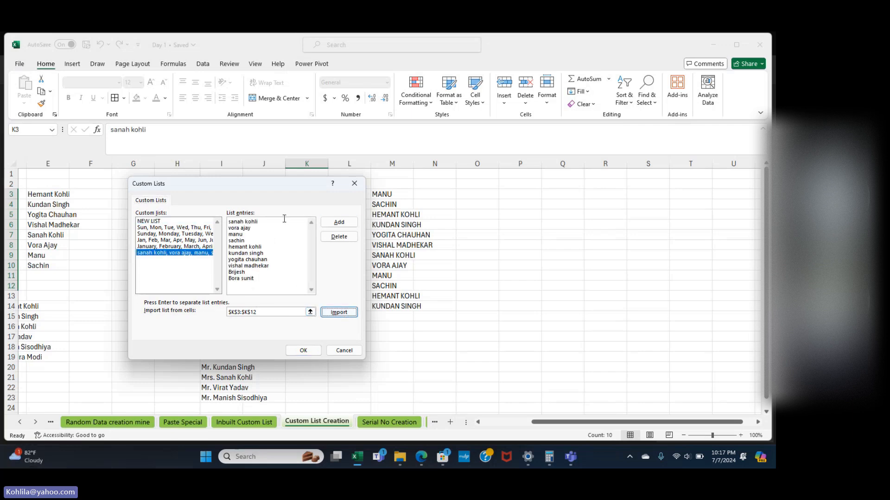
{"action": "left_click", "coordinate": [342, 225]}
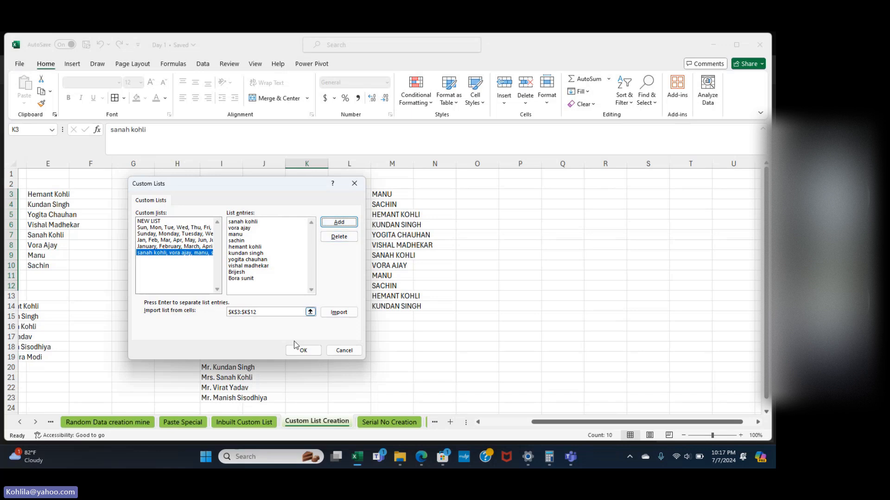
{"action": "left_click", "coordinate": [301, 350]}
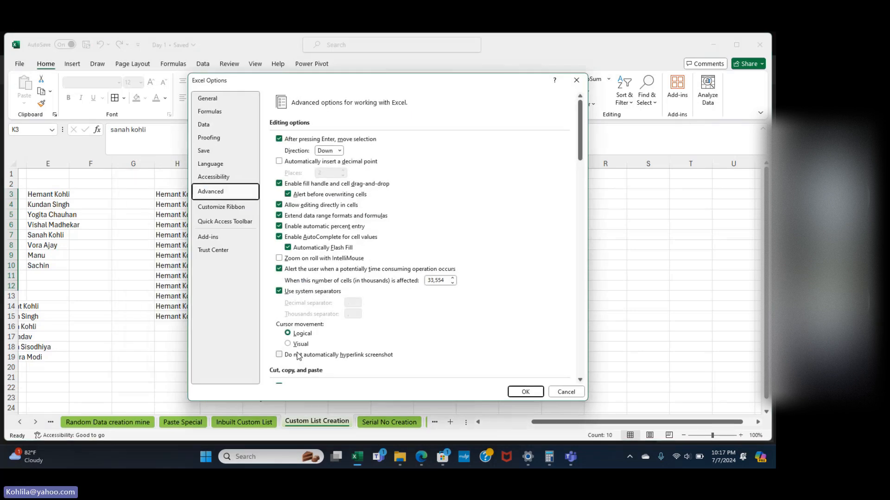
{"action": "left_click", "coordinate": [523, 391]}
{"action": "left_click", "coordinate": [565, 197]}
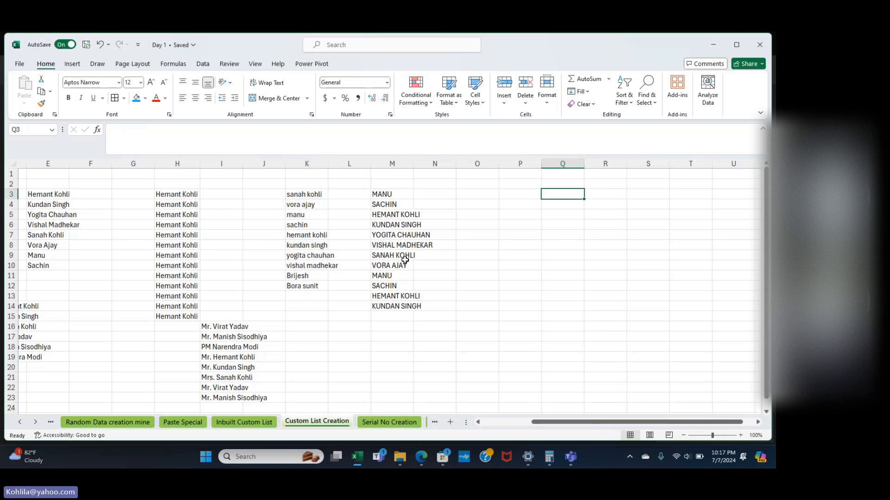
Apply a blue fill colour to the ten names in K3:K12.
{"action": "scroll", "coordinate": [287, 312], "scroll_direction": "down", "scroll_amount": 2}
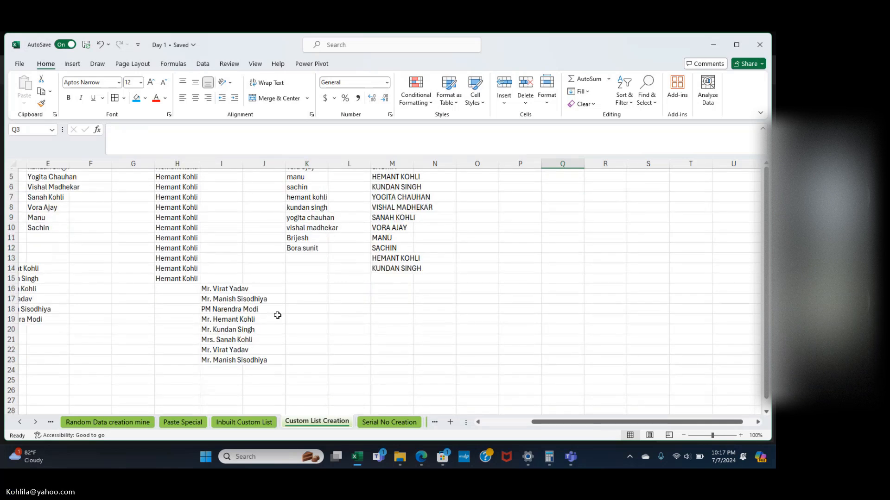
{"action": "scroll", "coordinate": [277, 315], "scroll_direction": "left", "scroll_amount": 3}
{"action": "scroll", "coordinate": [277, 315], "scroll_direction": "up", "scroll_amount": 1}
{"action": "scroll", "coordinate": [277, 315], "scroll_direction": "left", "scroll_amount": 1}
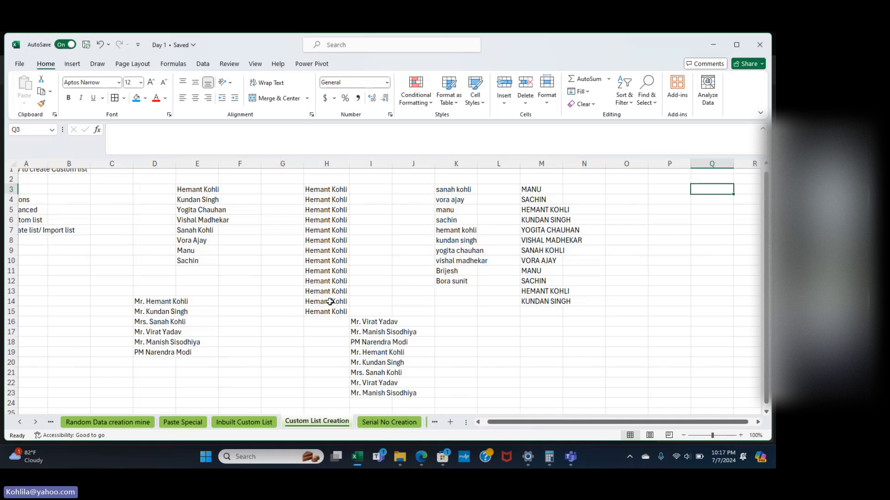
{"action": "scroll", "coordinate": [329, 301], "scroll_direction": "up", "scroll_amount": 1}
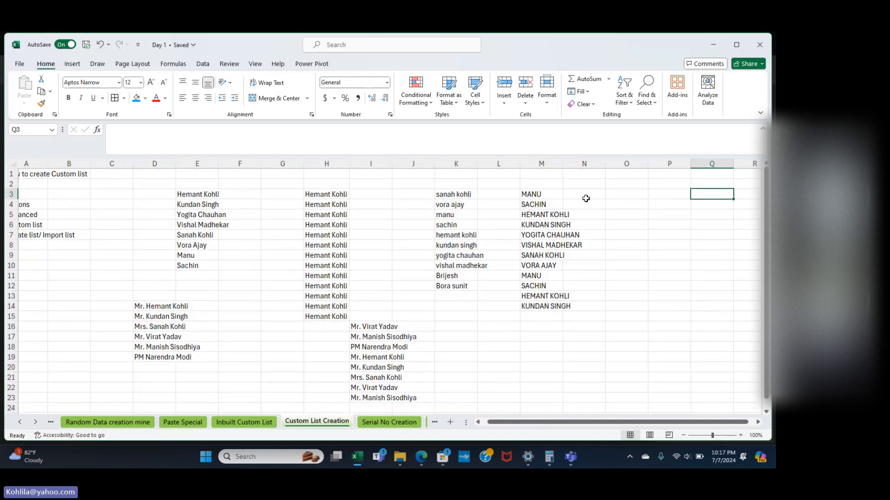
{"action": "left_click_drag", "start_coordinate": [469, 192], "coordinate": [461, 287]}
{"action": "left_click", "coordinate": [136, 99]}
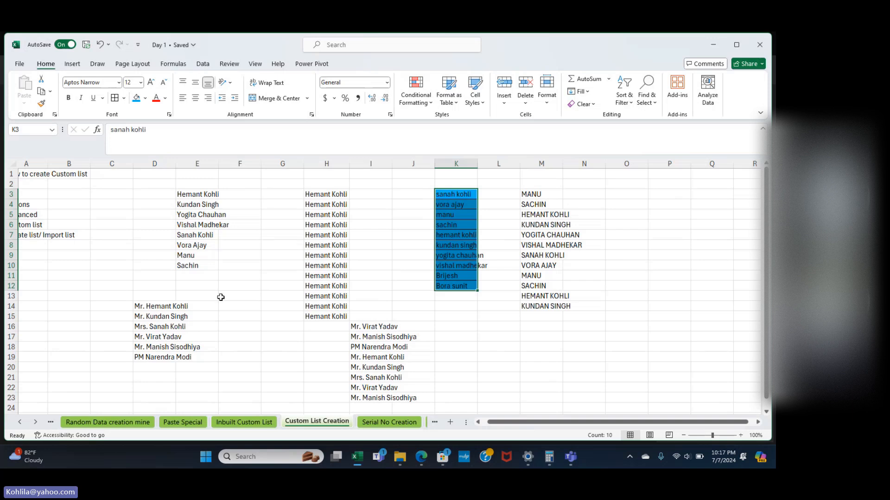
Enter two more titled names in D20 and D21, then select D14:D21.
{"action": "left_click", "coordinate": [152, 307]}
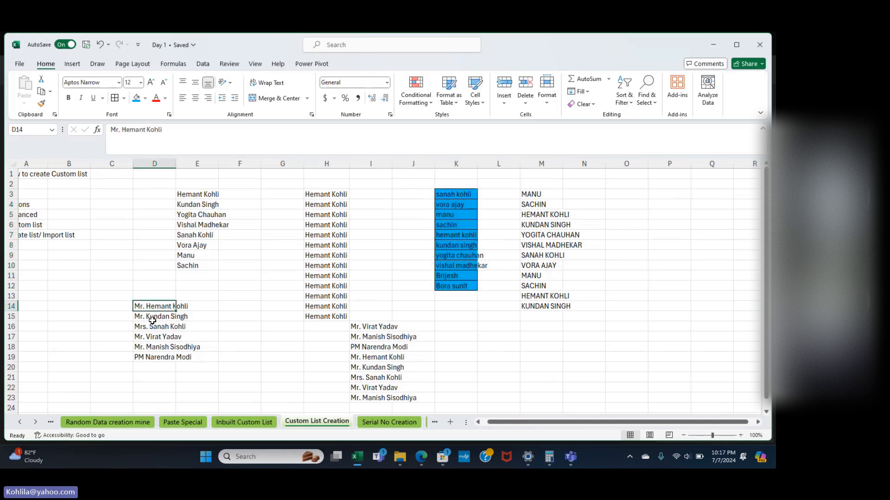
{"action": "left_click", "coordinate": [154, 368]}
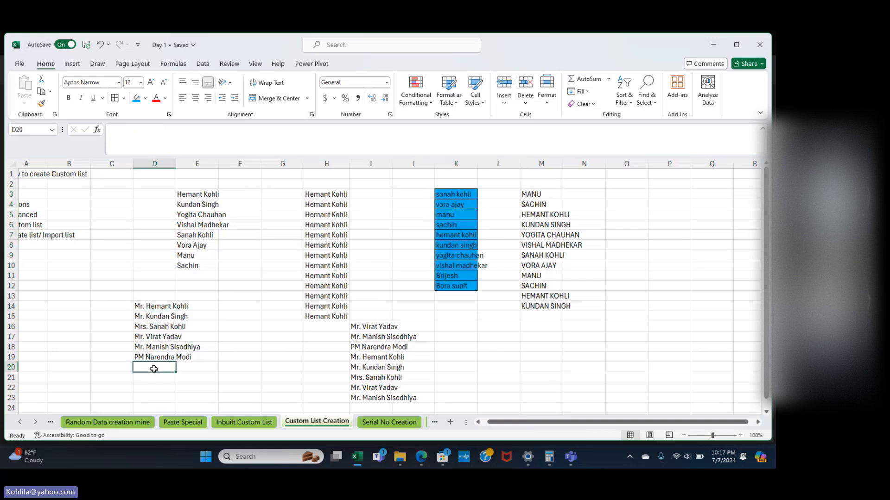
{"action": "type", "text": "Er"}
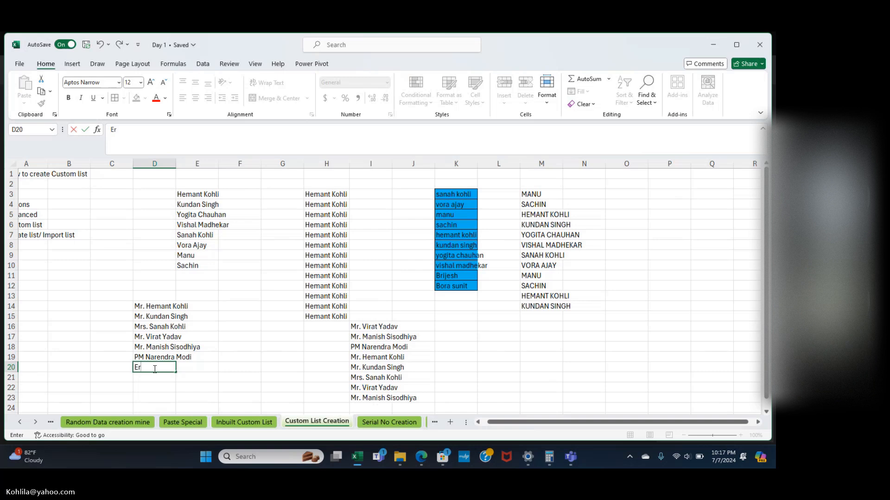
{"action": "type", "text": ". Kur"}
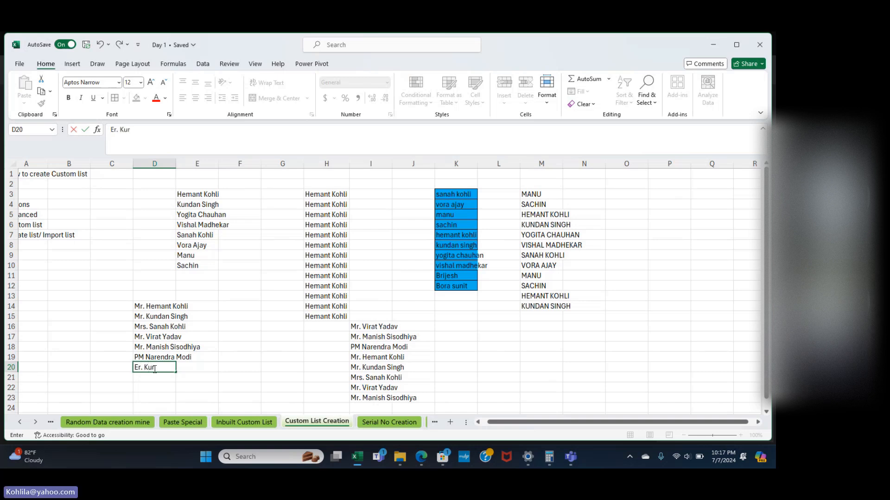
{"action": "type", "text": "shid"}
{"action": "key", "text": "Return"}
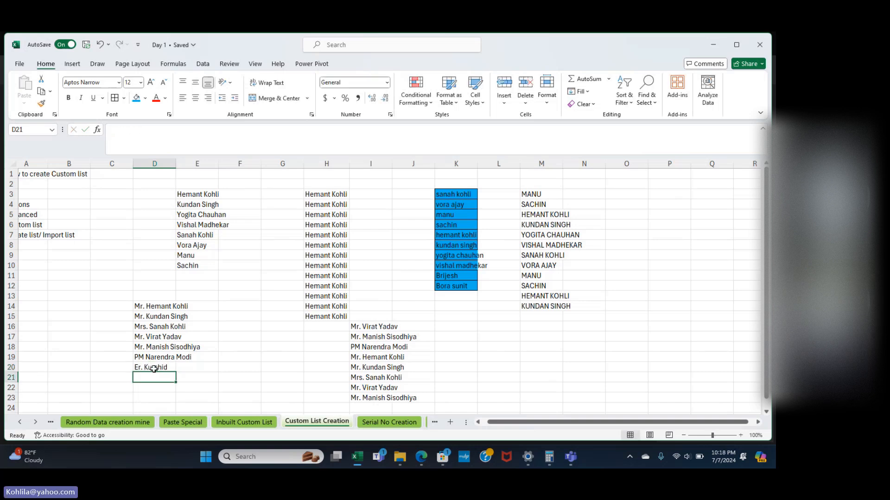
{"action": "type", "text": "Mumta"}
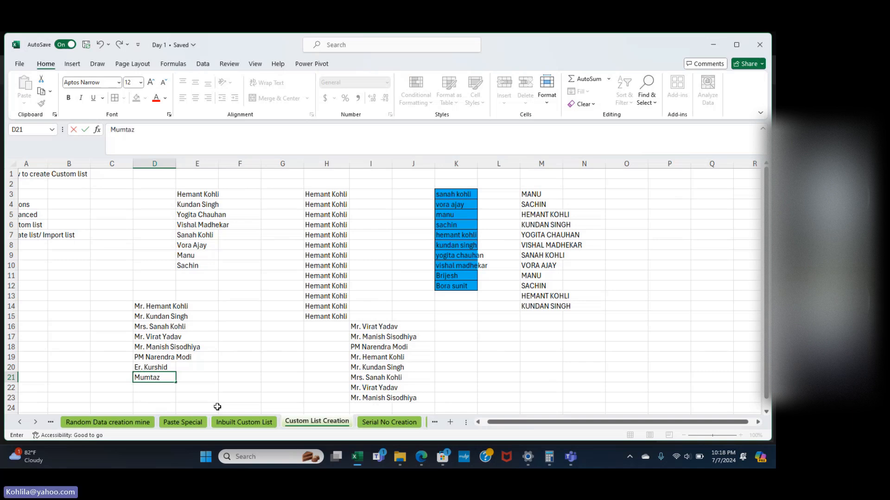
{"action": "type", "text": "z"}
{"action": "key", "text": "Return"}
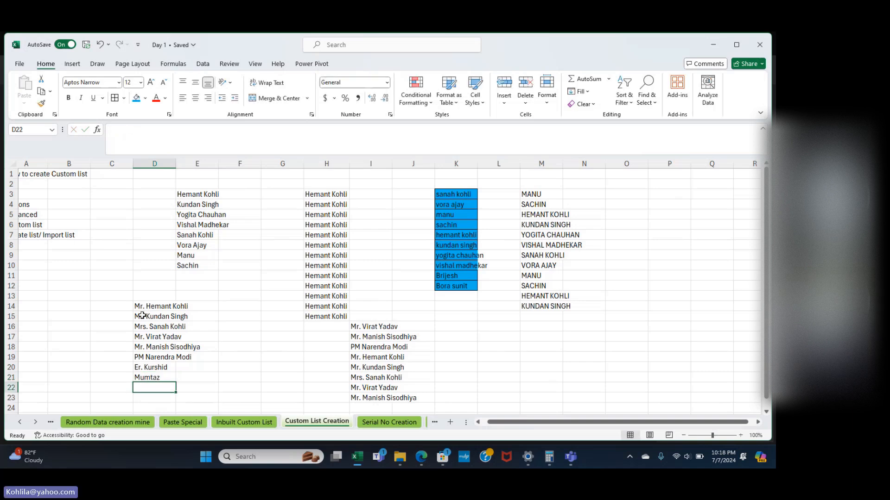
{"action": "left_click_drag", "start_coordinate": [140, 306], "coordinate": [150, 377]}
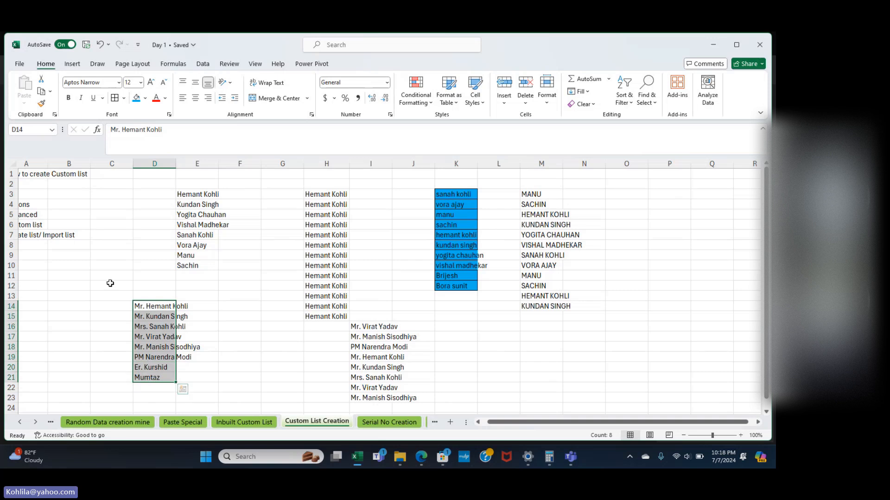
Import $D$14:$D$21 as a new custom list via Options > Advanced > Edit Custom Lists.
{"action": "left_click", "coordinate": [20, 63]}
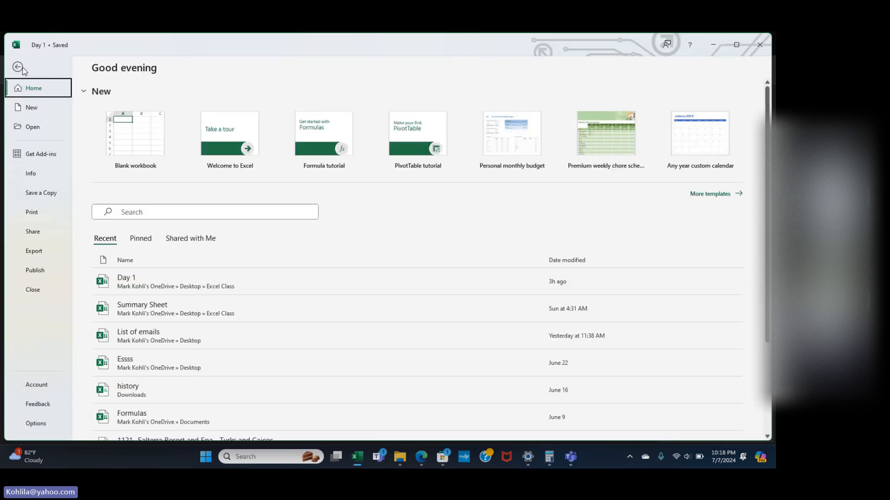
{"action": "left_click", "coordinate": [40, 420]}
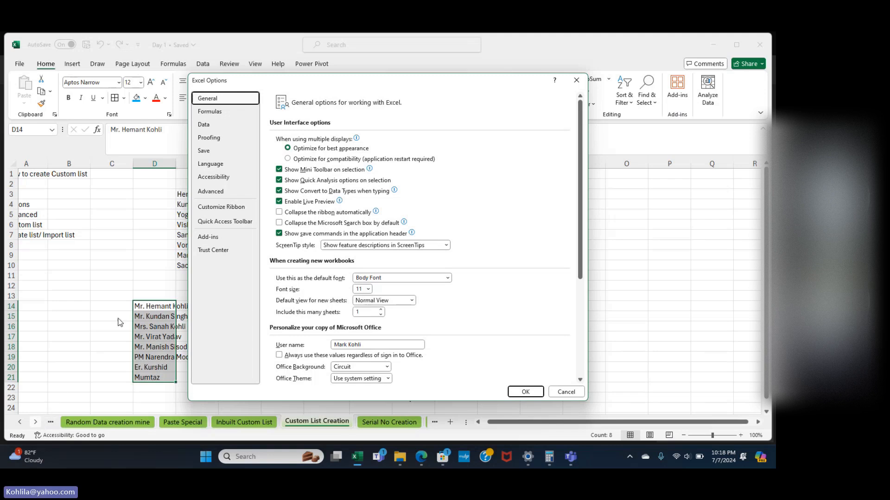
{"action": "scroll", "coordinate": [325, 302], "scroll_direction": "down", "scroll_amount": 5}
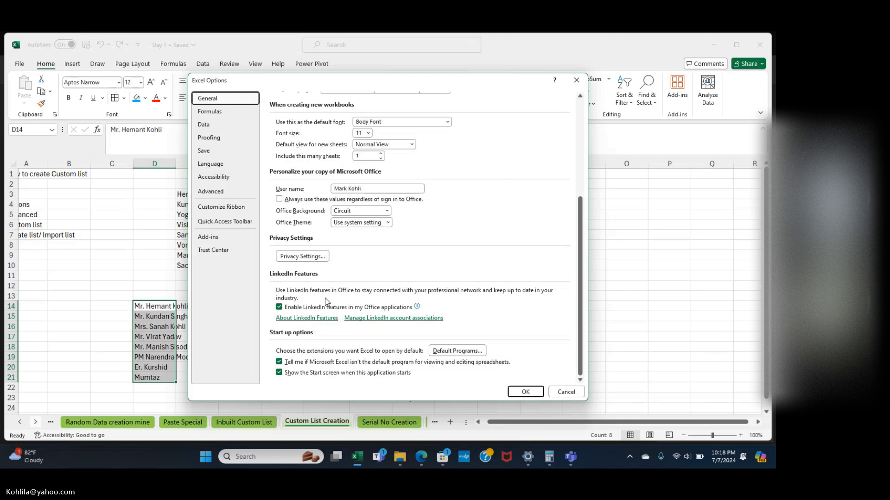
{"action": "scroll", "coordinate": [326, 302], "scroll_direction": "up", "scroll_amount": 5}
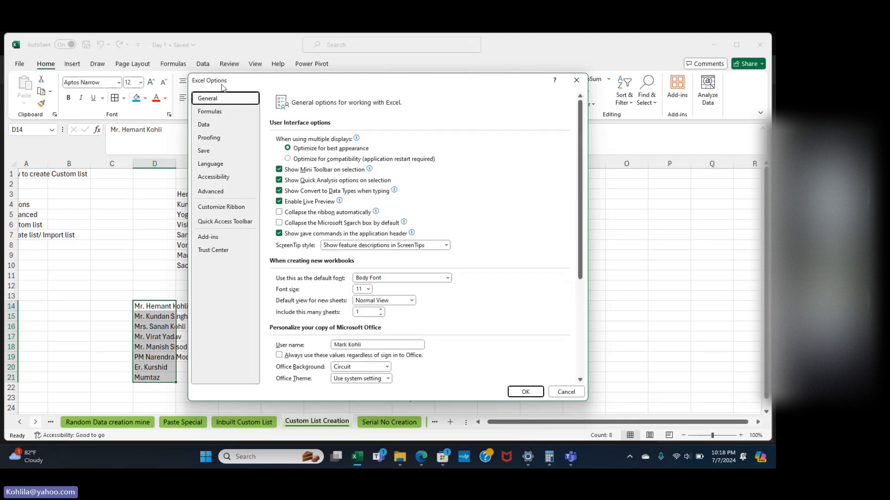
{"action": "left_click", "coordinate": [223, 192]}
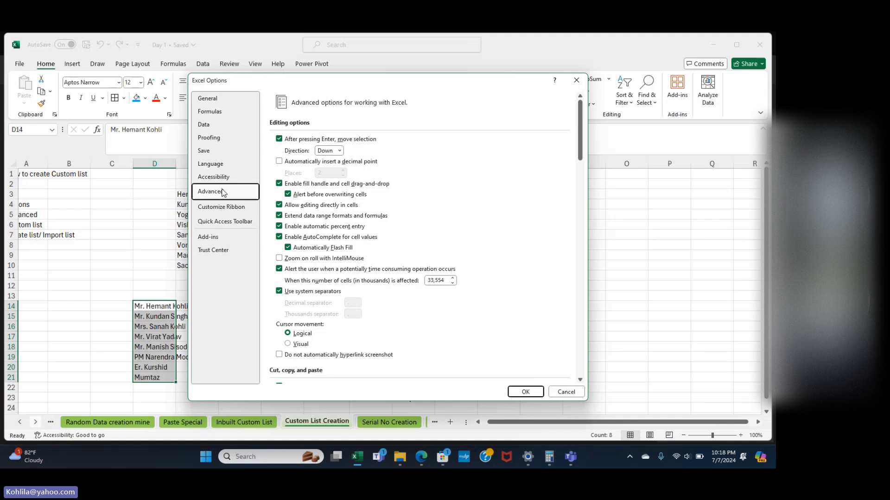
{"action": "scroll", "coordinate": [395, 218], "scroll_direction": "down", "scroll_amount": 5}
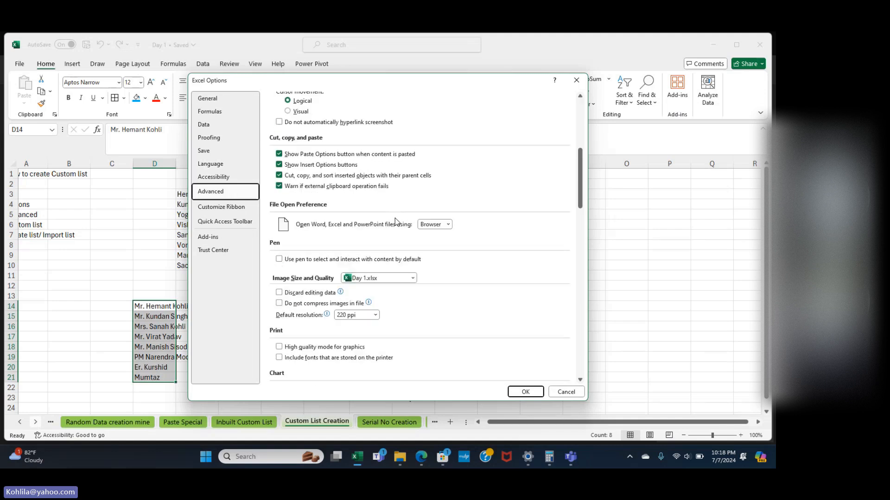
{"action": "scroll", "coordinate": [395, 218], "scroll_direction": "down", "scroll_amount": 15}
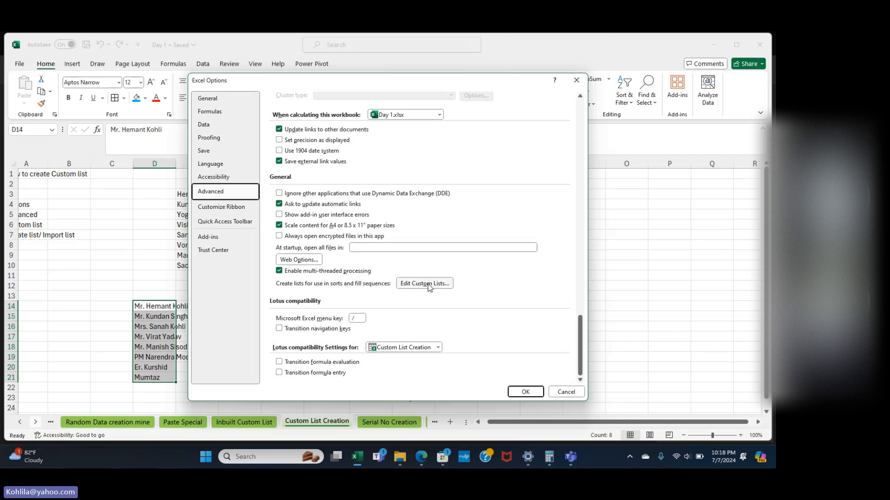
{"action": "left_click", "coordinate": [426, 284]}
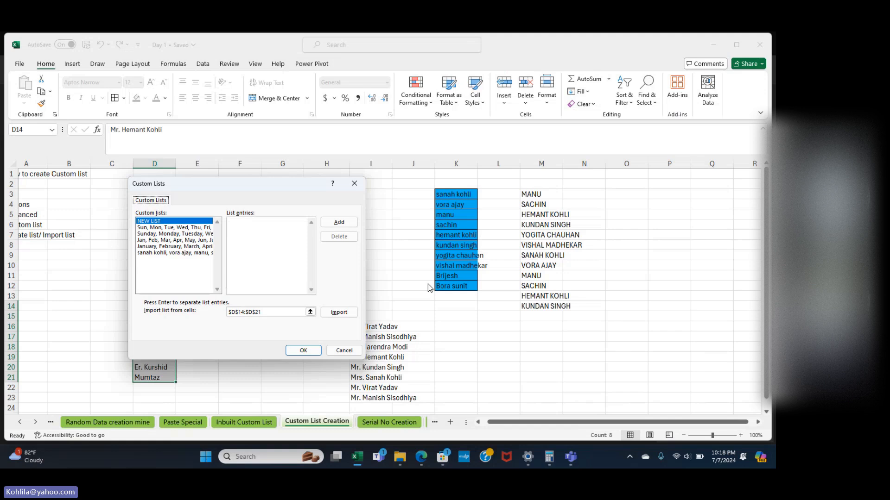
{"action": "left_click", "coordinate": [346, 313]}
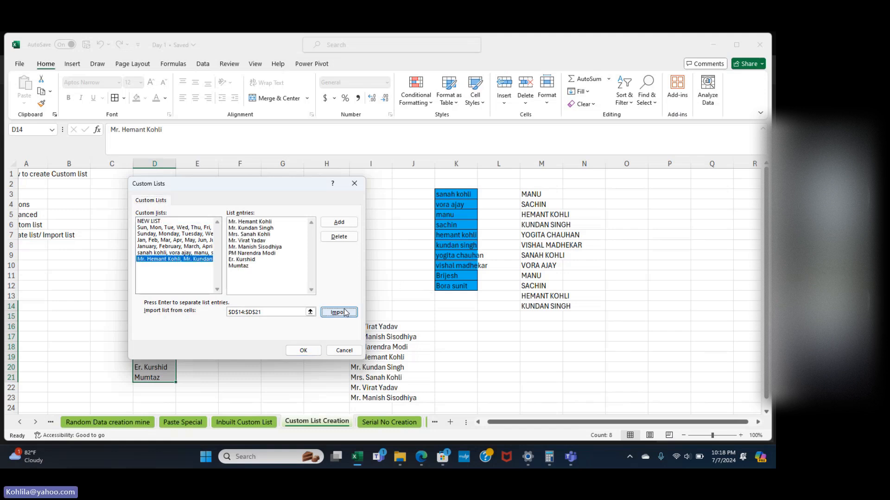
{"action": "left_click", "coordinate": [353, 223]}
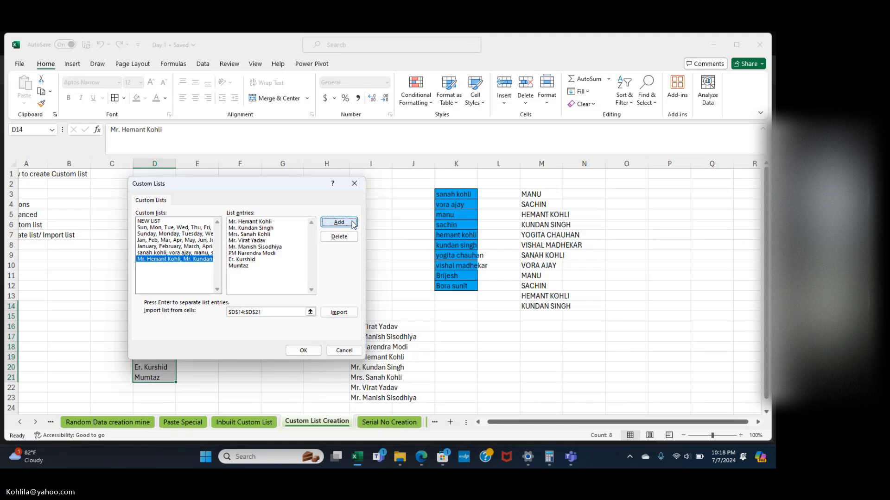
{"action": "left_click", "coordinate": [303, 352]}
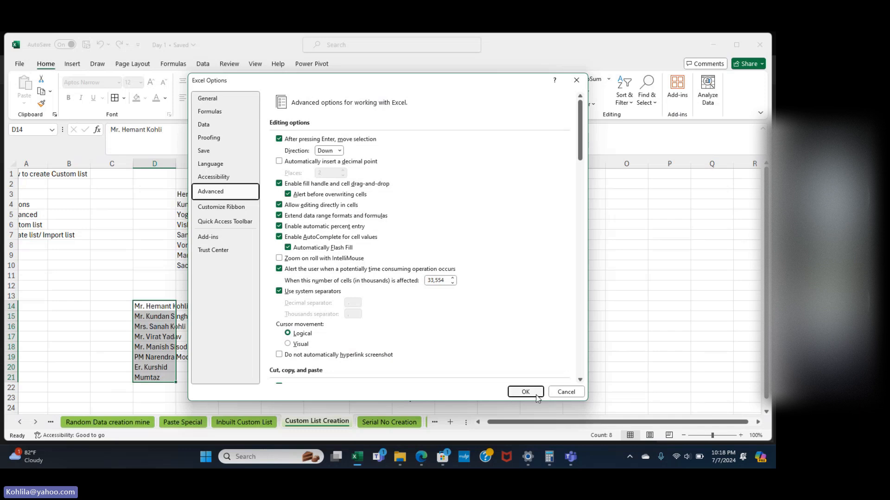
{"action": "left_click", "coordinate": [525, 392]}
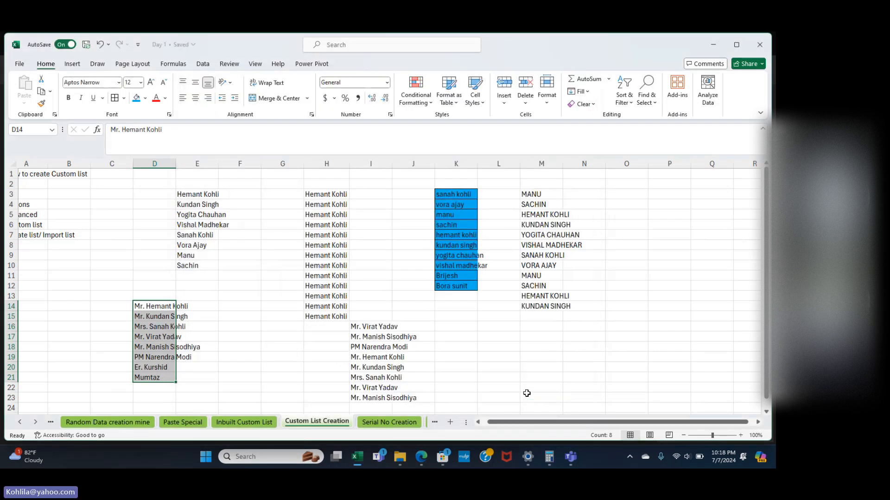
Fill D14:D21 orange and autofit column D to the longest name.
{"action": "left_click", "coordinate": [522, 358]}
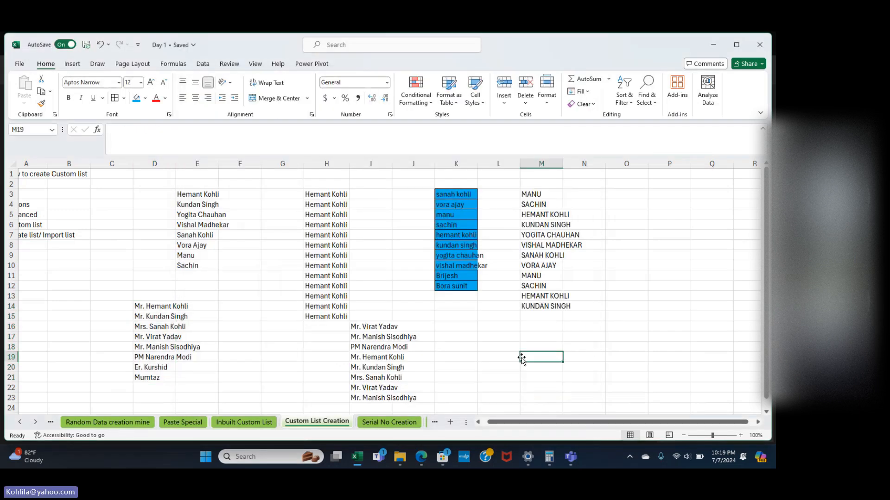
{"action": "left_click_drag", "start_coordinate": [145, 307], "coordinate": [140, 381]}
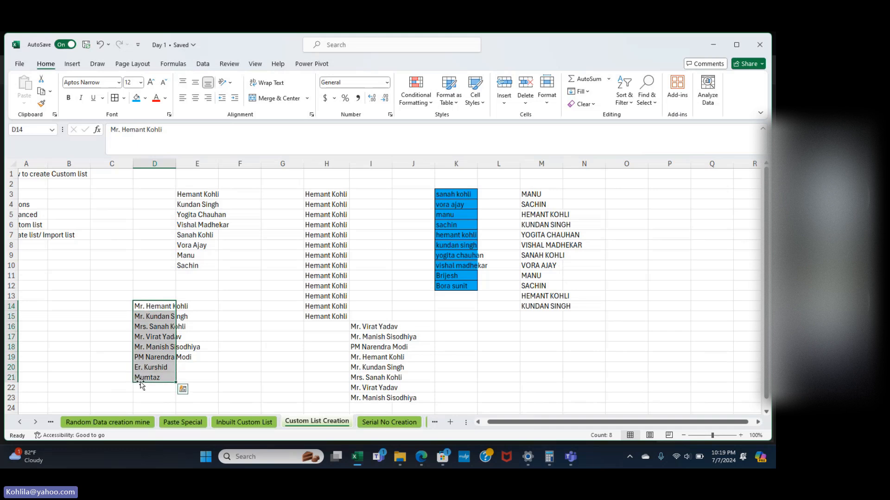
{"action": "left_click", "coordinate": [145, 98]}
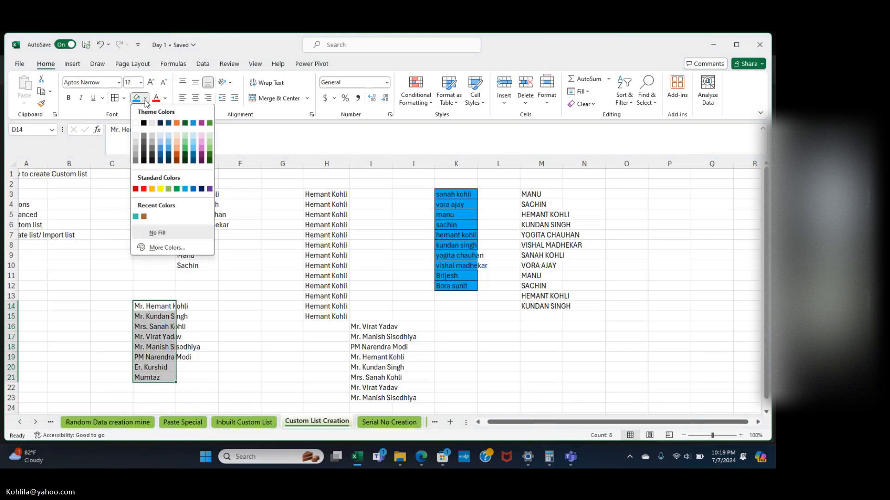
{"action": "left_click", "coordinate": [154, 189]}
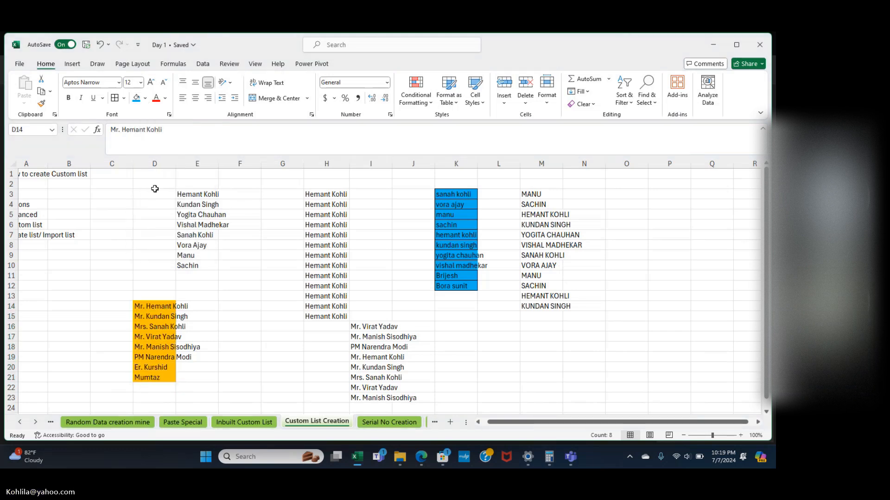
{"action": "double_click", "coordinate": [176, 164]}
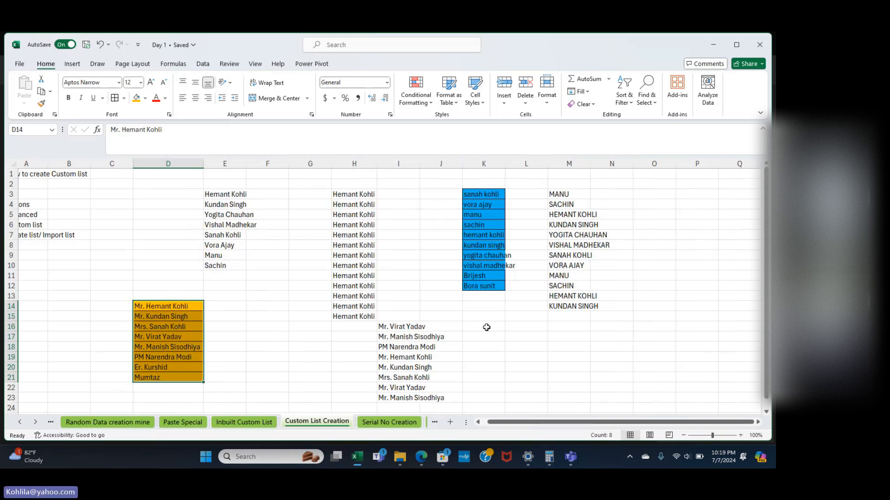
{"action": "left_click", "coordinate": [464, 337]}
{"action": "scroll", "coordinate": [464, 337], "scroll_direction": "right", "scroll_amount": 2}
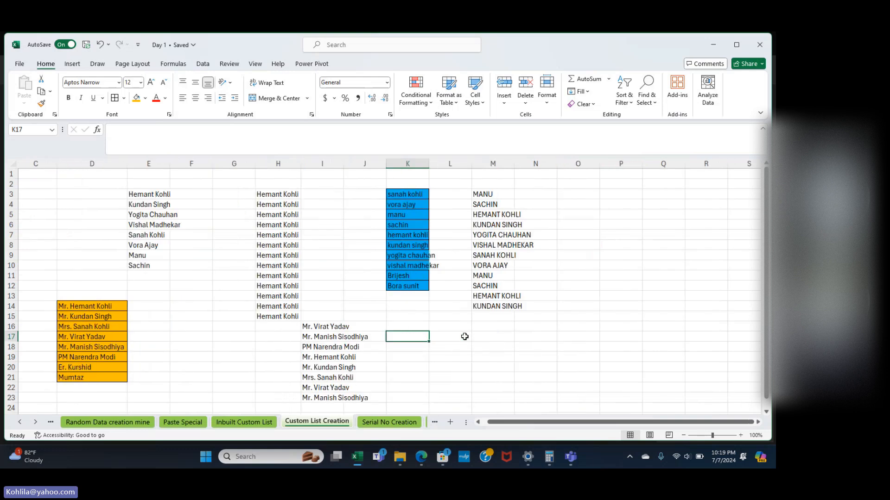
{"action": "left_click", "coordinate": [612, 197]}
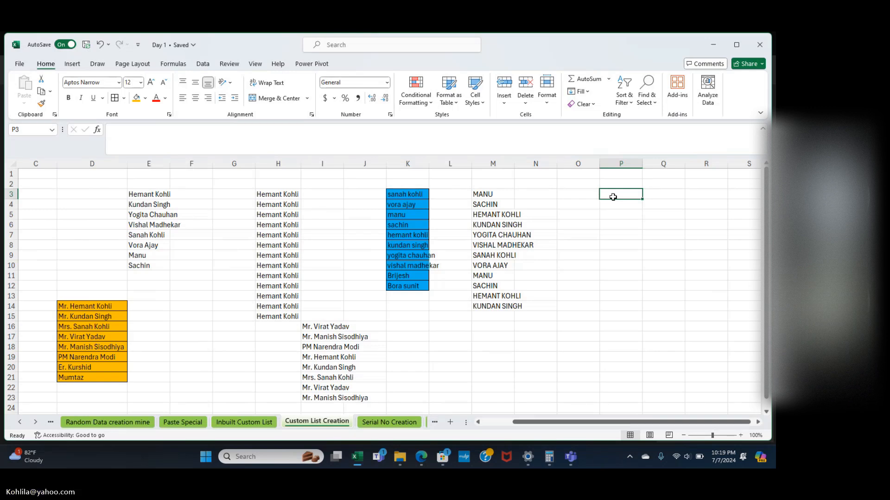
Enter the first lowercase list name into P3 and reselect P3.
{"action": "type", "text": "bri"}
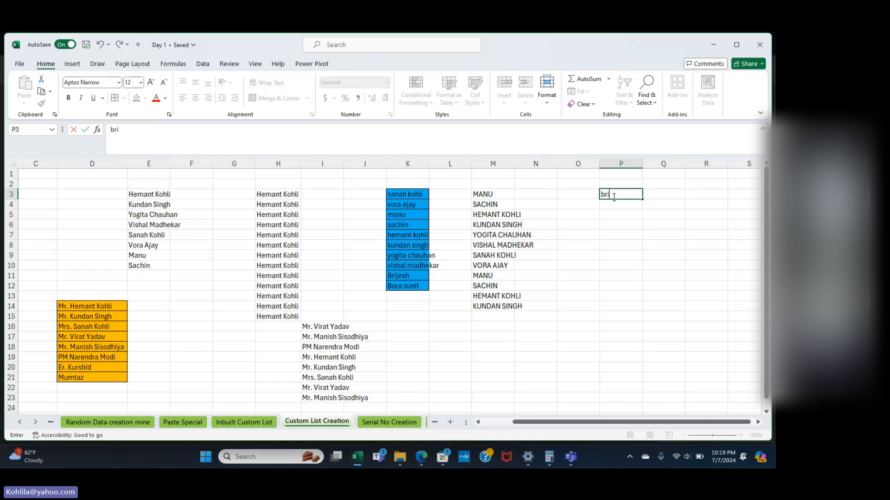
{"action": "type", "text": "jesh"}
{"action": "key", "text": "Return"}
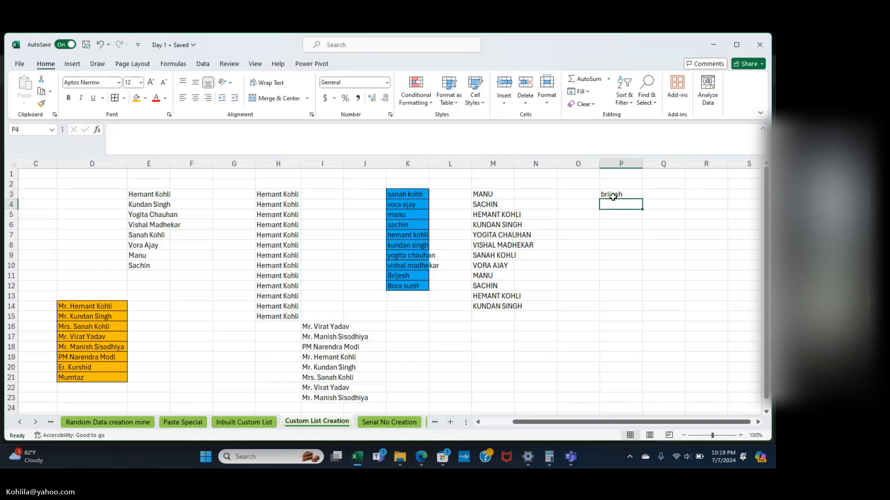
{"action": "left_click", "coordinate": [613, 197]}
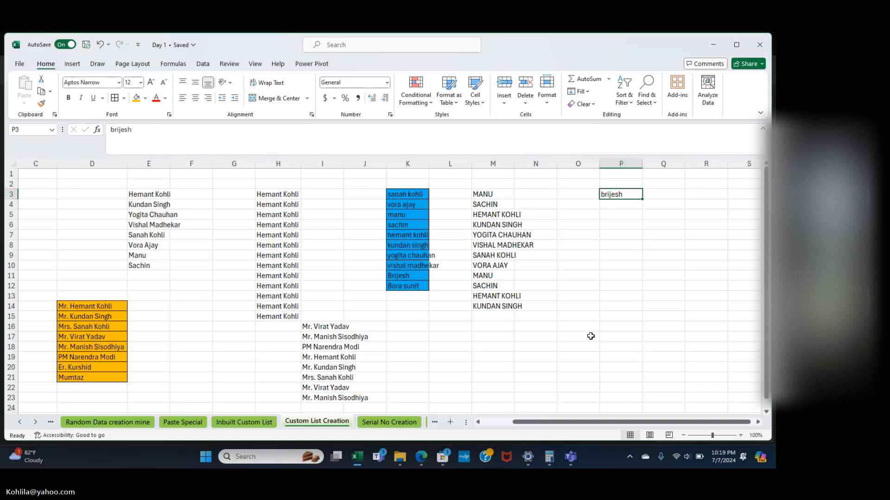
{"action": "left_click", "coordinate": [609, 287]}
{"action": "left_click", "coordinate": [617, 198]}
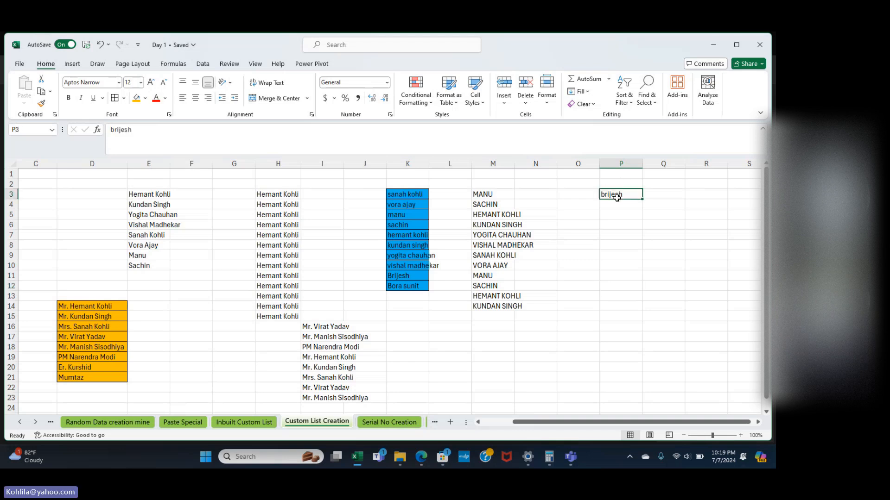
{"action": "left_click", "coordinate": [120, 132]}
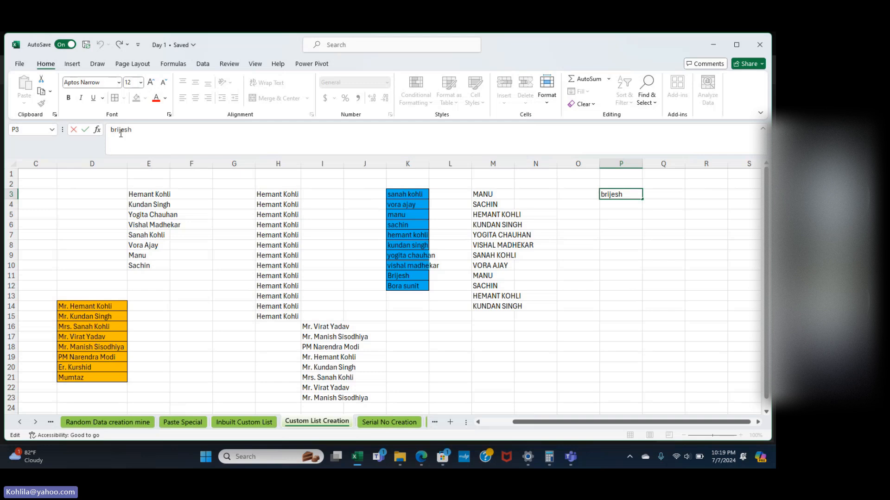
{"action": "left_click", "coordinate": [587, 226]}
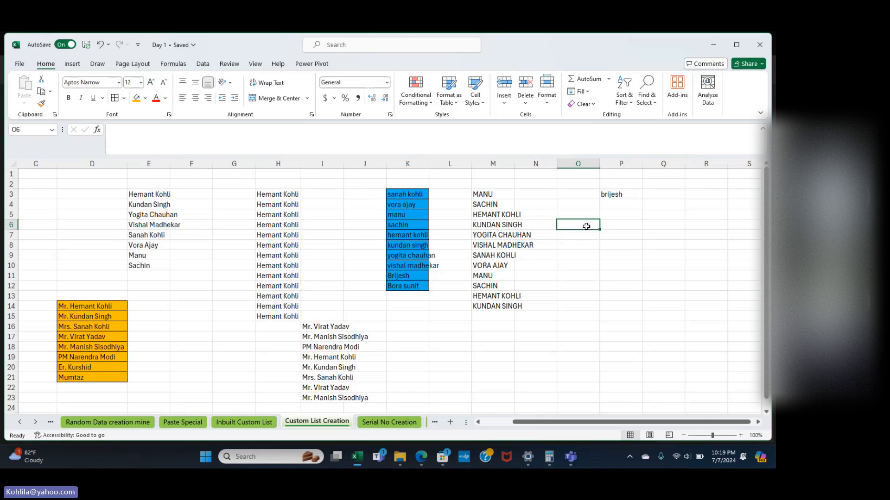
{"action": "left_click", "coordinate": [618, 195]}
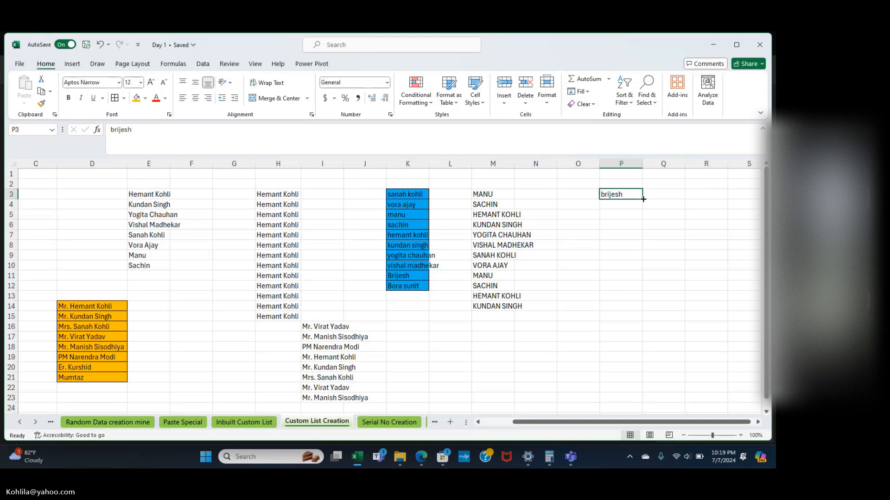
Auto-fill the custom list from P3 down to P5 with the fill handle.
{"action": "left_click_drag", "start_coordinate": [642, 200], "coordinate": [644, 327]}
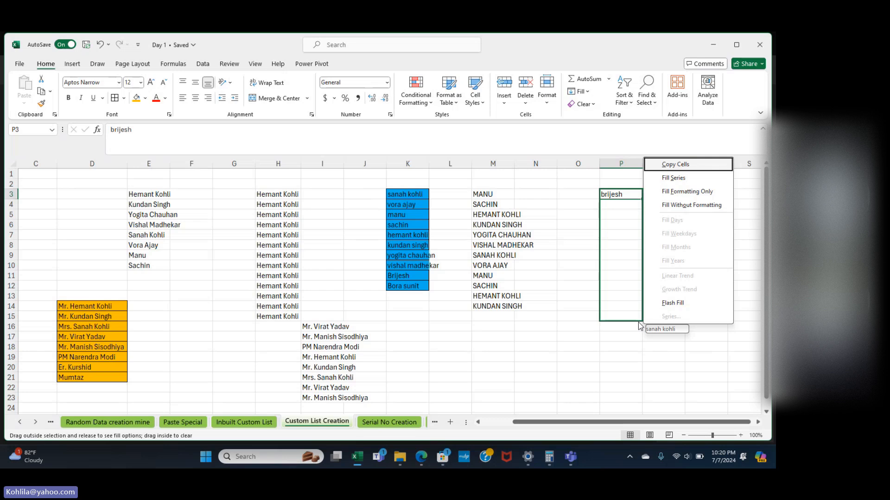
{"action": "left_click", "coordinate": [640, 320]}
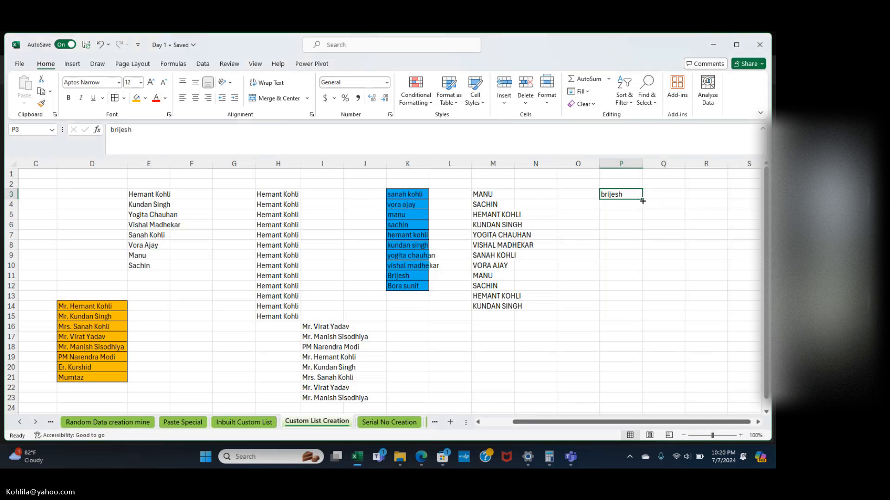
{"action": "left_click_drag", "start_coordinate": [643, 201], "coordinate": [644, 223]}
{"action": "left_click", "coordinate": [647, 227]}
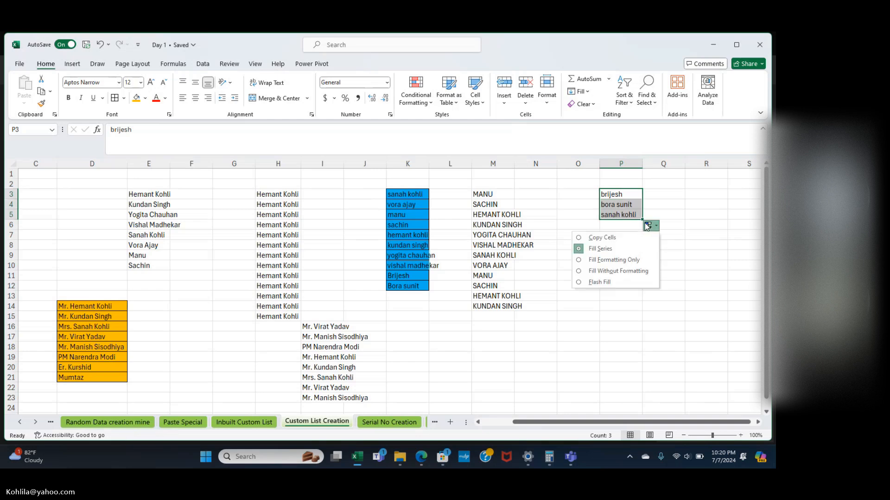
{"action": "left_click", "coordinate": [689, 197]}
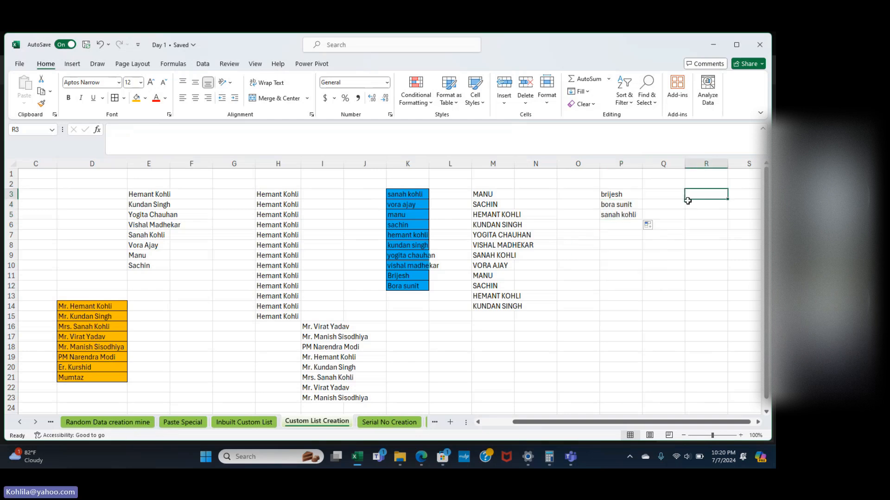
{"action": "left_click", "coordinate": [630, 213]}
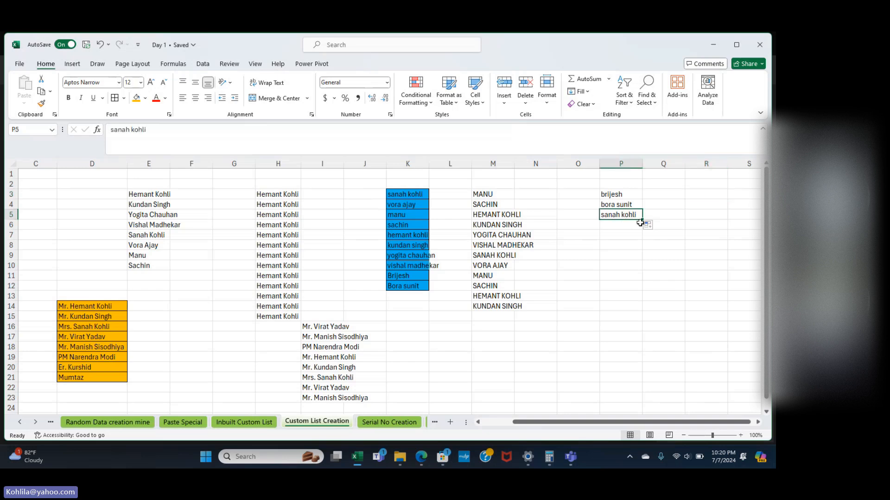
Undo a stray fill into Q5, then continue the list down column P to P8.
{"action": "left_click", "coordinate": [640, 226]}
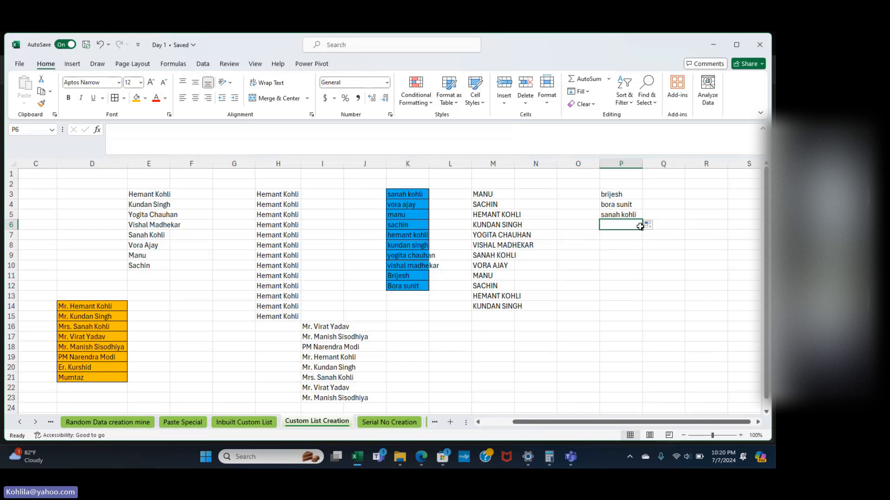
{"action": "left_click", "coordinate": [662, 204]}
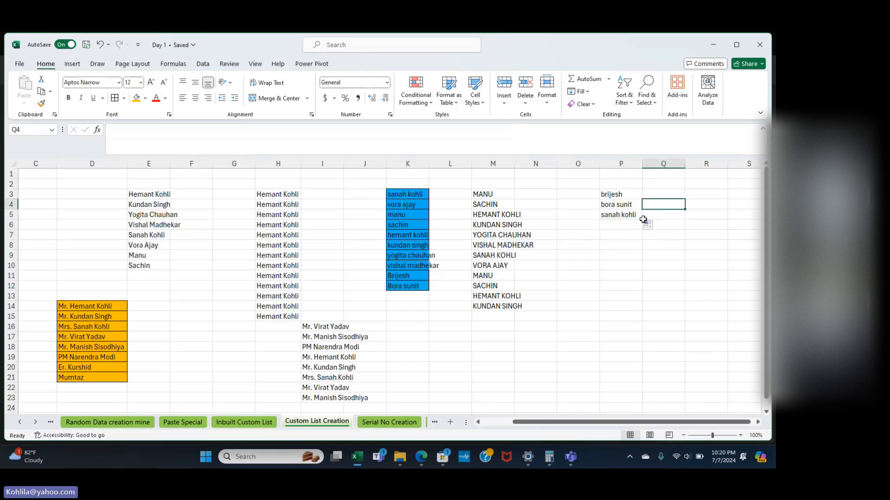
{"action": "left_click", "coordinate": [630, 215]}
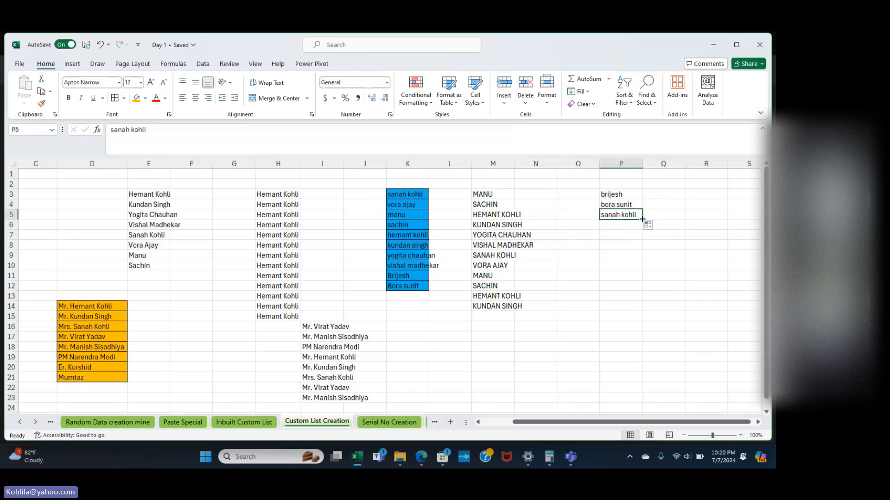
{"action": "left_click_drag", "start_coordinate": [642, 219], "coordinate": [685, 217]}
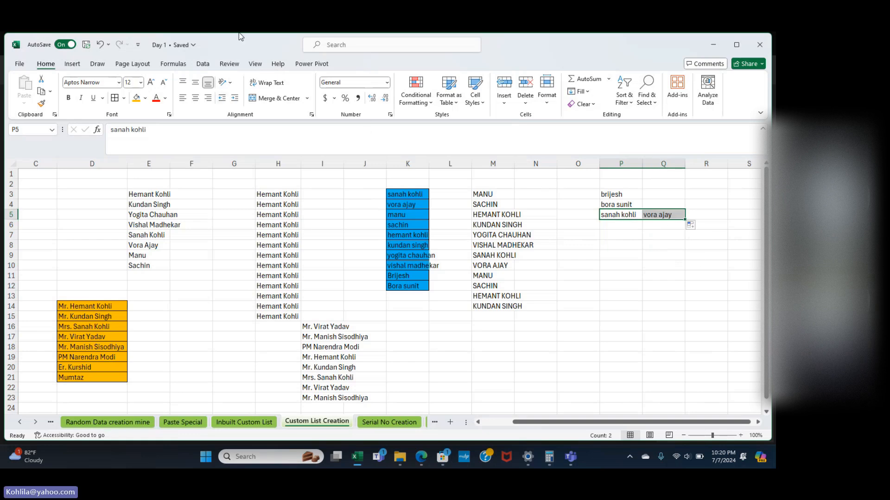
{"action": "left_click", "coordinate": [100, 44]}
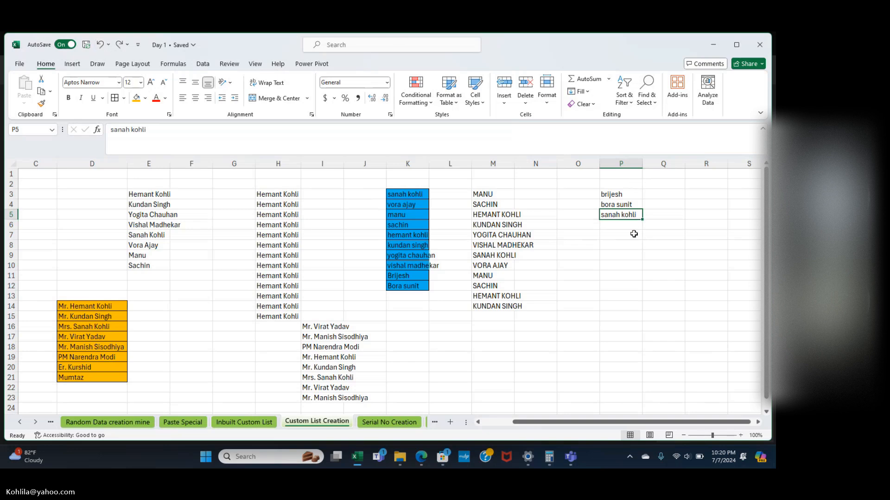
{"action": "left_click_drag", "start_coordinate": [652, 244], "coordinate": [616, 213]}
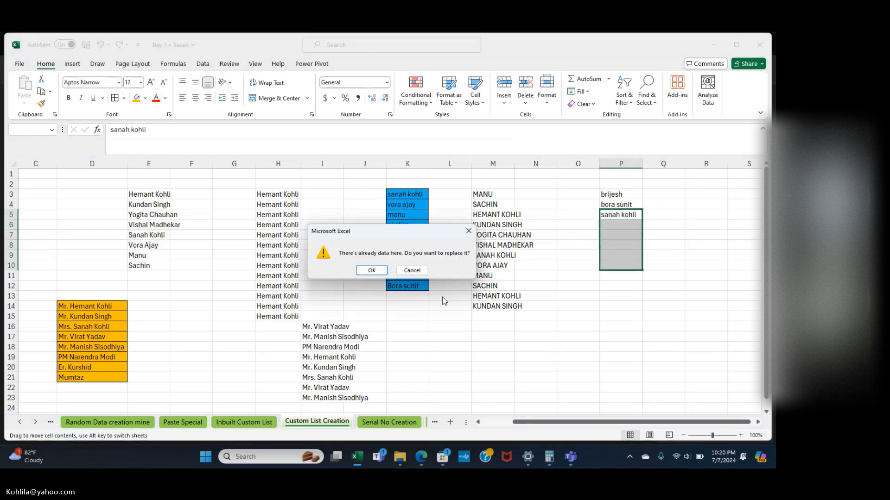
{"action": "left_click", "coordinate": [419, 269]}
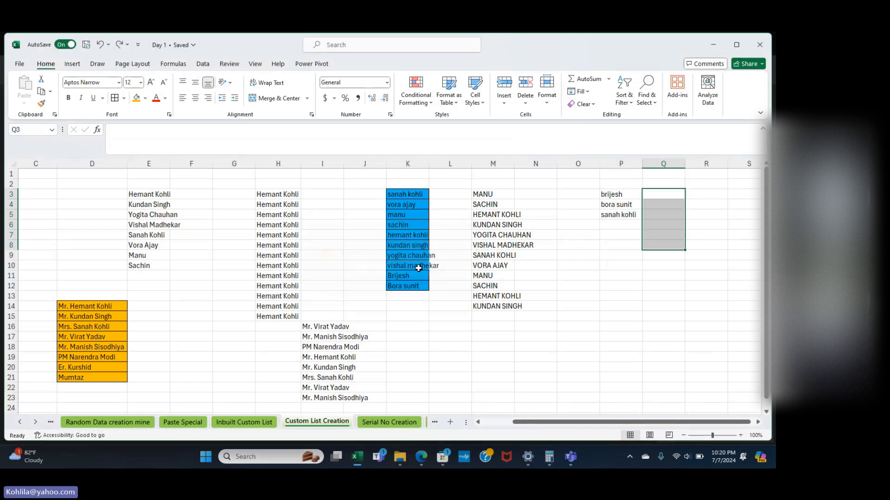
{"action": "left_click", "coordinate": [610, 217]}
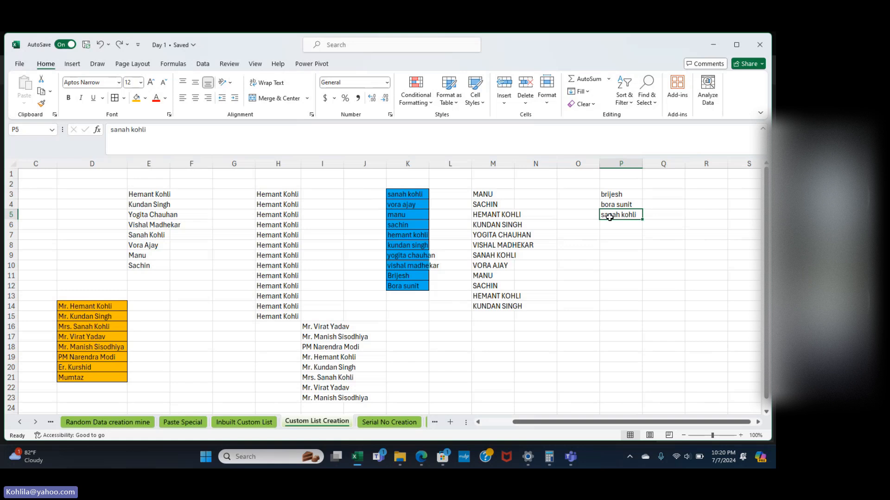
{"action": "left_click_drag", "start_coordinate": [641, 218], "coordinate": [643, 255]}
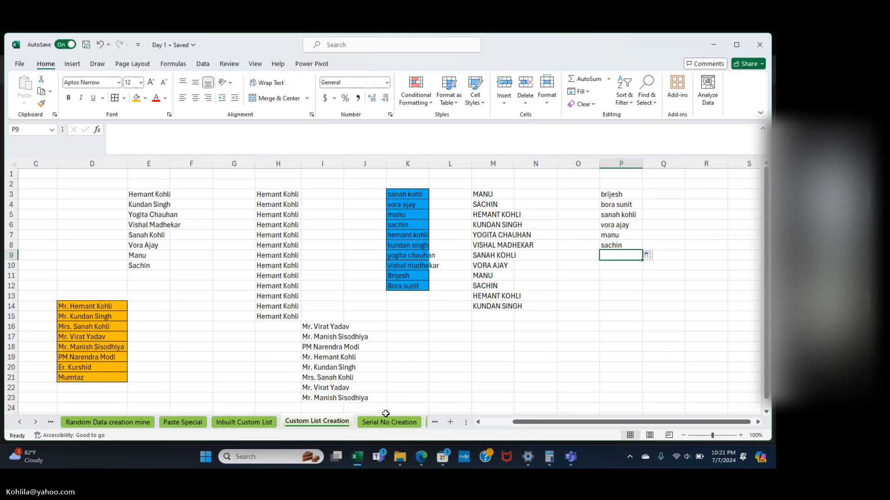
Review the filled Custom List Creation sheet, then move to the Serial No Creation sheet.
{"action": "scroll", "coordinate": [464, 360], "scroll_direction": "left", "scroll_amount": 2}
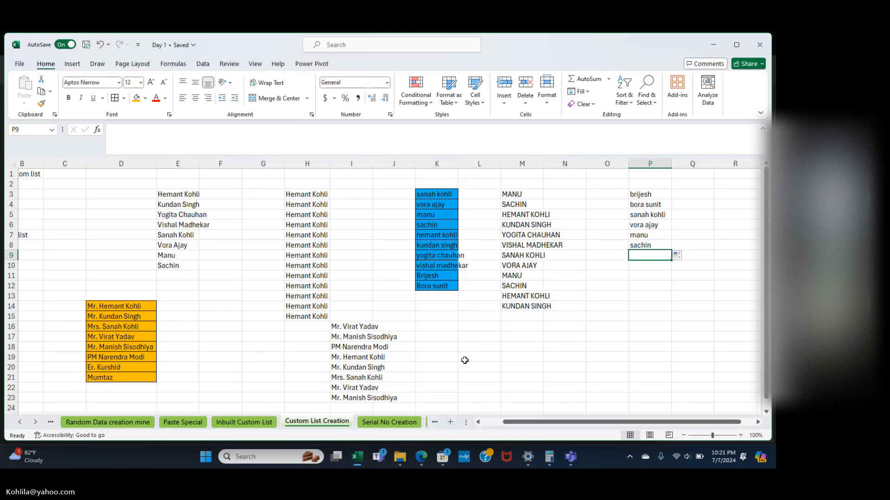
{"action": "scroll", "coordinate": [465, 360], "scroll_direction": "down", "scroll_amount": 1}
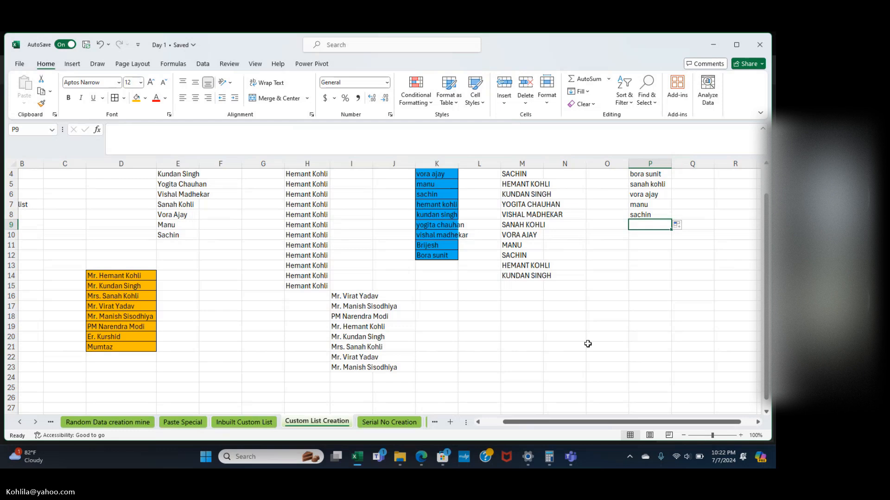
{"action": "scroll", "coordinate": [532, 329], "scroll_direction": "up", "scroll_amount": 2}
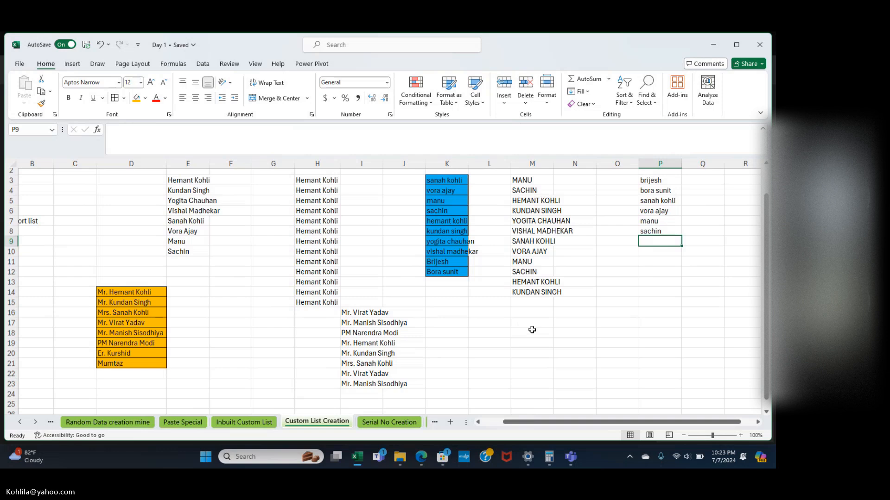
{"action": "scroll", "coordinate": [532, 330], "scroll_direction": "down", "scroll_amount": 1}
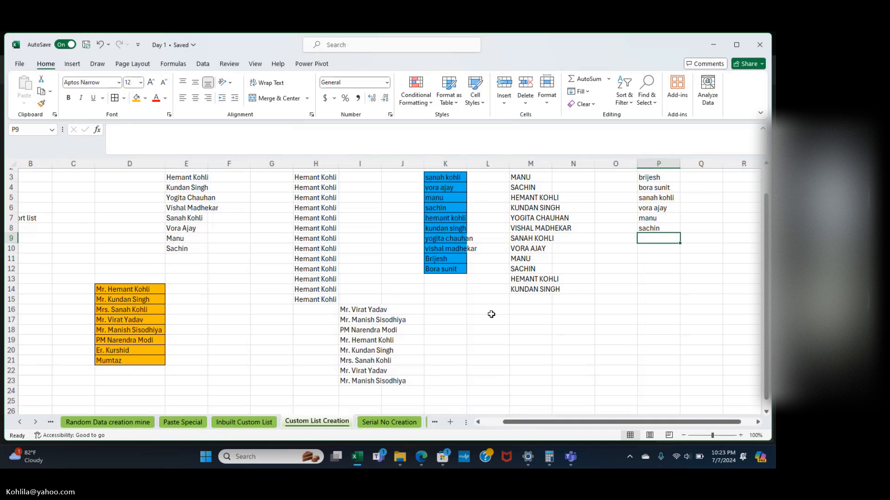
{"action": "left_click", "coordinate": [487, 330]}
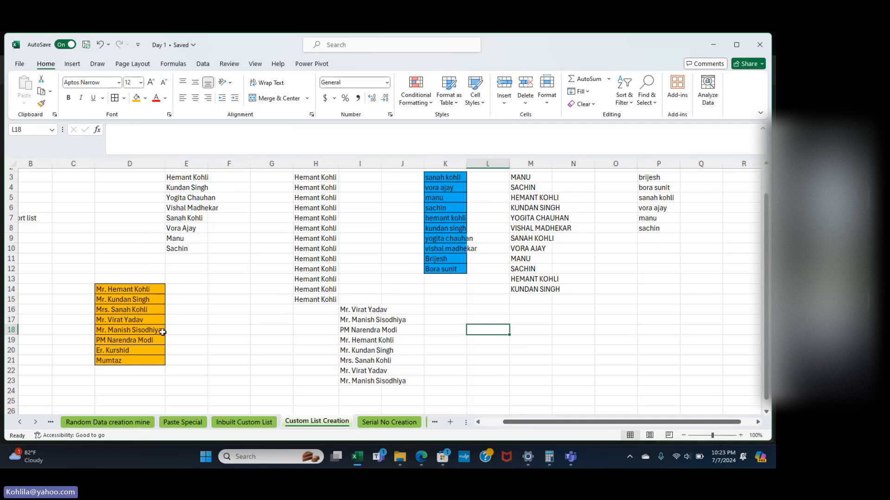
{"action": "scroll", "coordinate": [163, 332], "scroll_direction": "up", "scroll_amount": 1}
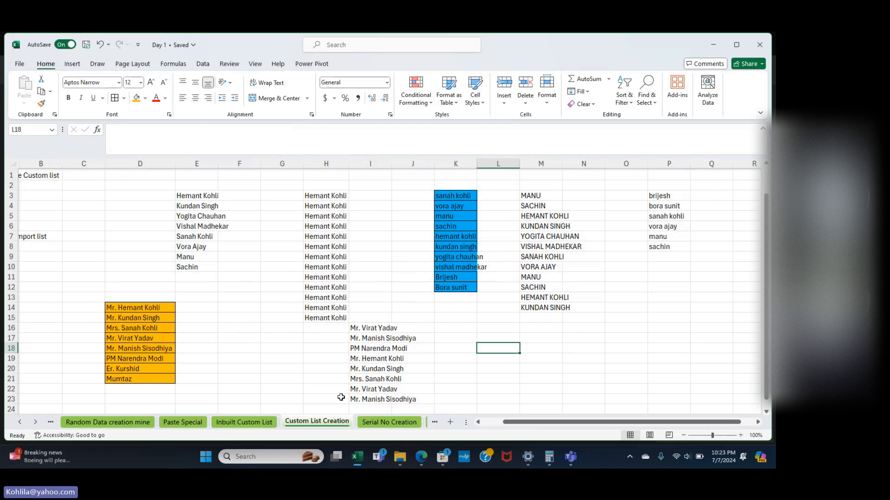
{"action": "left_click", "coordinate": [390, 422]}
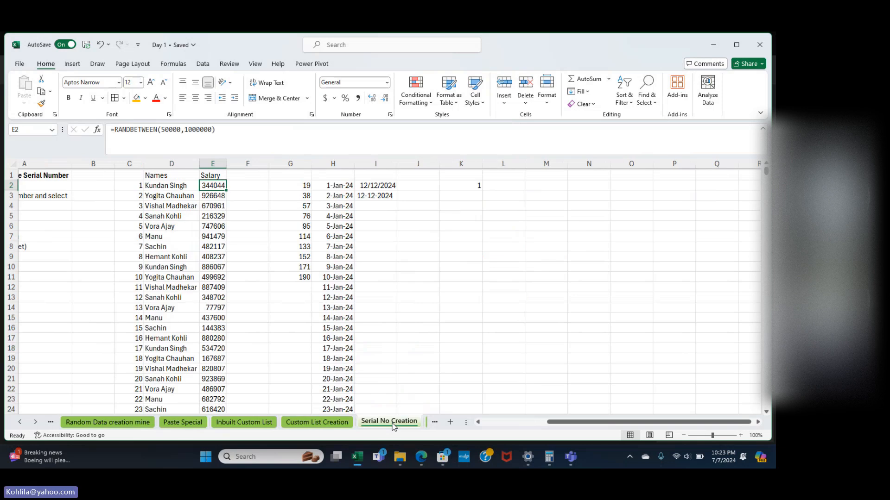
{"action": "left_click", "coordinate": [36, 422]}
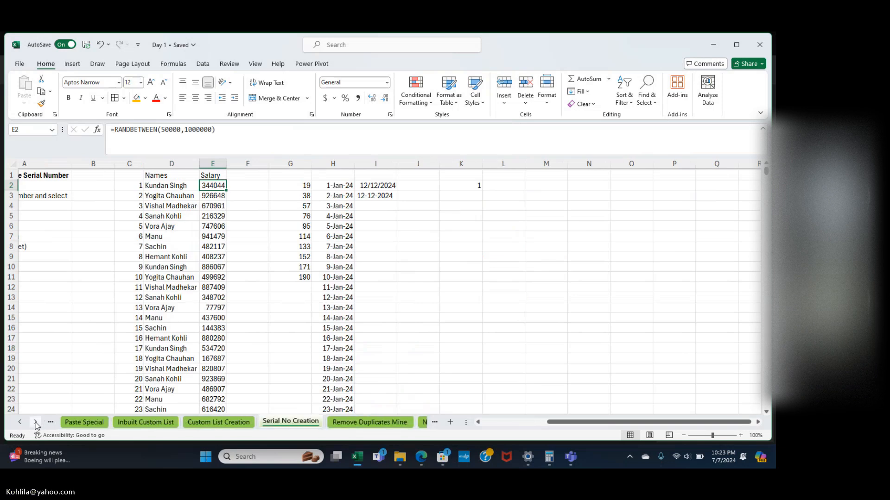
{"action": "left_click", "coordinate": [36, 422]}
{"action": "left_click", "coordinate": [35, 422]}
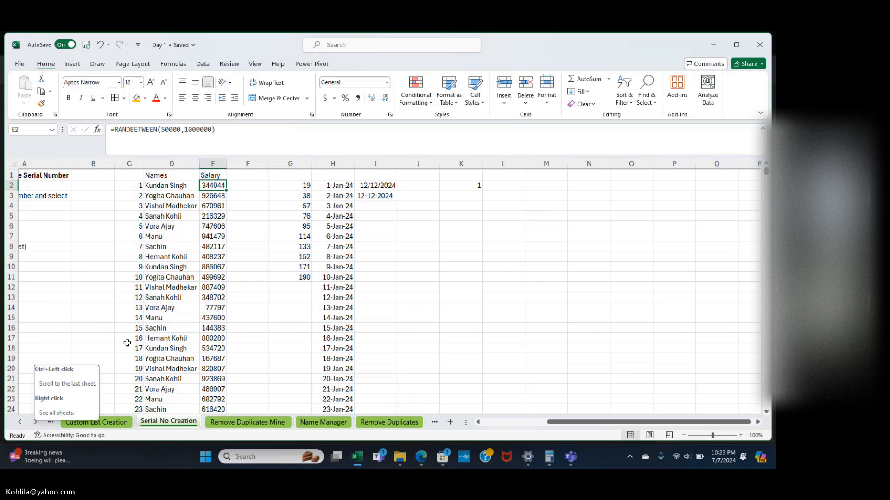
{"action": "scroll", "coordinate": [172, 278], "scroll_direction": "left", "scroll_amount": 2}
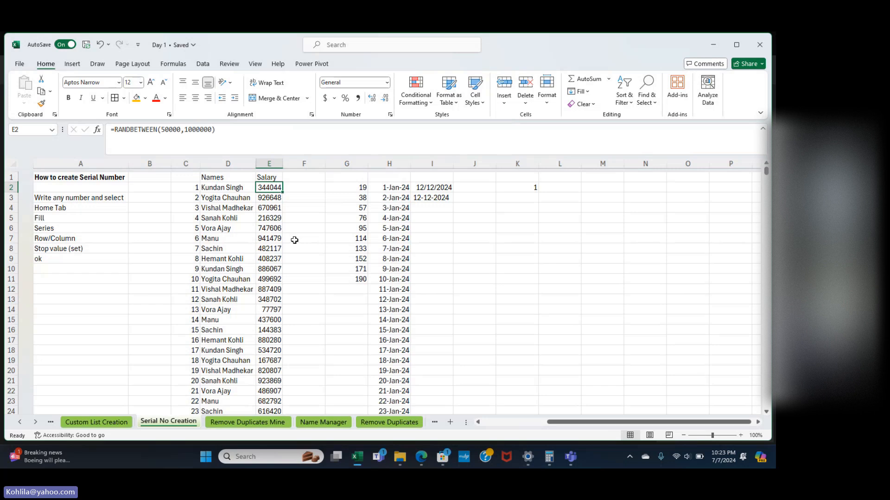
{"action": "left_click", "coordinate": [518, 249]}
{"action": "right_click", "coordinate": [294, 240]}
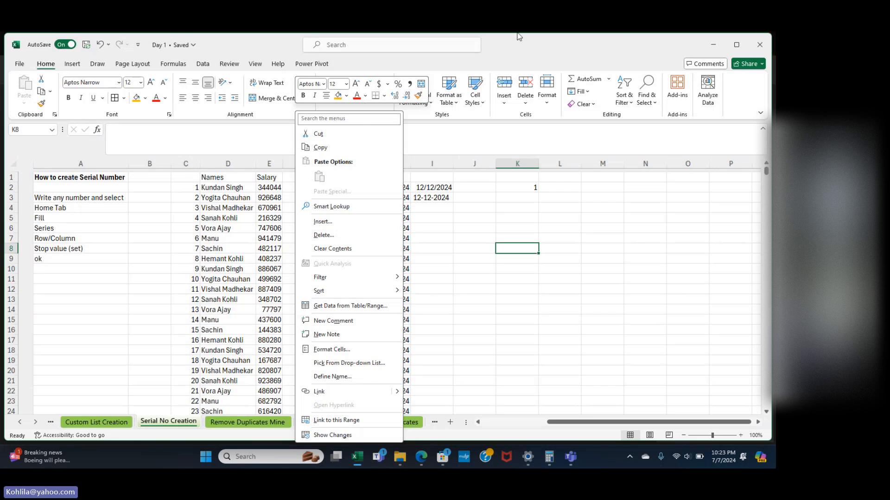
{"action": "left_click", "coordinate": [497, 228]}
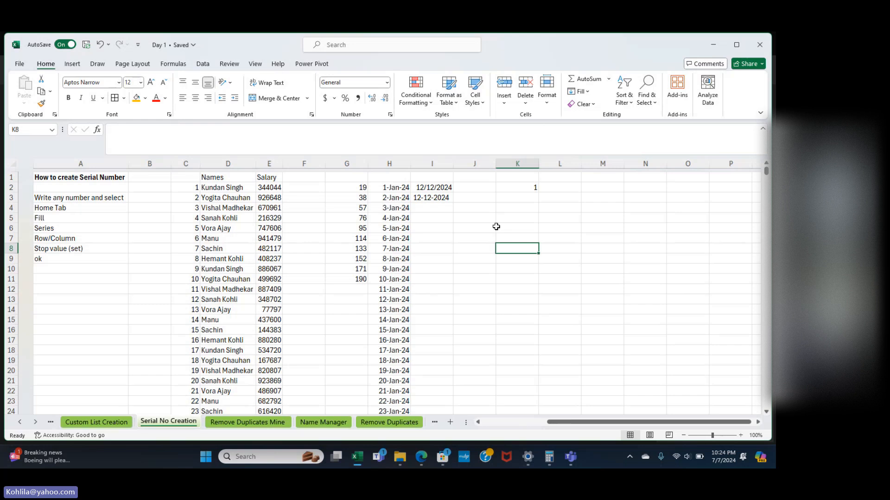
{"action": "left_click", "coordinate": [474, 199]}
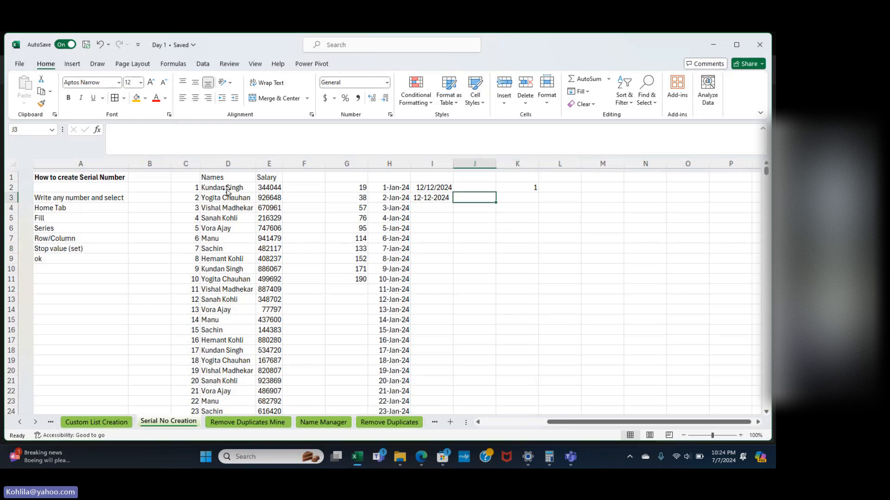
{"action": "key", "text": "Up"}
{"action": "key", "text": "Left"}
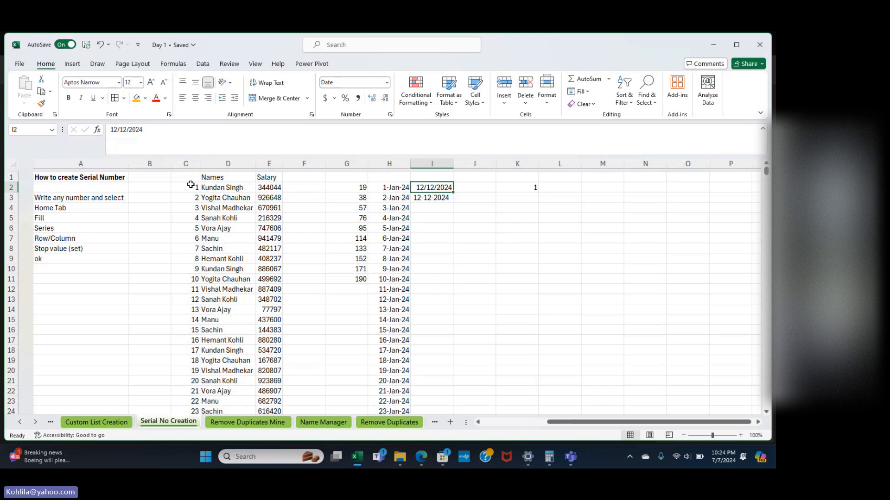
{"action": "key", "text": "Left"}
{"action": "key", "text": "Left"}
{"action": "key", "text": "Left"}
{"action": "key", "text": "Left"}
{"action": "key", "text": "Left"}
{"action": "key", "text": "Left"}
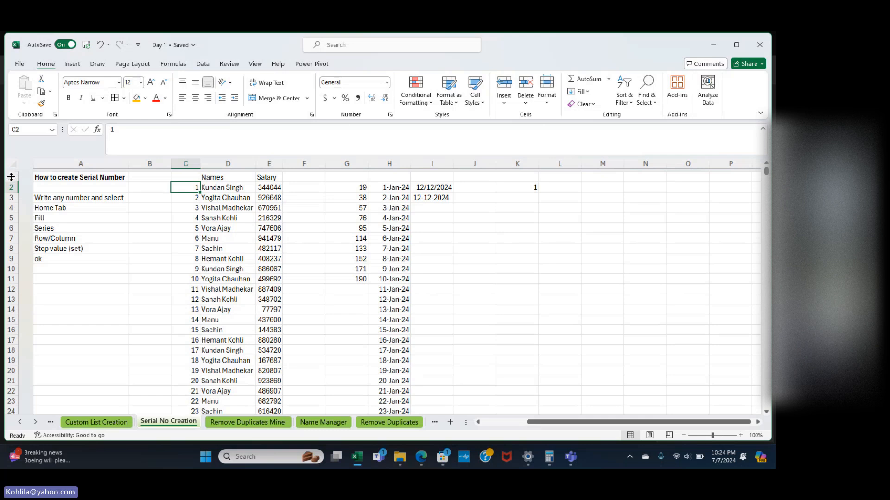
{"action": "key", "text": "Up"}
{"action": "key", "text": "Right"}
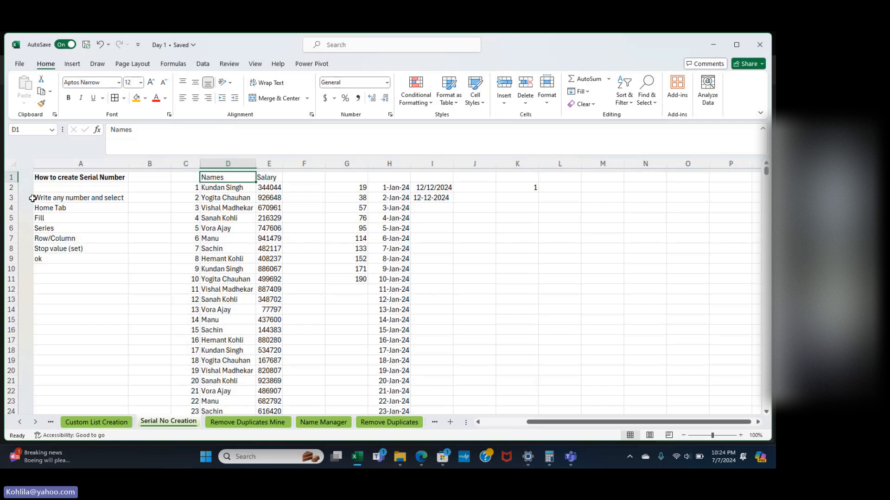
{"action": "scroll", "coordinate": [48, 309], "scroll_direction": "down", "scroll_amount": 2}
{"action": "scroll", "coordinate": [49, 308], "scroll_direction": "down", "scroll_amount": 16}
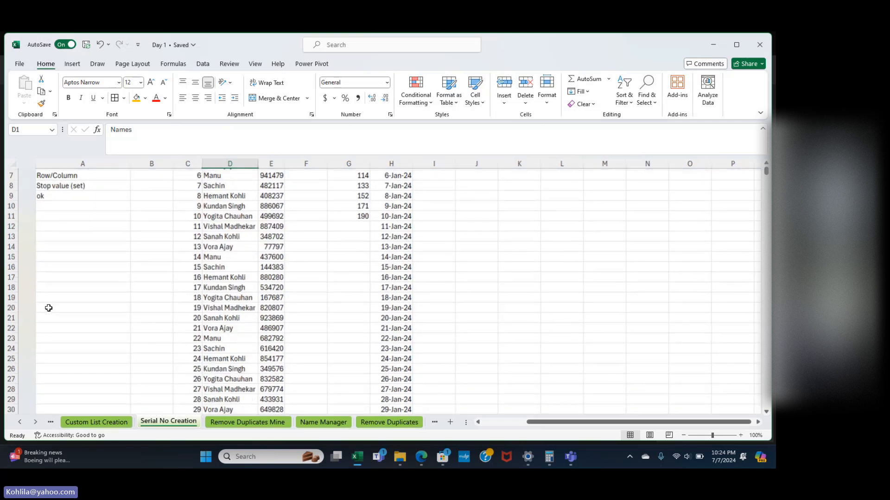
{"action": "scroll", "coordinate": [48, 308], "scroll_direction": "right", "scroll_amount": 2}
{"action": "scroll", "coordinate": [49, 309], "scroll_direction": "up", "scroll_amount": 18}
{"action": "scroll", "coordinate": [48, 308], "scroll_direction": "down", "scroll_amount": 11}
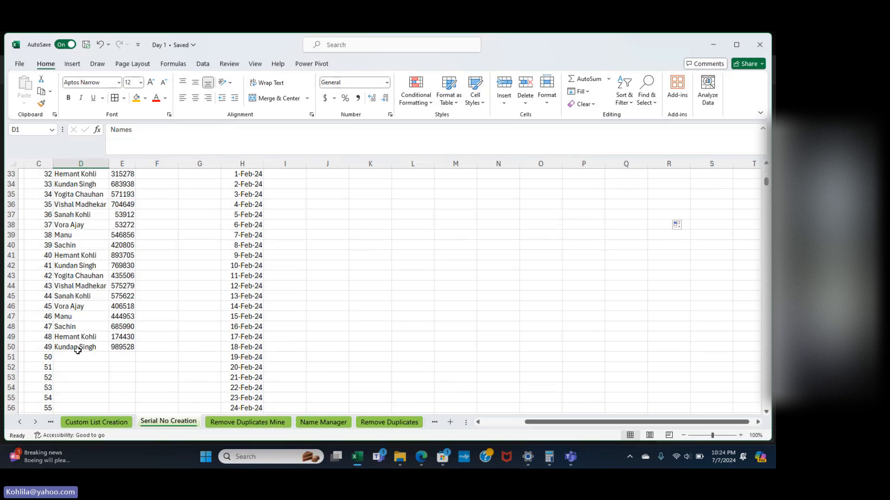
{"action": "left_click", "coordinate": [76, 347]}
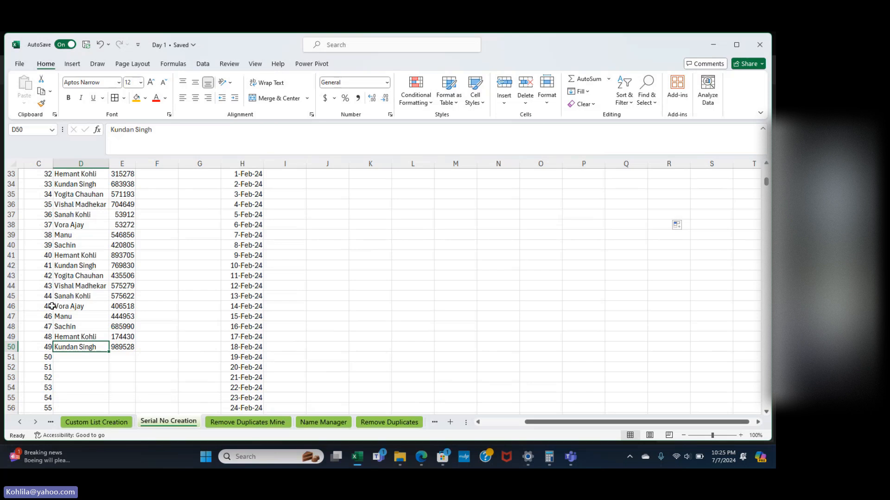
{"action": "scroll", "coordinate": [52, 306], "scroll_direction": "up", "scroll_amount": 1}
{"action": "scroll", "coordinate": [52, 306], "scroll_direction": "up", "scroll_amount": 10}
{"action": "scroll", "coordinate": [90, 292], "scroll_direction": "left", "scroll_amount": 1}
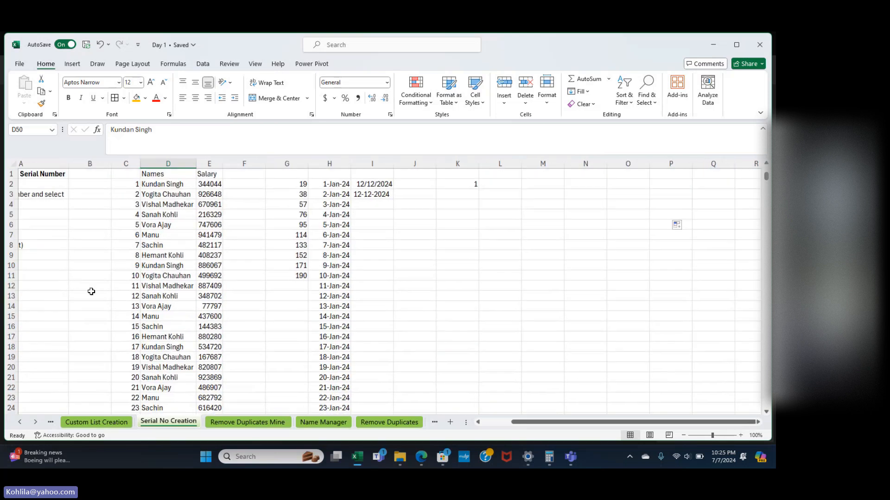
Label cell C1 'Sr. No' above the serial numbers.
{"action": "left_click", "coordinate": [137, 183]}
{"action": "left_click", "coordinate": [127, 172]}
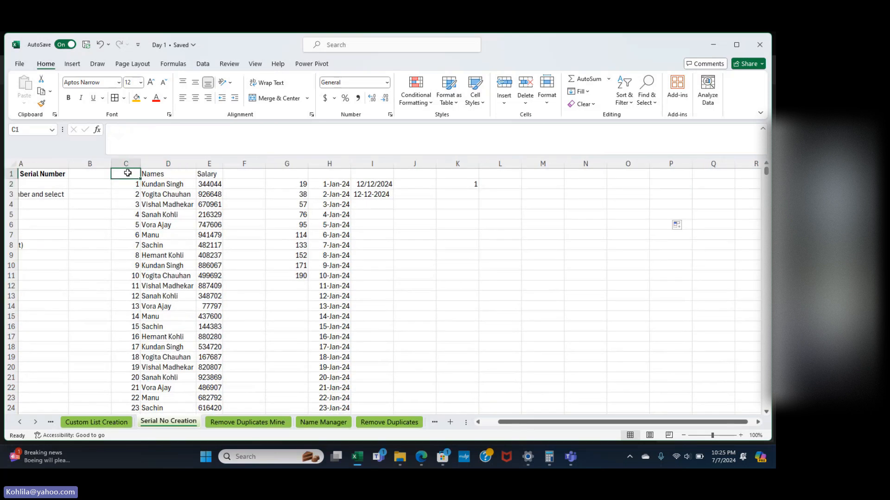
{"action": "type", "text": "Sr. No"}
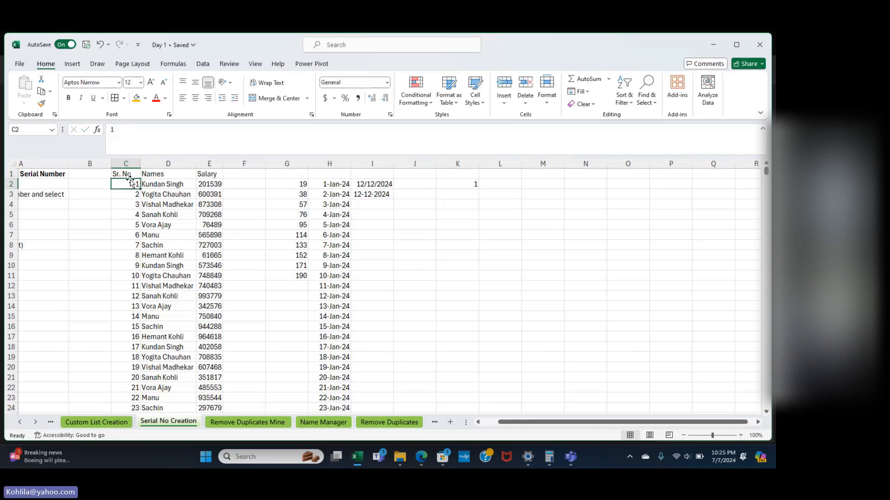
{"action": "left_click", "coordinate": [132, 184]}
Clear the old serial numbers in C2:C101 and enter 1 as the starting value in C2.
{"action": "key", "text": "ctrl+shift+Down"}
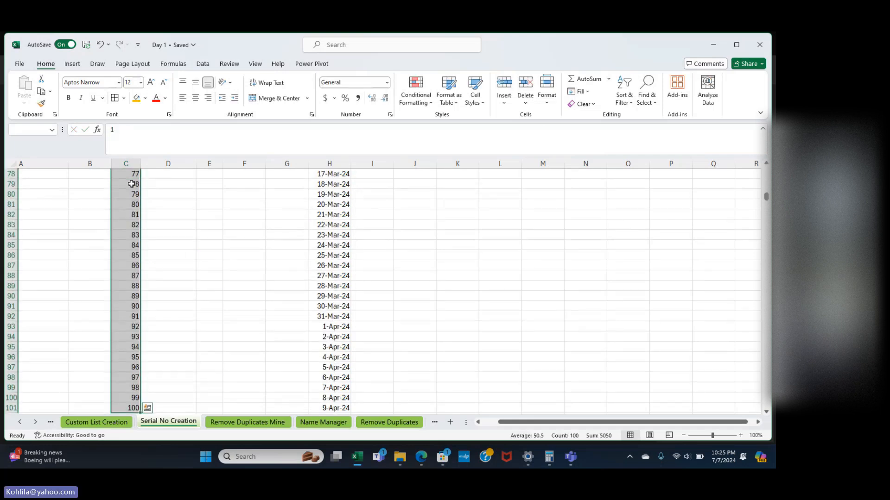
{"action": "key", "text": "Delete"}
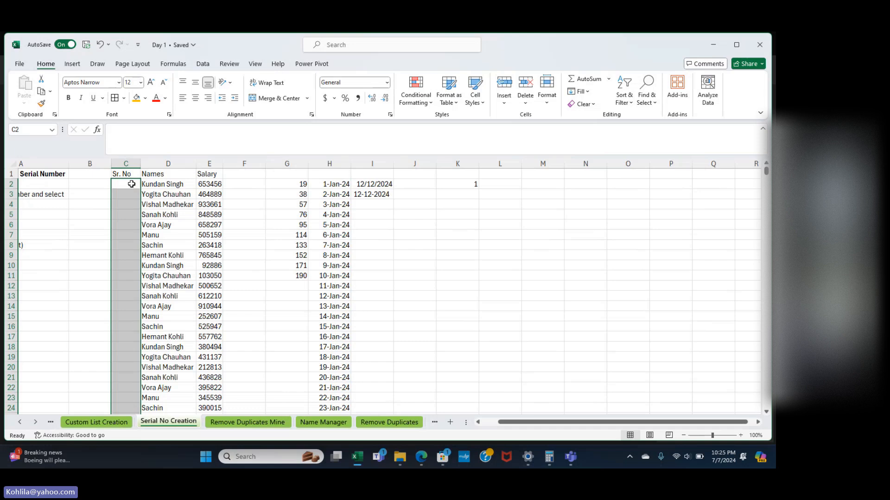
{"action": "left_click", "coordinate": [132, 184]}
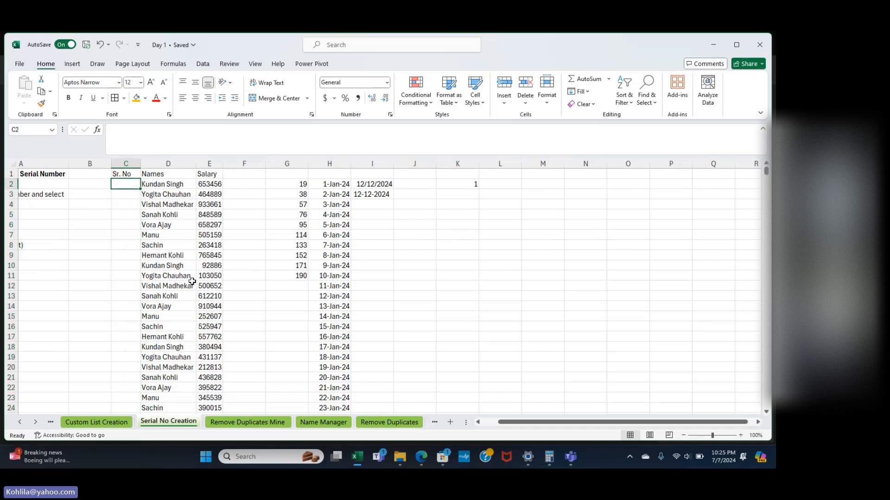
{"action": "type", "text": "1"}
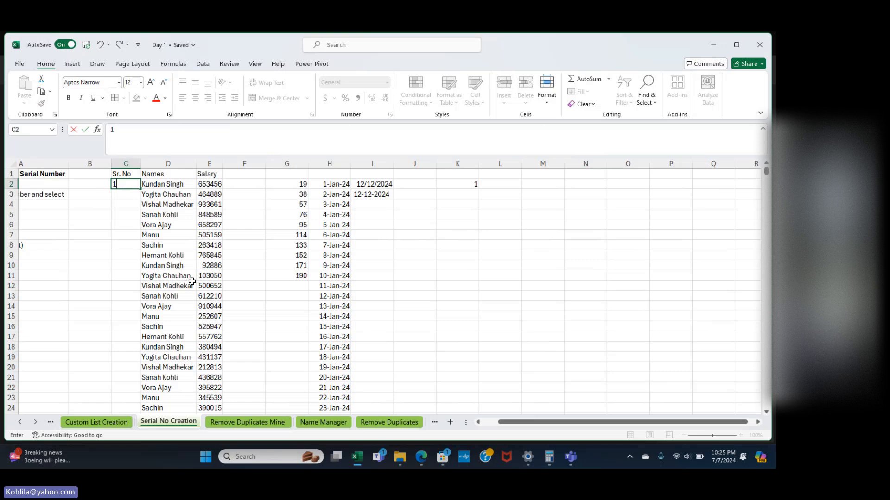
{"action": "left_click", "coordinate": [198, 65]}
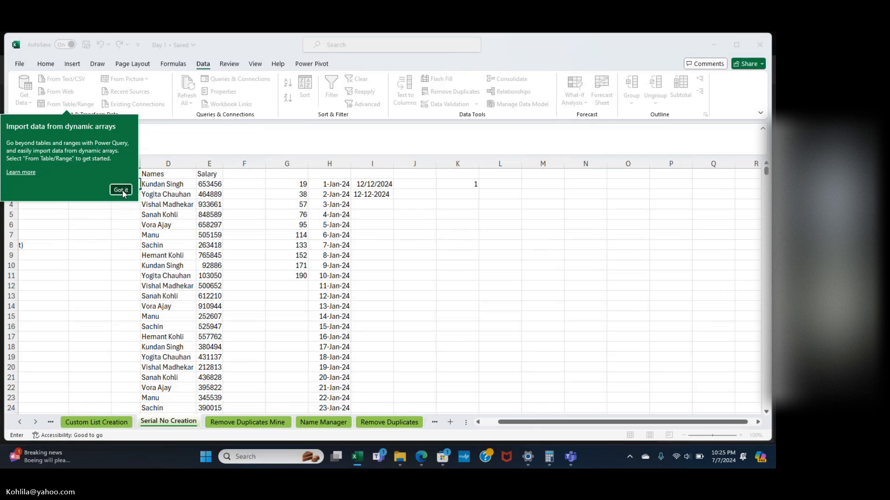
{"action": "left_click", "coordinate": [122, 191]}
{"action": "left_click", "coordinate": [173, 65]}
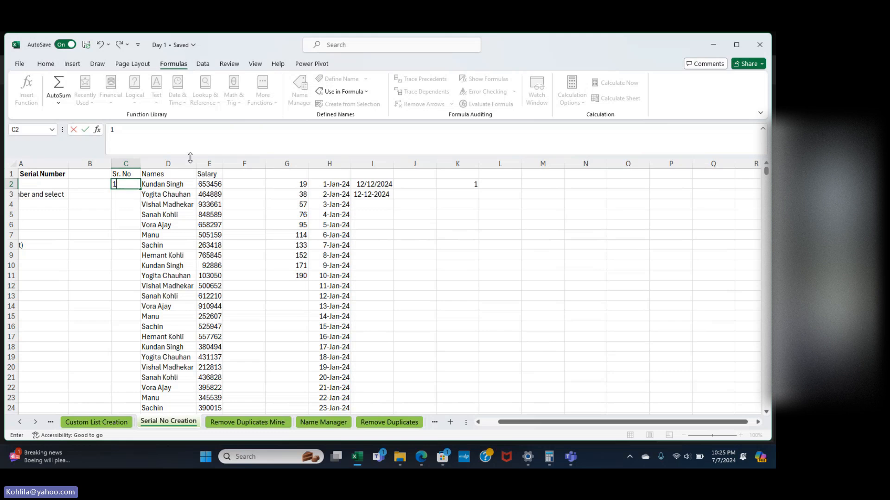
{"action": "key", "text": "Return"}
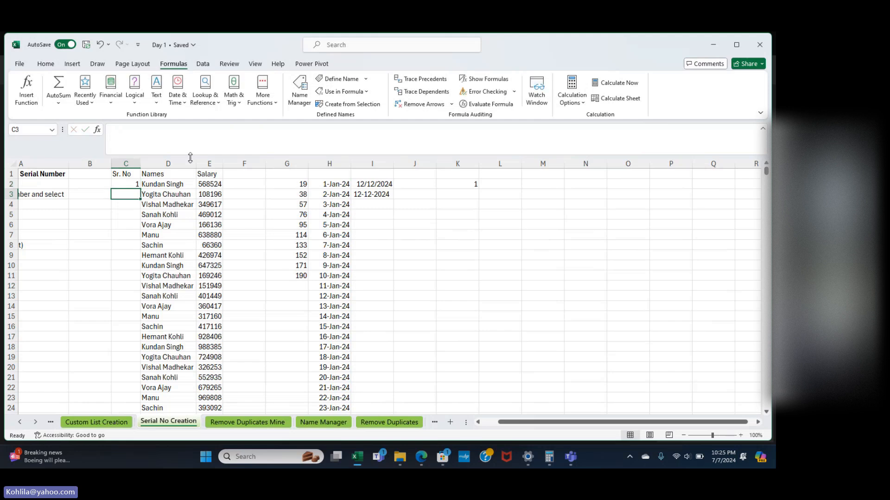
{"action": "key", "text": "Up"}
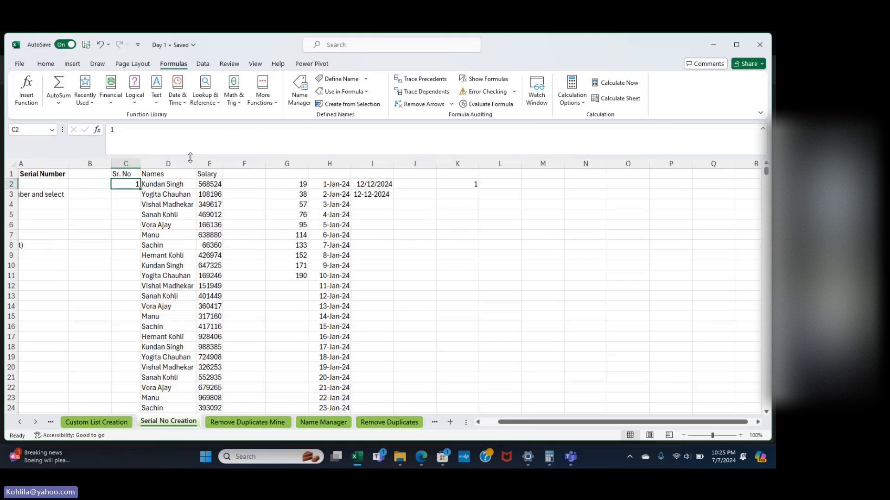
{"action": "left_click", "coordinate": [50, 66]}
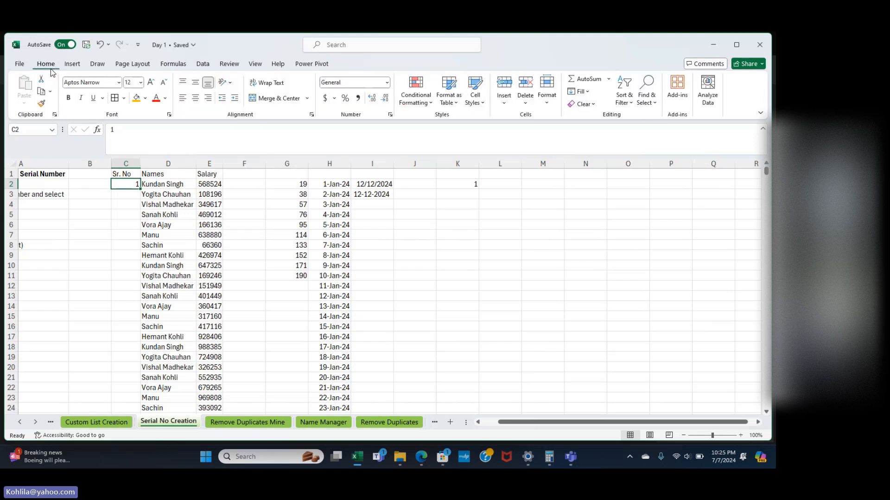
{"action": "left_click", "coordinate": [588, 92]}
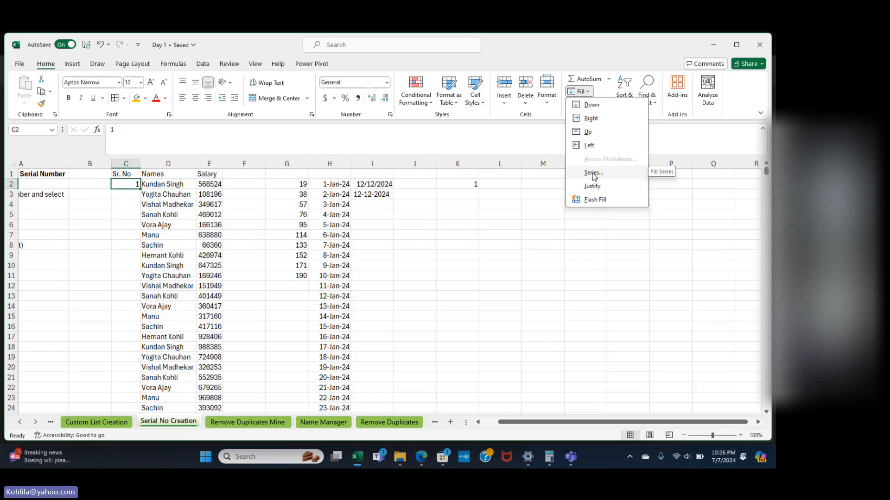
{"action": "key", "text": "Escape"}
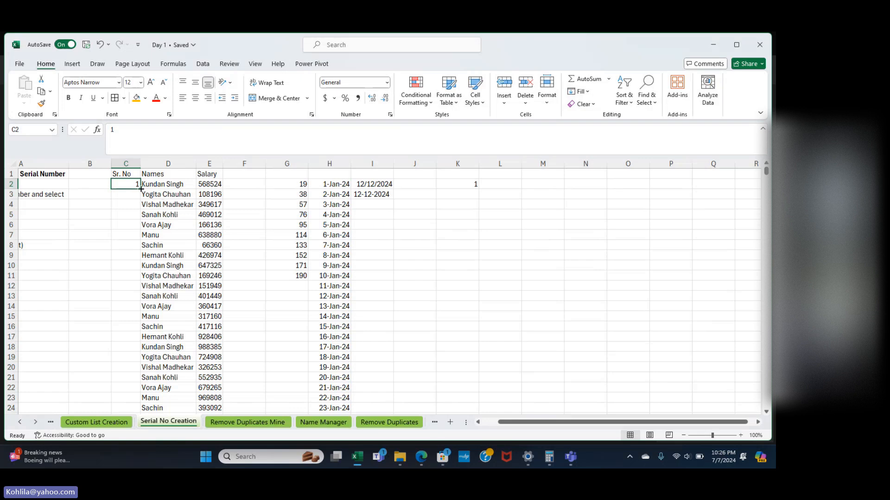
Try copying the 1 down column C to rows 20 and 23, clearing each attempt.
{"action": "left_click_drag", "start_coordinate": [141, 189], "coordinate": [142, 372]}
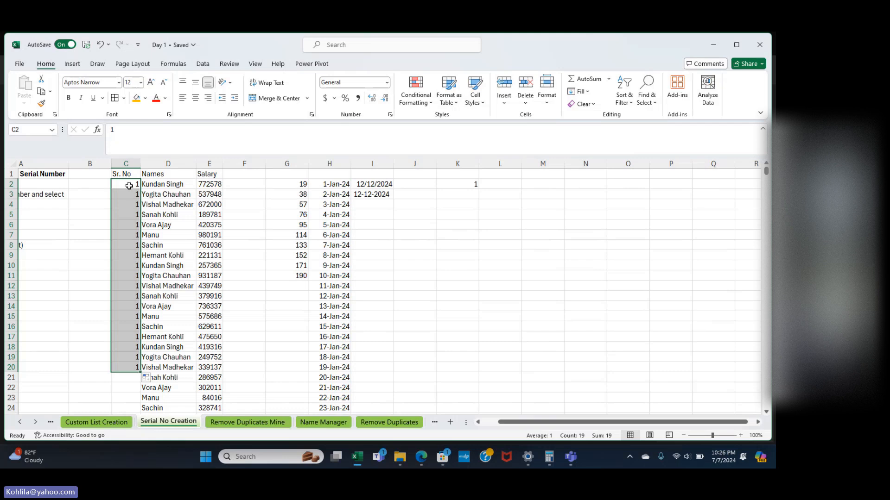
{"action": "key", "text": "Delete"}
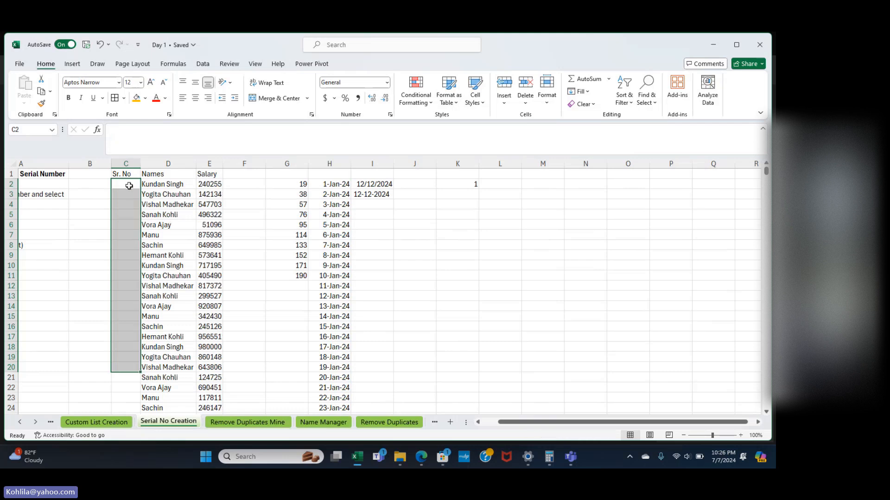
{"action": "left_click", "coordinate": [130, 186]}
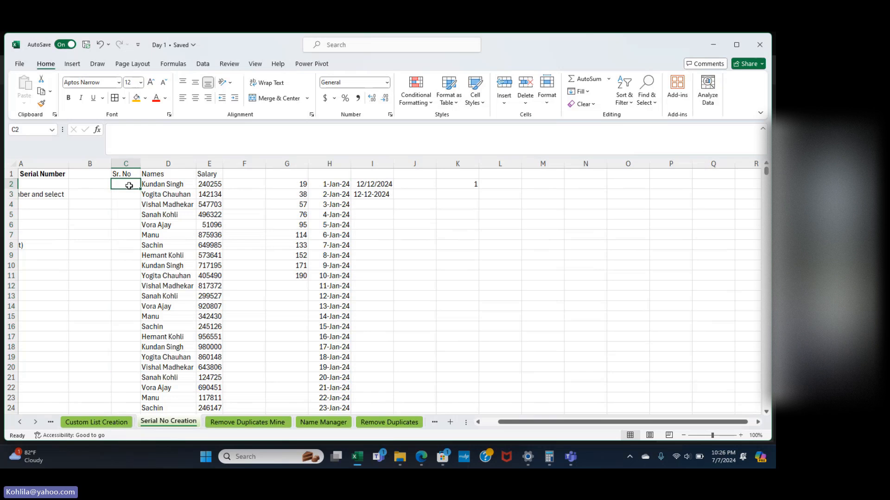
{"action": "type", "text": "1"}
{"action": "left_click", "coordinate": [130, 186]}
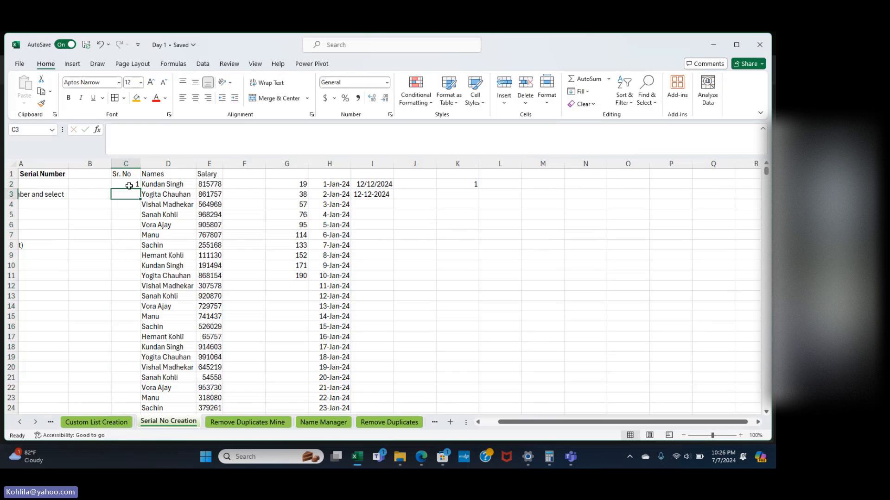
{"action": "left_click_drag", "start_coordinate": [141, 188], "coordinate": [144, 404]}
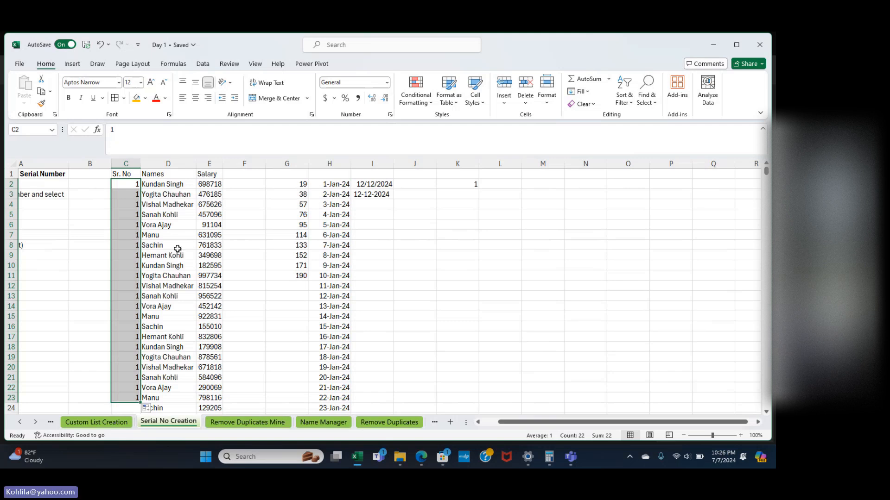
{"action": "key", "text": "Delete"}
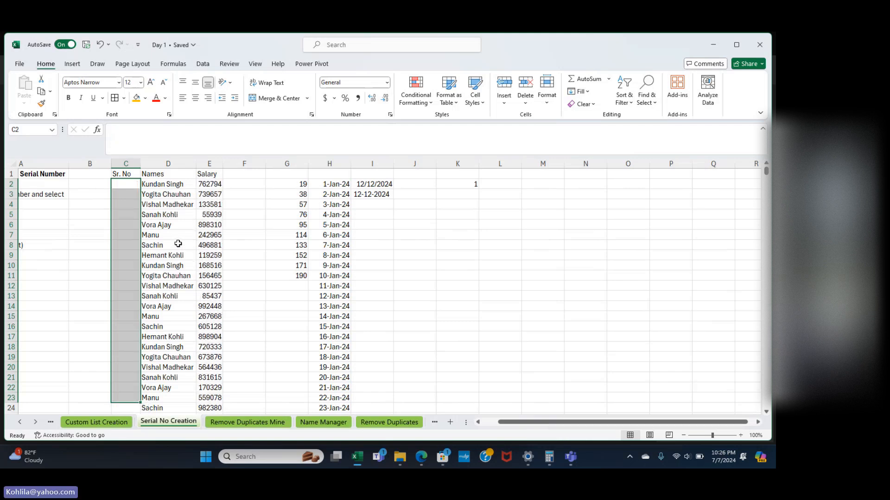
Enter serial numbers 1, 2, 3 and 4 in C2:C5.
{"action": "left_click", "coordinate": [132, 184]}
{"action": "type", "text": "1"}
{"action": "key", "text": "Return"}
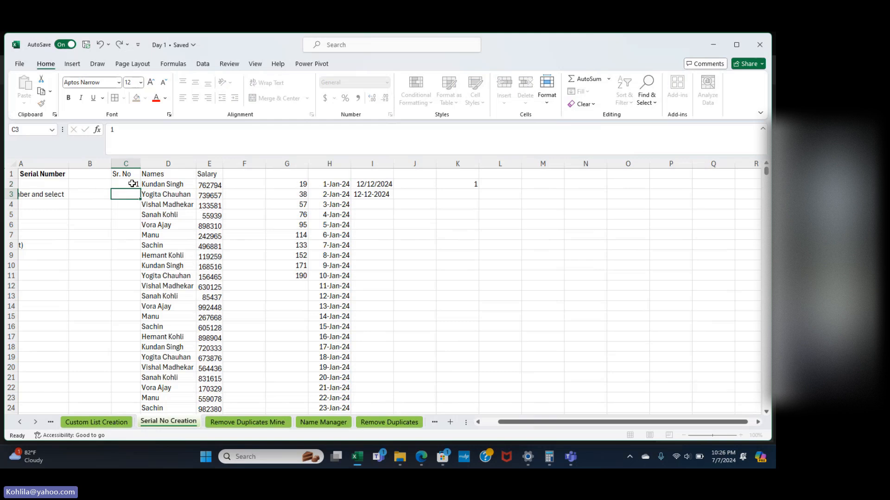
{"action": "type", "text": "2"}
{"action": "key", "text": "Return"}
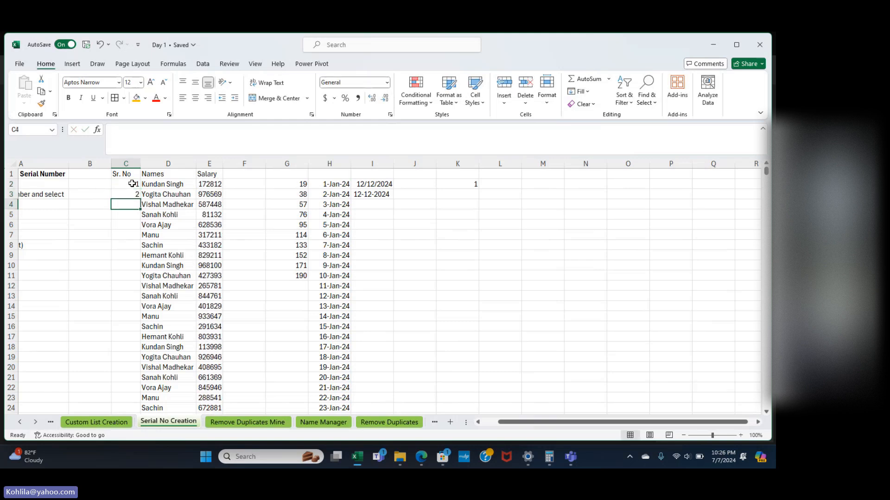
{"action": "type", "text": "3"}
{"action": "key", "text": "Return"}
{"action": "type", "text": "4"}
{"action": "key", "text": "Return"}
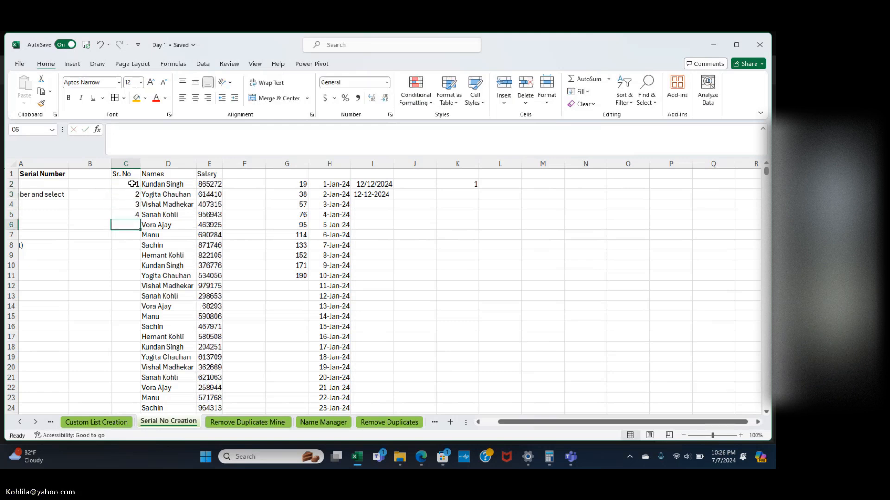
Extend the 1–4 series down column C to row 51 and check the numbers.
{"action": "left_click_drag", "start_coordinate": [132, 184], "coordinate": [132, 373]}
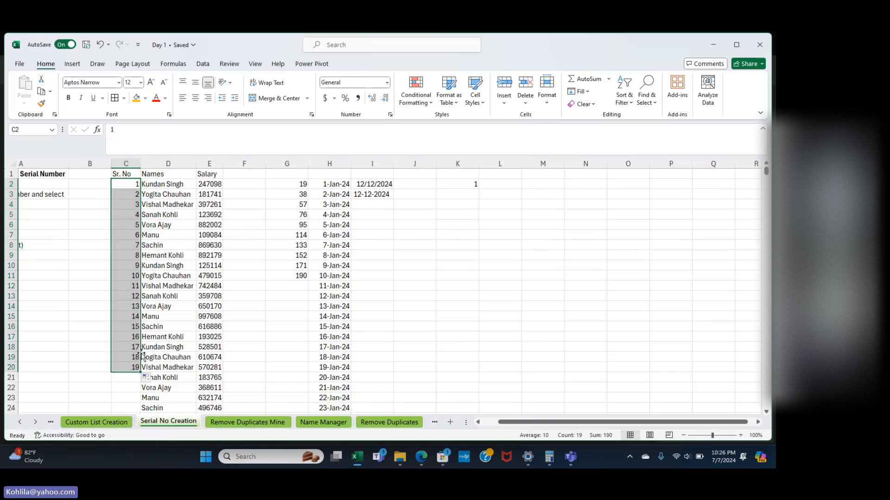
{"action": "left_click", "coordinate": [134, 360]}
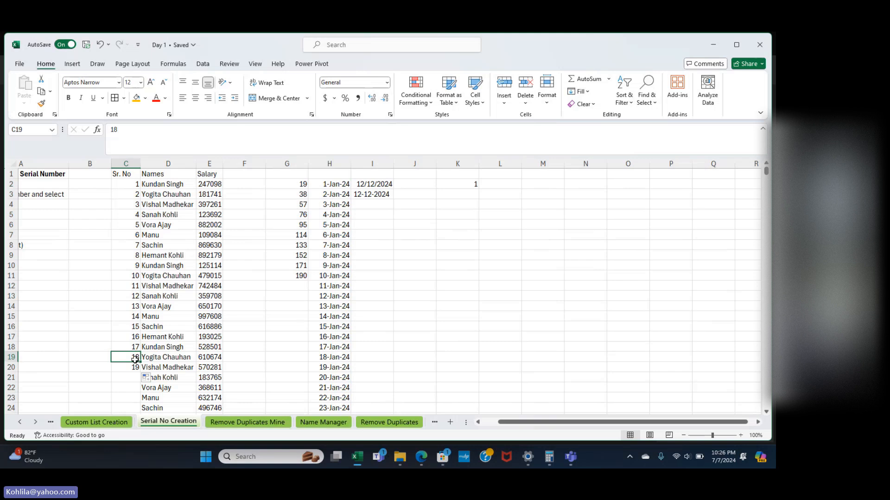
{"action": "left_click_drag", "start_coordinate": [134, 348], "coordinate": [134, 193]}
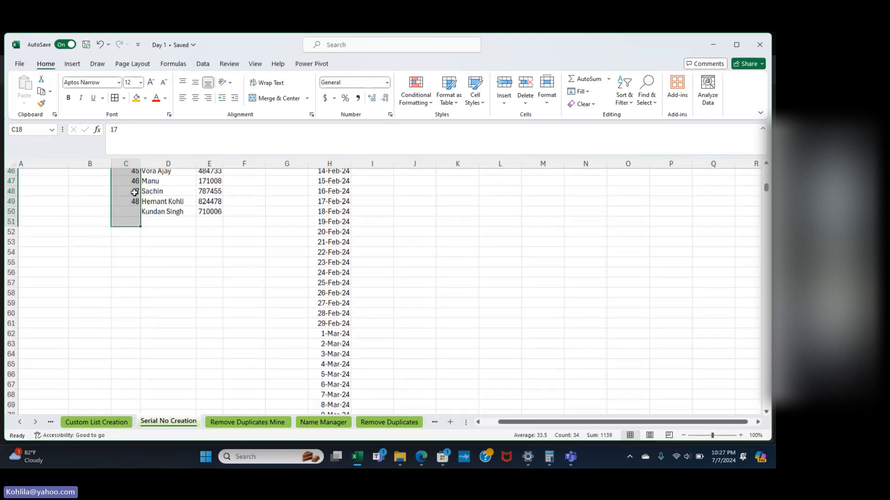
{"action": "scroll", "coordinate": [134, 193], "scroll_direction": "up", "scroll_amount": 15}
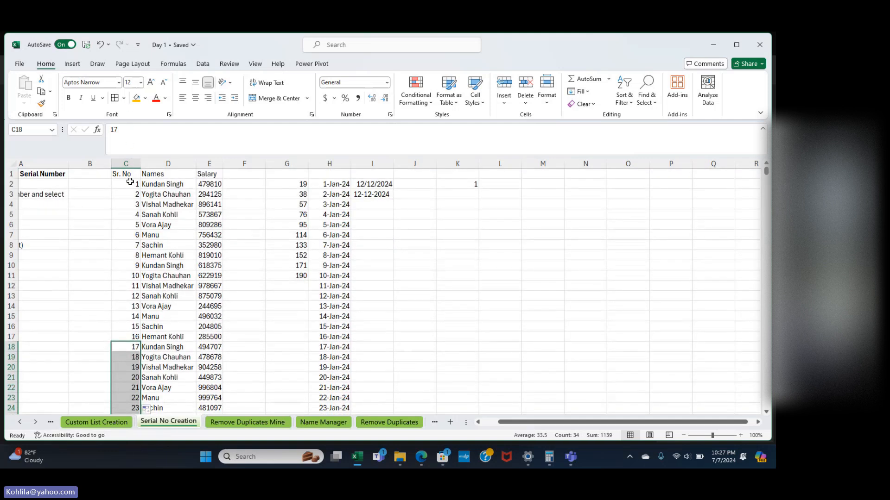
{"action": "left_click", "coordinate": [126, 185]}
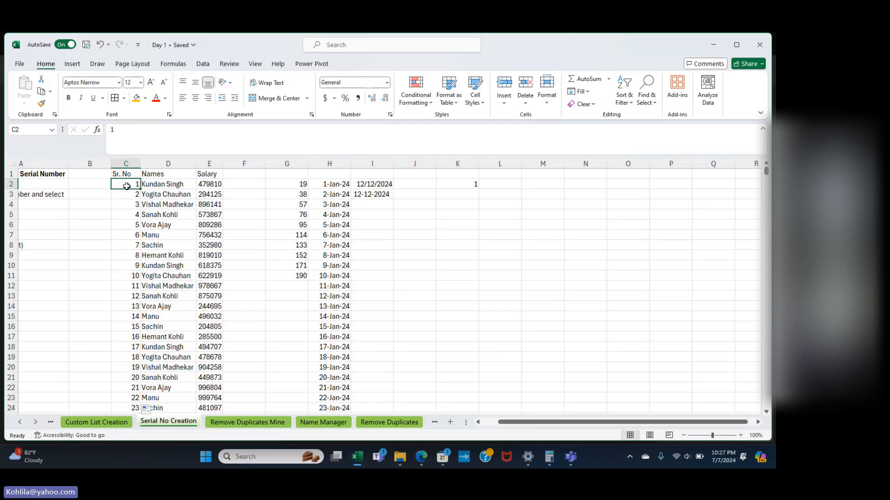
{"action": "key", "text": "Down"}
{"action": "key", "text": "Down"}
{"action": "key", "text": "Down"}
{"action": "key", "text": "Down"}
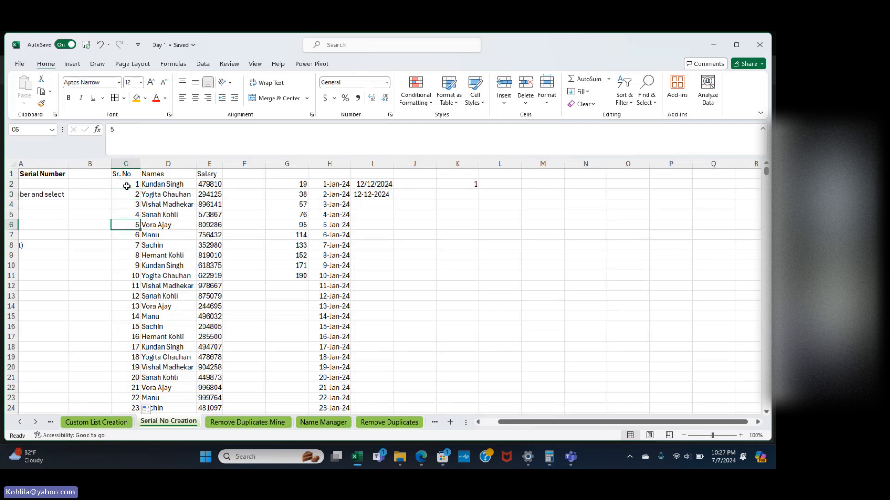
{"action": "key", "text": "Up"}
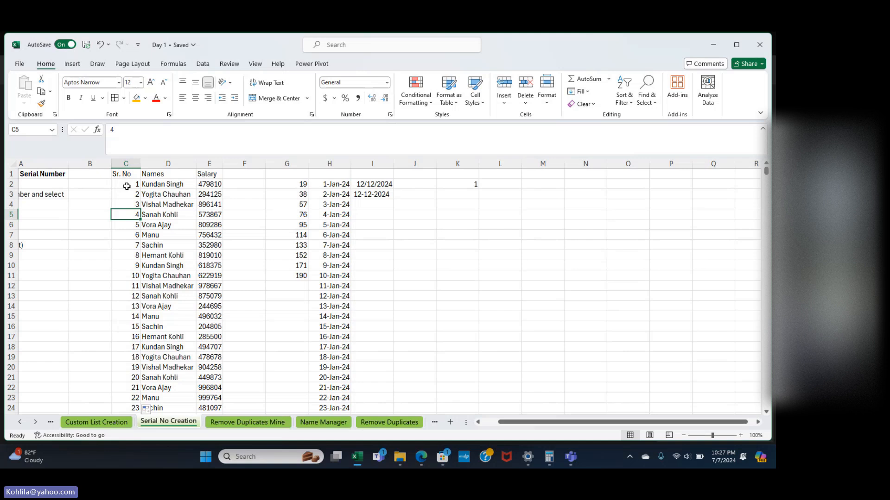
{"action": "key", "text": "Up"}
{"action": "key", "text": "Up"}
{"action": "key", "text": "Up"}
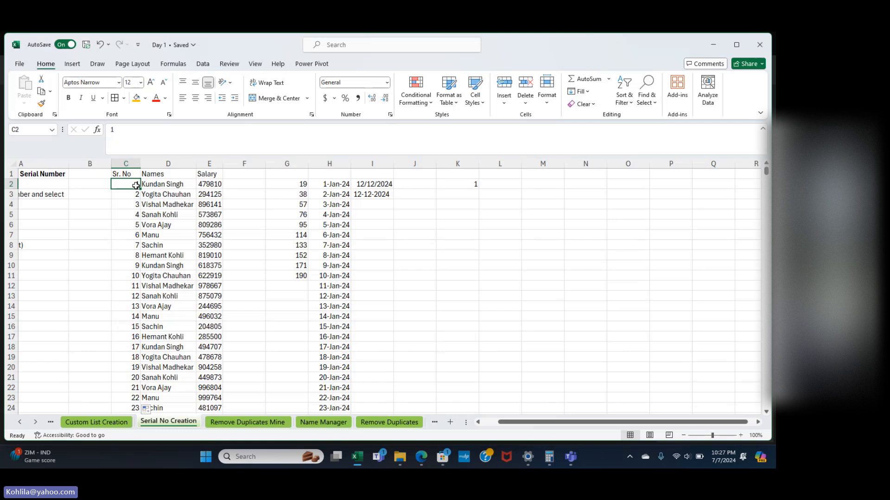
Select the serial numbers C2:C51 and clear them.
{"action": "key", "text": "ctrl+shift+Down"}
{"action": "scroll", "coordinate": [136, 186], "scroll_direction": "up", "scroll_amount": 10}
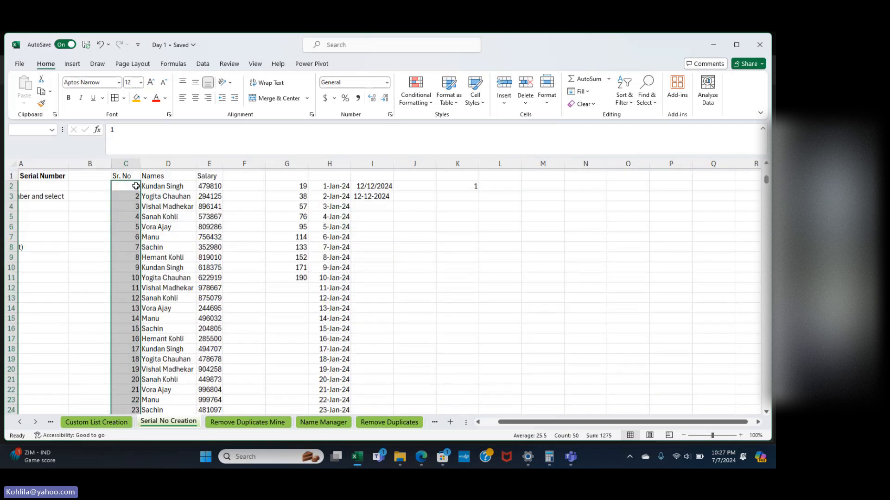
{"action": "key", "text": "Delete"}
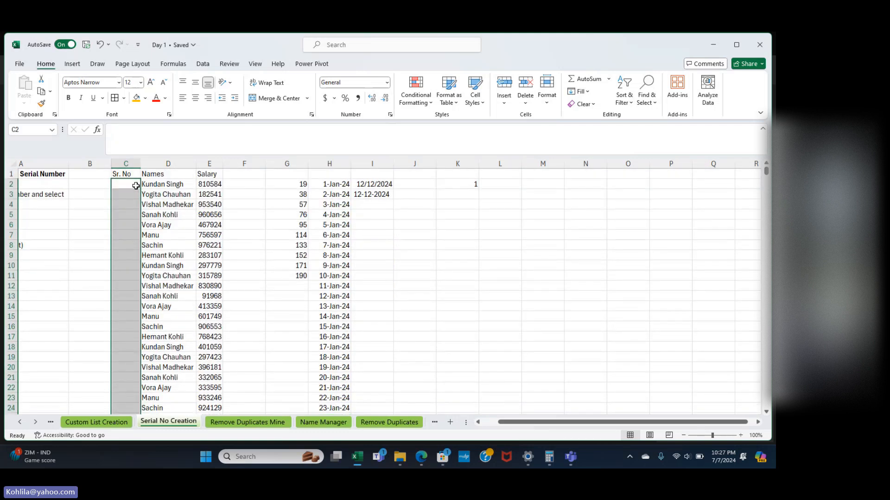
Enter 1 in C2 and run a column Fill Series that extends column G in steps of 19 to 190.
{"action": "left_click", "coordinate": [135, 185]}
{"action": "type", "text": "1"}
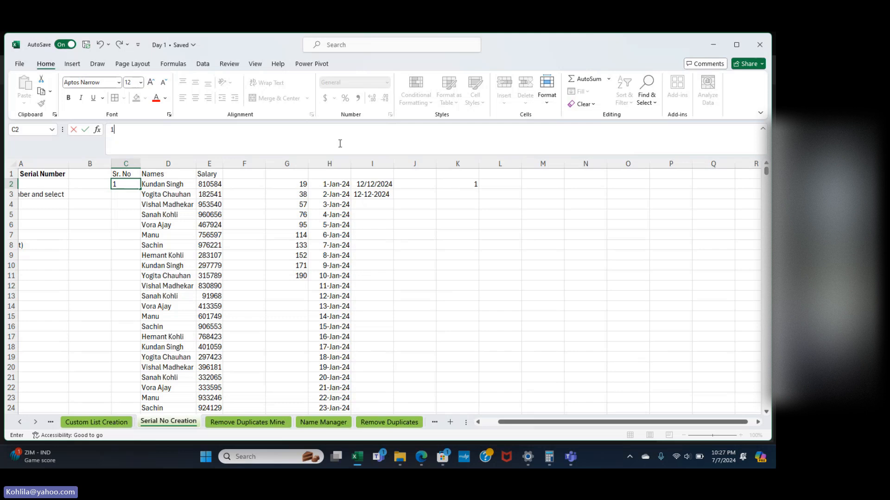
{"action": "key", "text": "Return"}
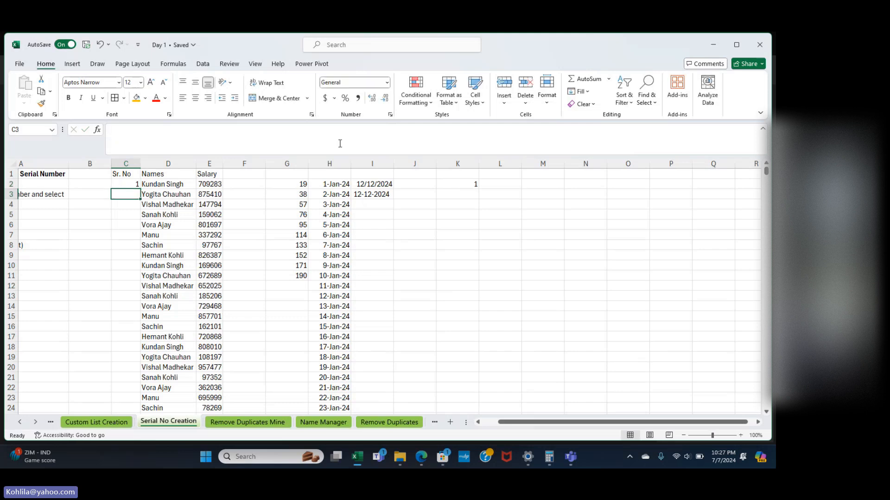
{"action": "left_click", "coordinate": [124, 184]}
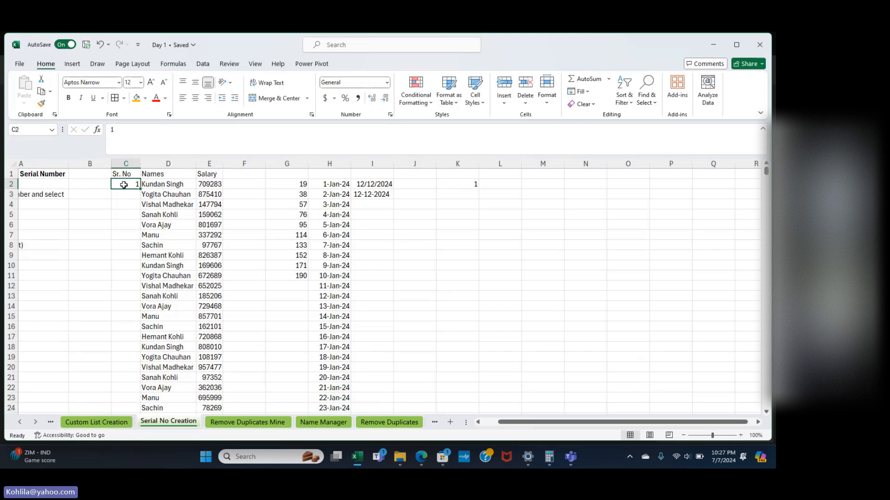
{"action": "left_click", "coordinate": [579, 91]}
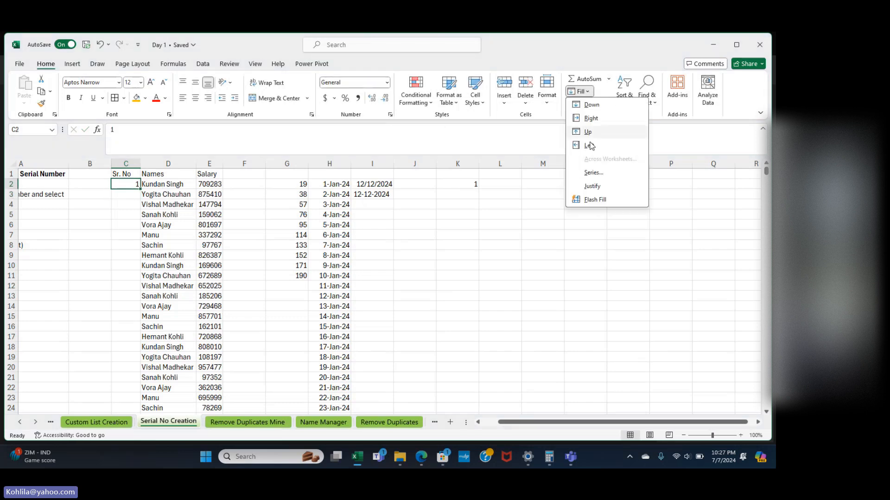
{"action": "left_click", "coordinate": [594, 172]}
{"action": "left_click", "coordinate": [204, 254]}
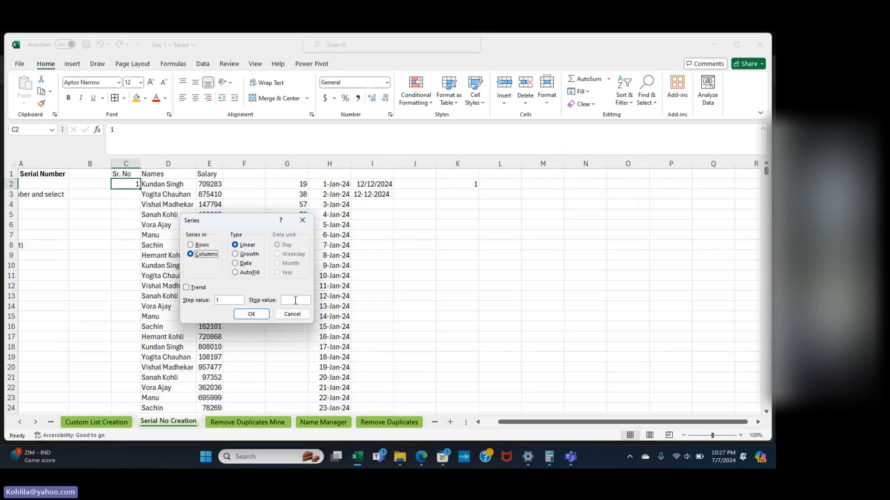
{"action": "left_click", "coordinate": [295, 301]}
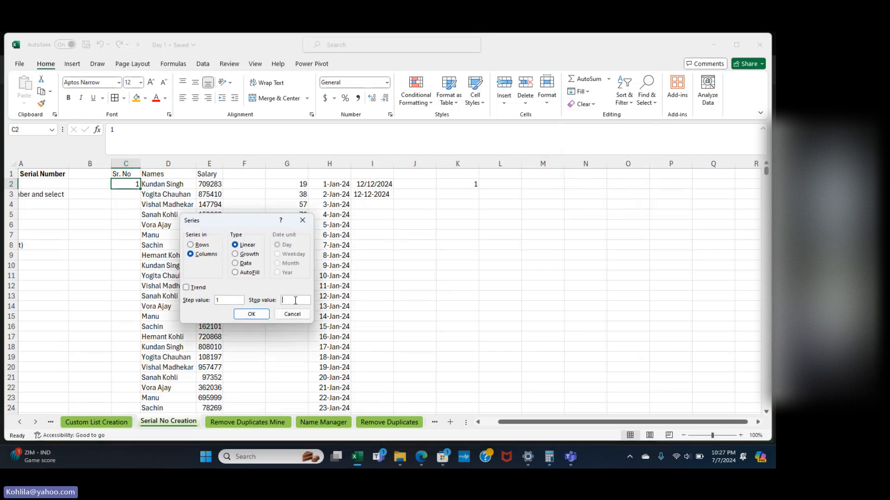
{"action": "left_click", "coordinate": [253, 315]}
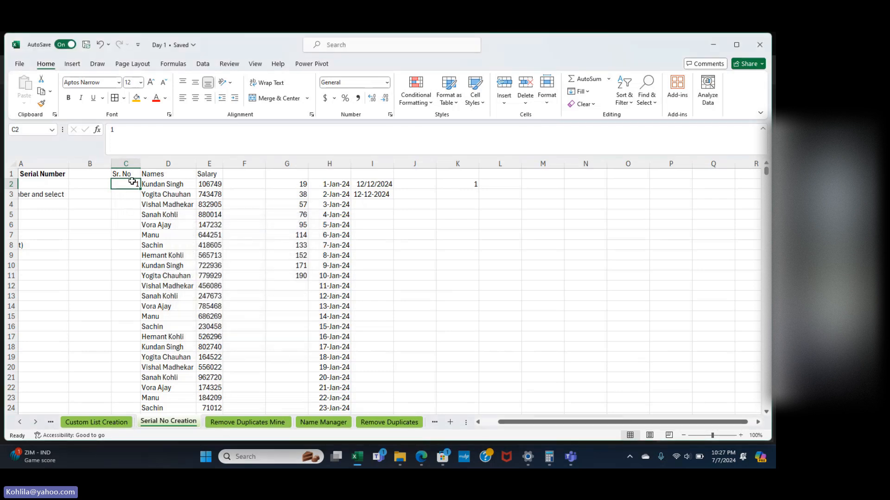
Fill the Sr. No column with a Columns series from 1 to stop value 100.
{"action": "left_click", "coordinate": [587, 95]}
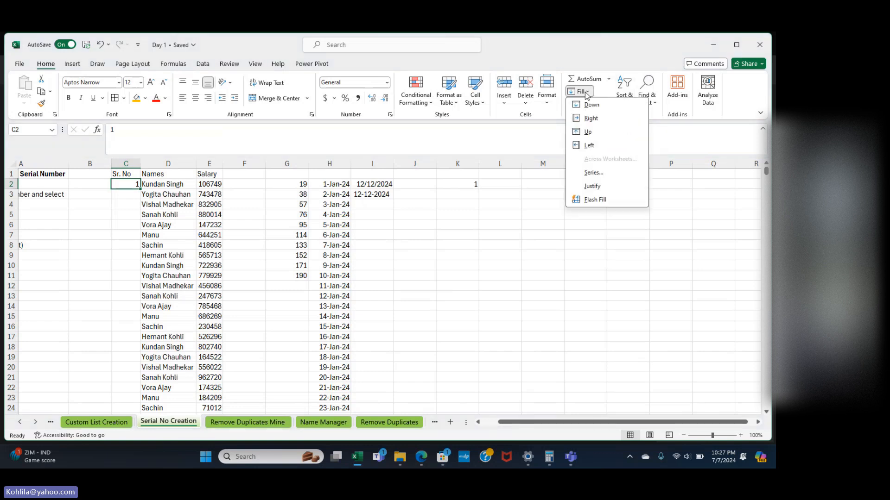
{"action": "left_click", "coordinate": [593, 172]}
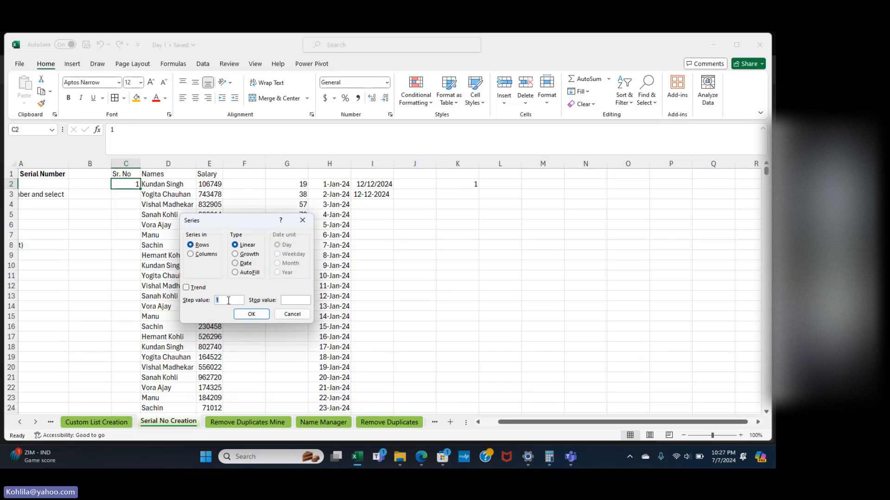
{"action": "left_click", "coordinate": [298, 299]}
{"action": "type", "text": "100"}
{"action": "left_click", "coordinate": [207, 258]}
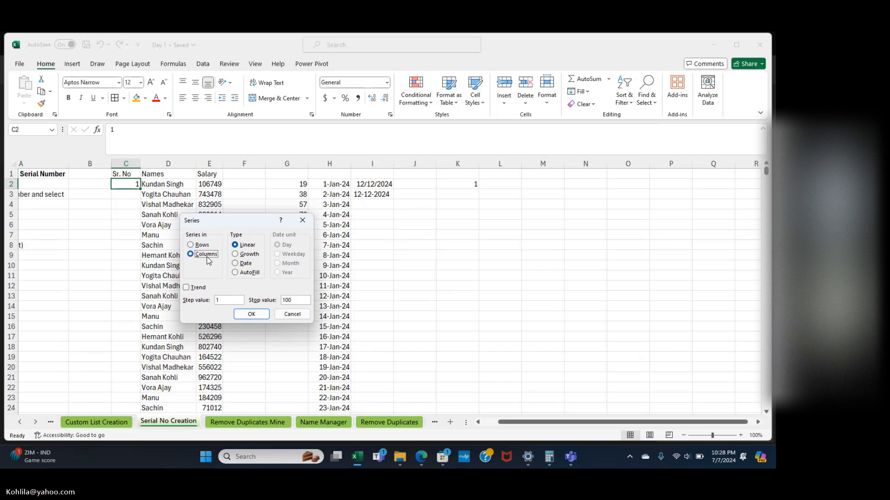
{"action": "left_click", "coordinate": [251, 315]}
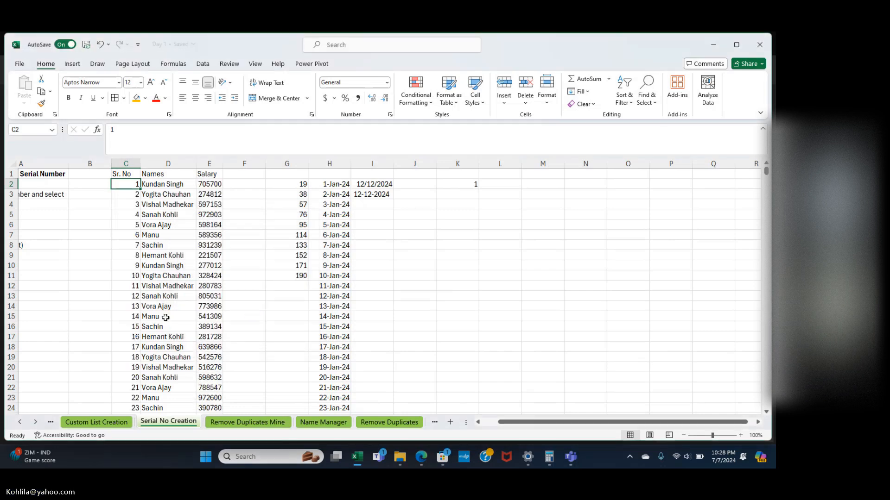
{"action": "scroll", "coordinate": [155, 332], "scroll_direction": "down", "scroll_amount": 2}
{"action": "scroll", "coordinate": [154, 332], "scroll_direction": "down", "scroll_amount": 20}
{"action": "scroll", "coordinate": [154, 331], "scroll_direction": "up", "scroll_amount": 13}
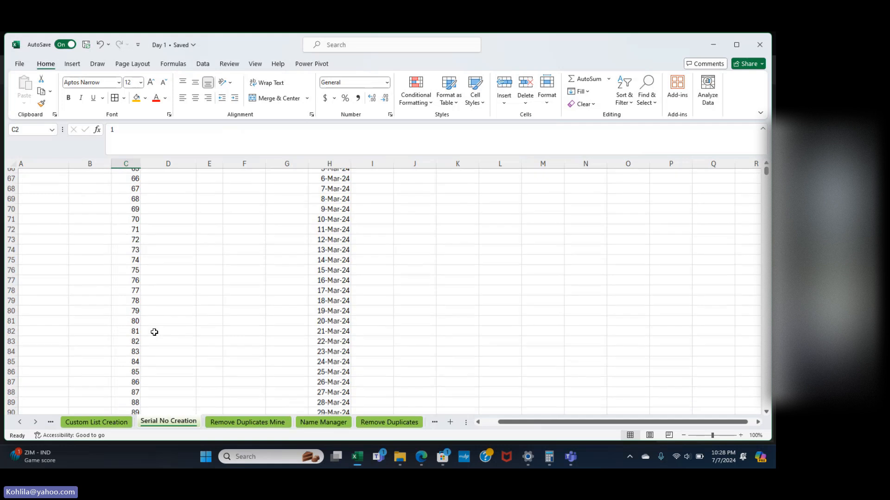
{"action": "scroll", "coordinate": [154, 333], "scroll_direction": "up", "scroll_amount": 13}
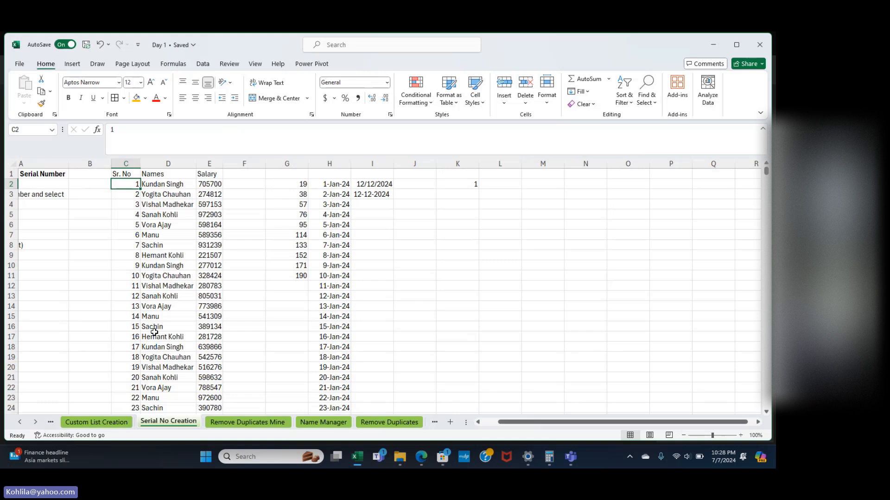
{"action": "key", "text": "alt"}
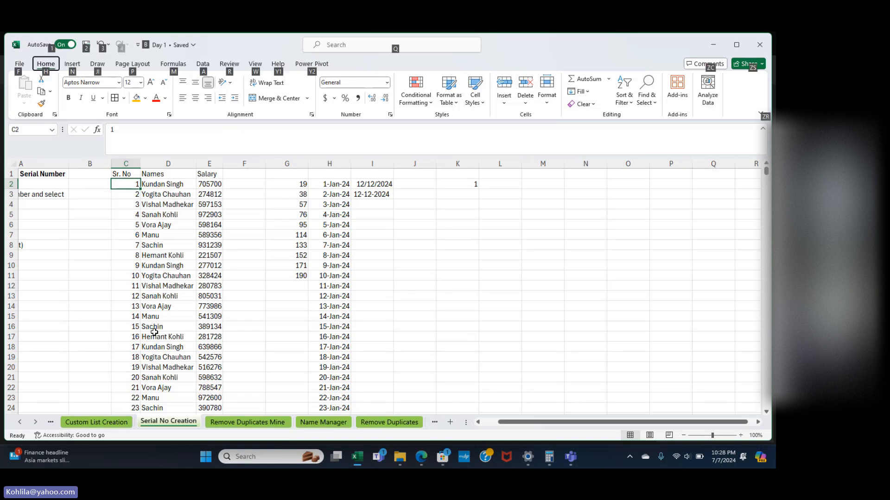
{"action": "key", "text": "h"}
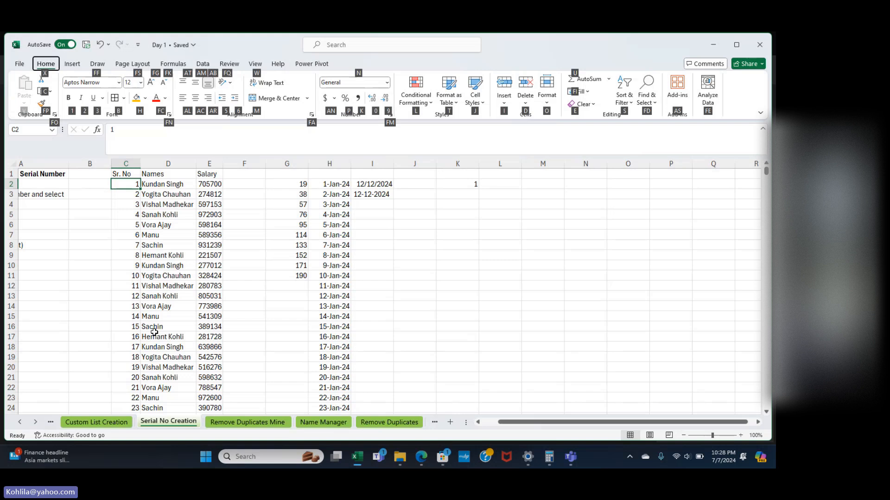
{"action": "key", "text": "f"}
{"action": "key", "text": "i"}
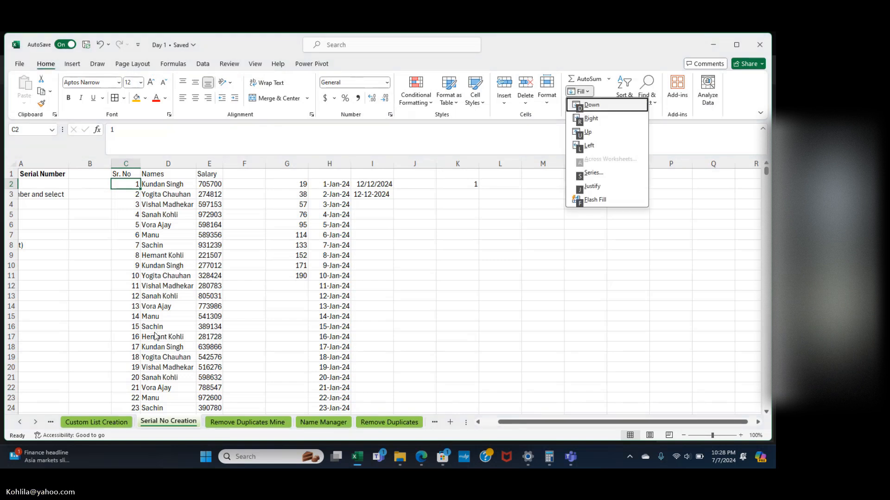
{"action": "key", "text": "Down"}
{"action": "key", "text": "Down"}
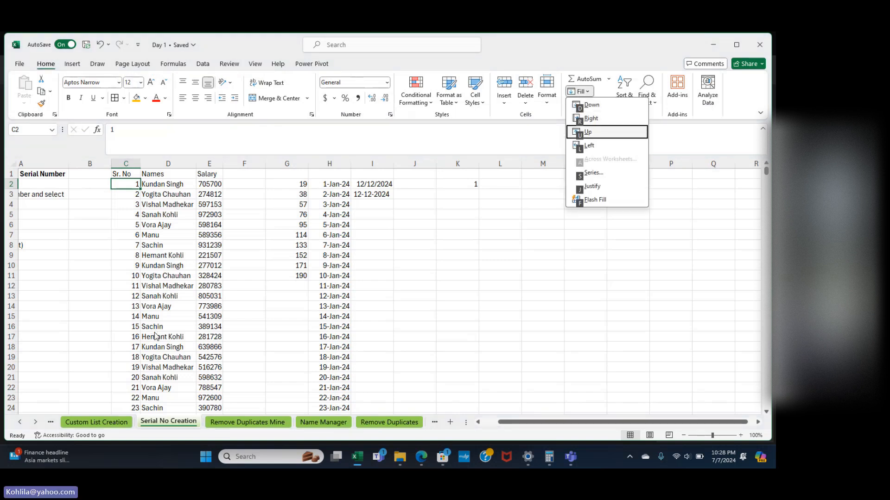
{"action": "key", "text": "s"}
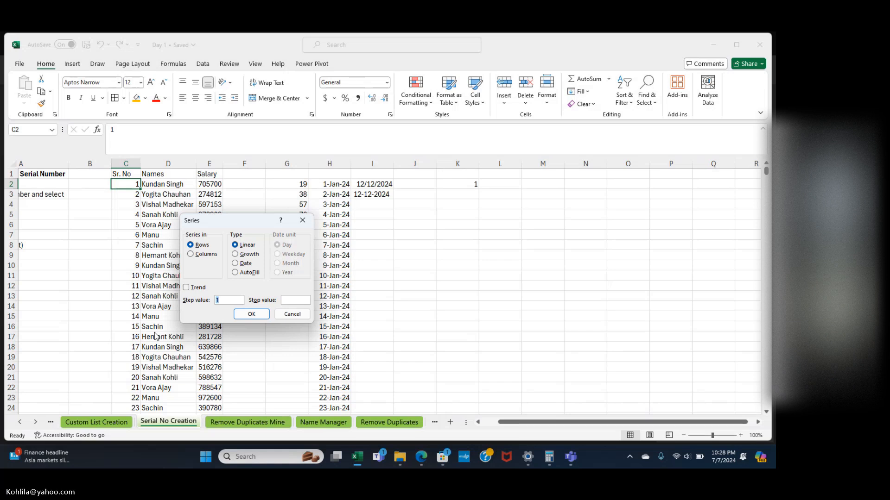
{"action": "type", "text": "1"}
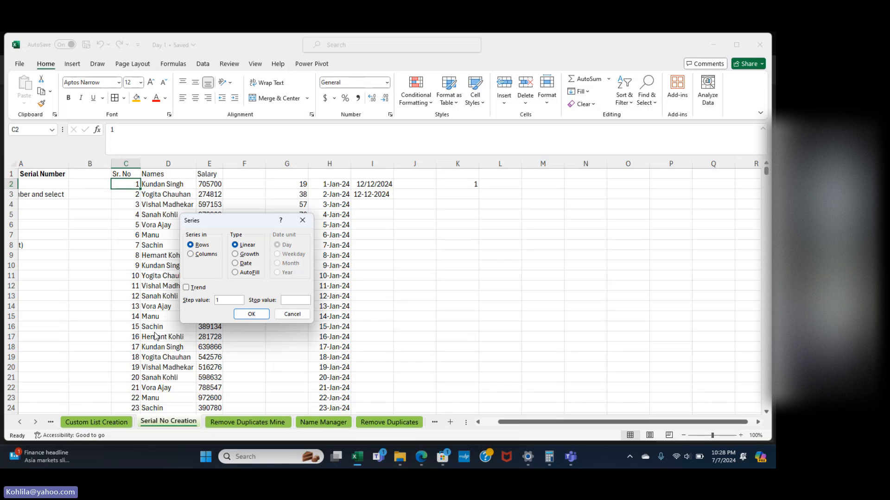
{"action": "left_click", "coordinate": [191, 255]}
{"action": "left_click", "coordinate": [293, 300]}
{"action": "type", "text": "100"}
{"action": "key", "text": "Tab"}
{"action": "key", "text": "Tab"}
{"action": "key", "text": "Tab"}
{"action": "key", "text": "Tab"}
{"action": "key", "text": "Tab"}
{"action": "key", "text": "Tab"}
{"action": "key", "text": "Tab"}
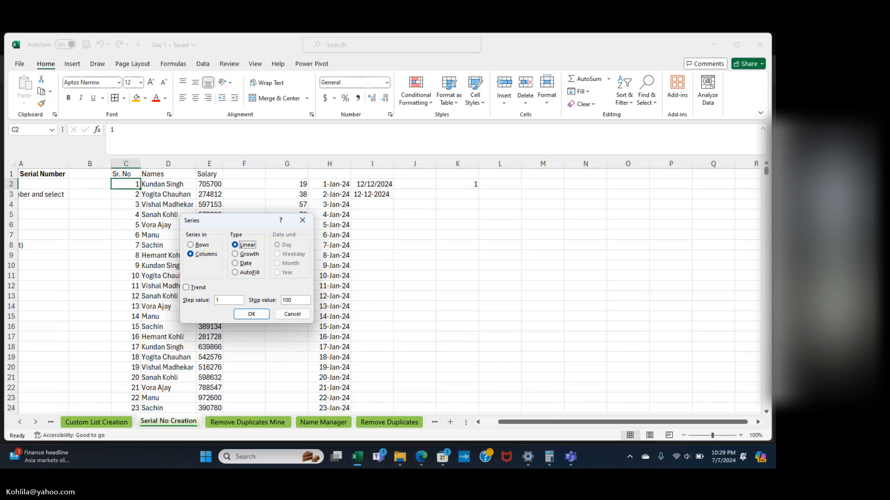
{"action": "key", "text": "Tab"}
{"action": "key", "text": "Tab"}
{"action": "key", "text": "Tab"}
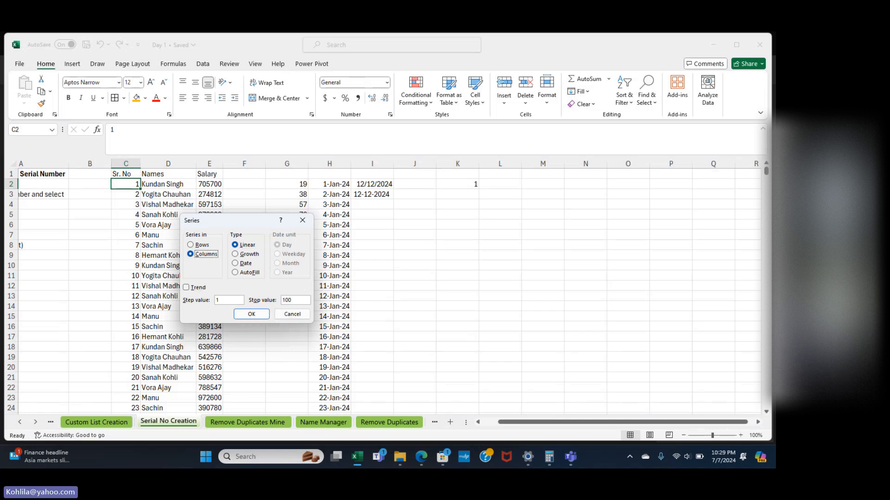
{"action": "key", "text": "Return"}
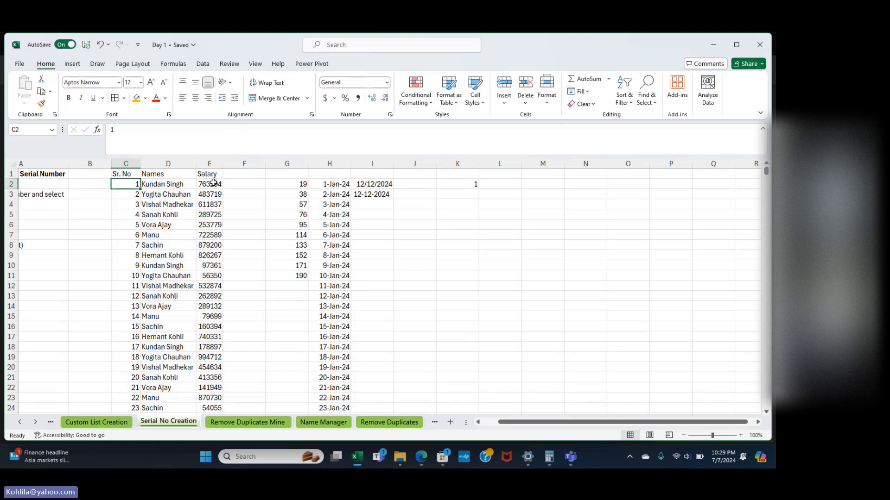
Clear the column H date list and re-enter 1-Jan-2024 in H2.
{"action": "scroll", "coordinate": [282, 189], "scroll_direction": "left", "scroll_amount": 1}
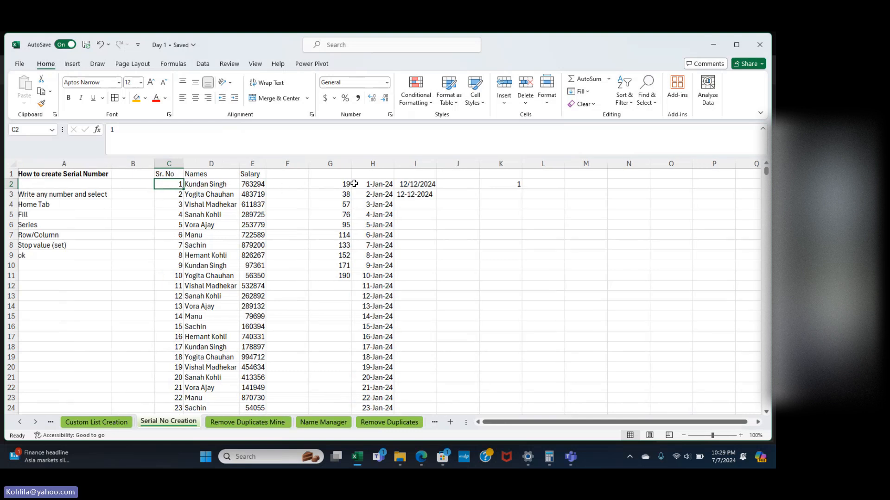
{"action": "left_click", "coordinate": [378, 186]}
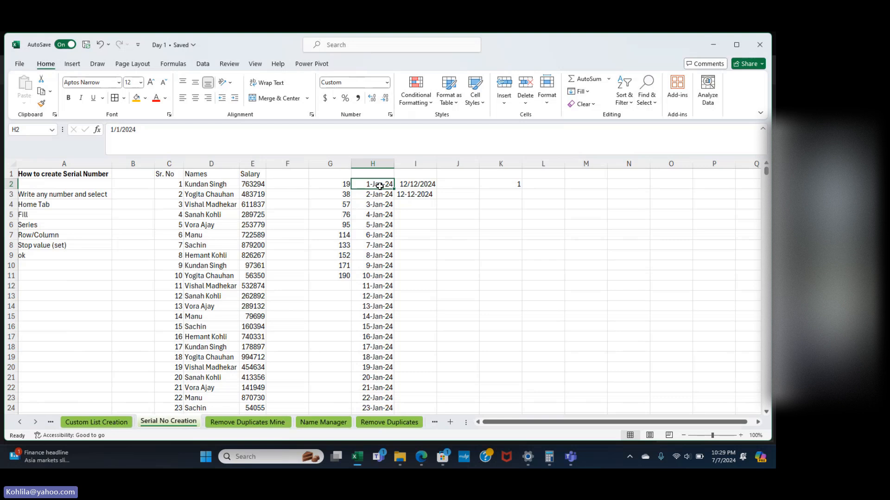
{"action": "key", "text": "ctrl+shift+Down"}
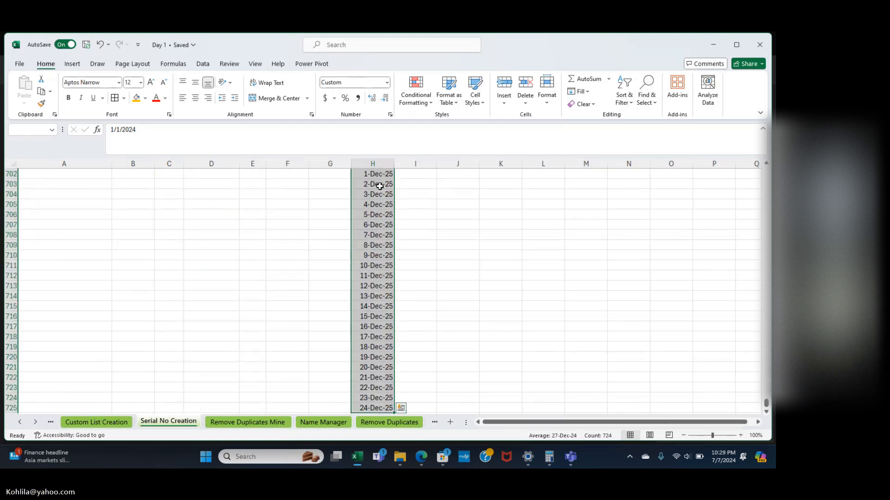
{"action": "key", "text": "Delete"}
{"action": "left_click", "coordinate": [379, 186]}
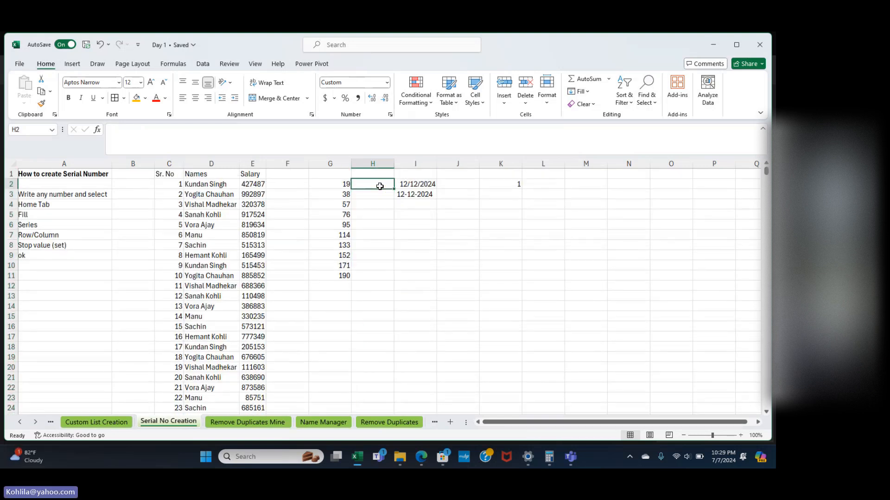
{"action": "type", "text": "1"}
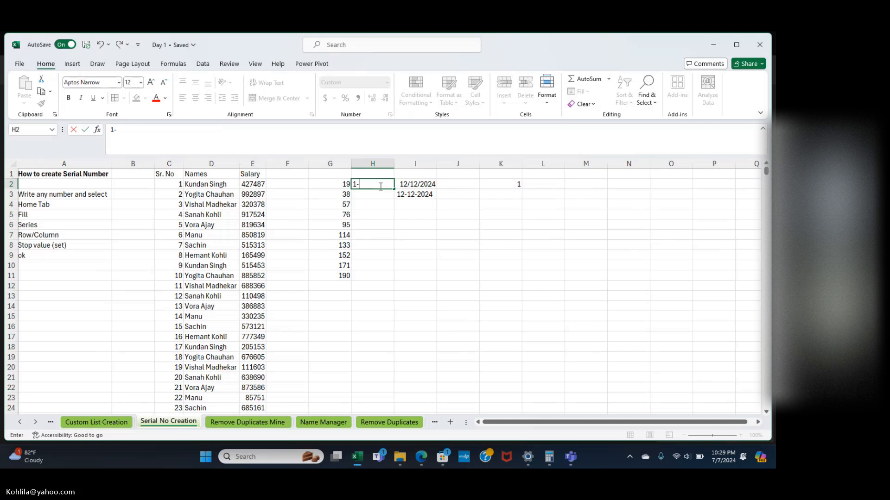
{"action": "type", "text": "-Jan-2024"}
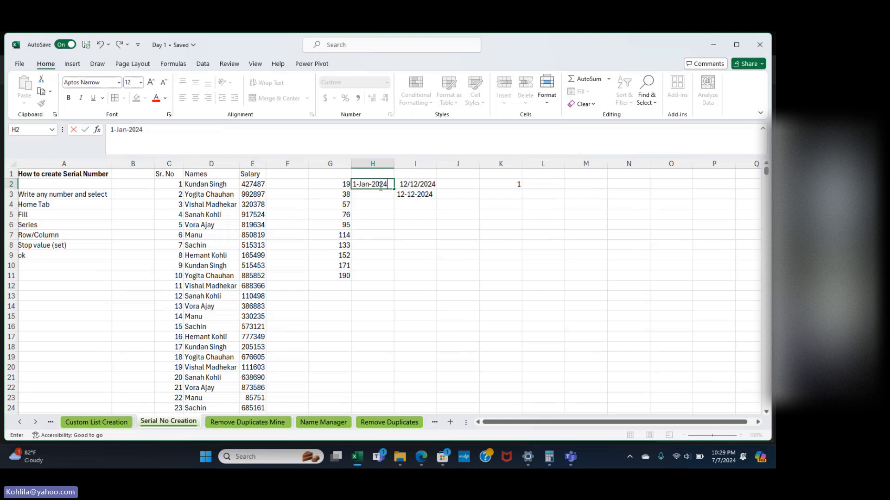
{"action": "key", "text": "Return"}
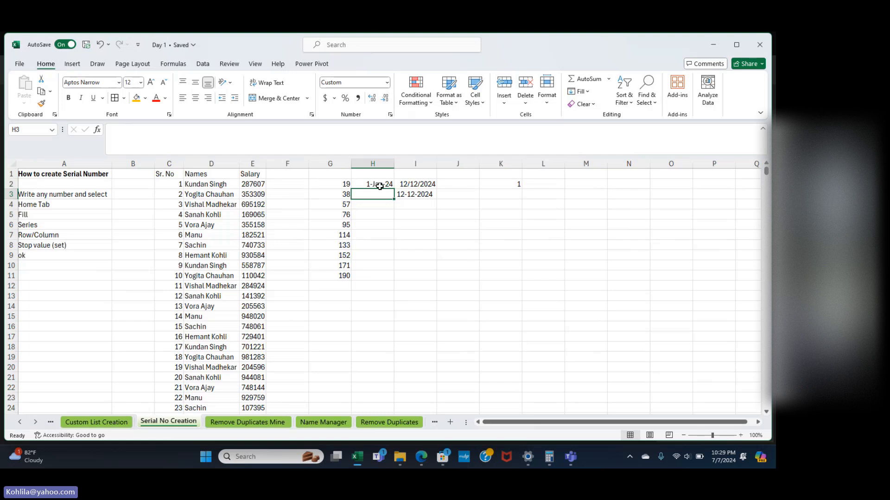
Delete the 12/12/2024 dates from column I and return to H2.
{"action": "left_click", "coordinate": [409, 165]}
{"action": "key", "text": "Delete"}
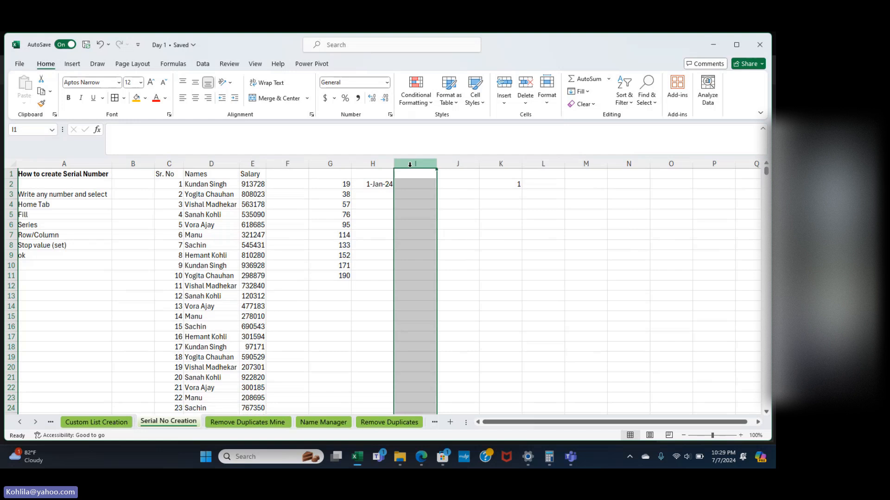
{"action": "left_click", "coordinate": [376, 196]}
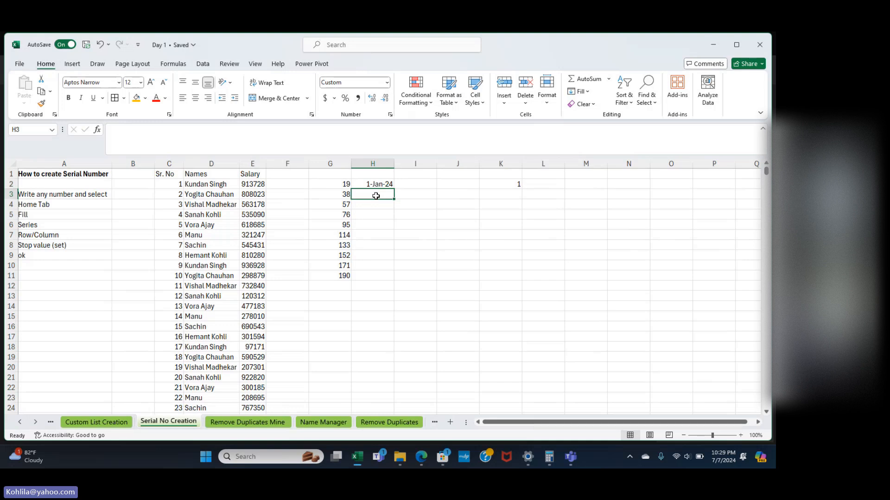
{"action": "key", "text": "Up"}
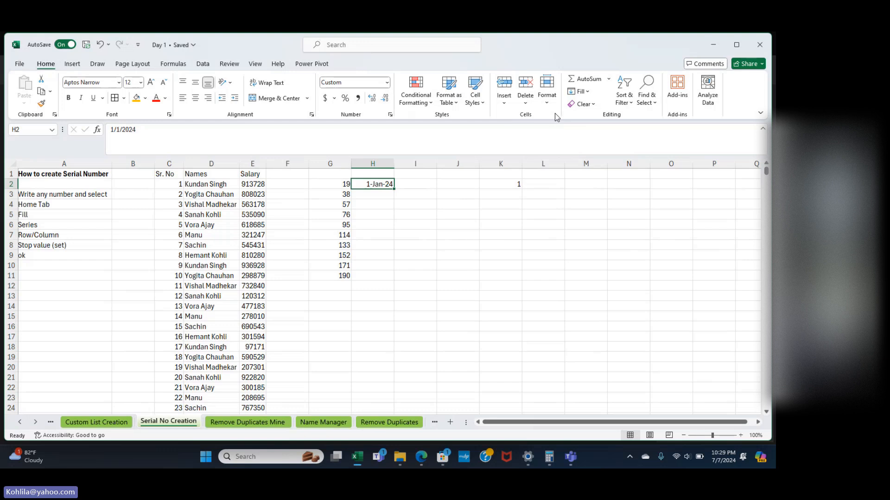
{"action": "left_click", "coordinate": [582, 91]}
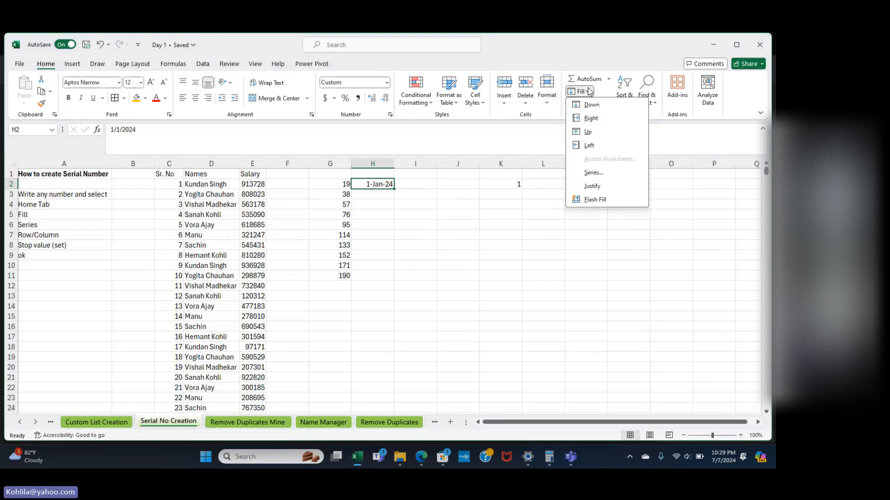
{"action": "left_click", "coordinate": [593, 173]}
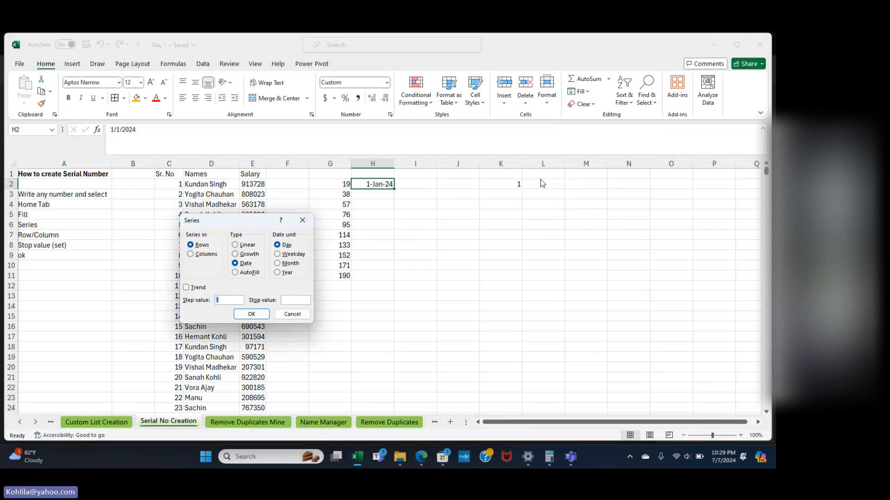
{"action": "left_click", "coordinate": [204, 254]}
{"action": "left_click", "coordinate": [299, 301]}
{"action": "type", "text": "365"}
{"action": "left_click", "coordinate": [251, 314]}
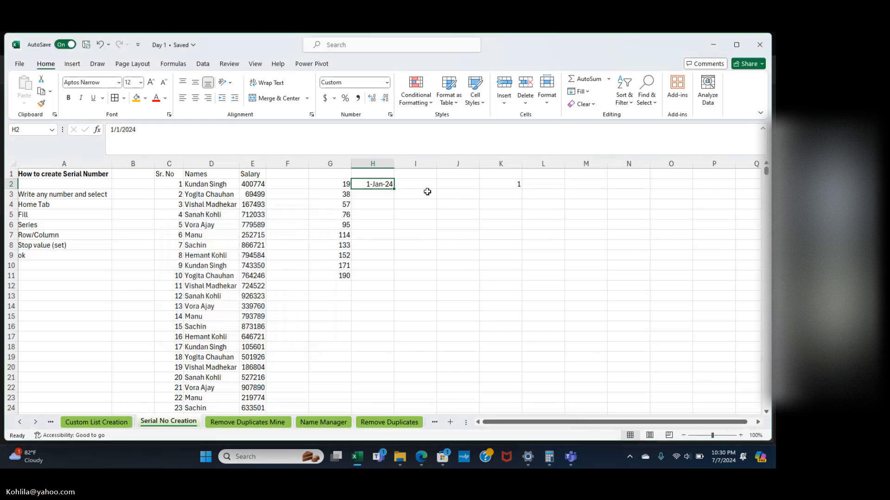
{"action": "left_click", "coordinate": [587, 93]}
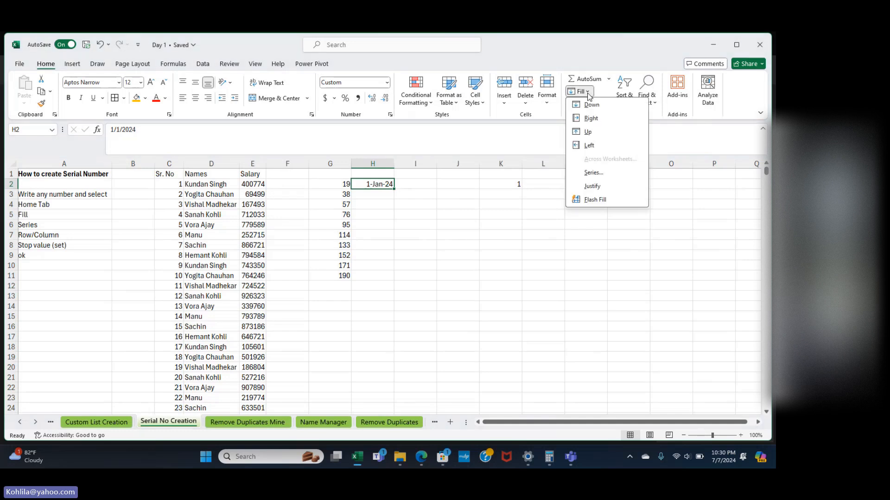
{"action": "left_click", "coordinate": [594, 176]}
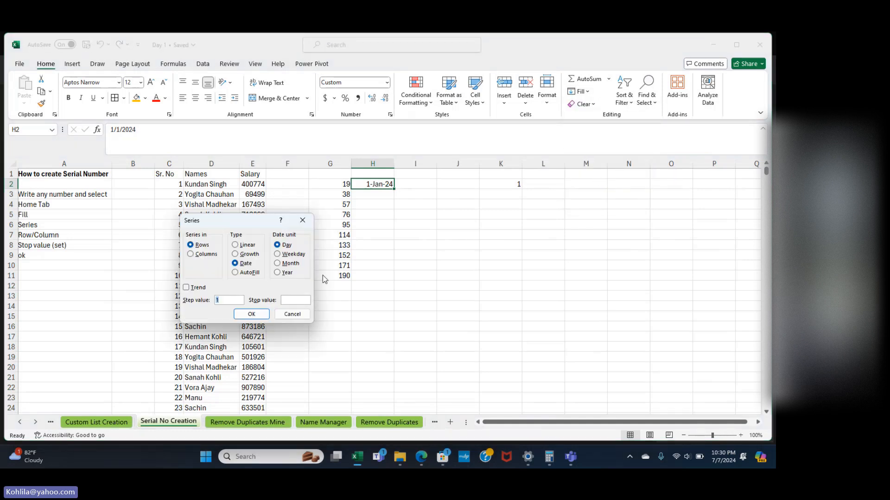
{"action": "left_click", "coordinate": [298, 299]}
{"action": "type", "text": "1-"}
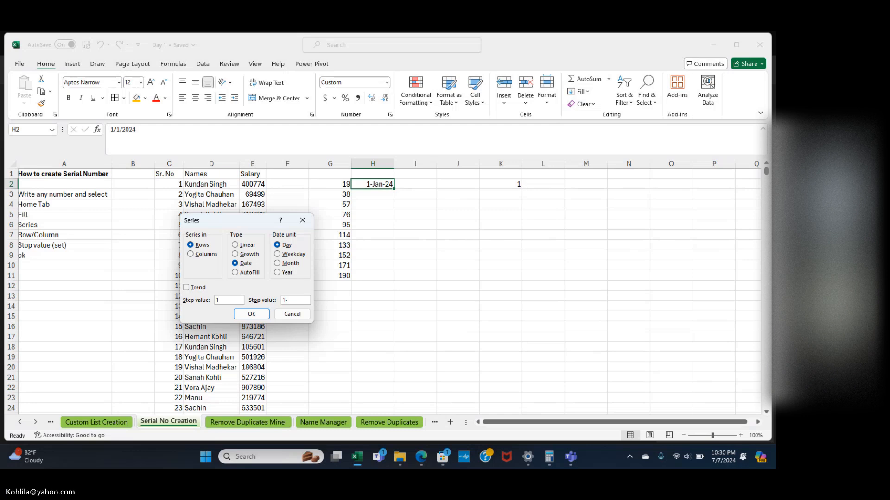
{"action": "type", "text": "Jan-"}
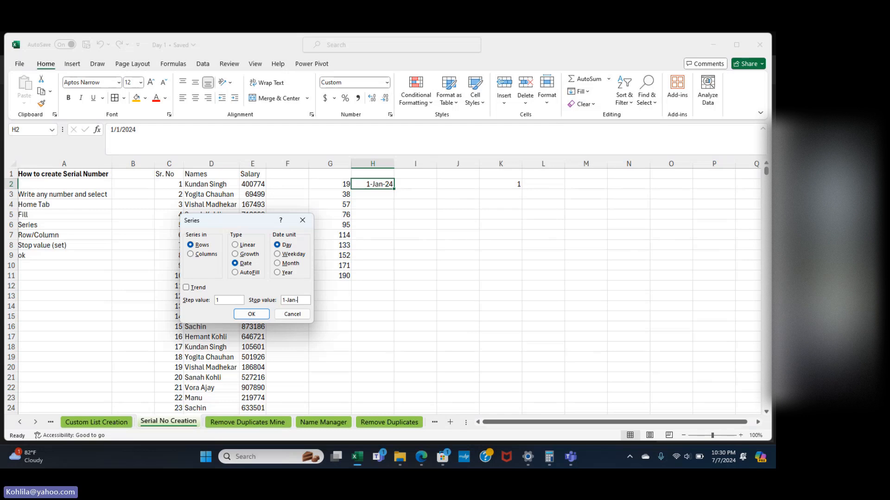
{"action": "type", "text": "202"}
{"action": "key", "text": "BackSpace"}
{"action": "key", "text": "BackSpace"}
{"action": "type", "text": "6"}
{"action": "left_click", "coordinate": [249, 316]}
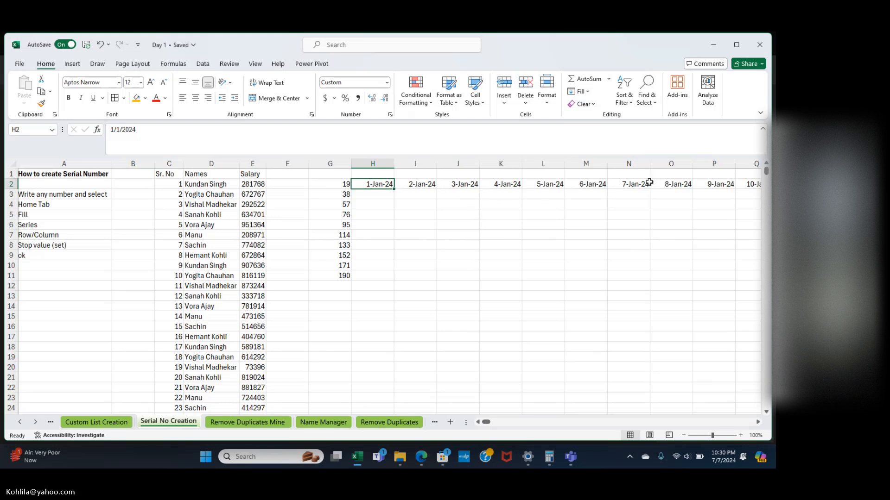
{"action": "key", "text": "ctrl+z"}
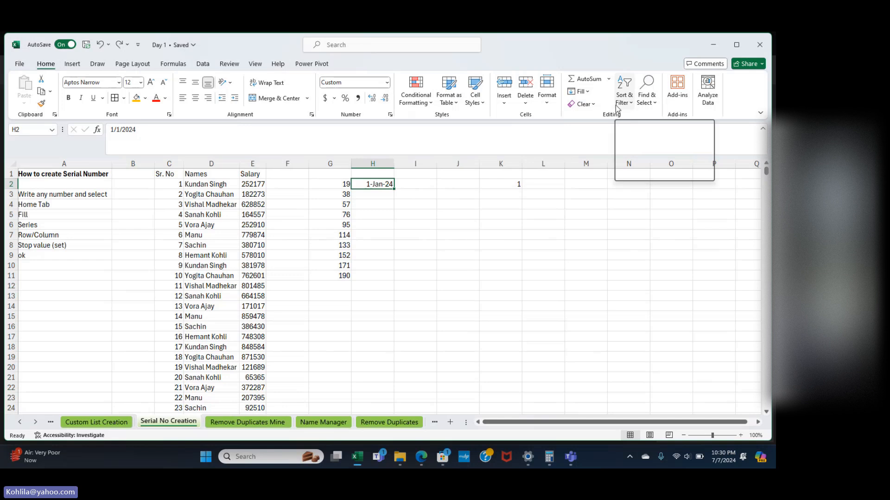
Fill column H with a daily Columns date series, stop value 1-Jan-25.
{"action": "left_click", "coordinate": [584, 93]}
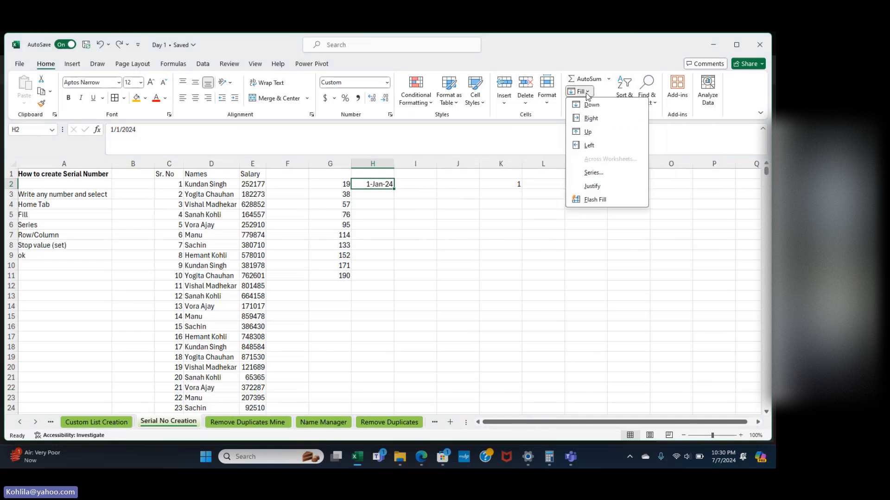
{"action": "left_click", "coordinate": [593, 172]}
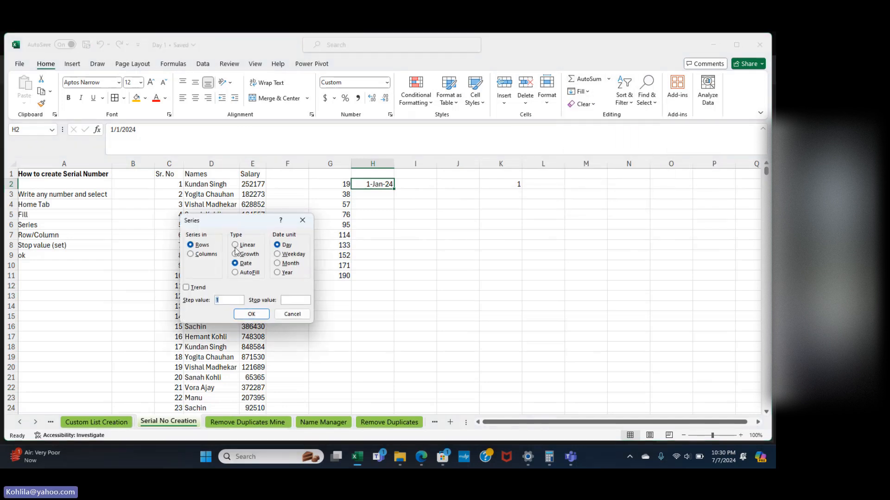
{"action": "left_click", "coordinate": [207, 255]}
{"action": "left_click", "coordinate": [292, 301]}
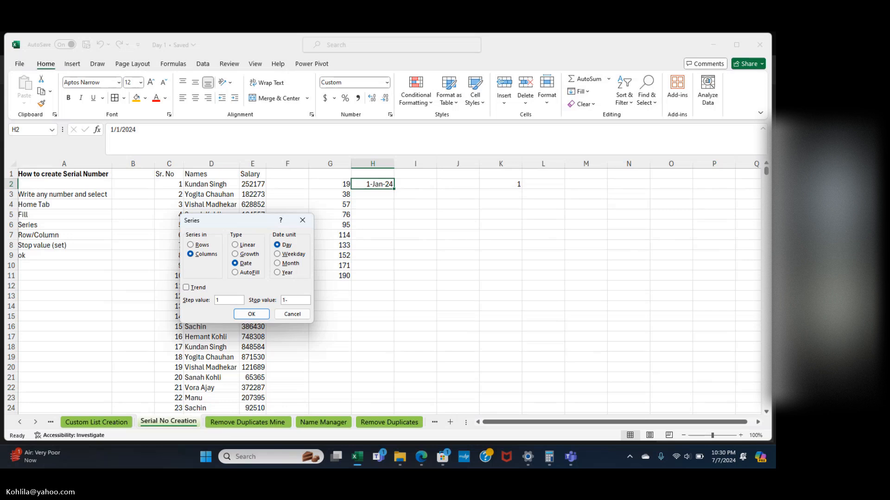
{"action": "type", "text": "1-Jan-26"}
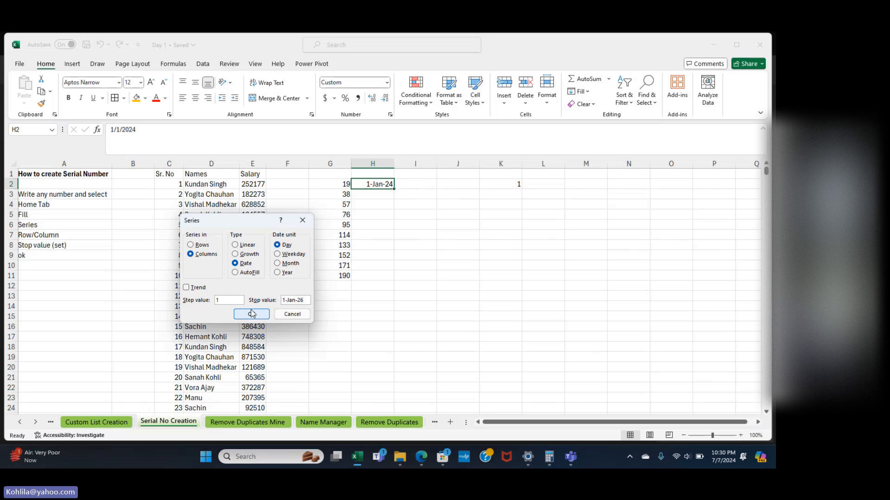
{"action": "key", "text": "BackSpace"}
{"action": "type", "text": "5"}
{"action": "left_click", "coordinate": [252, 314]}
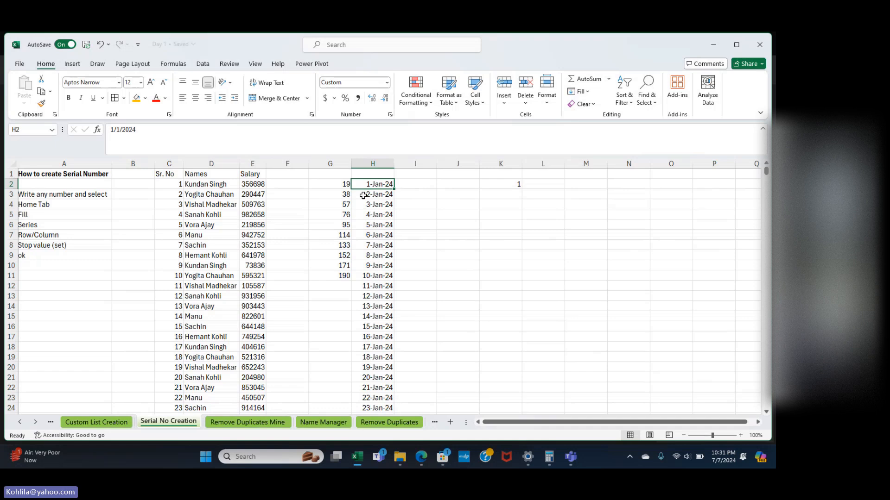
Check the last and first dates of the series, then go to the Remove Duplicates Mine sheet.
{"action": "scroll", "coordinate": [378, 279], "scroll_direction": "down", "scroll_amount": 20}
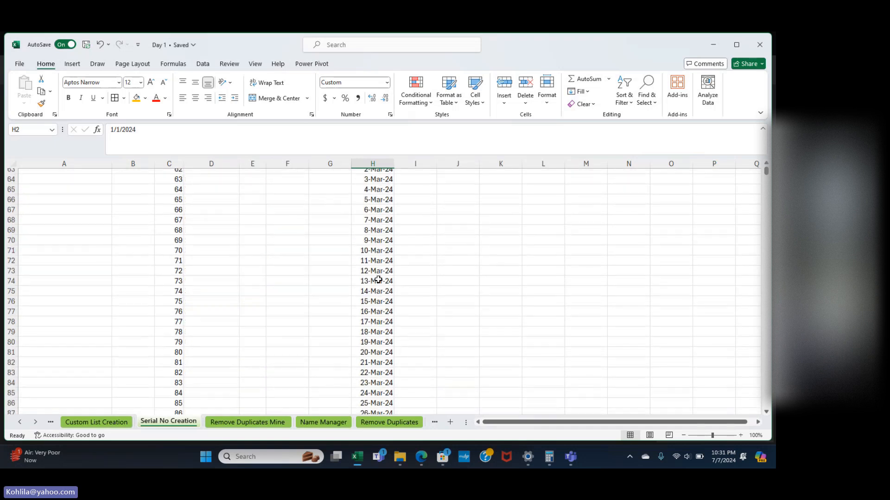
{"action": "scroll", "coordinate": [378, 279], "scroll_direction": "down", "scroll_amount": 12}
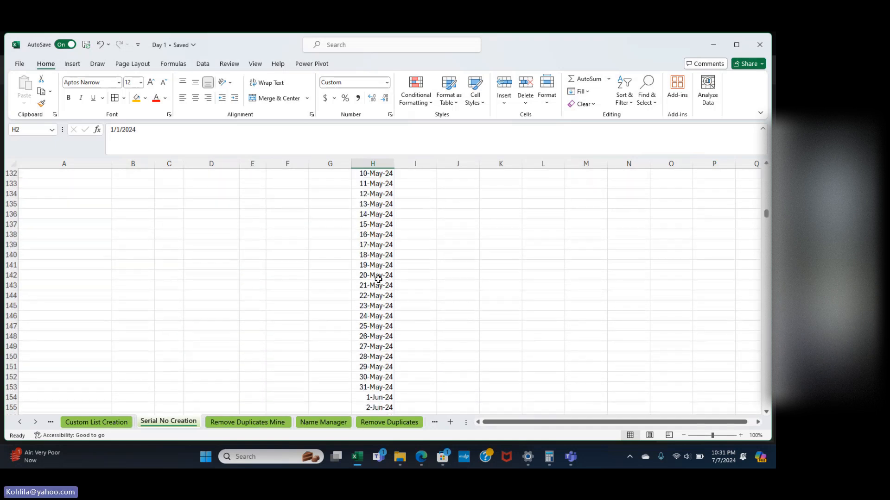
{"action": "left_click", "coordinate": [378, 278]}
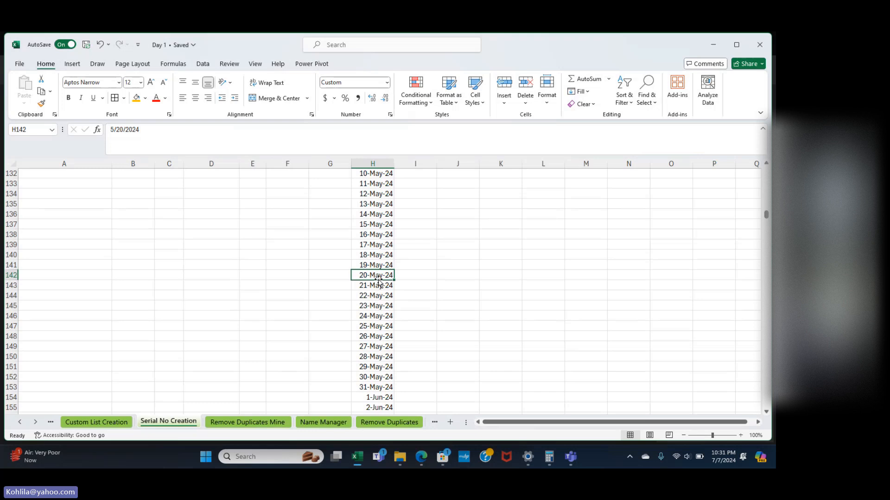
{"action": "double_click", "coordinate": [379, 281]}
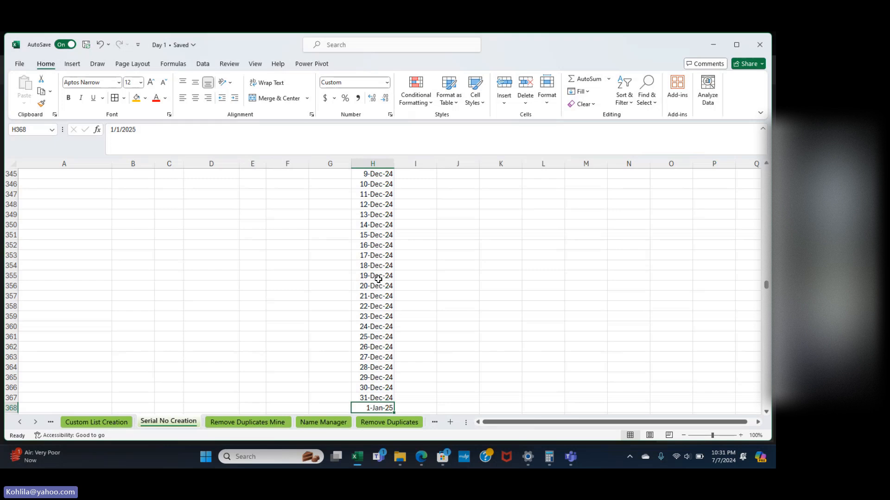
{"action": "key", "text": "ctrl+Up"}
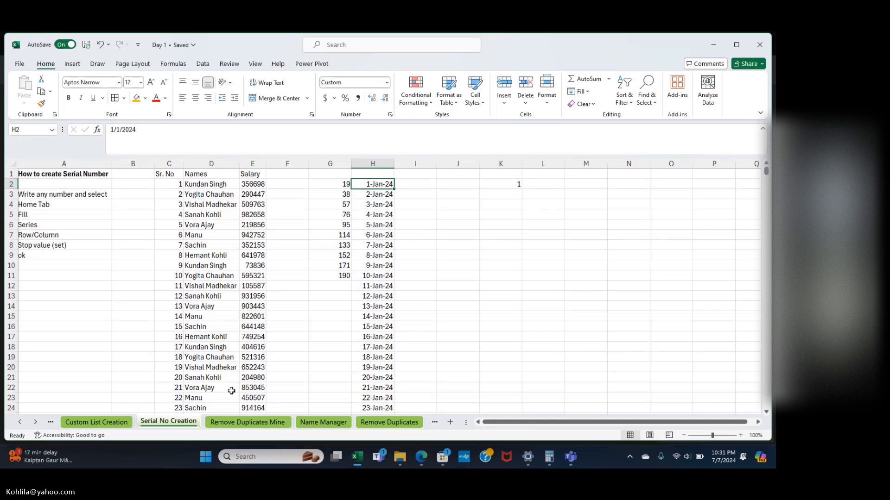
{"action": "left_click", "coordinate": [271, 423]}
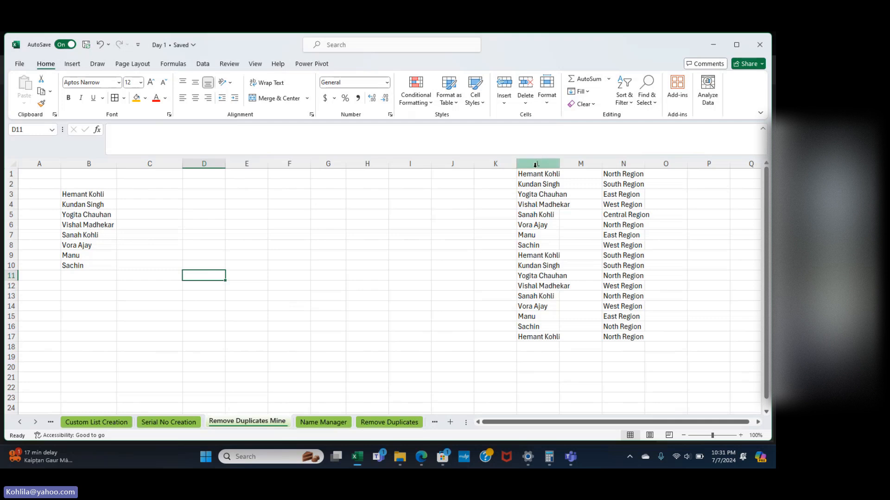
Remove duplicates from the column L names L1:L17, leaving 8 unique entries.
{"action": "left_click_drag", "start_coordinate": [534, 177], "coordinate": [535, 338]}
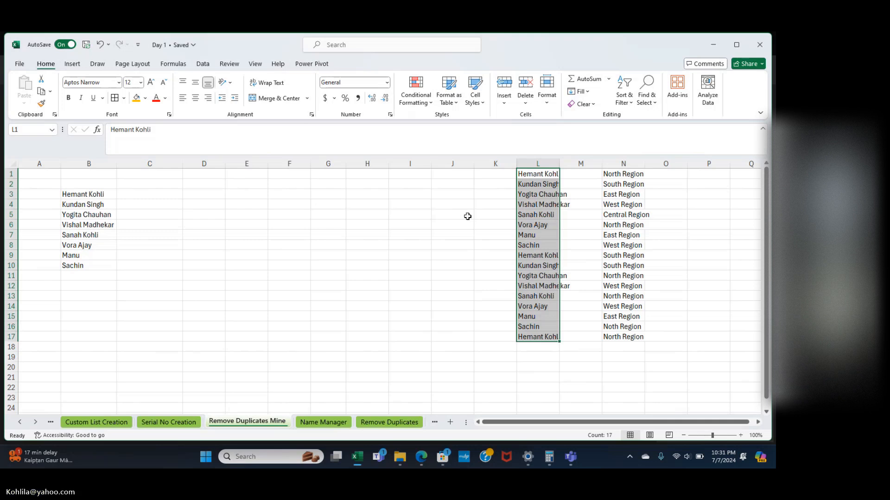
{"action": "left_click", "coordinate": [203, 63]}
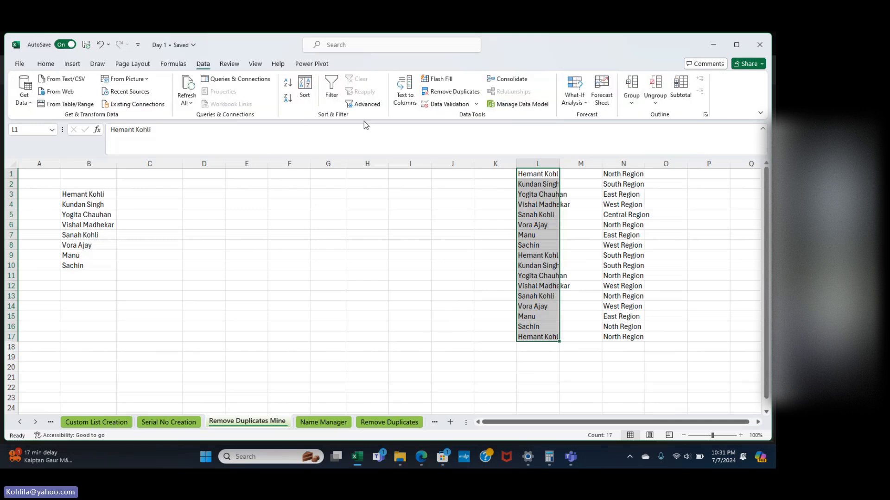
{"action": "left_click", "coordinate": [453, 93]}
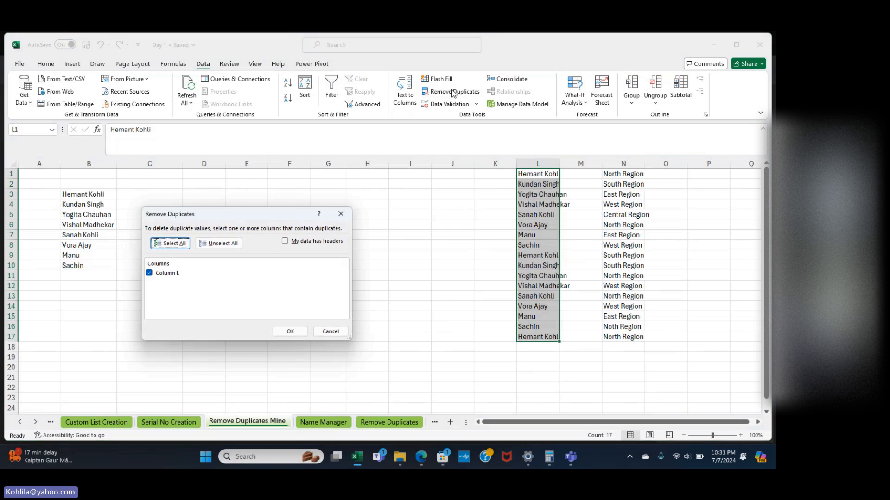
{"action": "left_click", "coordinate": [290, 332]}
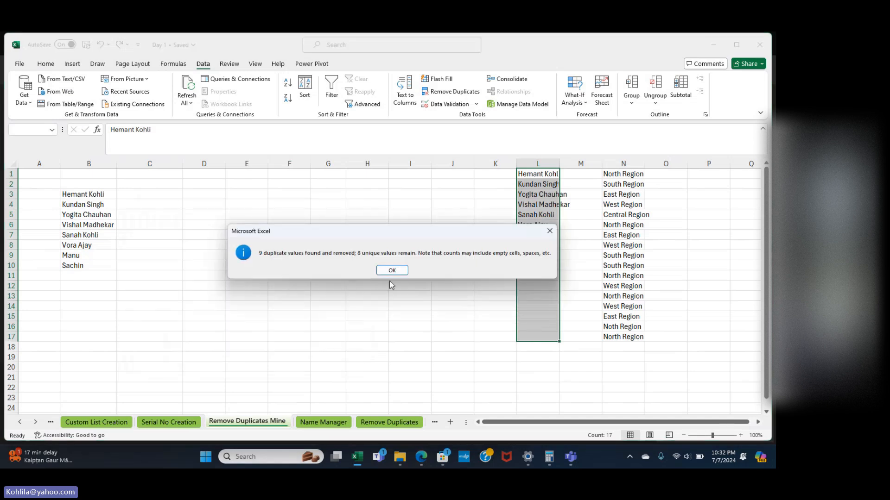
{"action": "left_click", "coordinate": [392, 270]}
{"action": "left_click", "coordinate": [547, 255]}
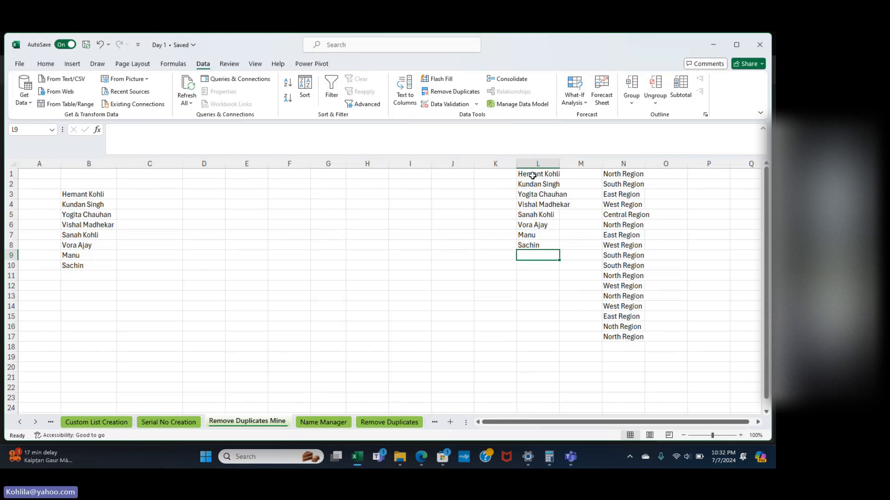
Select the 8 unique names, then switch to the Name Manager sheet.
{"action": "left_click_drag", "start_coordinate": [532, 174], "coordinate": [532, 243]}
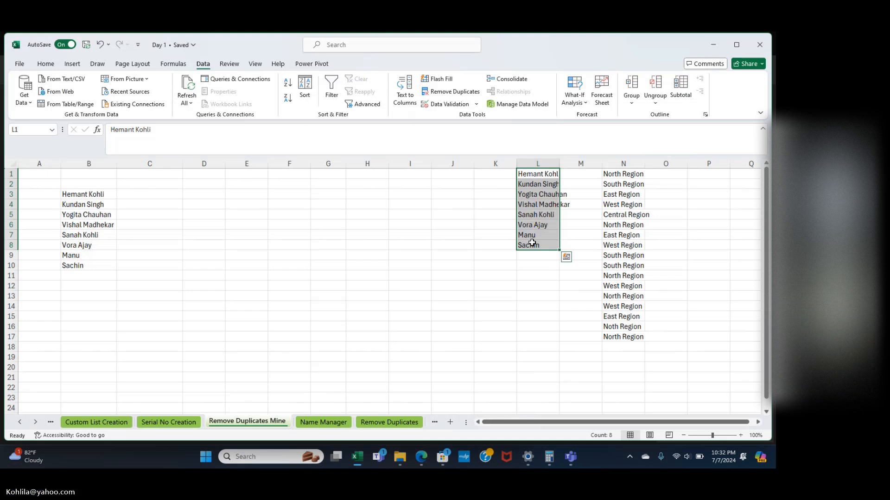
{"action": "scroll", "coordinate": [532, 242], "scroll_direction": "right", "scroll_amount": 2}
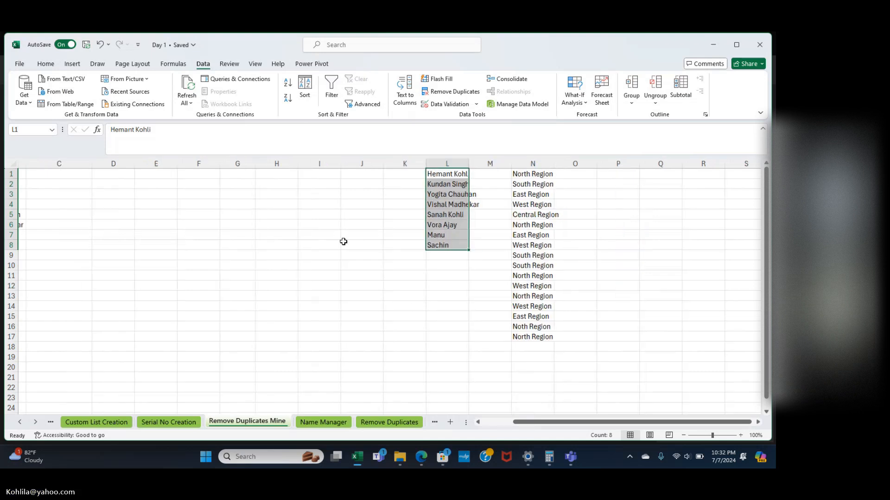
{"action": "left_click", "coordinate": [323, 423]}
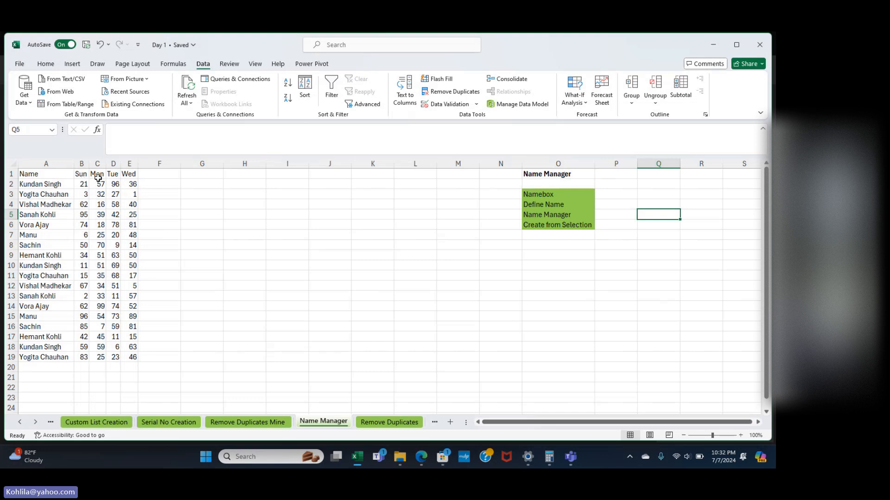
Try selecting the Wed column and the Manu and Sachin rows of the table.
{"action": "left_click", "coordinate": [19, 128]}
{"action": "left_click", "coordinate": [136, 185]}
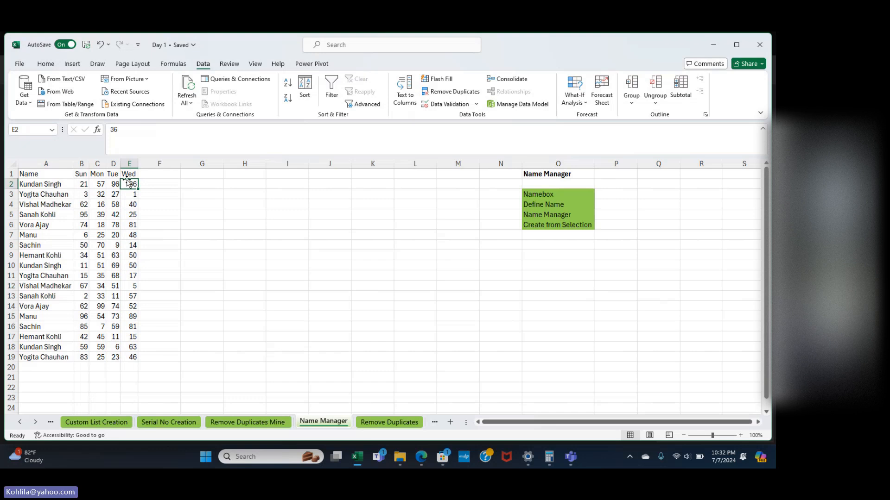
{"action": "left_click_drag", "start_coordinate": [131, 174], "coordinate": [125, 348]}
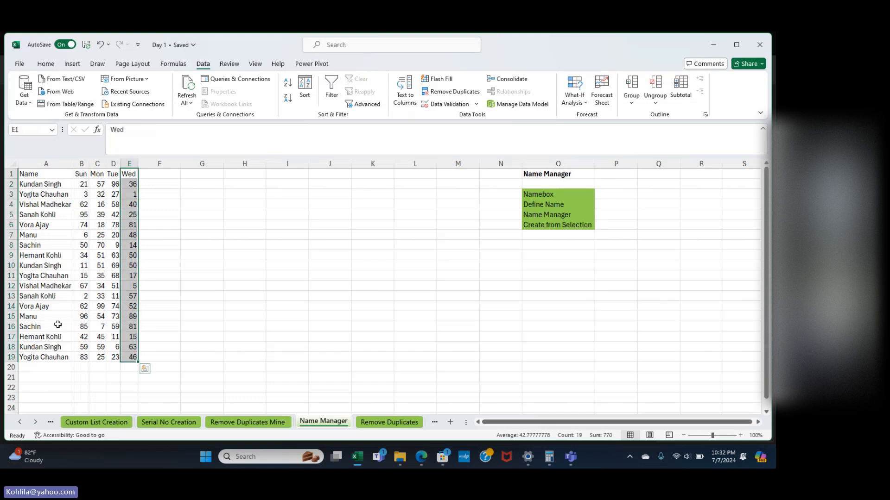
{"action": "left_click_drag", "start_coordinate": [37, 317], "coordinate": [133, 316]}
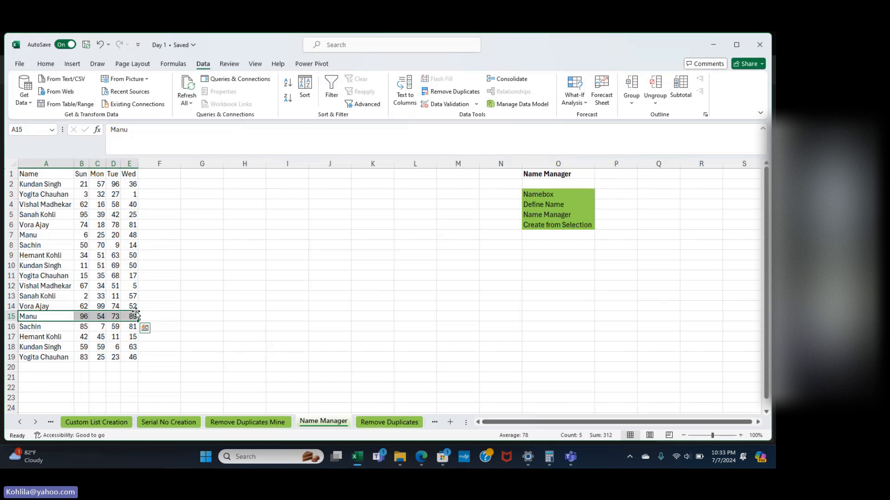
{"action": "left_click_drag", "start_coordinate": [29, 246], "coordinate": [131, 245]}
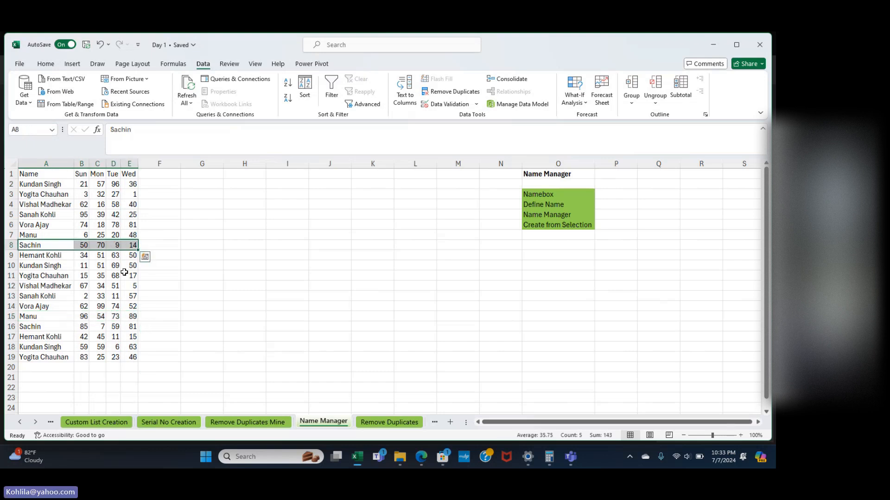
{"action": "left_click", "coordinate": [209, 244]}
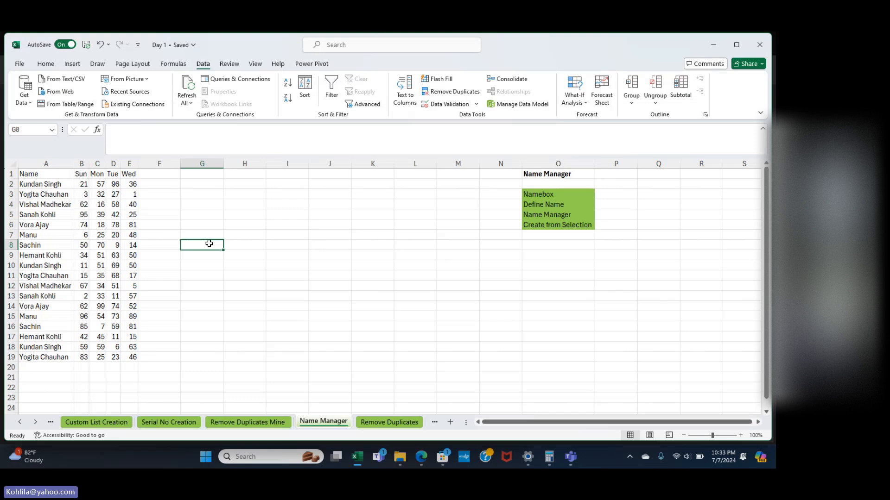
{"action": "left_click", "coordinate": [131, 174]}
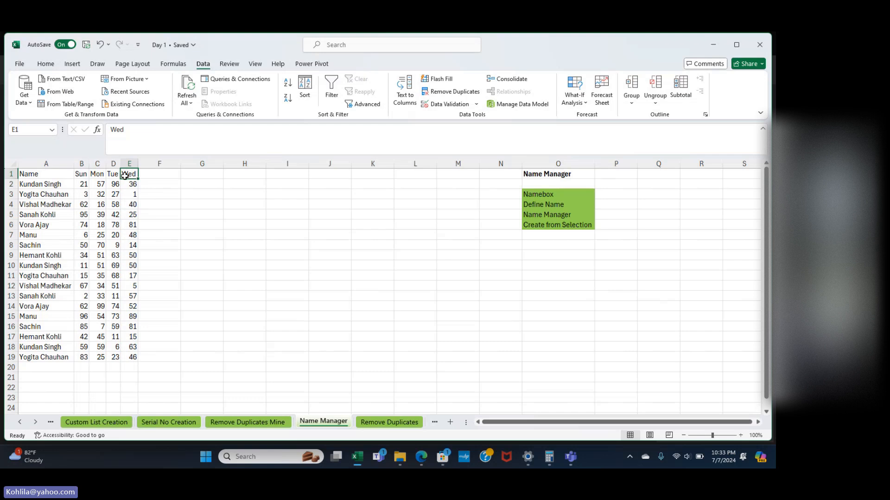
{"action": "left_click_drag", "start_coordinate": [128, 175], "coordinate": [133, 358]}
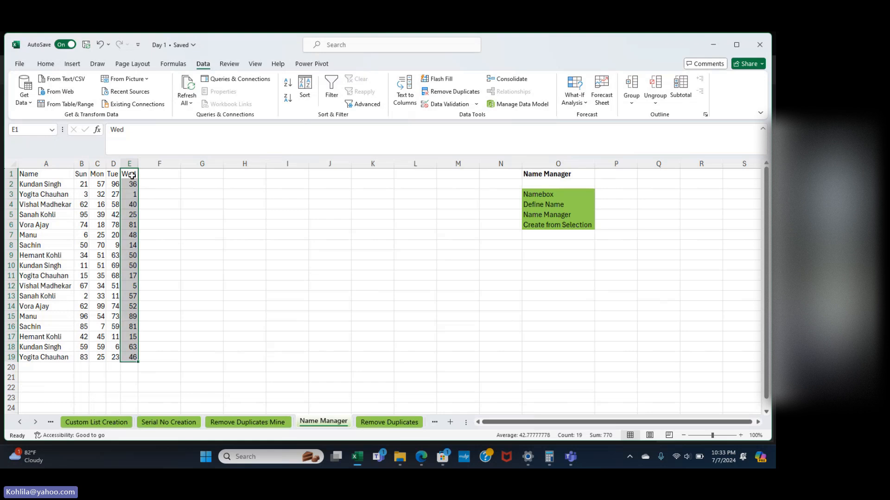
{"action": "left_click_drag", "start_coordinate": [131, 175], "coordinate": [134, 245]}
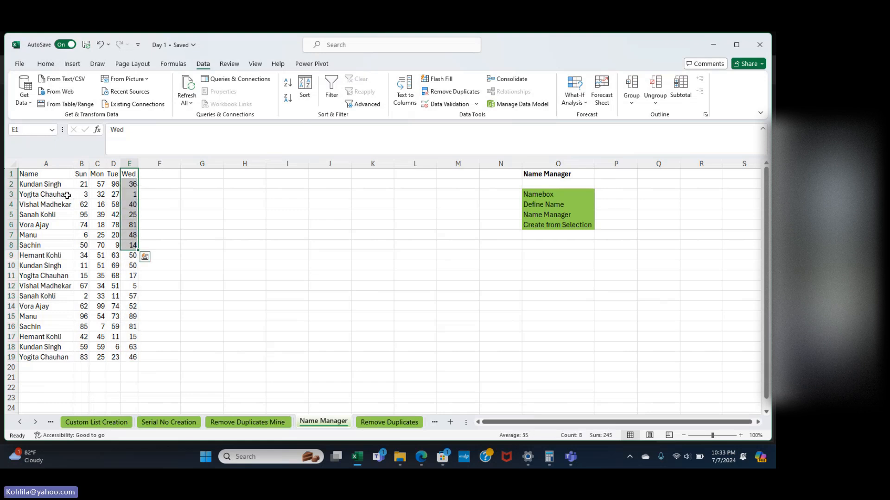
{"action": "left_click", "coordinate": [166, 177]}
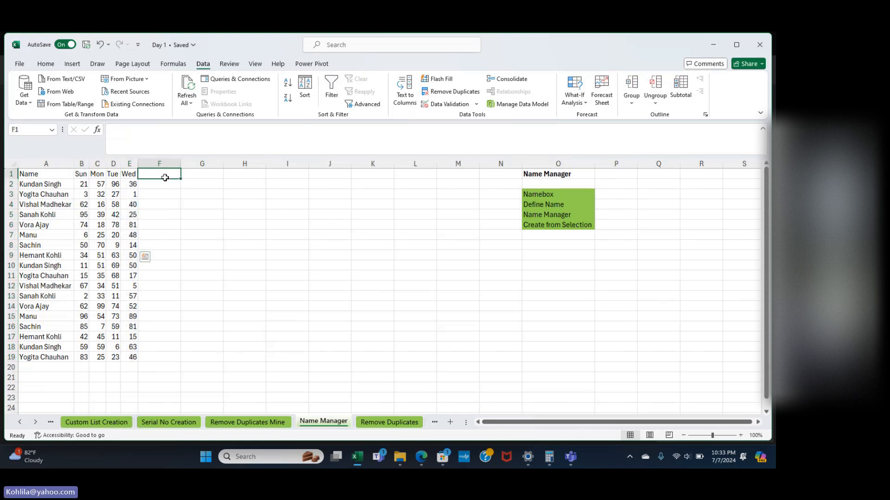
Select the Wed column E1:E19 and enter Wed in the Name Box to jump to that range.
{"action": "left_click", "coordinate": [131, 174]}
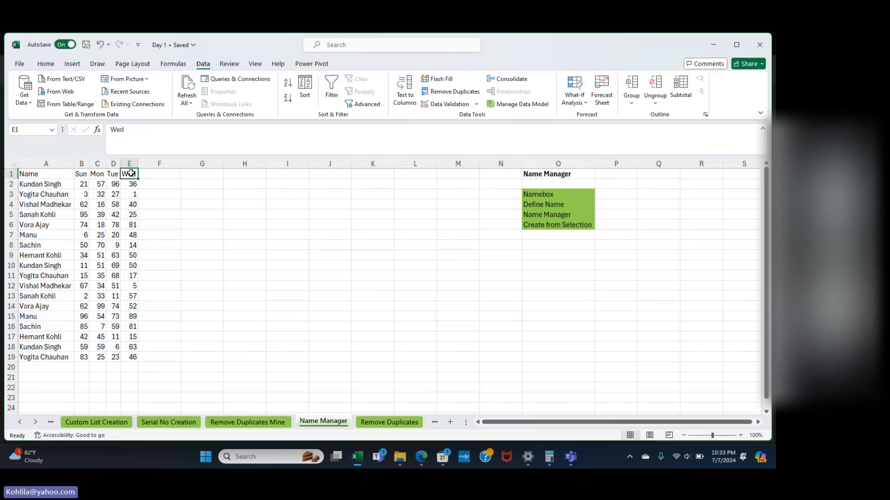
{"action": "left_click_drag", "start_coordinate": [131, 173], "coordinate": [137, 358]}
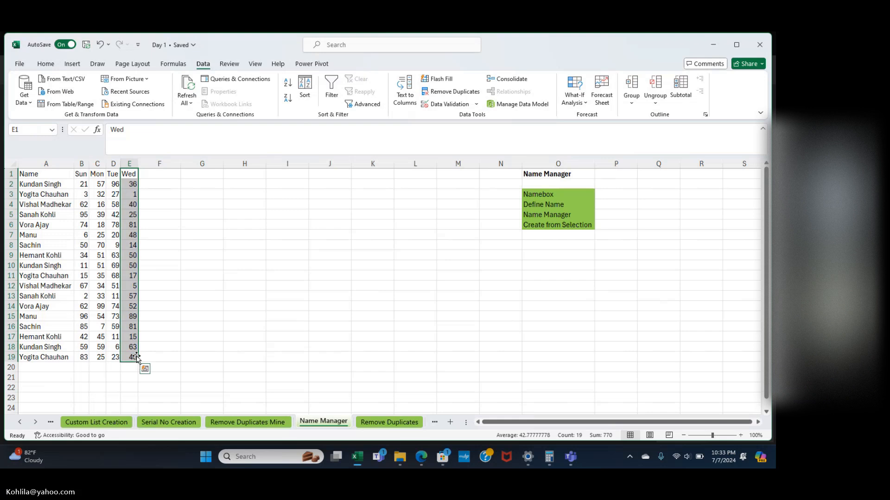
{"action": "left_click", "coordinate": [29, 129]}
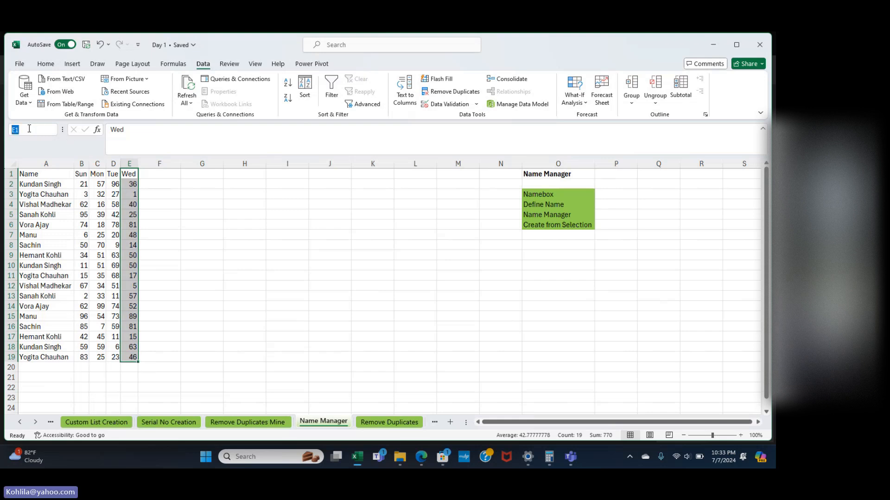
{"action": "type", "text": "Wed"}
{"action": "key", "text": "Return"}
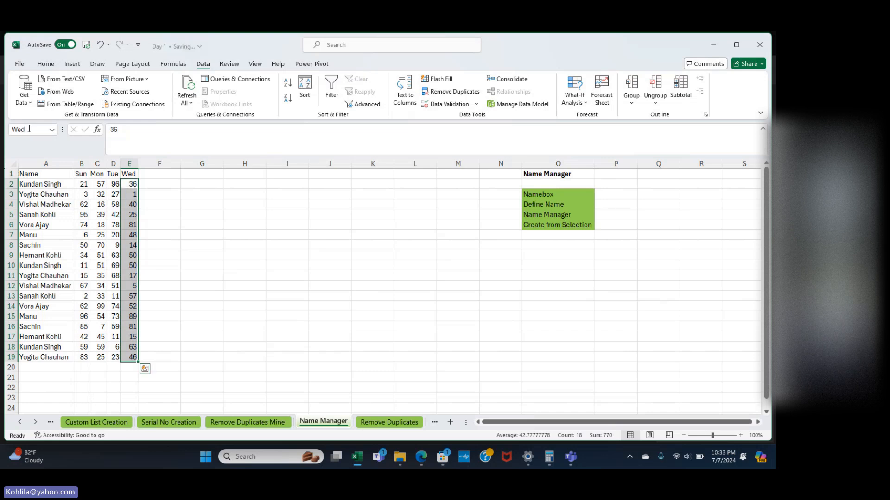
Enter =SUM(Tue) in D21 and =SUM(Wed) in E21, giving 838 and 770.
{"action": "left_click", "coordinate": [119, 381]}
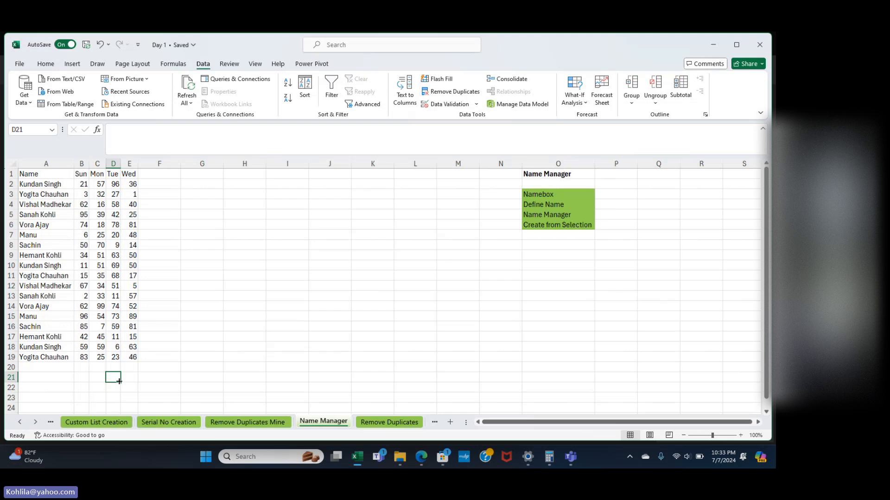
{"action": "type", "text": "=sum"}
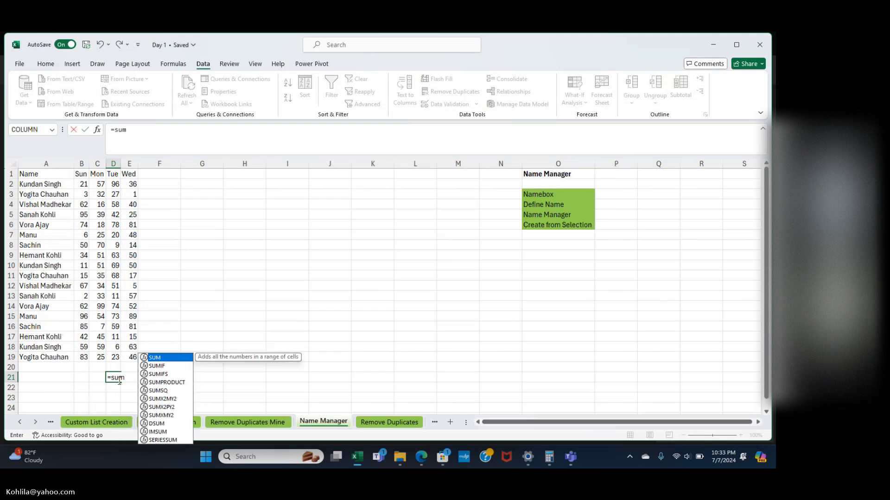
{"action": "type", "text": "("}
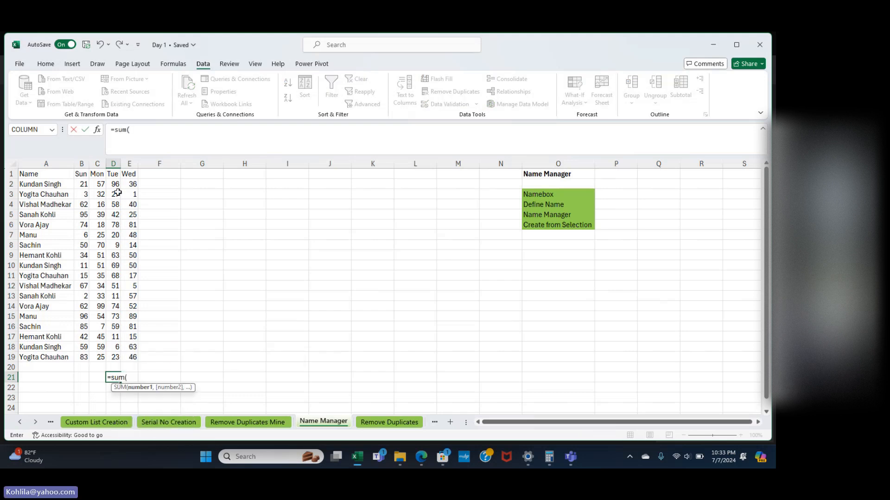
{"action": "left_click_drag", "start_coordinate": [114, 184], "coordinate": [109, 355]}
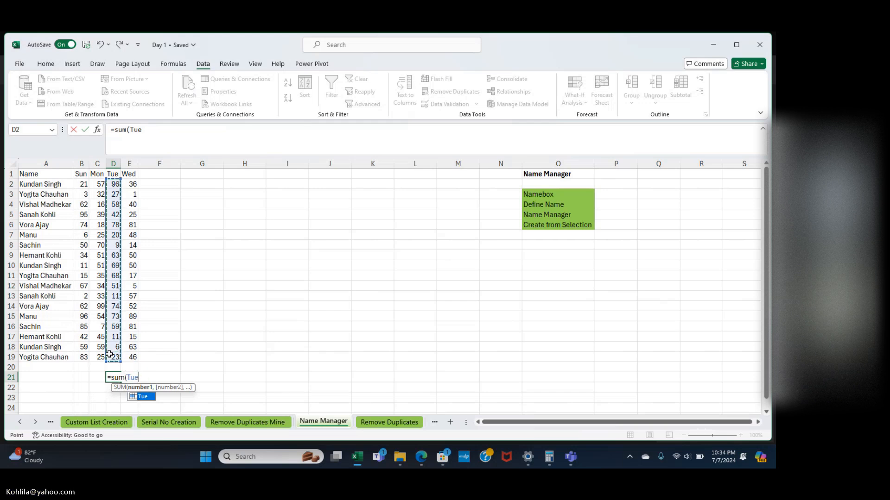
{"action": "type", "text": ")"}
{"action": "key", "text": "Return"}
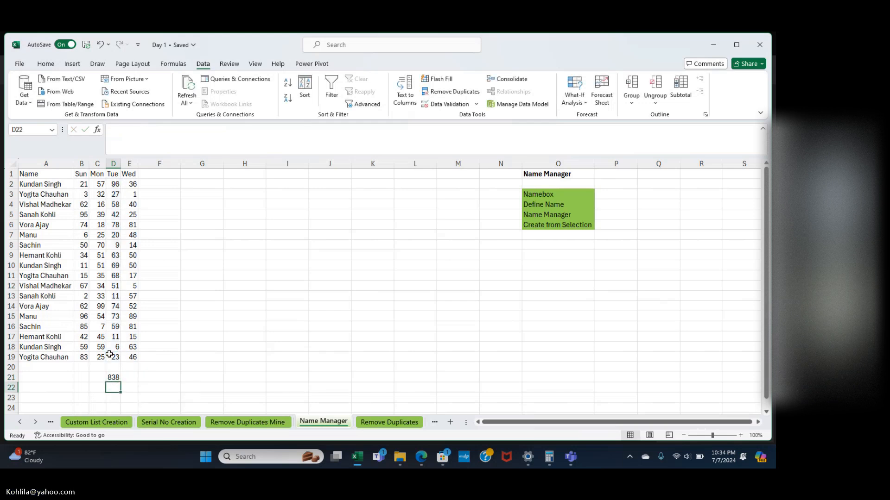
{"action": "left_click", "coordinate": [134, 379]}
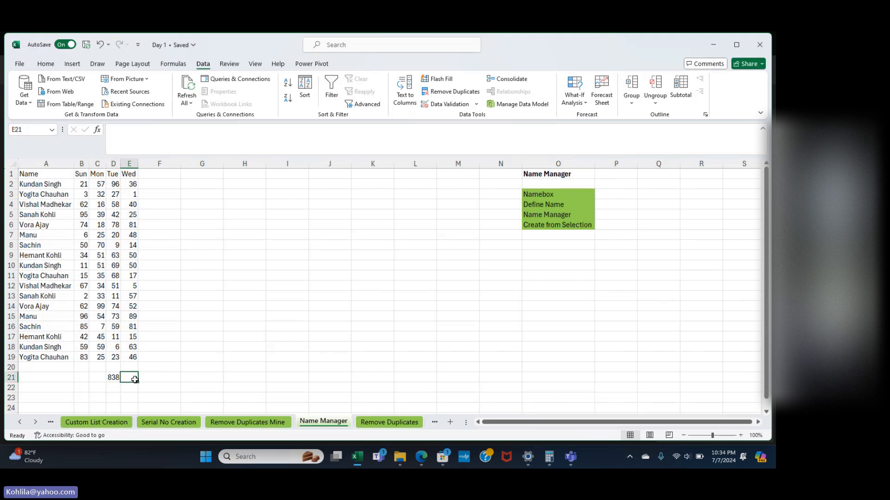
{"action": "type", "text": "="}
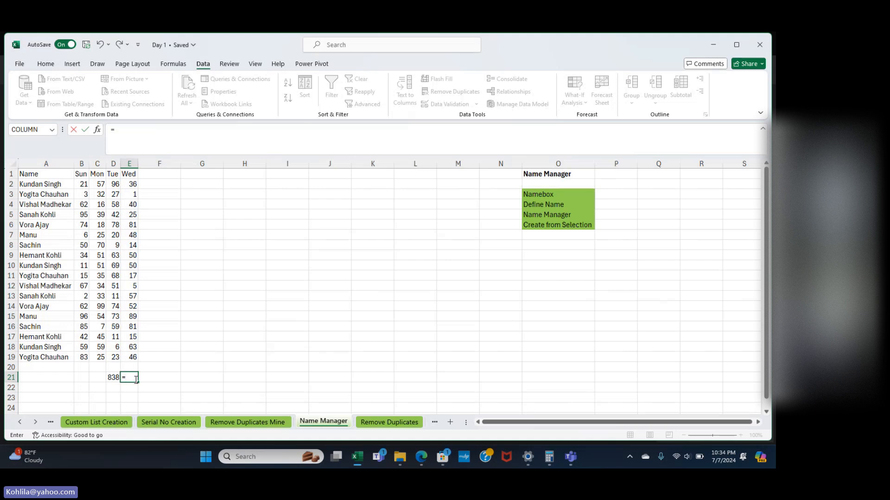
{"action": "type", "text": "sum"}
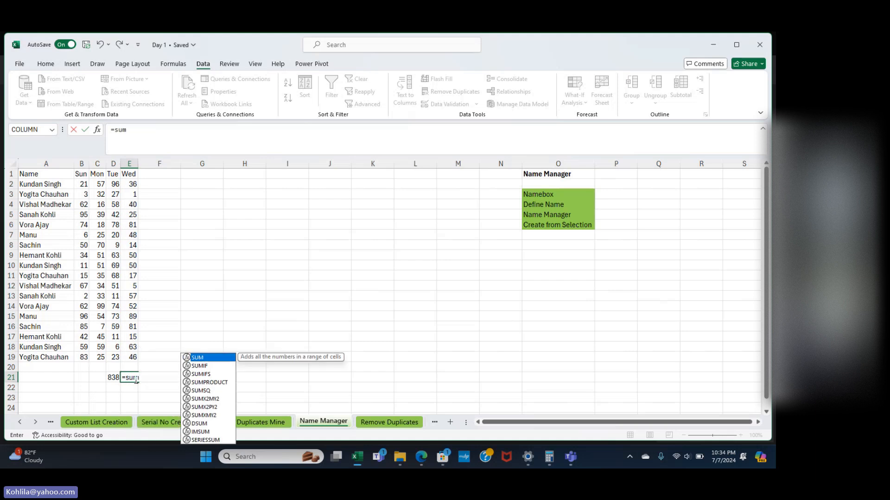
{"action": "type", "text": "(w"}
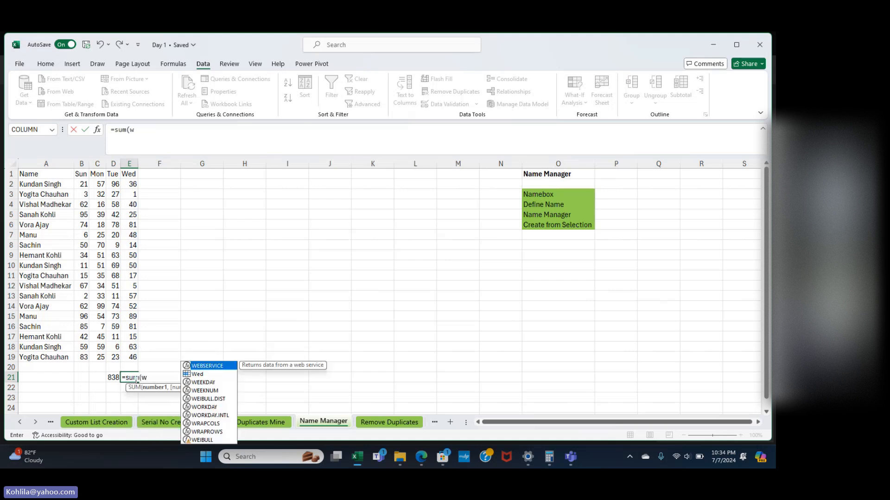
{"action": "type", "text": "ed"}
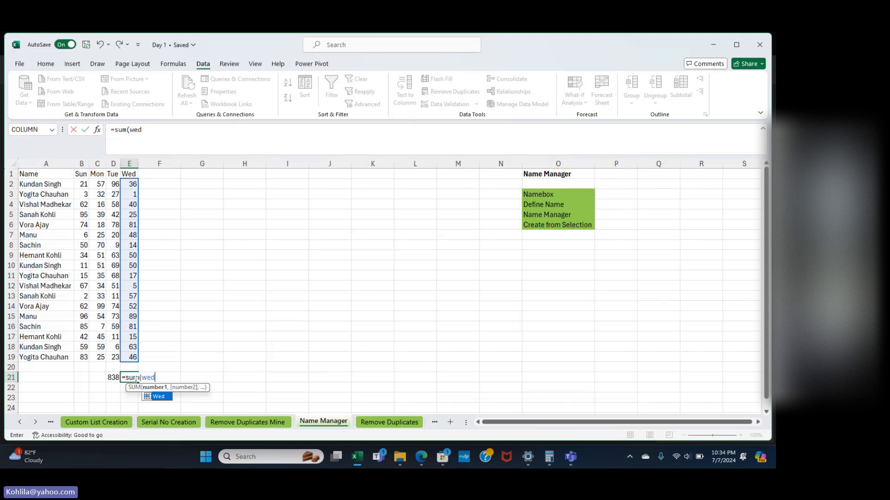
{"action": "type", "text": ")"}
{"action": "key", "text": "Return"}
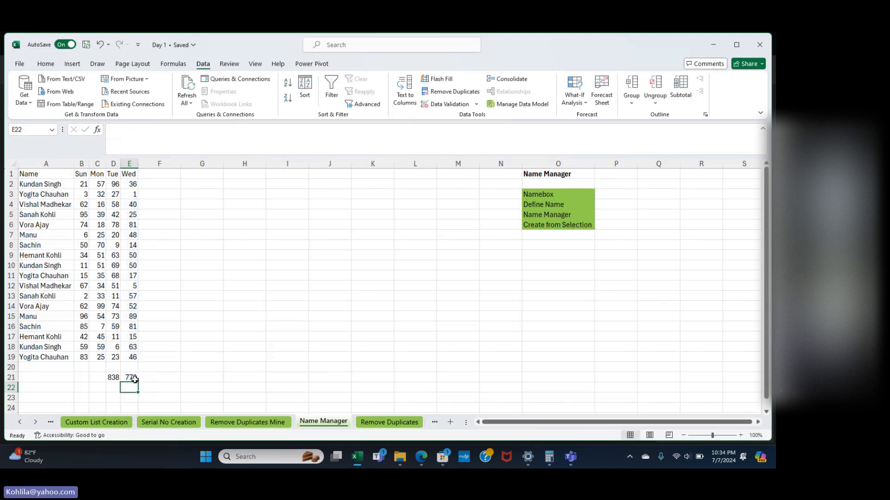
Enter =AVERAGE(Wed) in E22, returning 43.
{"action": "type", "text": "="}
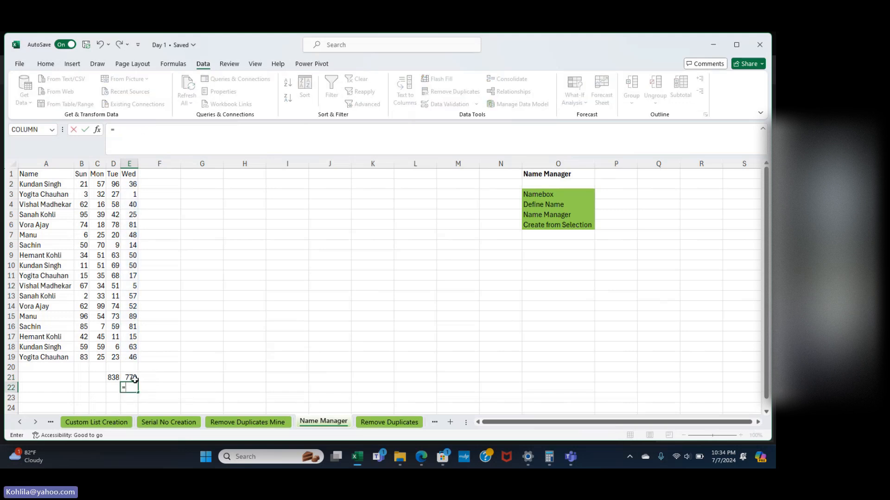
{"action": "type", "text": "average"}
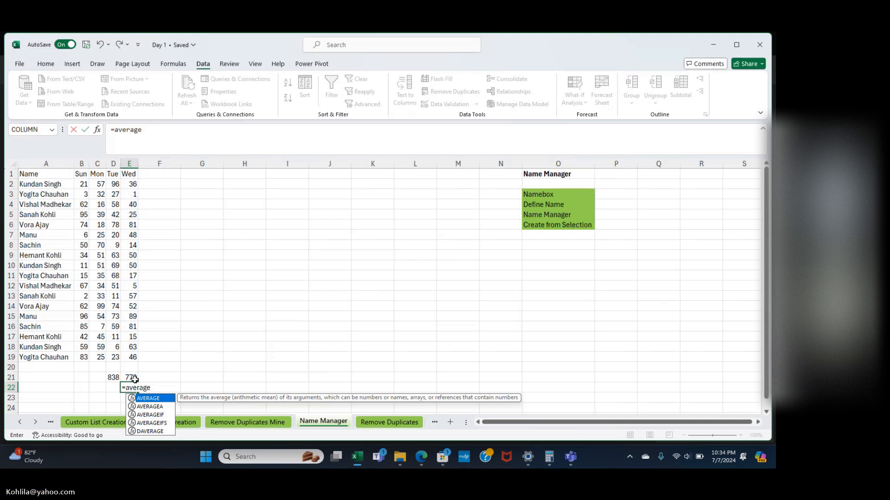
{"action": "type", "text": "("}
{"action": "type", "text": "wed"}
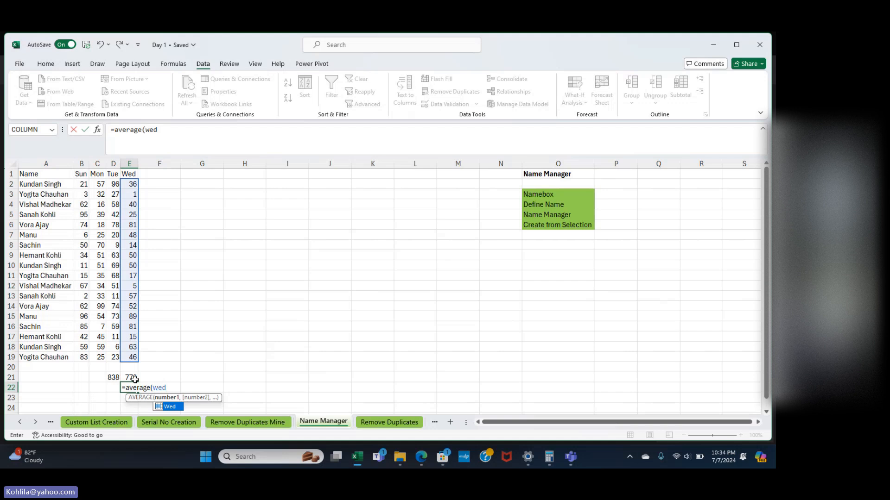
{"action": "type", "text": ")"}
{"action": "key", "text": "Return"}
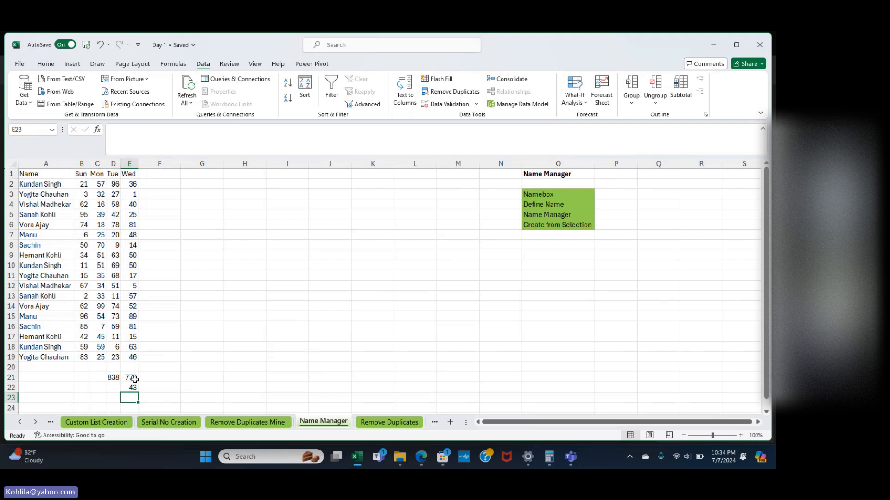
{"action": "left_click", "coordinate": [134, 389]}
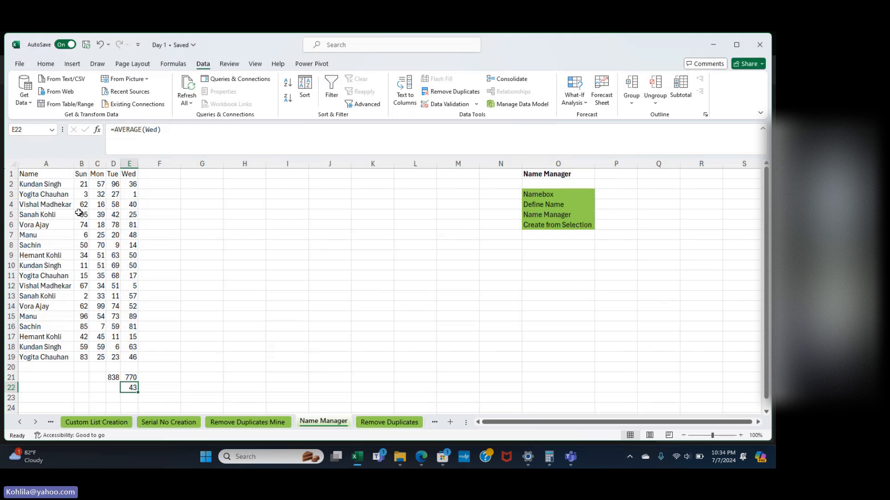
Select the Sun column values and jump to the Sun range via the Name Box.
{"action": "left_click", "coordinate": [83, 177]}
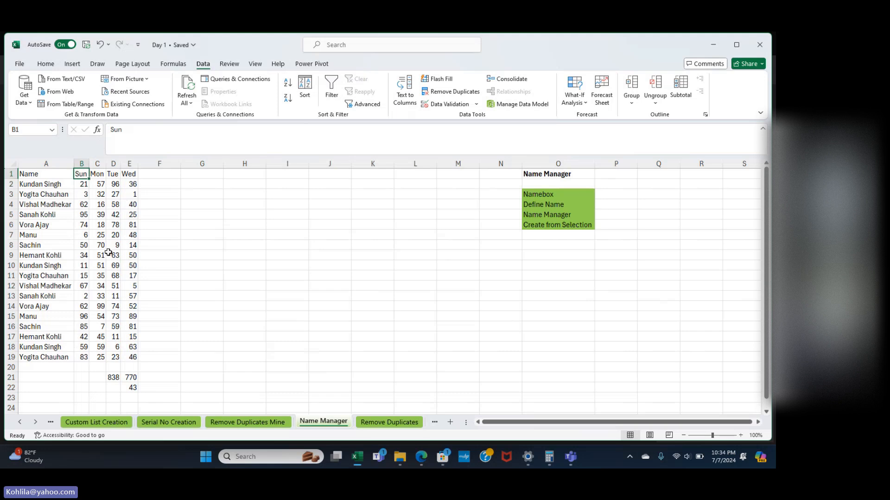
{"action": "left_click_drag", "start_coordinate": [80, 175], "coordinate": [83, 355]}
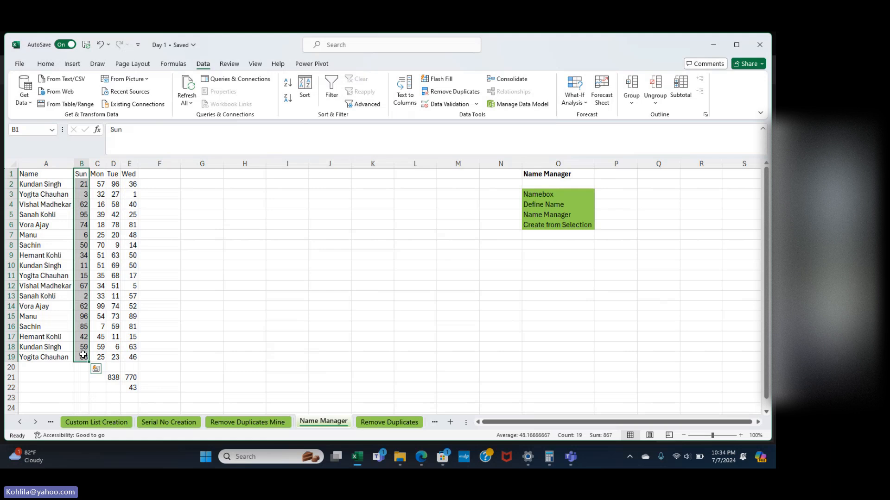
{"action": "left_click", "coordinate": [24, 128]}
{"action": "key", "text": "BackSpace"}
{"action": "type", "text": "Sun"}
{"action": "key", "text": "Return"}
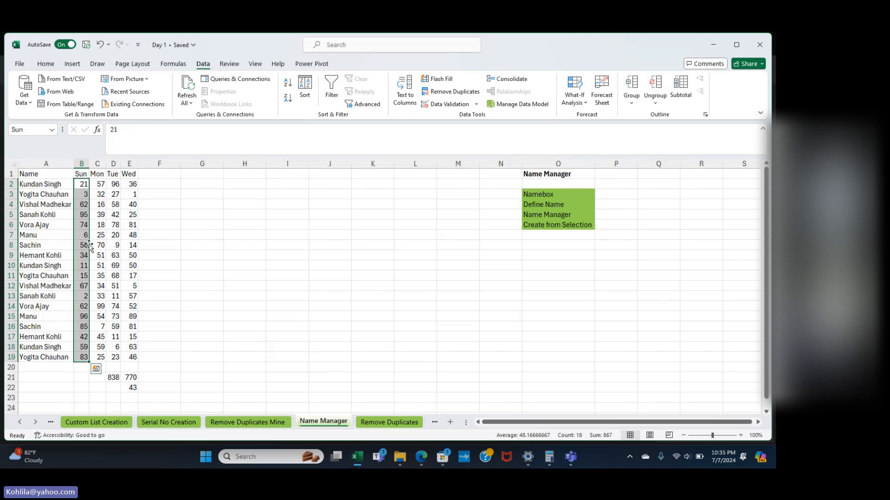
Enter =SUM(Sun) in B22, returning 867.
{"action": "left_click", "coordinate": [84, 389]}
{"action": "type", "text": "="}
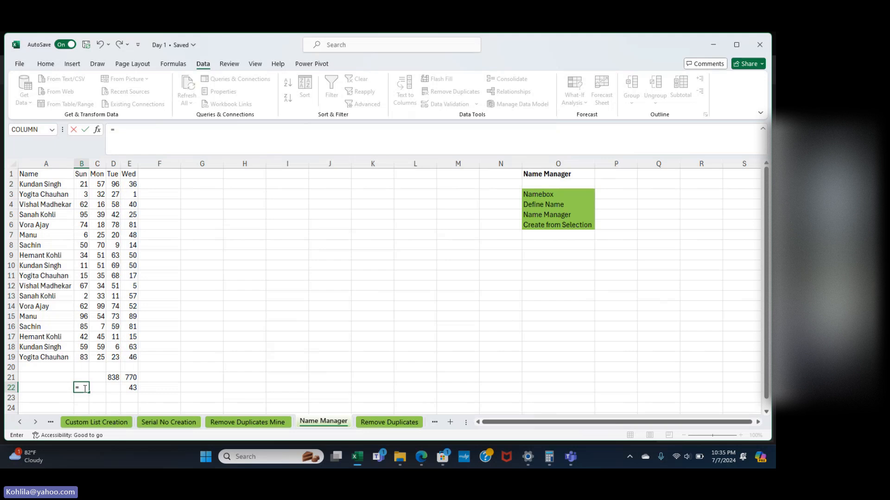
{"action": "type", "text": "sum("}
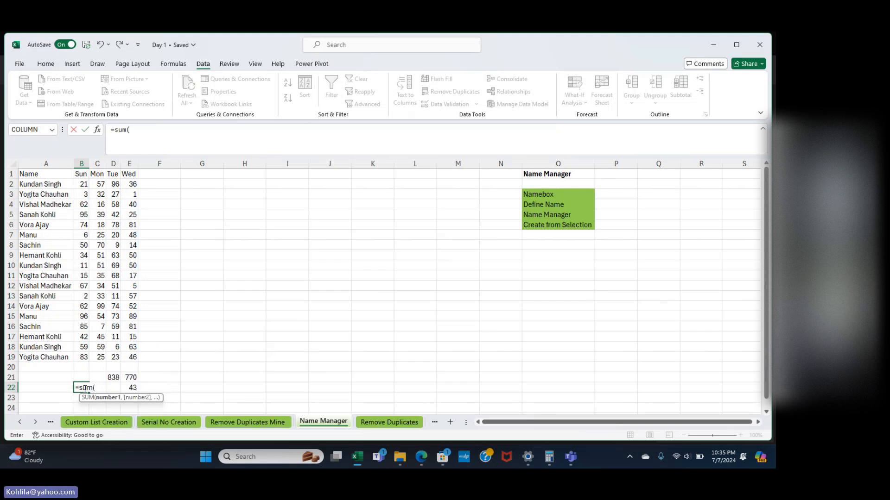
{"action": "type", "text": "sun"}
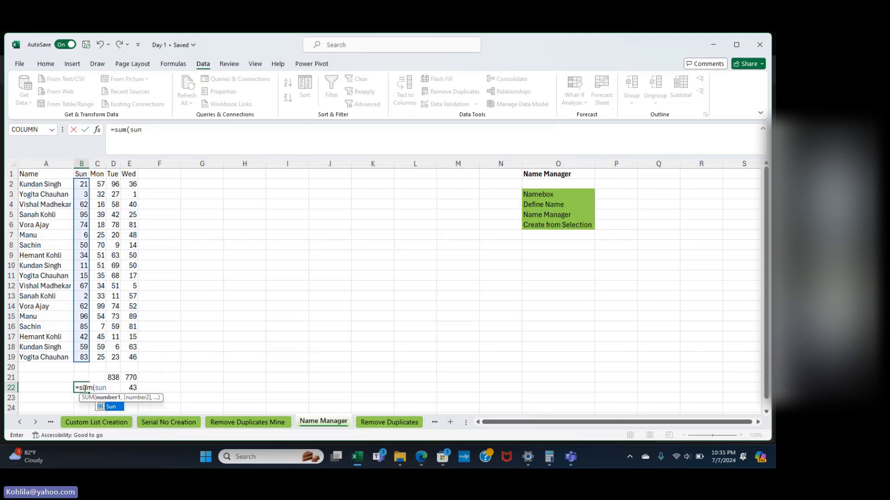
{"action": "key", "text": "Return"}
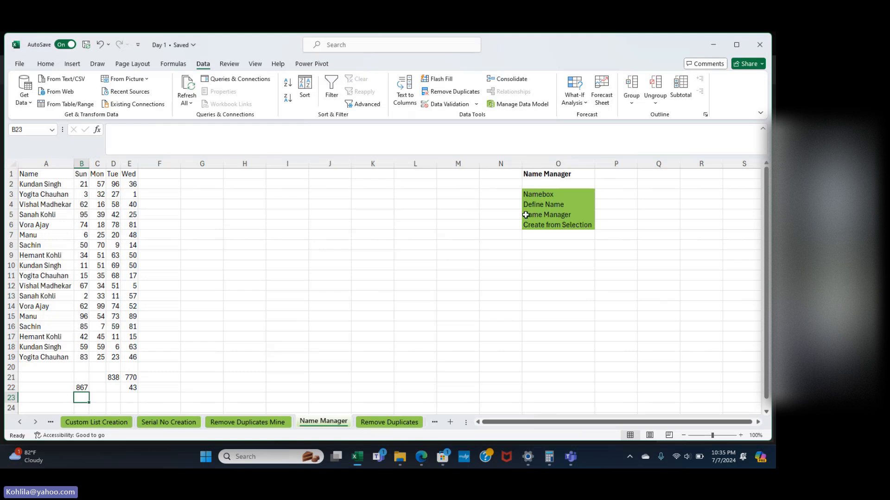
Select E1:E19, cancel Define Name, and open the Name Manager list of defined names.
{"action": "left_click", "coordinate": [544, 207]}
{"action": "left_click_drag", "start_coordinate": [544, 207], "coordinate": [547, 230]}
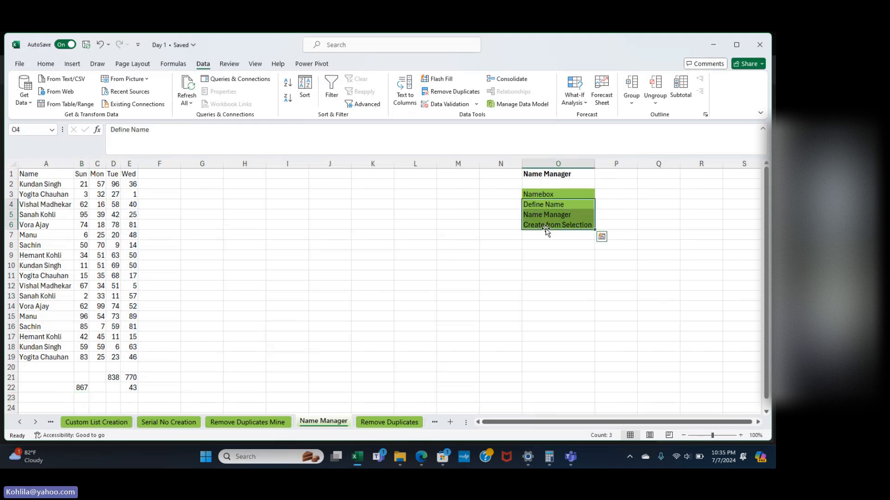
{"action": "left_click", "coordinate": [537, 196]}
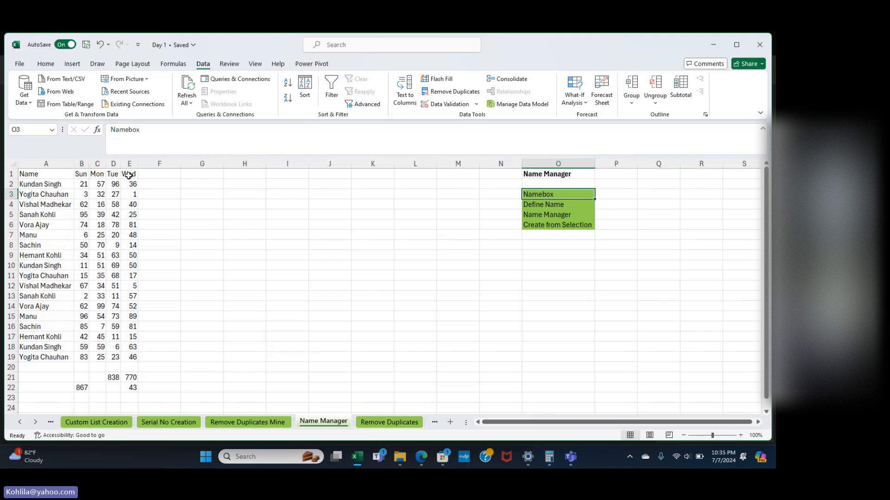
{"action": "left_click_drag", "start_coordinate": [129, 174], "coordinate": [128, 362]}
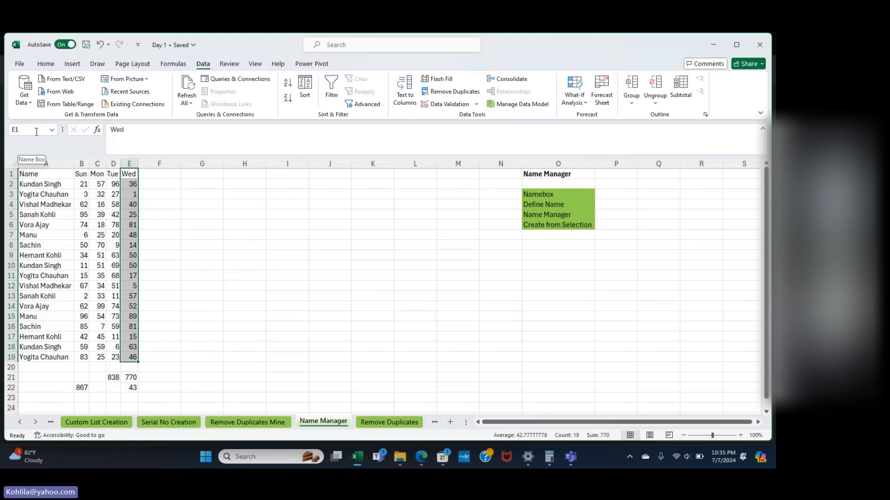
{"action": "left_click", "coordinate": [172, 65]}
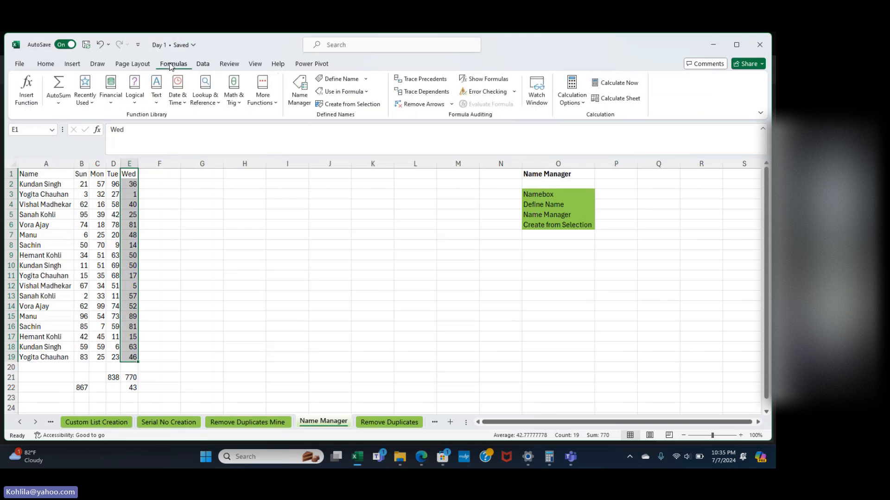
{"action": "left_click", "coordinate": [354, 82]}
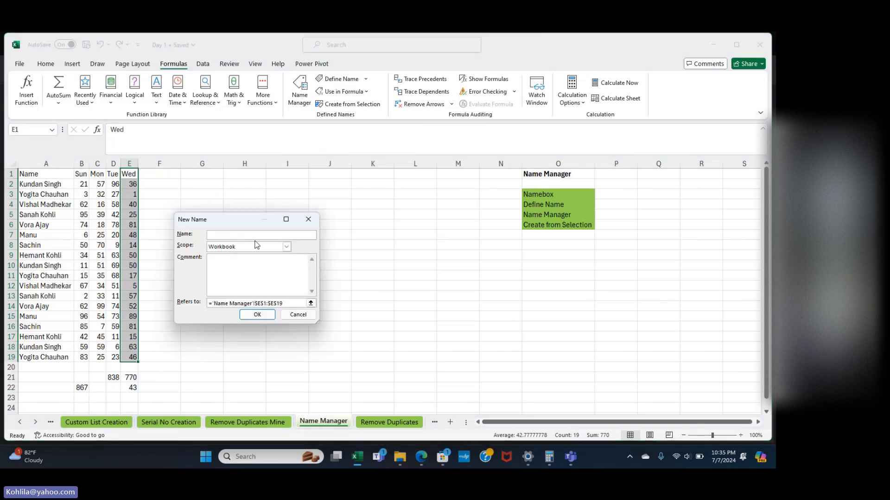
{"action": "left_click", "coordinate": [309, 222]}
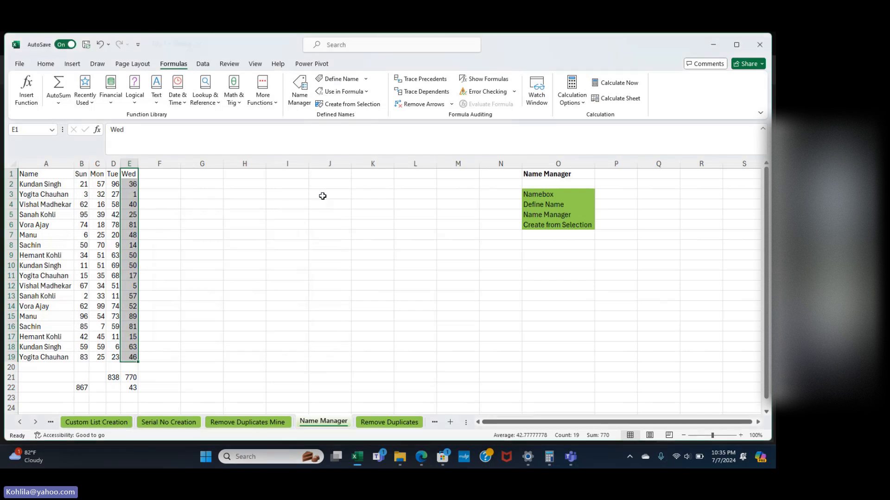
{"action": "left_click", "coordinate": [298, 84]}
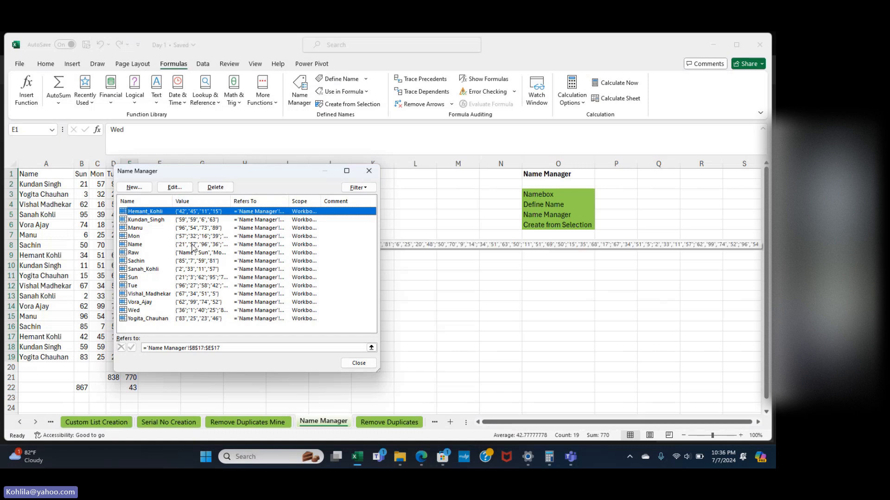
{"action": "left_click", "coordinate": [140, 220], "text": "shift"}
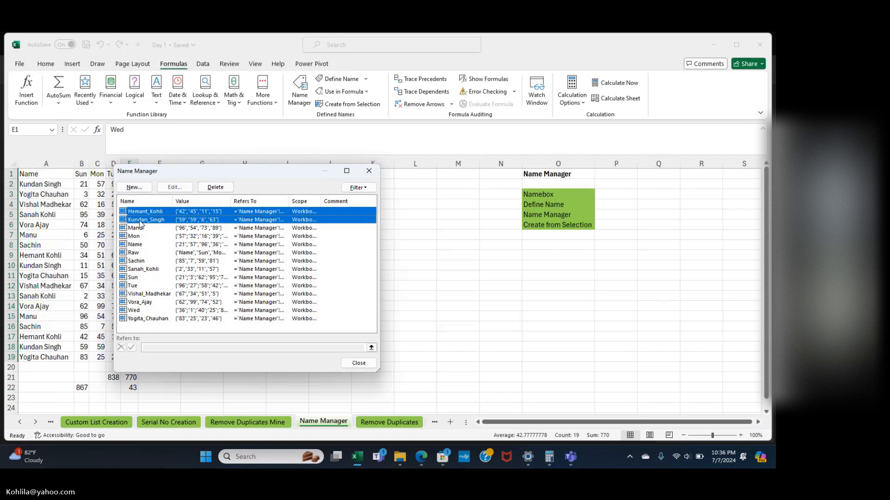
{"action": "key", "text": "shift+Down"}
{"action": "key", "text": "shift+Down"}
{"action": "key", "text": "shift+Down"}
{"action": "key", "text": "shift+Down"}
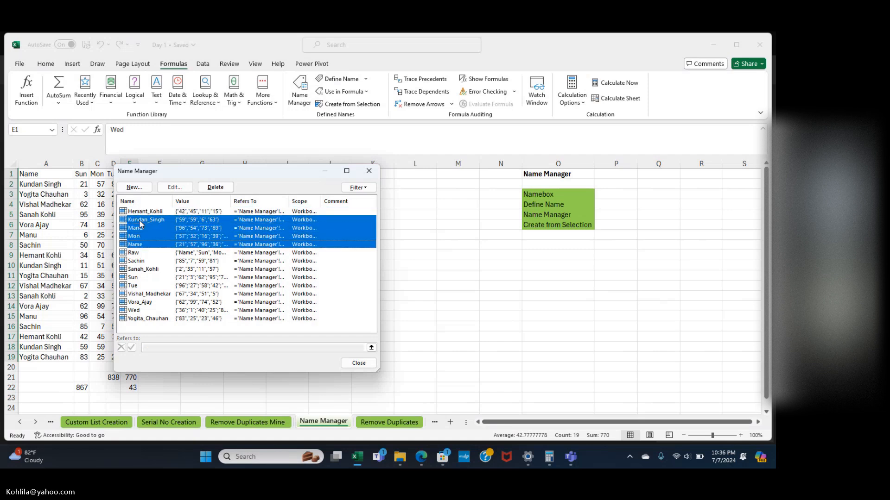
{"action": "key", "text": "Up"}
{"action": "key", "text": "Up"}
{"action": "key", "text": "Up"}
{"action": "key", "text": "Up"}
{"action": "key", "text": "Up"}
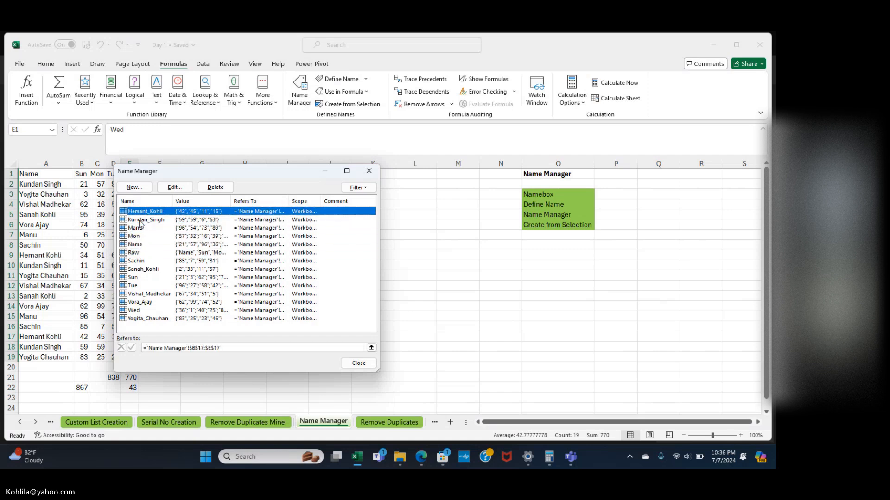
{"action": "key", "text": "shift+Down"}
{"action": "key", "text": "shift+Down"}
{"action": "key", "text": "shift+Down"}
{"action": "key", "text": "shift+Down"}
{"action": "key", "text": "shift+Down"}
{"action": "key", "text": "shift+Down"}
{"action": "key", "text": "shift+Down"}
{"action": "key", "text": "shift+Down"}
{"action": "key", "text": "shift+Down"}
{"action": "key", "text": "shift+Down"}
{"action": "key", "text": "shift+Down"}
{"action": "key", "text": "shift+Down"}
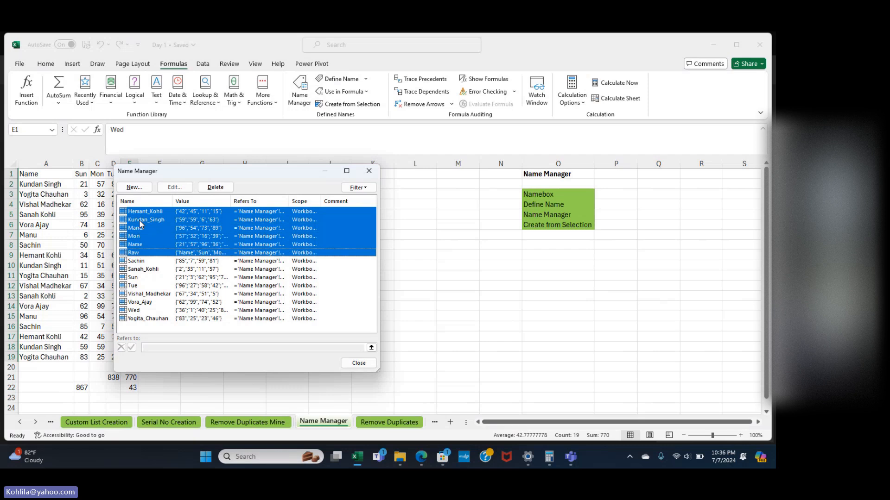
{"action": "key", "text": "shift+Down"}
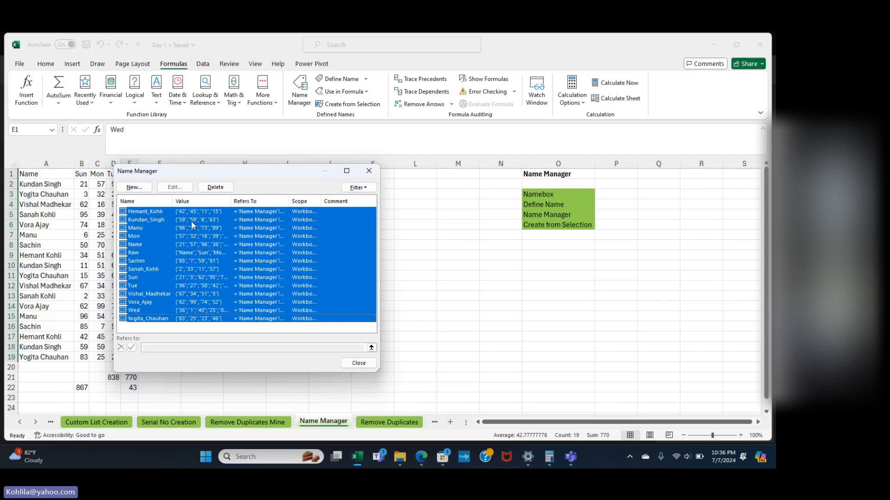
{"action": "left_click", "coordinate": [220, 189]}
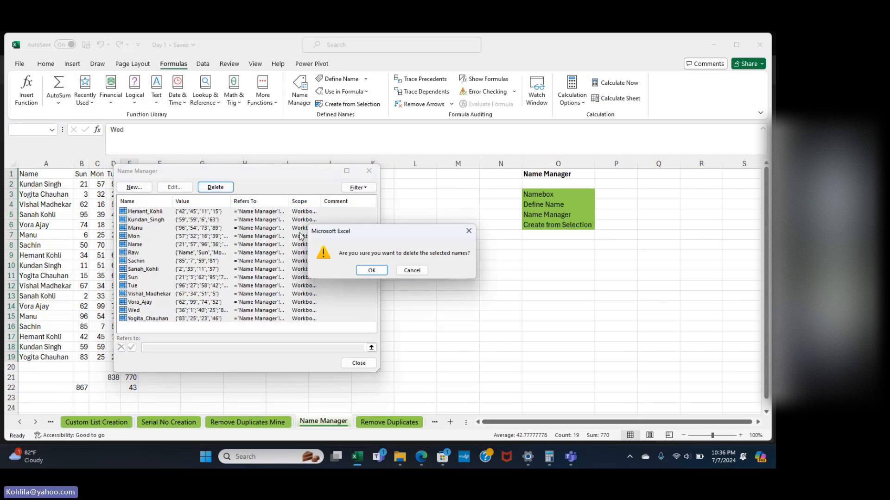
{"action": "left_click", "coordinate": [378, 272]}
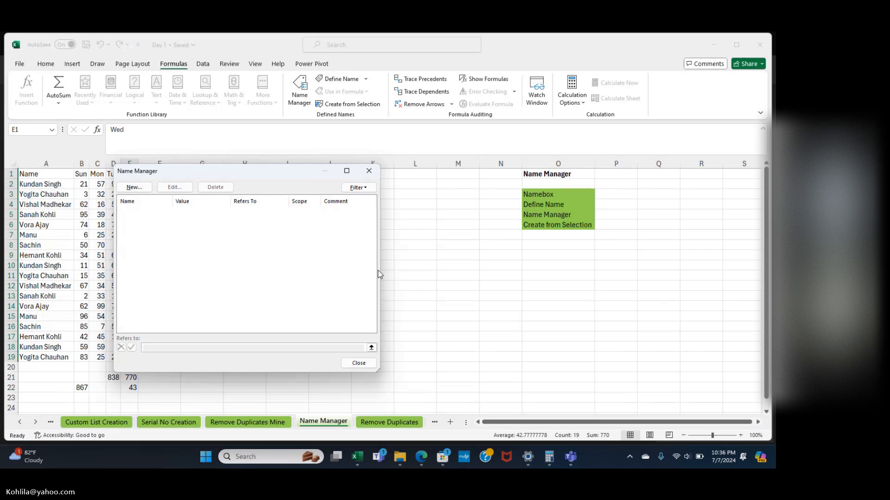
{"action": "left_click", "coordinate": [370, 169]}
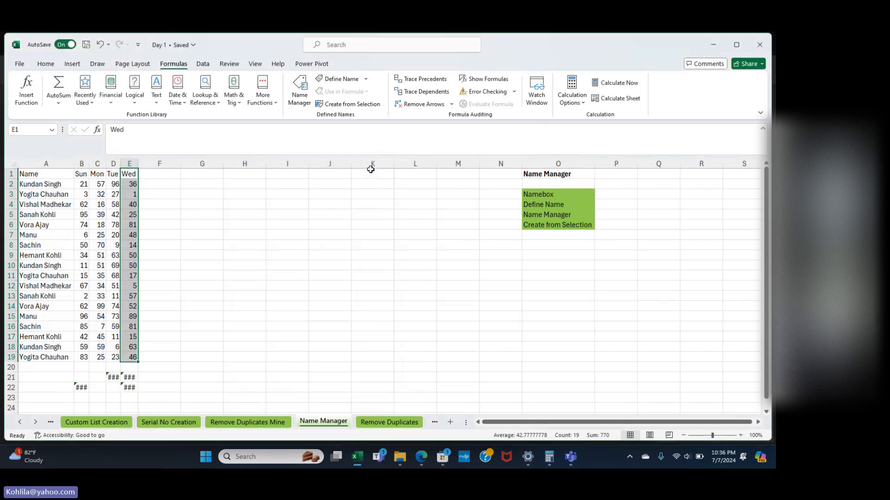
Define the name Wed for the Wed column range E1:E19.
{"action": "left_click", "coordinate": [233, 244]}
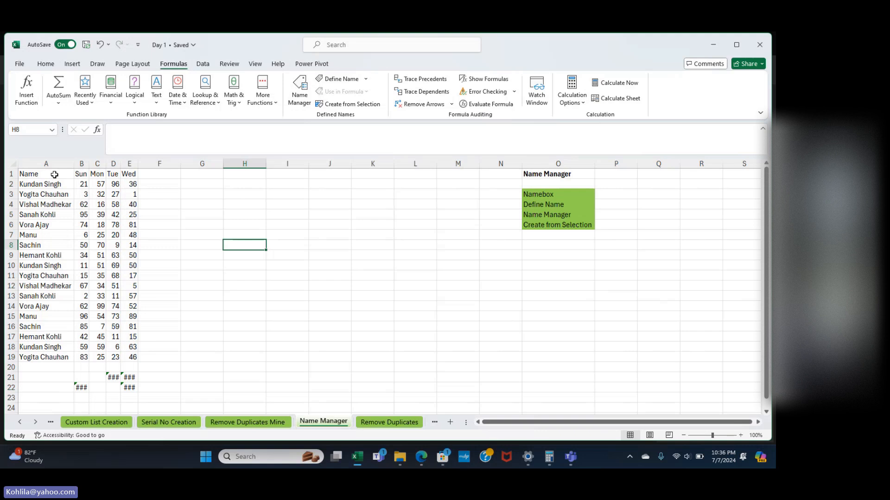
{"action": "left_click", "coordinate": [126, 175]}
{"action": "left_click_drag", "start_coordinate": [126, 175], "coordinate": [128, 355]}
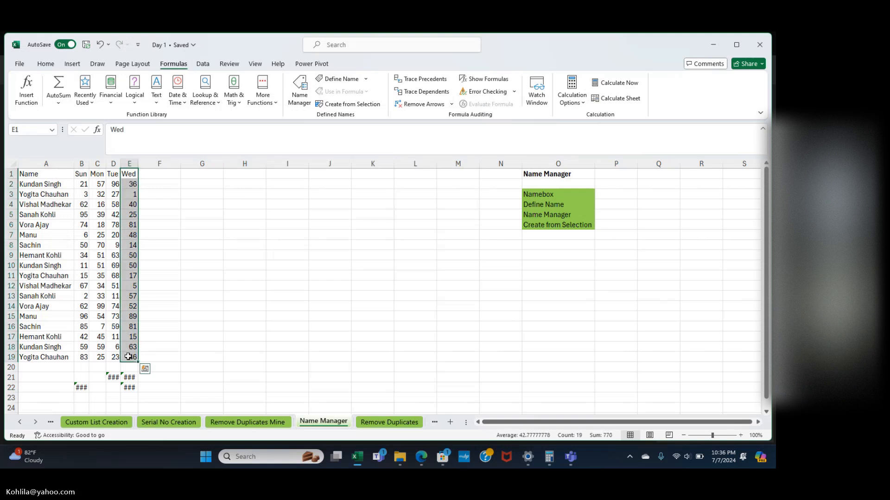
{"action": "left_click", "coordinate": [345, 80]}
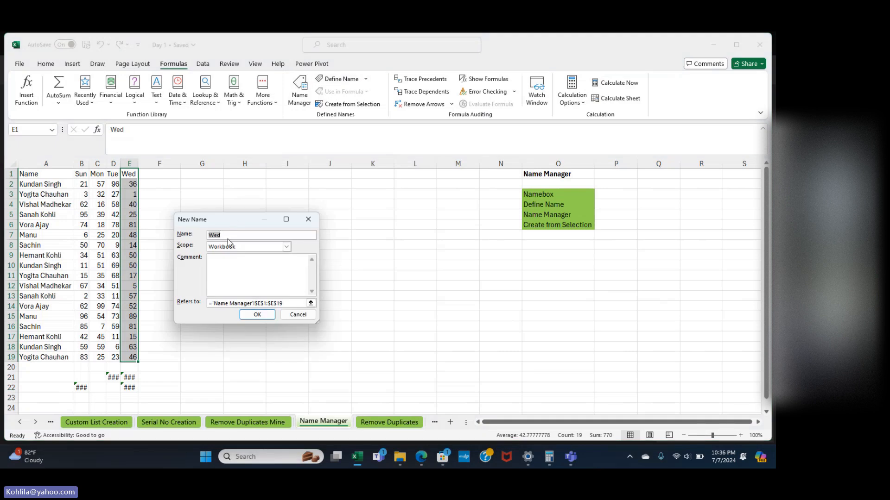
{"action": "left_click", "coordinate": [257, 315]}
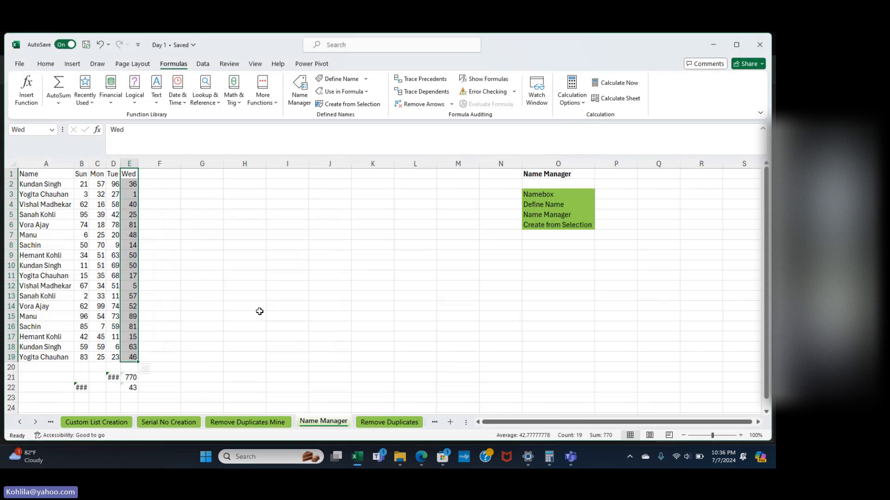
Define the name Tue for the column D range and review it in Name Manager.
{"action": "left_click_drag", "start_coordinate": [113, 174], "coordinate": [116, 358]}
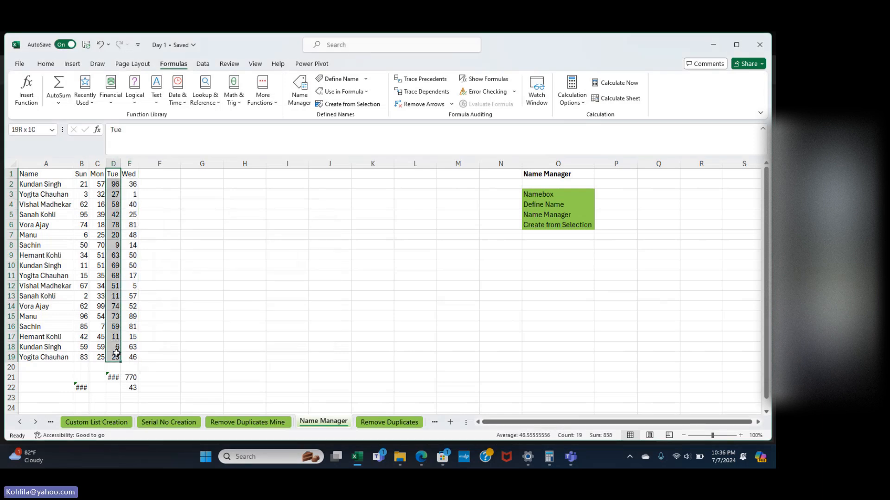
{"action": "left_click", "coordinate": [341, 79]}
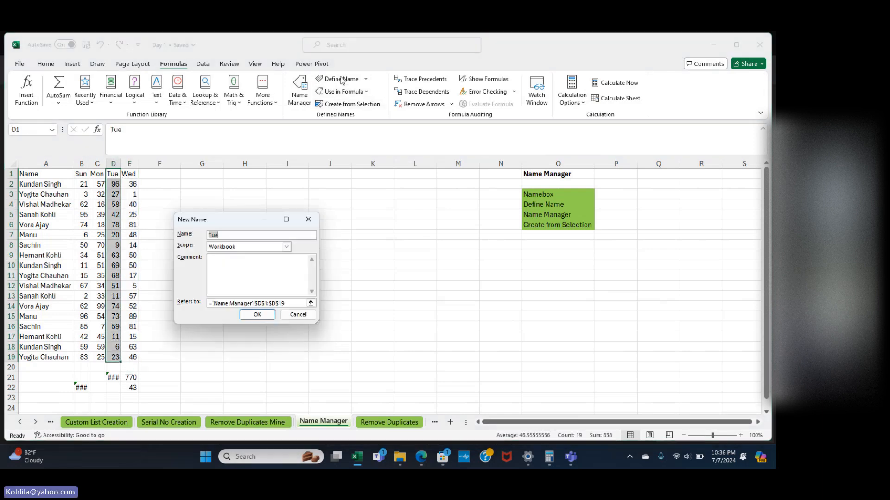
{"action": "left_click", "coordinate": [256, 315]}
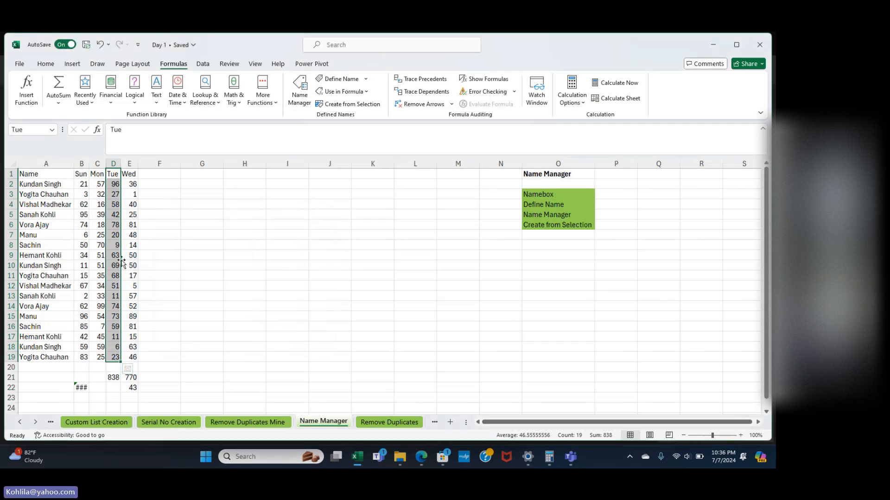
{"action": "left_click", "coordinate": [305, 86]}
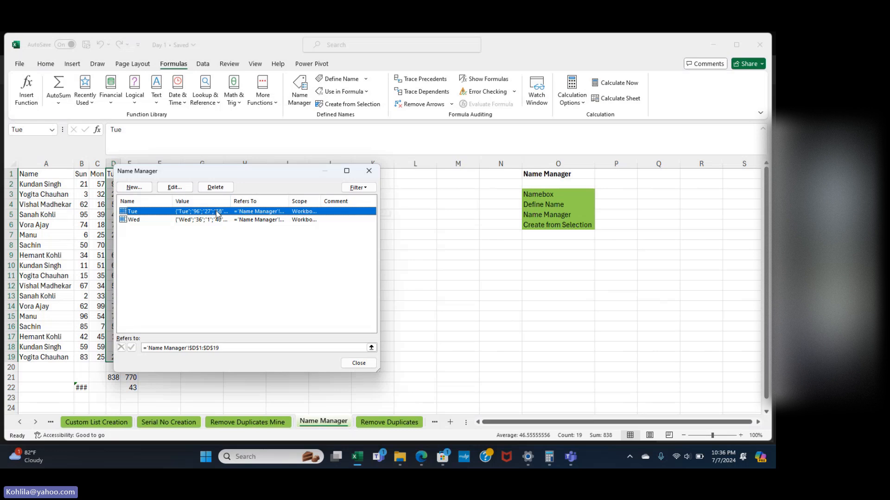
{"action": "left_click", "coordinate": [367, 178]}
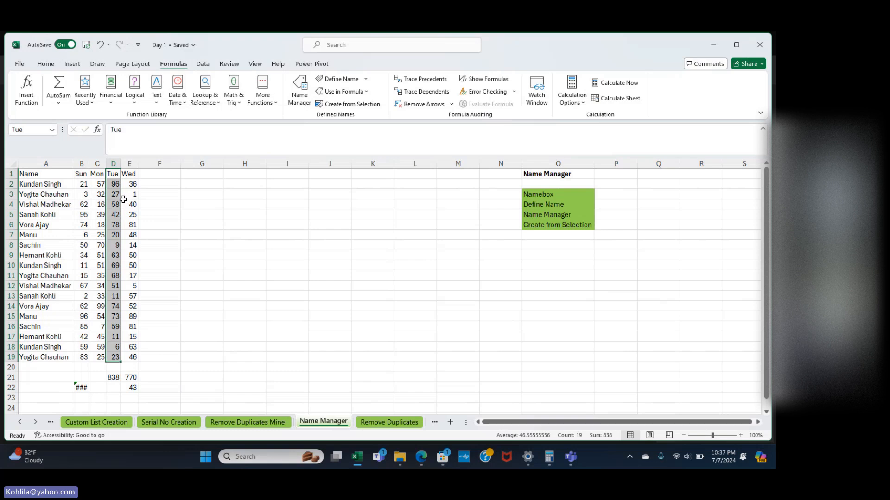
{"action": "left_click_drag", "start_coordinate": [29, 176], "coordinate": [124, 355]}
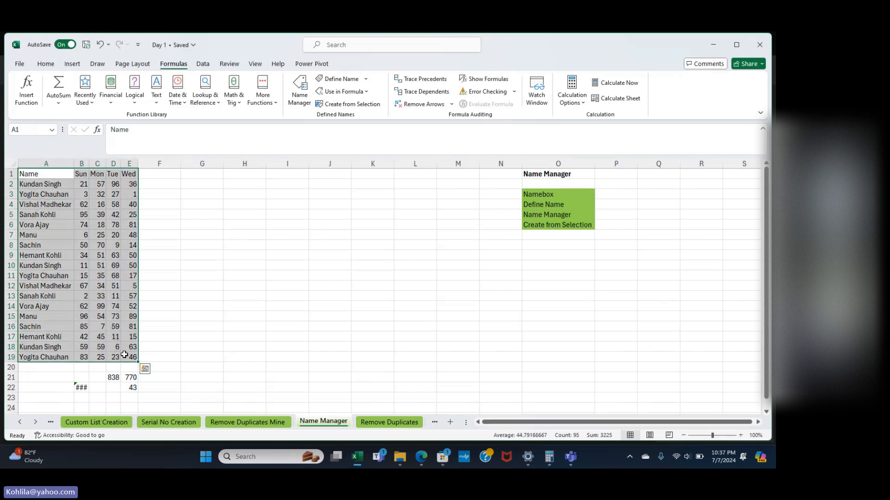
{"action": "left_click", "coordinate": [373, 105]}
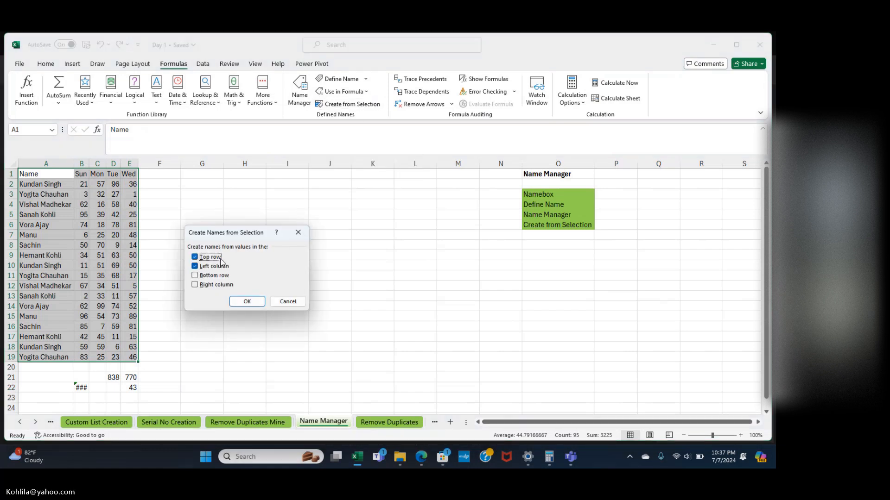
{"action": "left_click", "coordinate": [247, 302]}
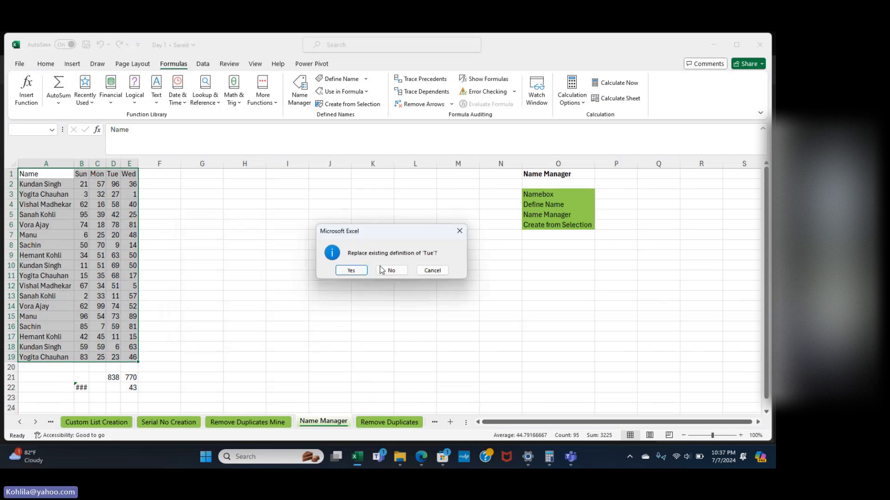
{"action": "left_click", "coordinate": [351, 271]}
{"action": "left_click", "coordinate": [351, 271]}
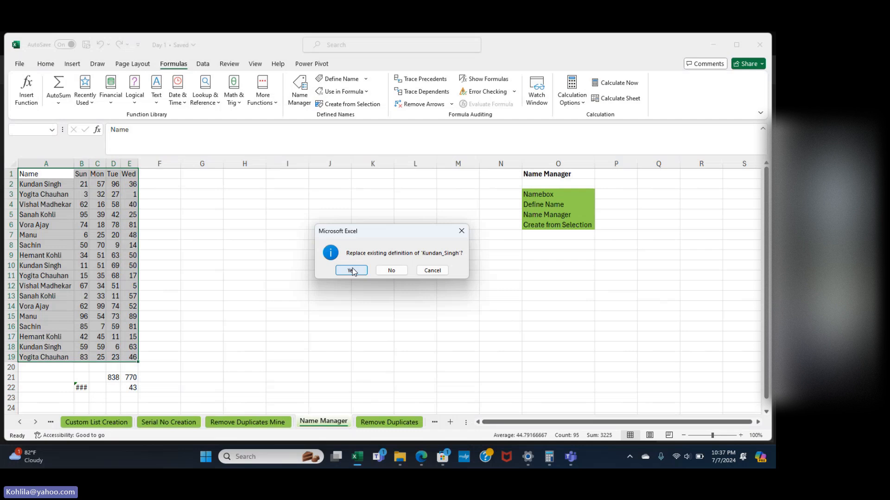
{"action": "left_click", "coordinate": [351, 271]}
Replace all remaining existing name definitions and verify the list in Name Manager.
{"action": "left_click", "coordinate": [352, 271]}
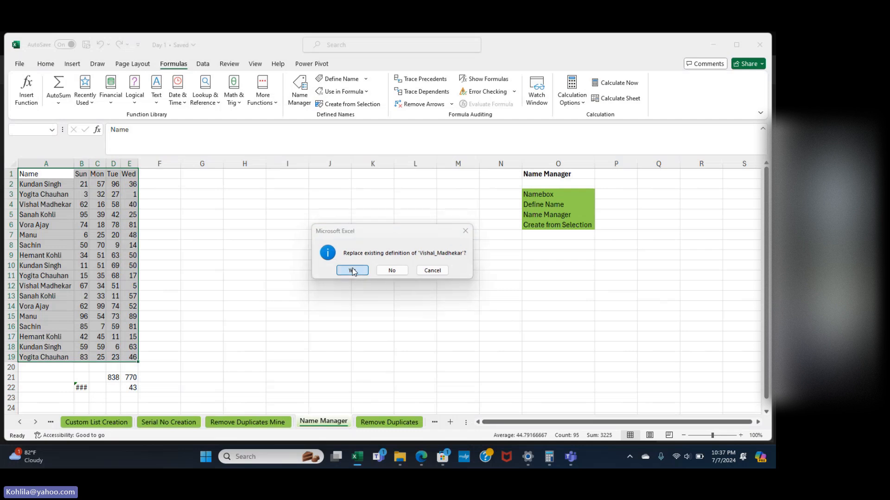
{"action": "left_click", "coordinate": [351, 271]}
{"action": "left_click", "coordinate": [351, 270]}
{"action": "left_click", "coordinate": [351, 271]}
{"action": "left_click", "coordinate": [351, 270]}
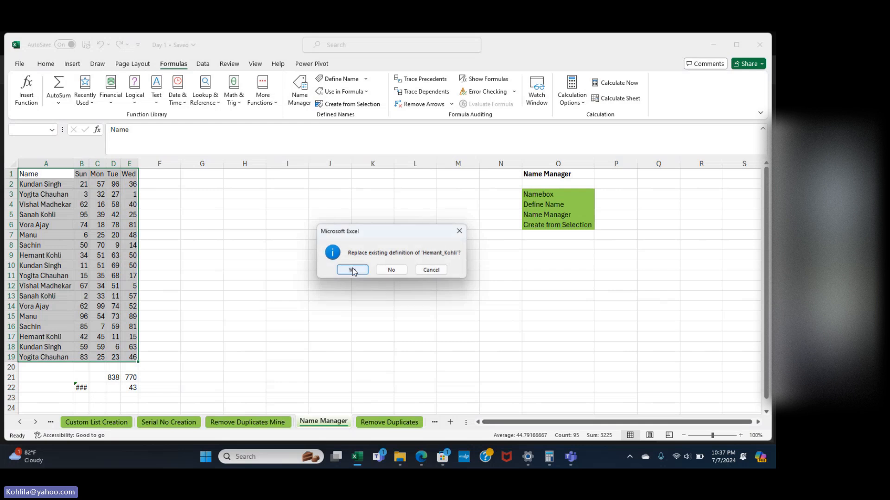
{"action": "left_click", "coordinate": [351, 270]}
{"action": "left_click", "coordinate": [352, 270]}
{"action": "left_click", "coordinate": [351, 270]}
{"action": "left_click", "coordinate": [352, 268]}
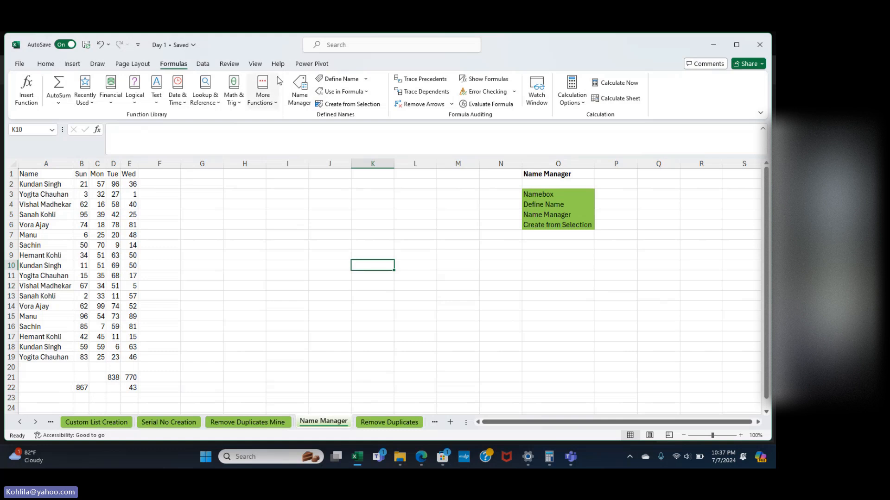
{"action": "left_click", "coordinate": [300, 93]}
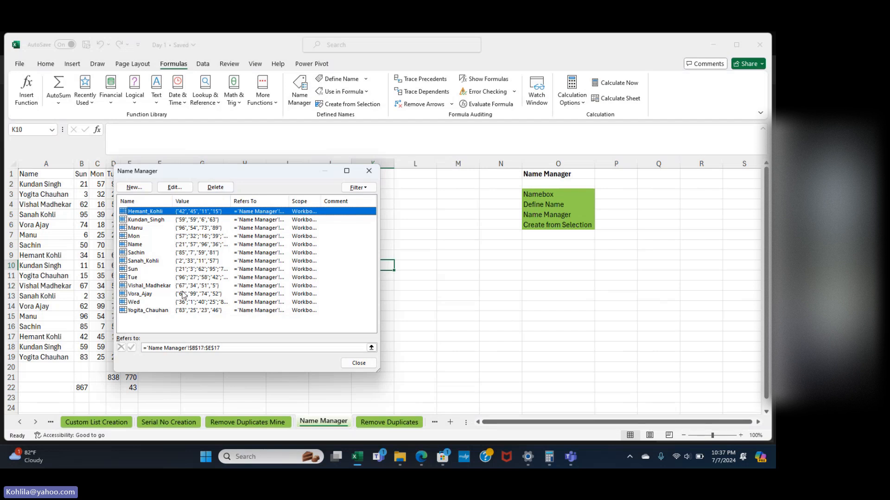
{"action": "left_click", "coordinate": [369, 171]}
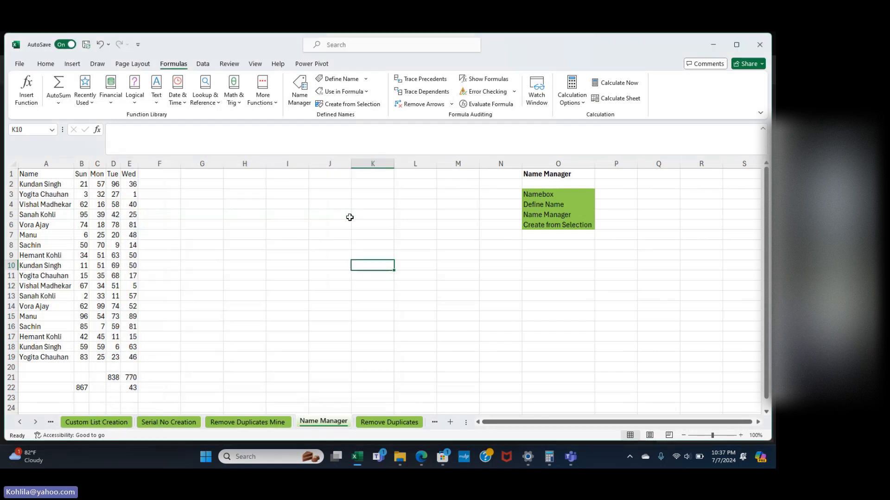
Type the labels Kundan in G19 and Mon in G21.
{"action": "left_click", "coordinate": [215, 358]}
{"action": "type", "text": "KUndan"}
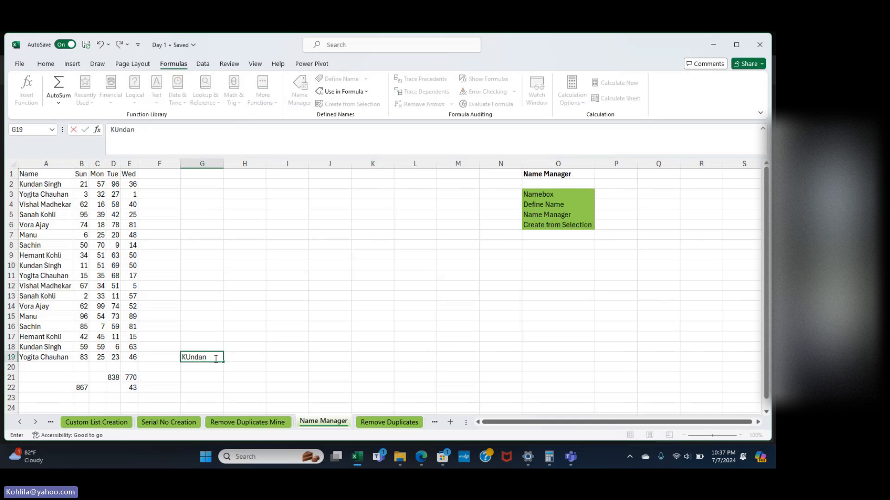
{"action": "key", "text": "Return"}
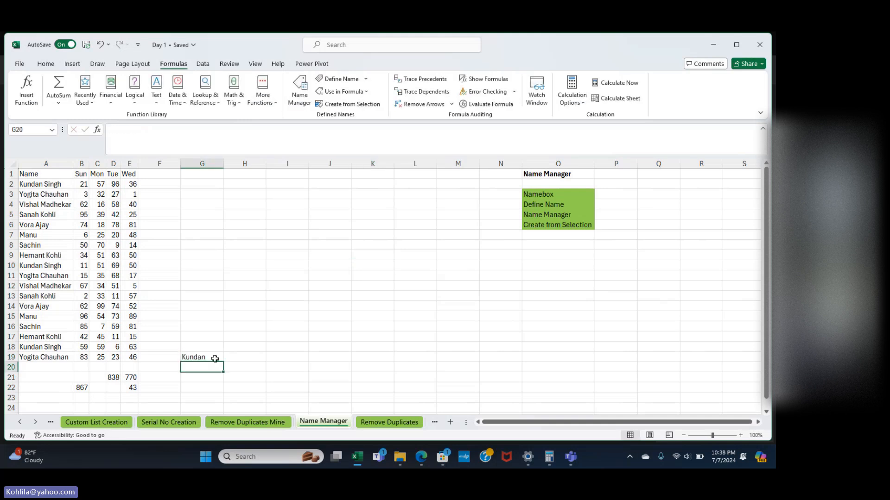
{"action": "key", "text": "Down"}
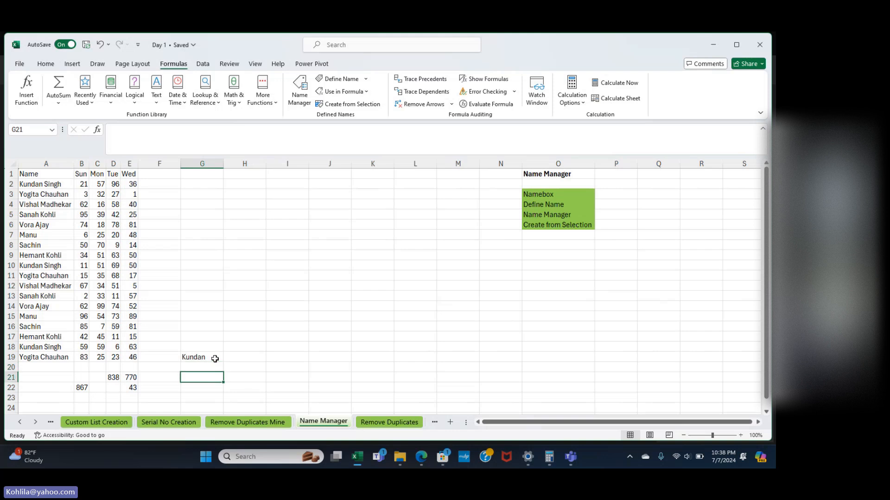
{"action": "type", "text": "Mon"}
{"action": "key", "text": "Return"}
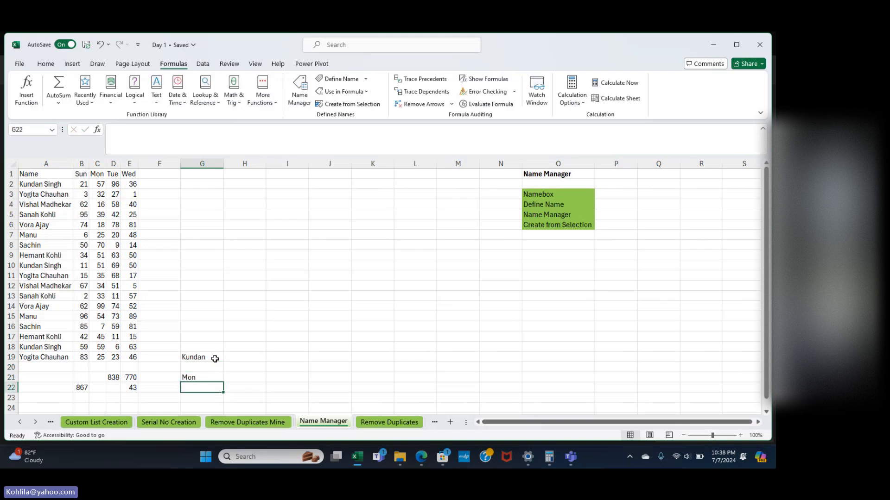
Enter =SUM(kundan) in H19, then clear the formula after it errors.
{"action": "left_click", "coordinate": [242, 358]}
{"action": "type", "text": "="}
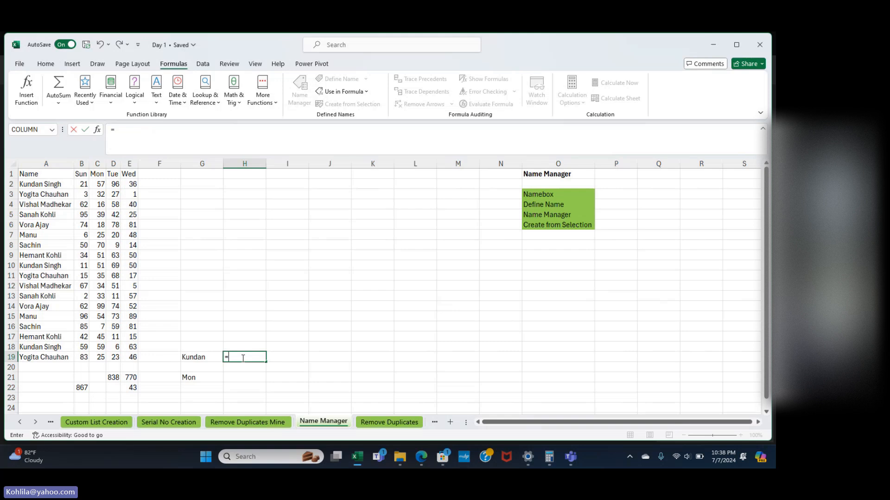
{"action": "type", "text": "sum("}
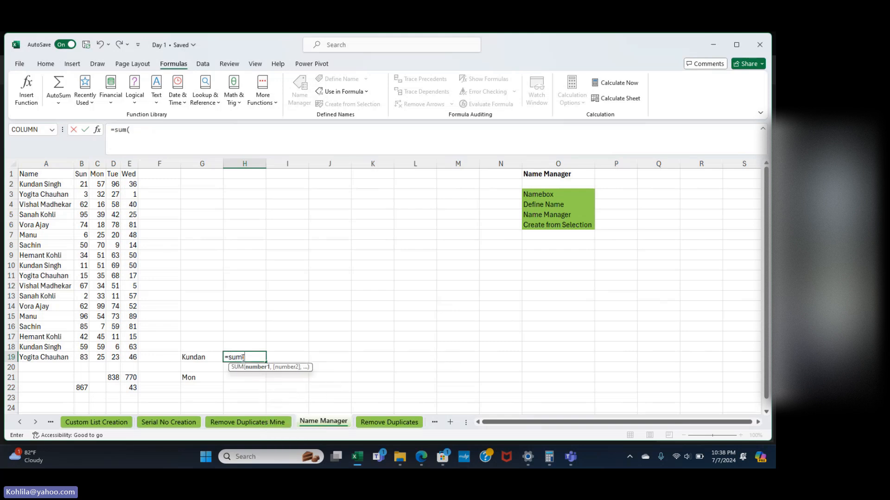
{"action": "type", "text": "kundan"}
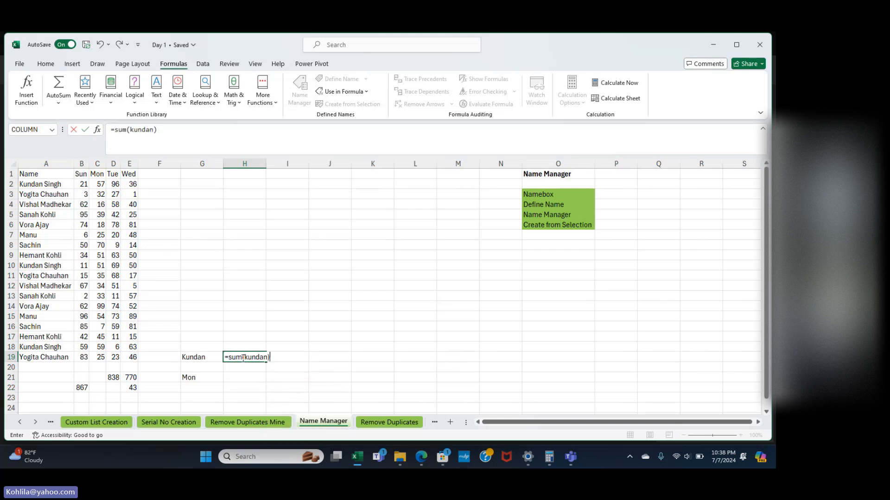
{"action": "key", "text": "Return"}
{"action": "left_click", "coordinate": [244, 359]}
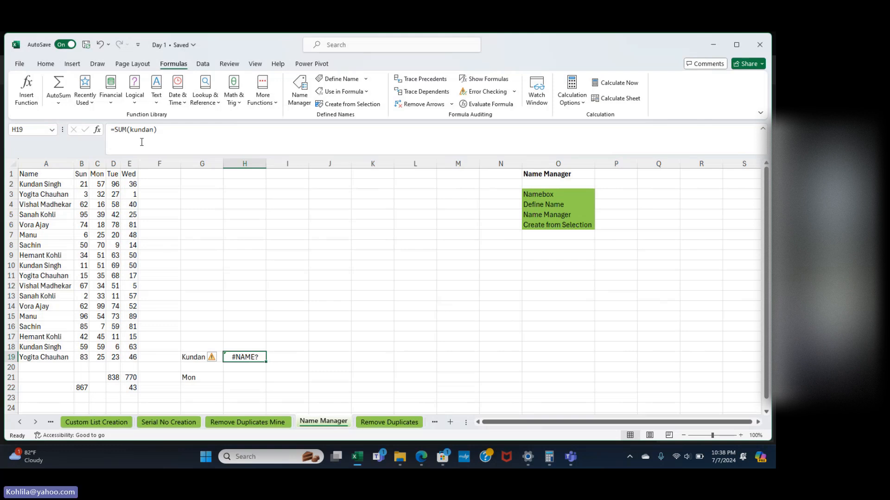
{"action": "left_click", "coordinate": [129, 130]}
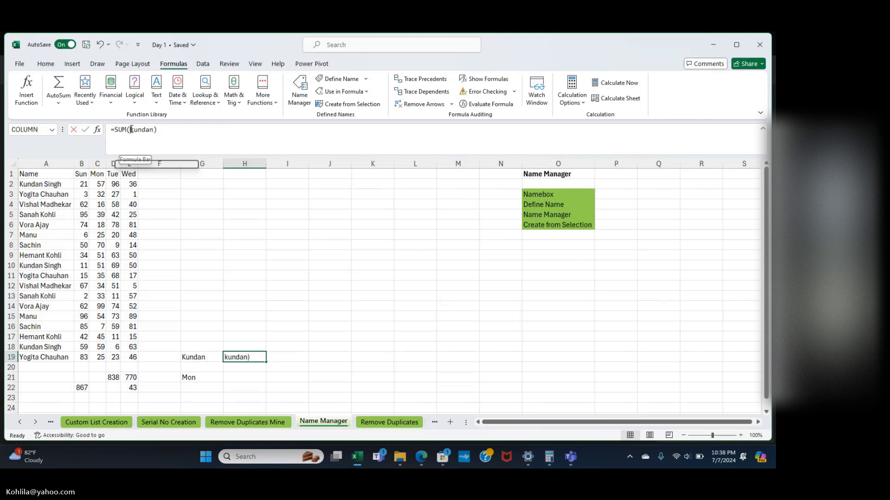
{"action": "left_click", "coordinate": [159, 131]}
{"action": "key", "text": "BackSpace"}
{"action": "key", "text": "BackSpace"}
{"action": "key", "text": "BackSpace"}
{"action": "key", "text": "BackSpace"}
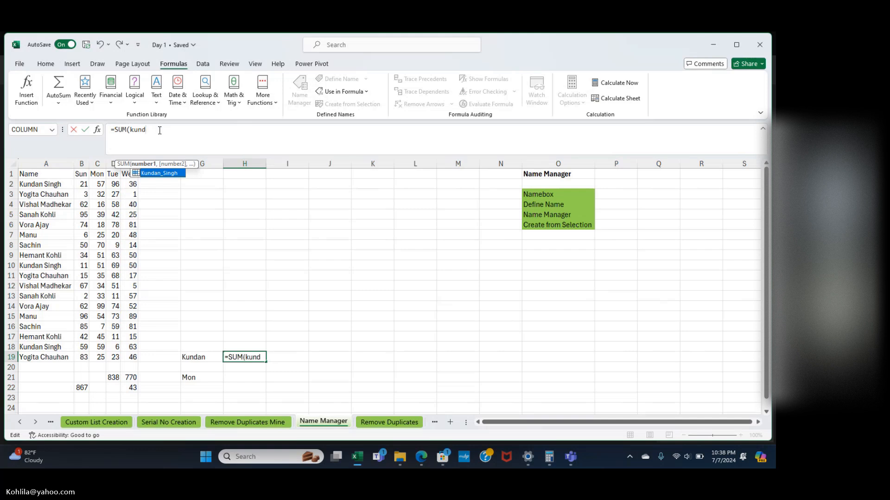
{"action": "key", "text": "BackSpace"}
{"action": "key", "text": "BackSpace"}
{"action": "key", "text": "BackSpace"}
{"action": "key", "text": "BackSpace"}
{"action": "key", "text": "BackSpace"}
{"action": "key", "text": "BackSpace"}
{"action": "key", "text": "BackSpace"}
{"action": "key", "text": "BackSpace"}
{"action": "key", "text": "Return"}
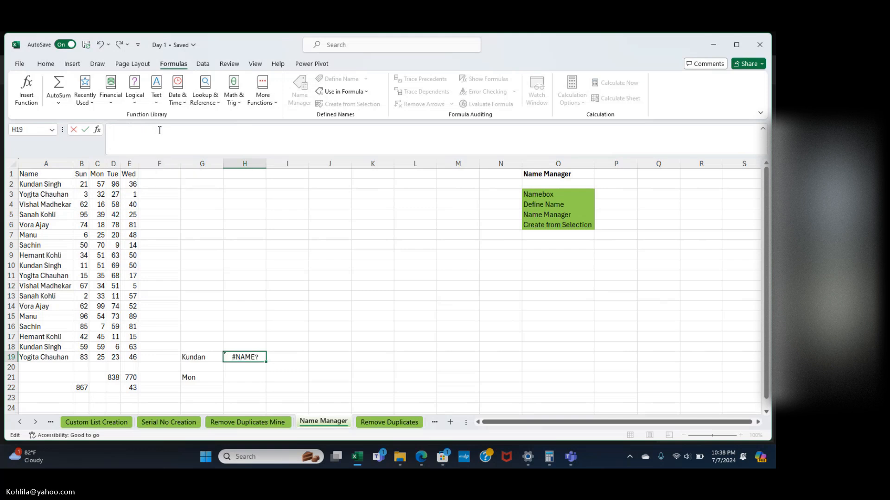
{"action": "key", "text": "Up"}
{"action": "type", "text": "=sum"}
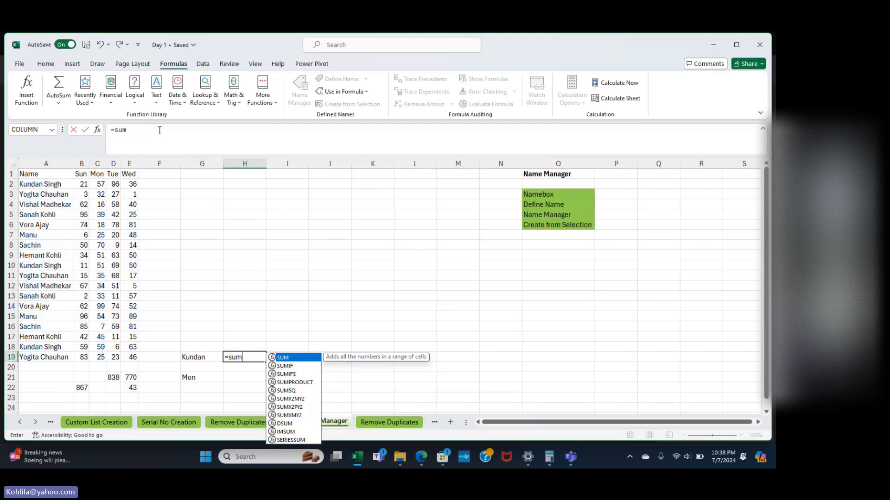
{"action": "type", "text": "(kun"}
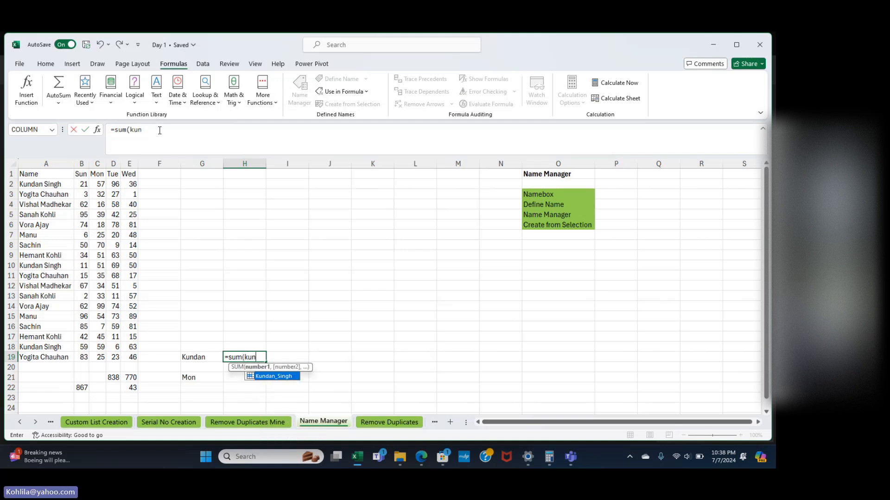
{"action": "double_click", "coordinate": [268, 377]}
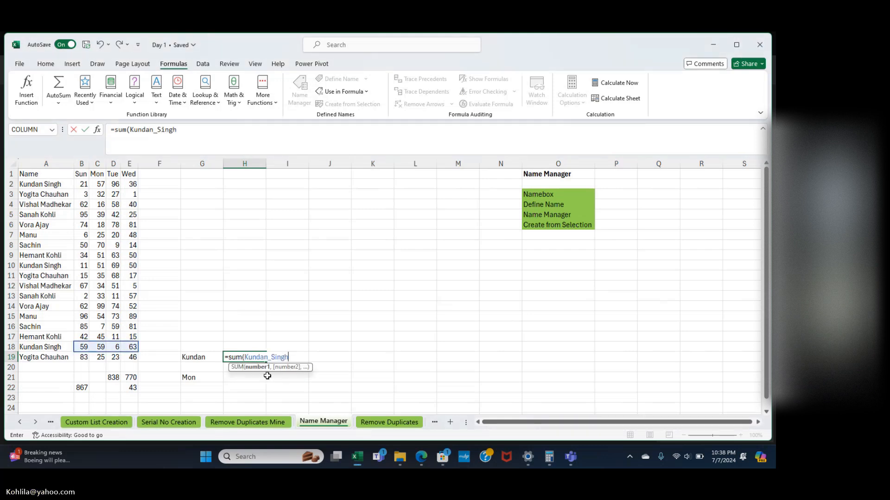
{"action": "type", "text": ")"}
{"action": "key", "text": "Return"}
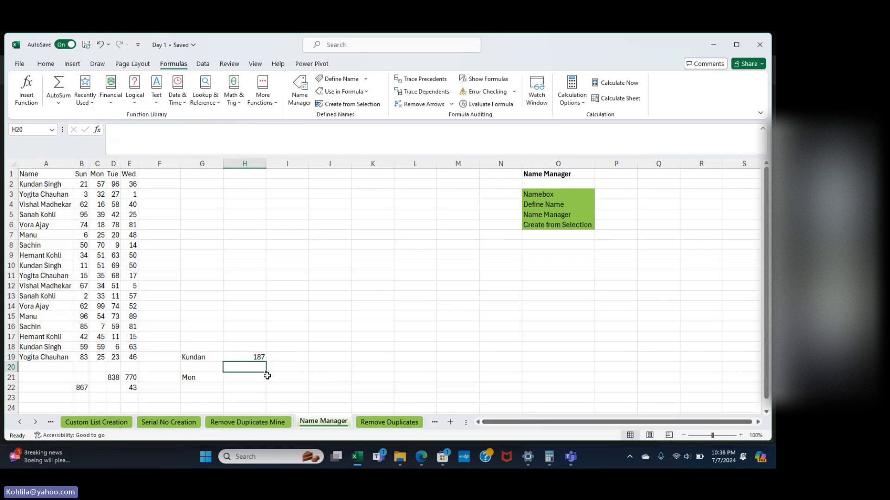
Enter =AVERAGE(Mon) in H21, showing 41.6666667.
{"action": "key", "text": "Down"}
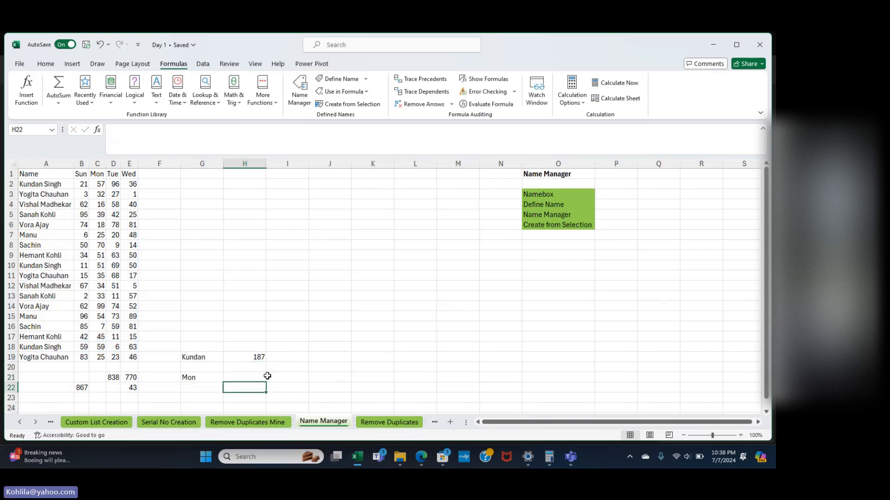
{"action": "type", "text": "="}
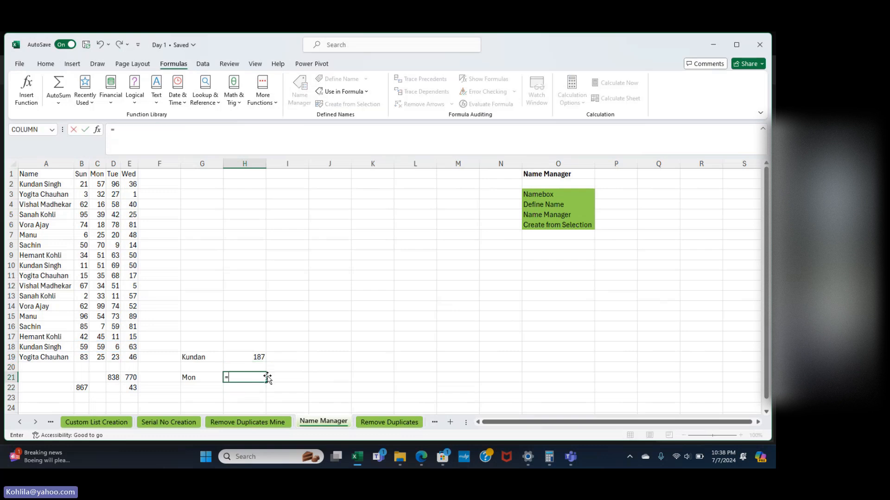
{"action": "type", "text": "sum"}
{"action": "key", "text": "BackSpace"}
{"action": "key", "text": "BackSpace"}
{"action": "key", "text": "BackSpace"}
{"action": "key", "text": "BackSpace"}
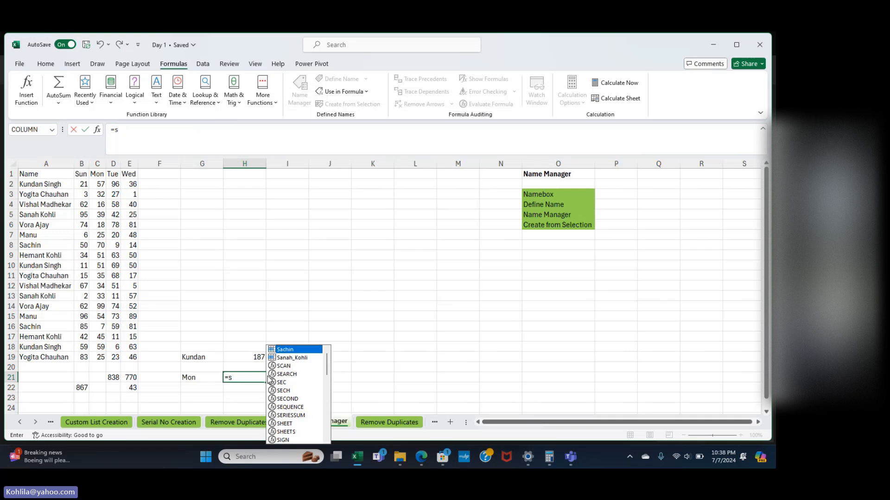
{"action": "type", "text": "avera"}
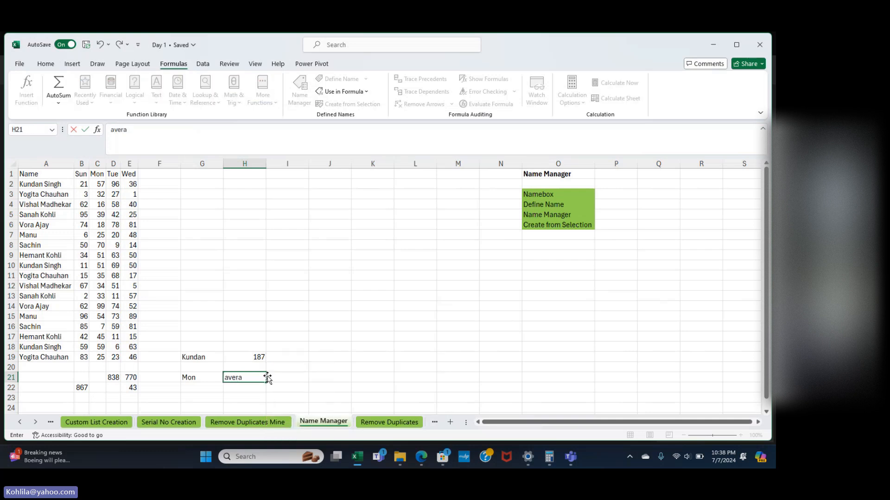
{"action": "key", "text": "BackSpace"}
{"action": "key", "text": "BackSpace"}
{"action": "key", "text": "BackSpace"}
{"action": "key", "text": "BackSpace"}
{"action": "key", "text": "BackSpace"}
{"action": "type", "text": "=a"}
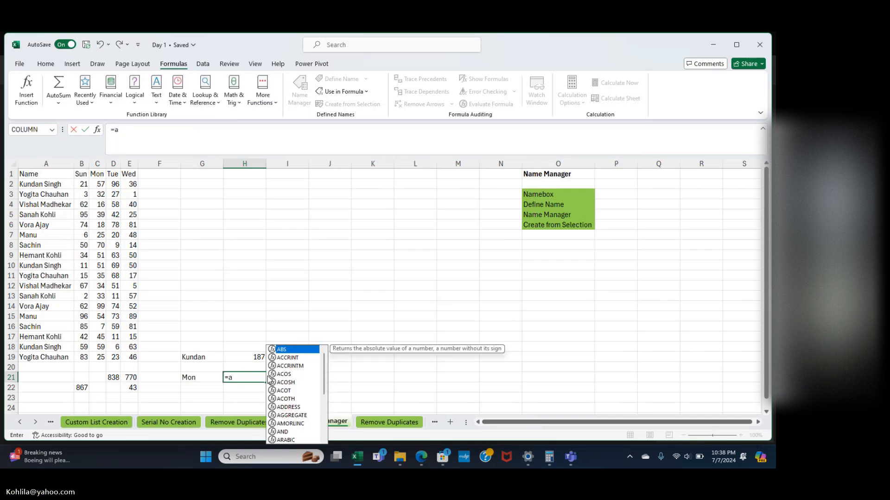
{"action": "type", "text": "ver"}
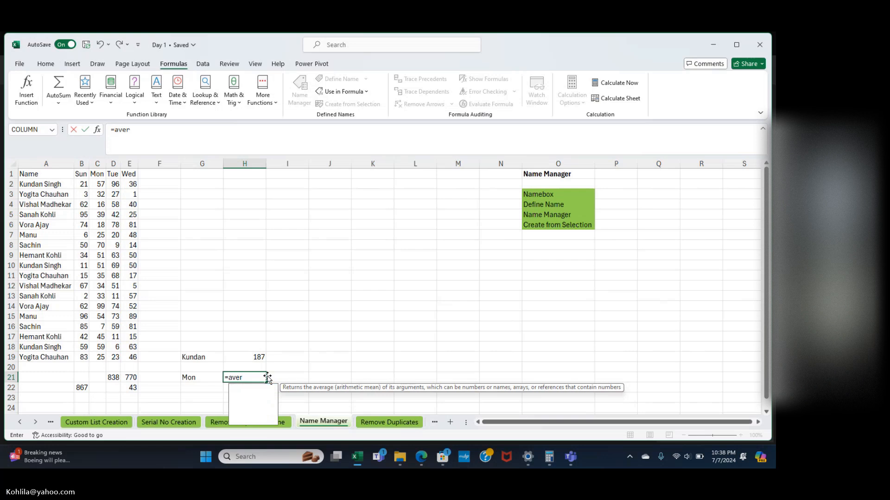
{"action": "type", "text": "age("}
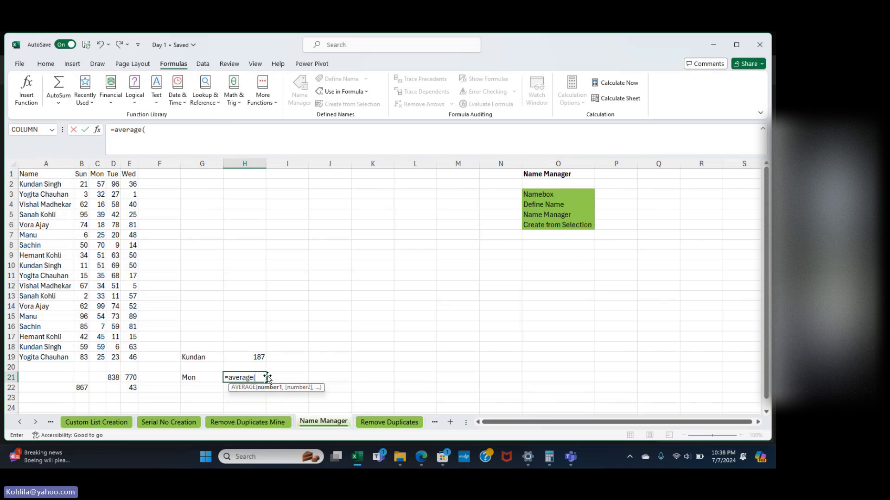
{"action": "type", "text": "mo"}
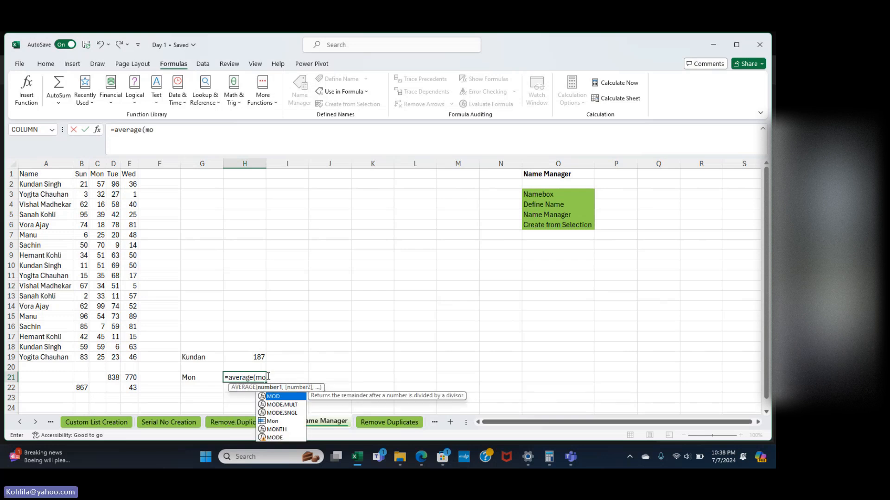
{"action": "type", "text": "n"}
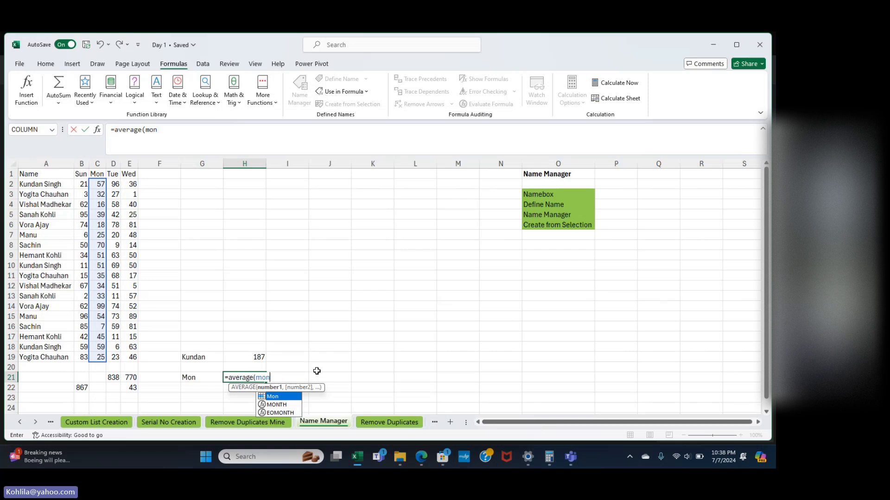
{"action": "key", "text": "Tab"}
{"action": "type", "text": ")"}
{"action": "key", "text": "Return"}
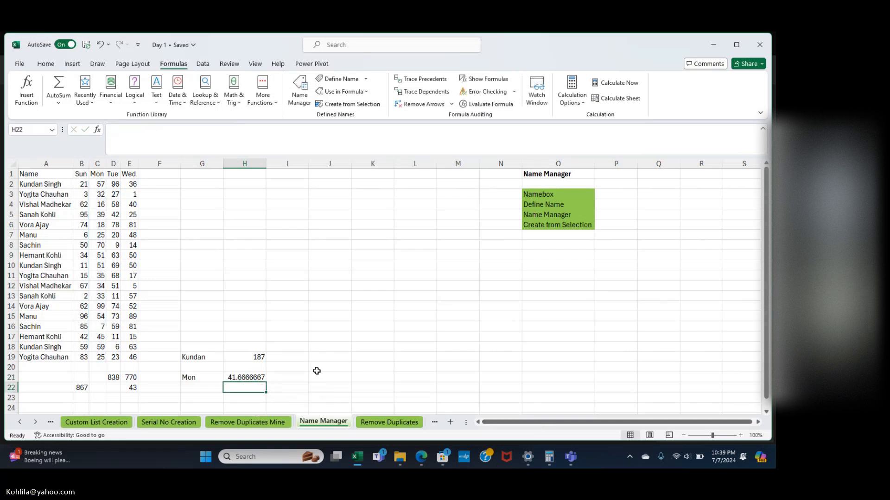
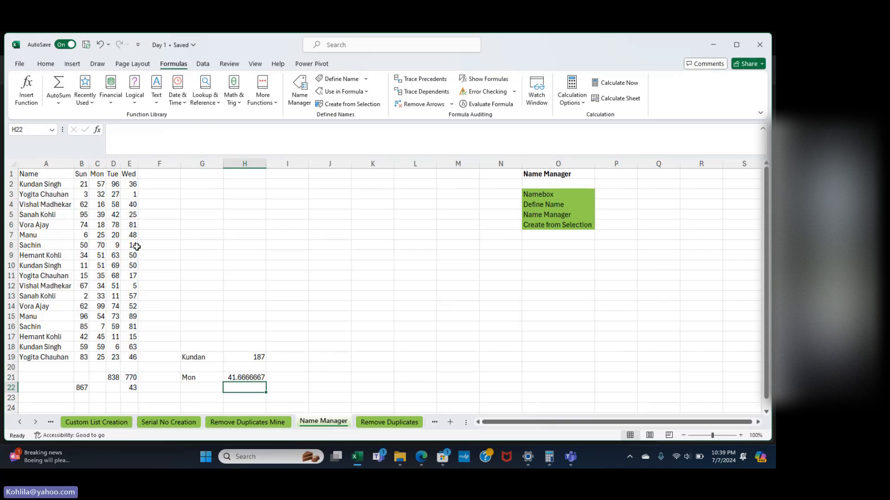
{"action": "left_click_drag", "start_coordinate": [80, 180], "coordinate": [132, 182]}
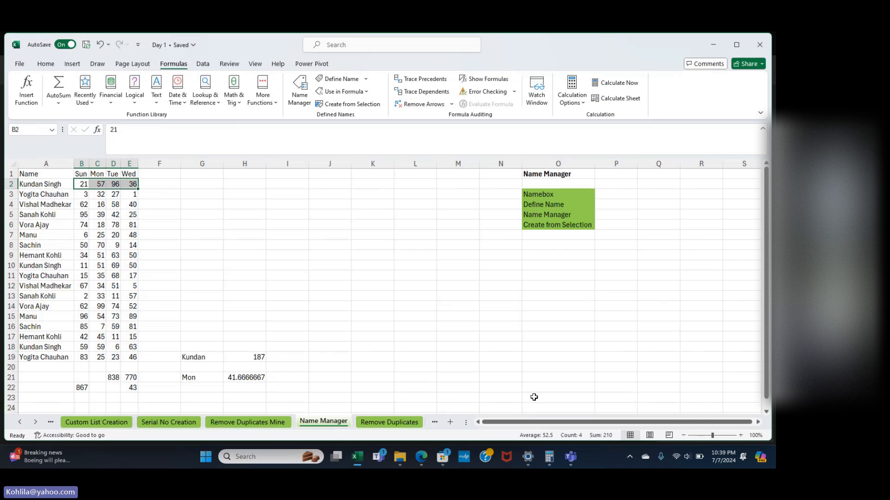
{"action": "left_click", "coordinate": [195, 182]}
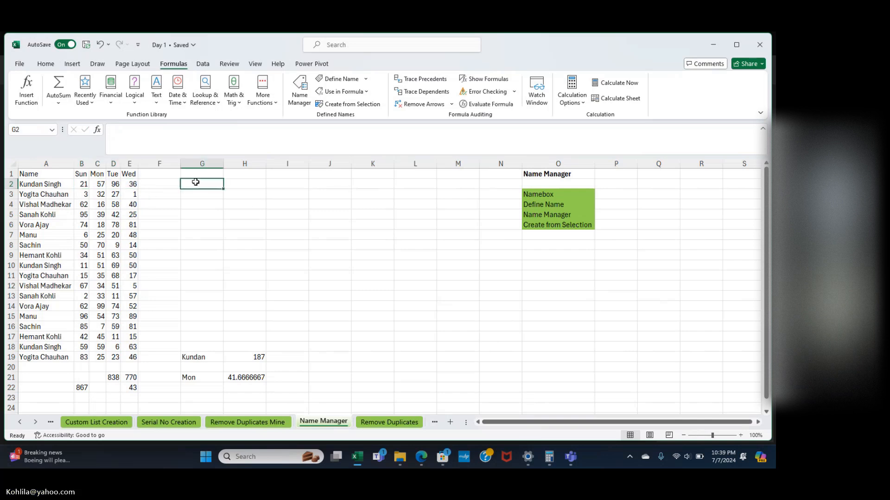
{"action": "type", "text": "="}
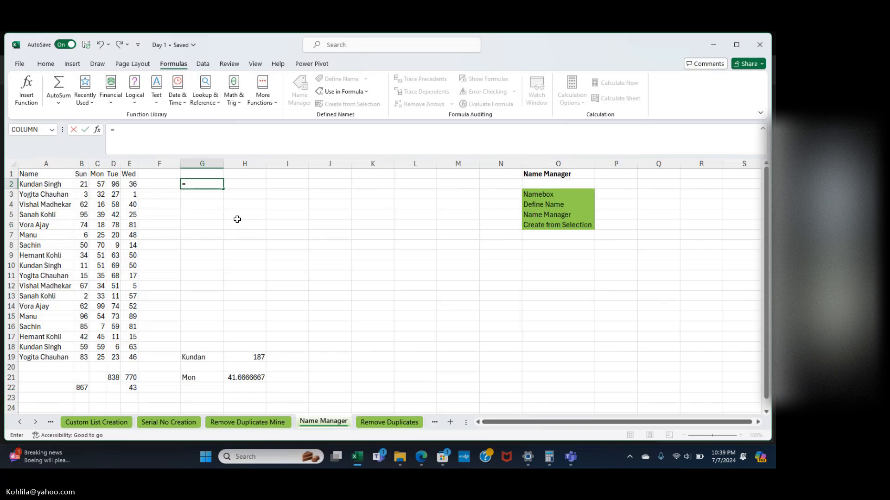
{"action": "type", "text": "sum("}
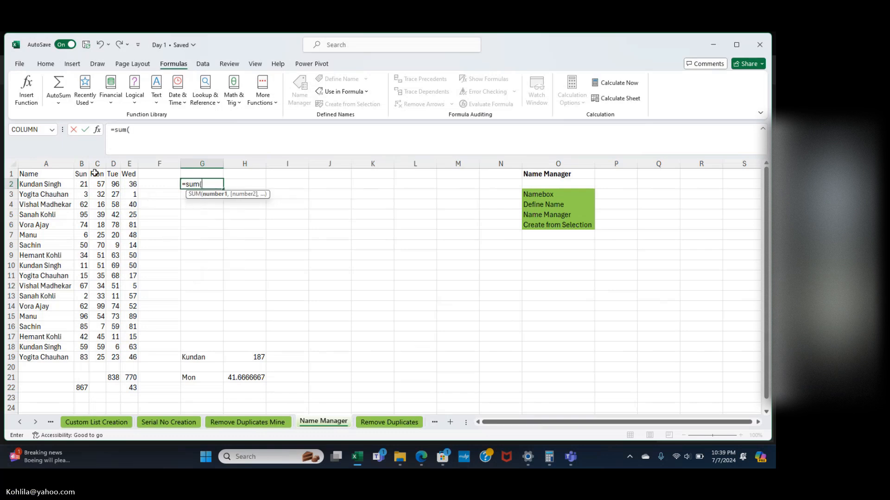
{"action": "left_click_drag", "start_coordinate": [85, 183], "coordinate": [132, 184]}
{"action": "key", "text": "Return"}
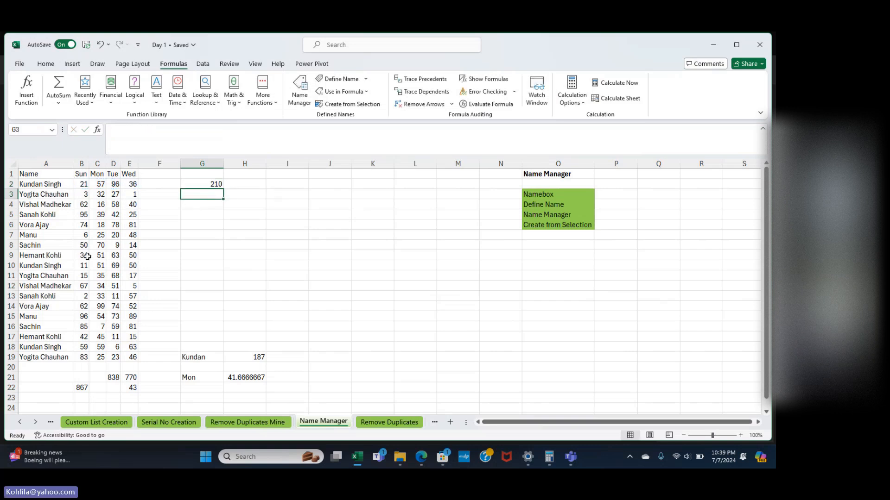
Copy the G2 total formula into G10 and G18, giving 181 and 187.
{"action": "left_click", "coordinate": [218, 185]}
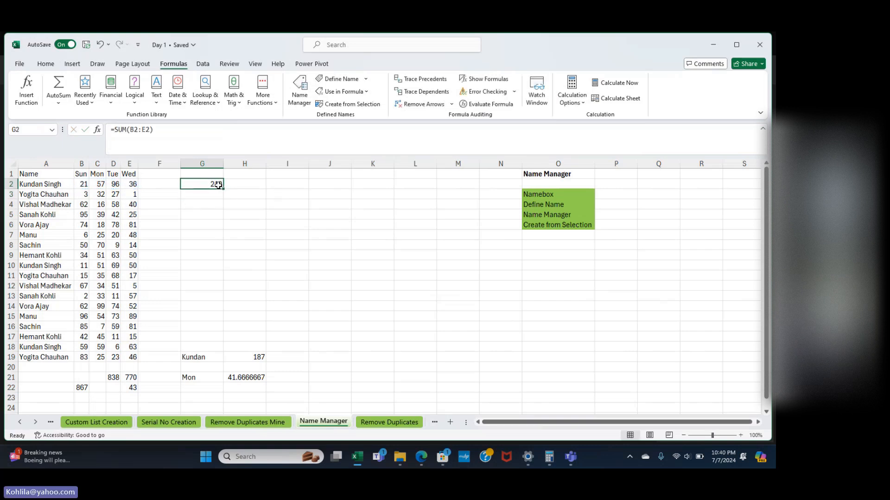
{"action": "key", "text": "ctrl+c"}
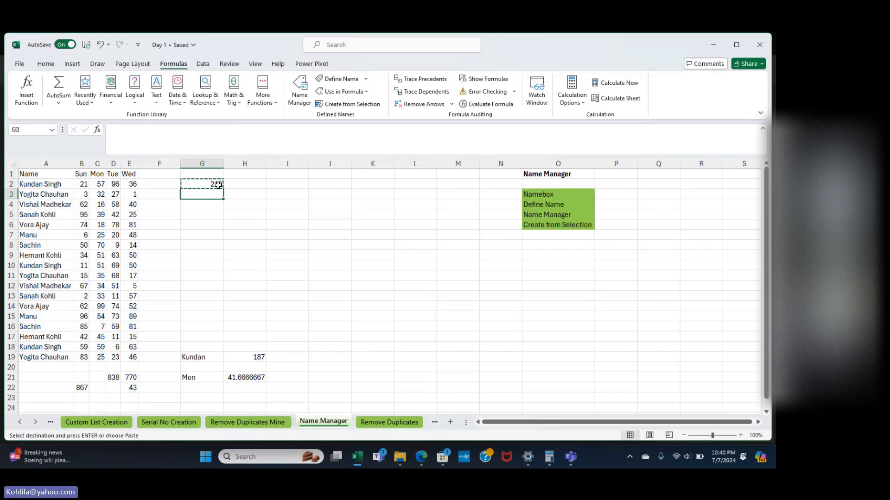
{"action": "key", "text": "Down"}
{"action": "key", "text": "Down"}
{"action": "key", "text": "Down"}
{"action": "key", "text": "Down"}
{"action": "key", "text": "Down"}
{"action": "key", "text": "Down"}
{"action": "key", "text": "Down"}
{"action": "key", "text": "Down"}
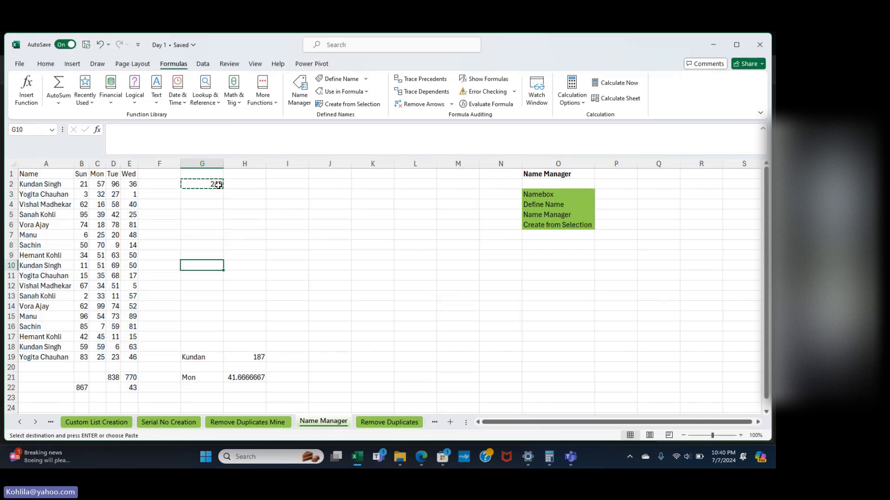
{"action": "key", "text": "ctrl+v"}
{"action": "key", "text": "Down"}
{"action": "key", "text": "Down"}
{"action": "key", "text": "Down"}
{"action": "key", "text": "Down"}
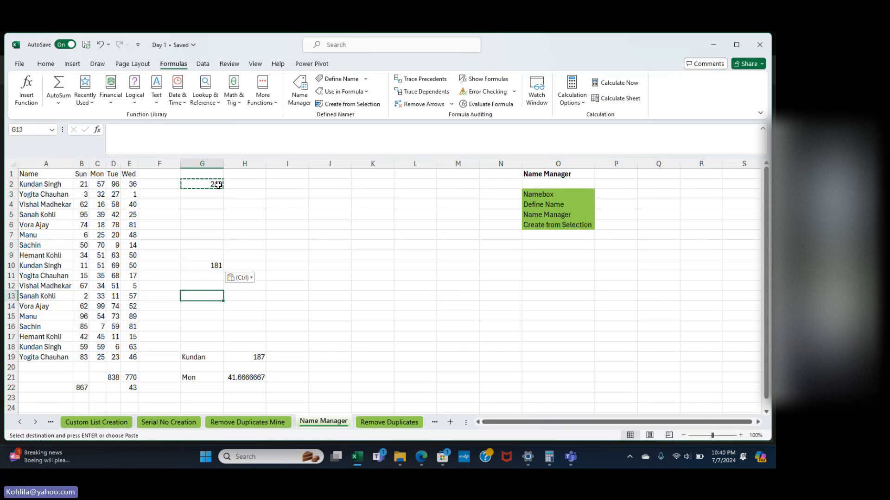
{"action": "key", "text": "Down"}
{"action": "key", "text": "Down"}
{"action": "key", "text": "Down"}
{"action": "key", "text": "Down"}
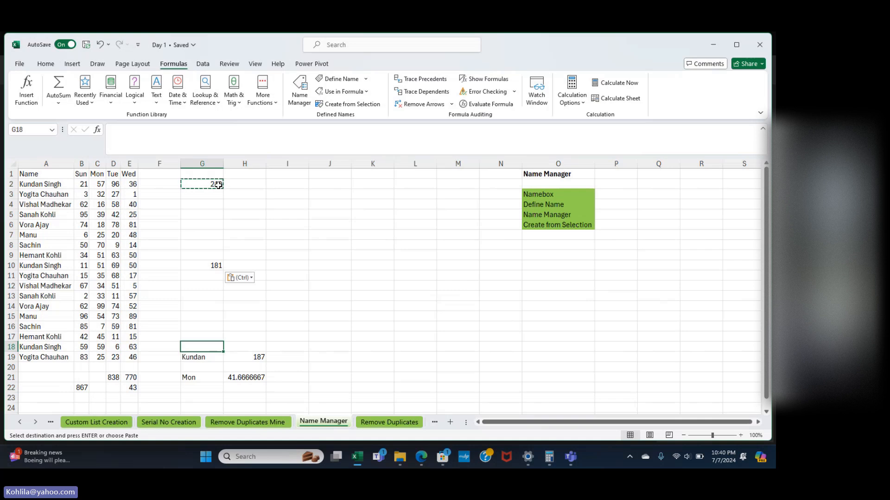
{"action": "key", "text": "ctrl+v"}
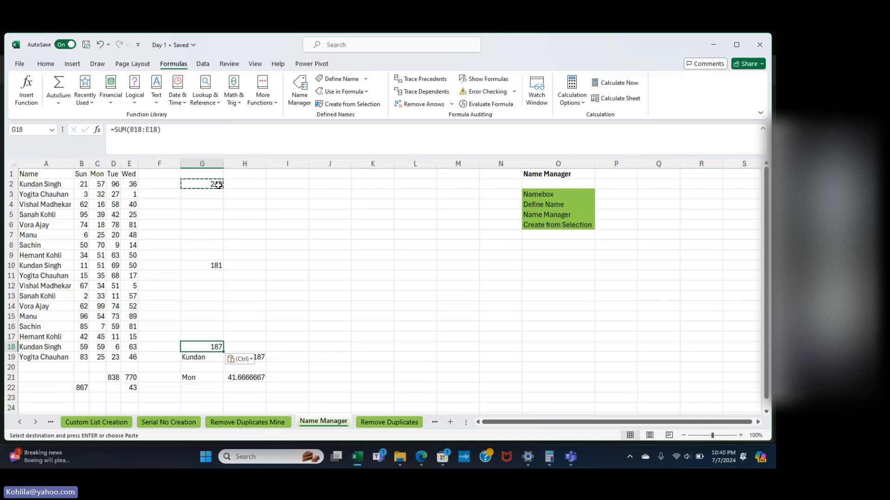
{"action": "key", "text": "Escape"}
{"action": "key", "text": "Escape"}
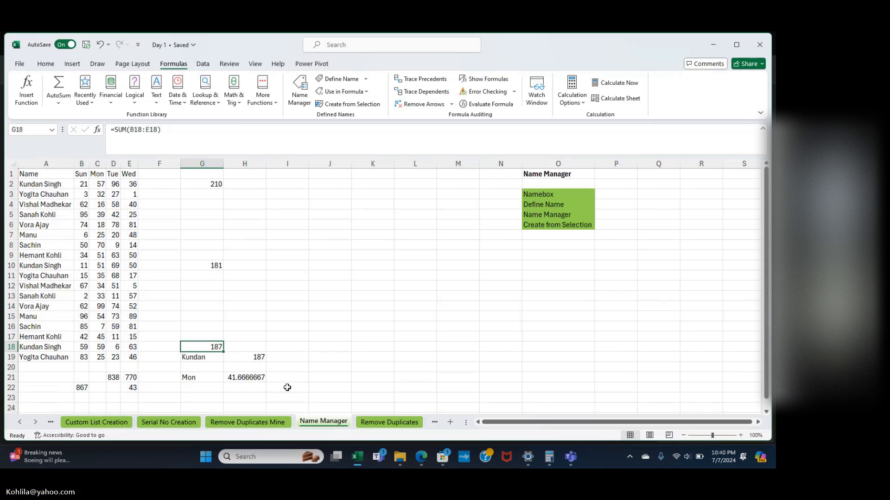
Scroll through the sheet tabs and open the Name Manager Mine sheet.
{"action": "left_click", "coordinate": [393, 429]}
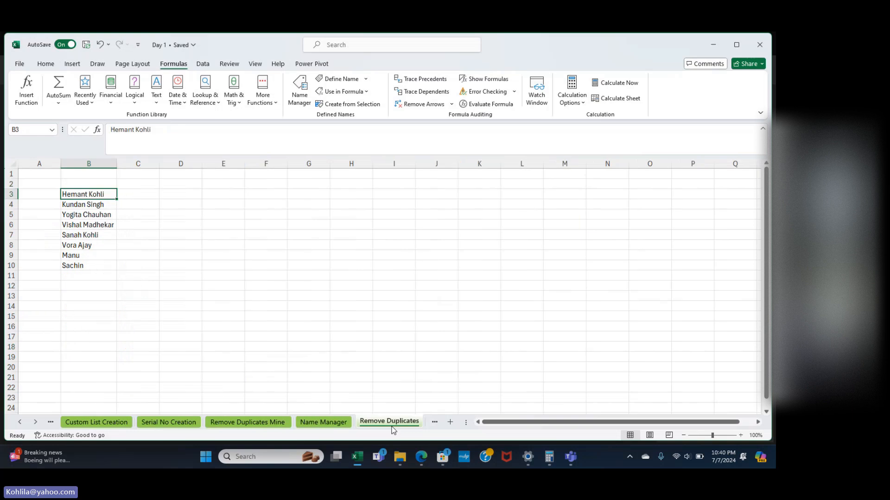
{"action": "left_click", "coordinate": [36, 425]}
{"action": "left_click", "coordinate": [36, 425]}
{"action": "left_click", "coordinate": [36, 425]}
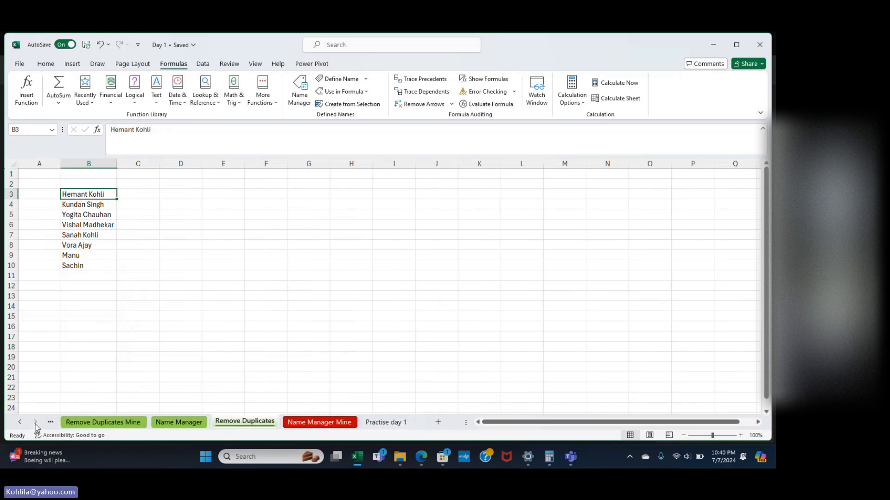
{"action": "left_click", "coordinate": [382, 424]}
{"action": "left_click", "coordinate": [337, 421]}
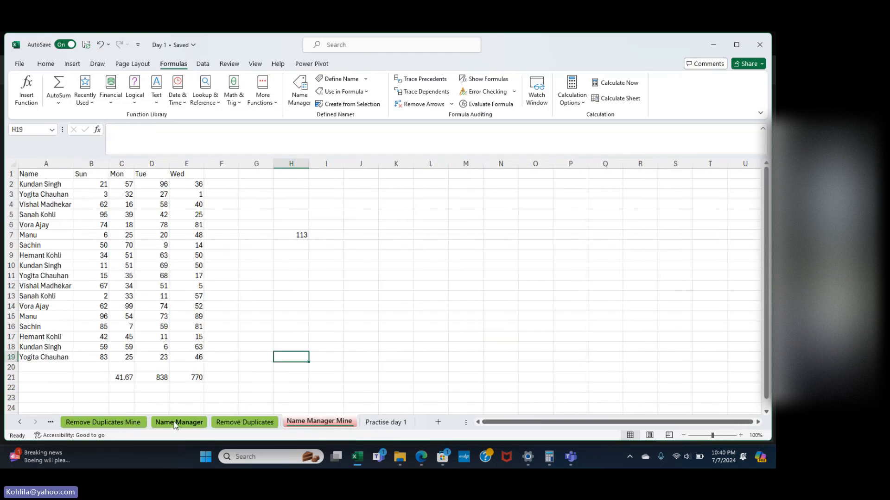
{"action": "left_click", "coordinate": [17, 422]}
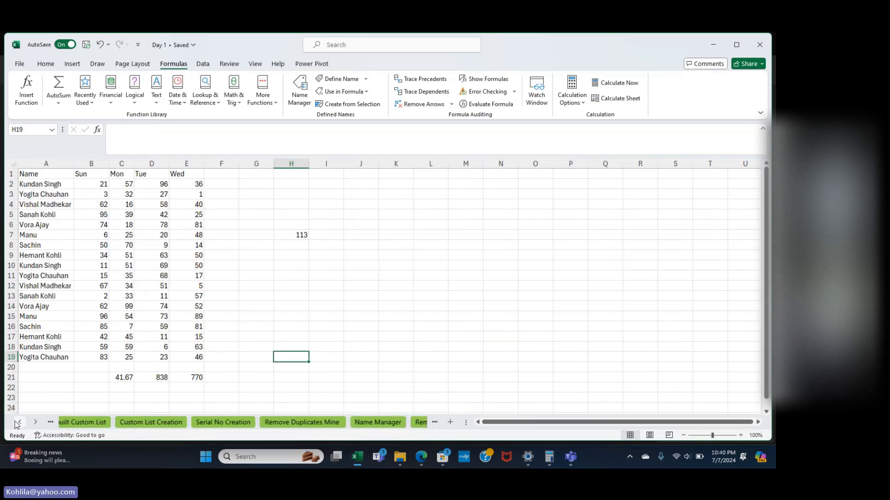